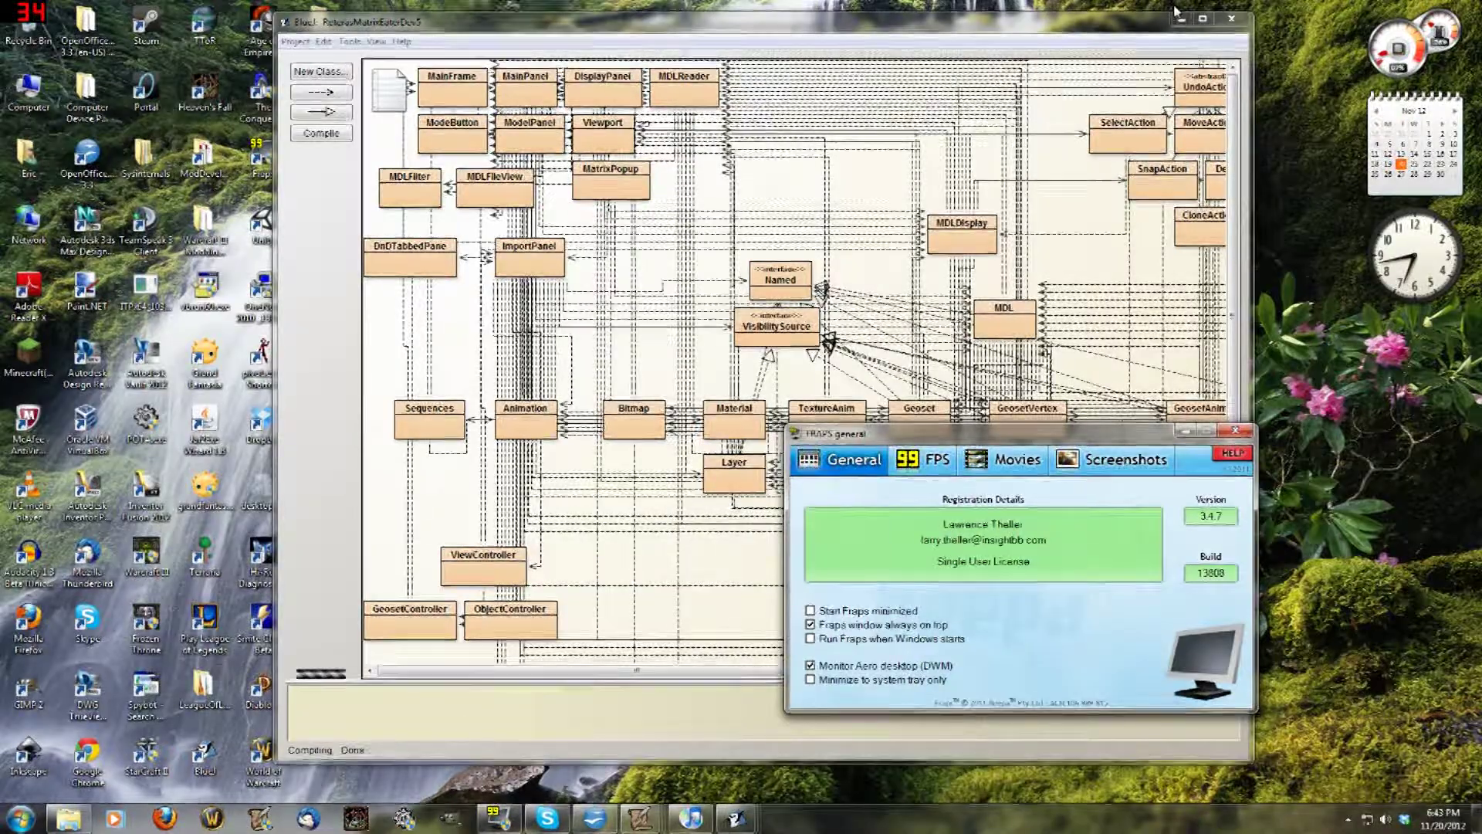
- Minimize the BlueJ project, MatrixPopup code and FRAPS windows, and switch to the World Editor map
click(1180, 17)
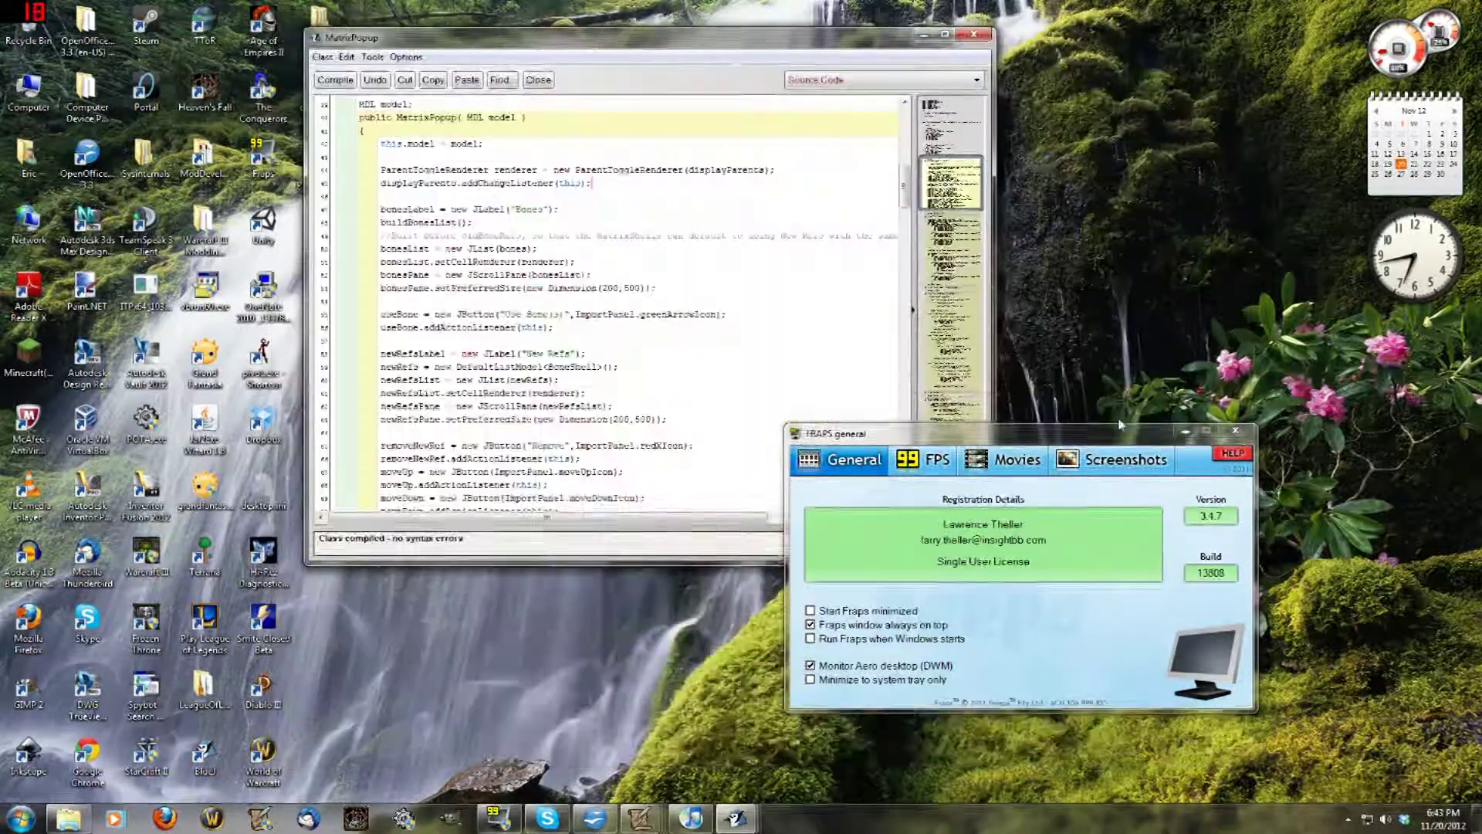
click(1185, 431)
click(924, 35)
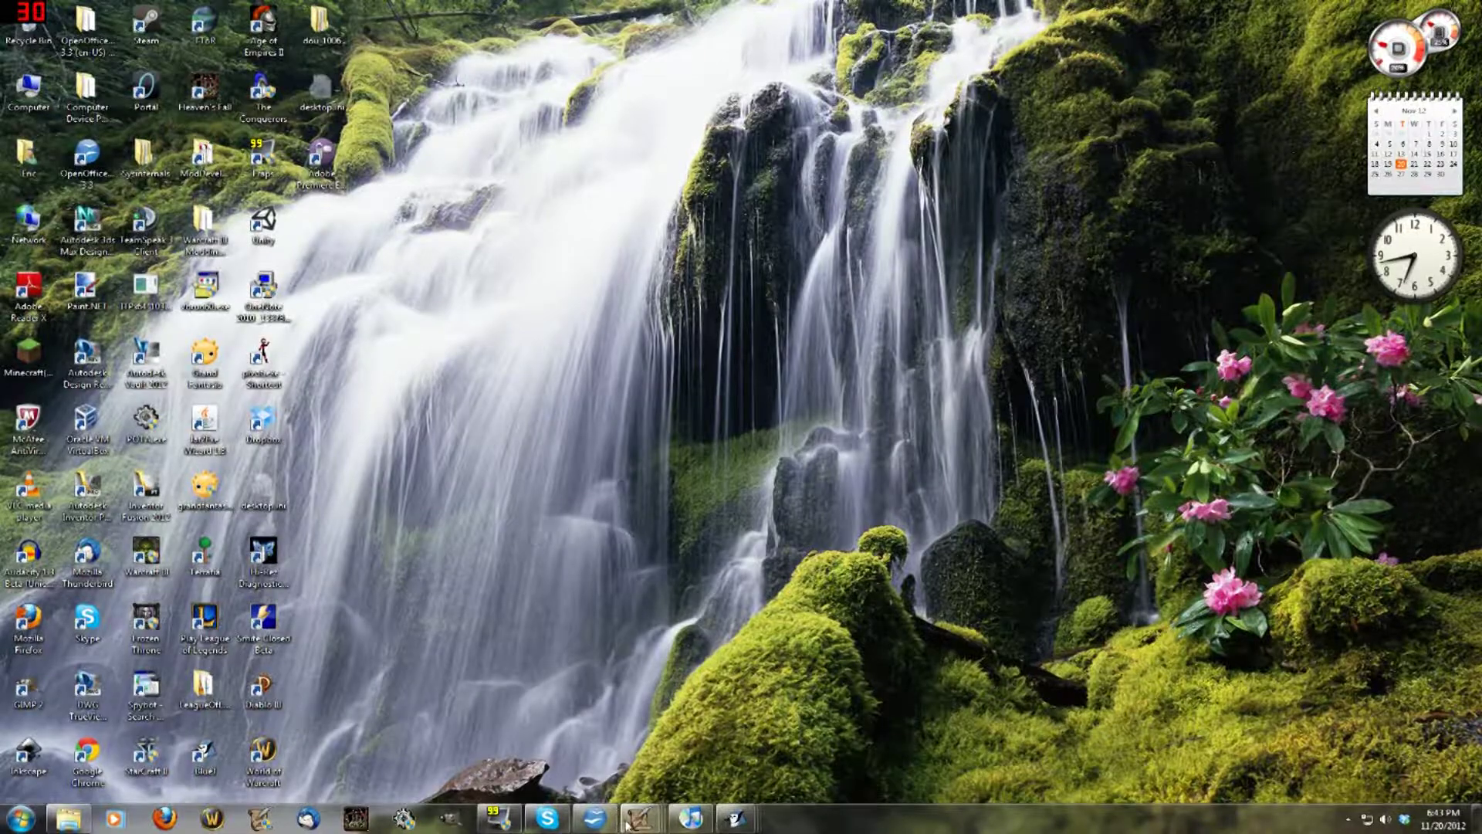
click(491, 733)
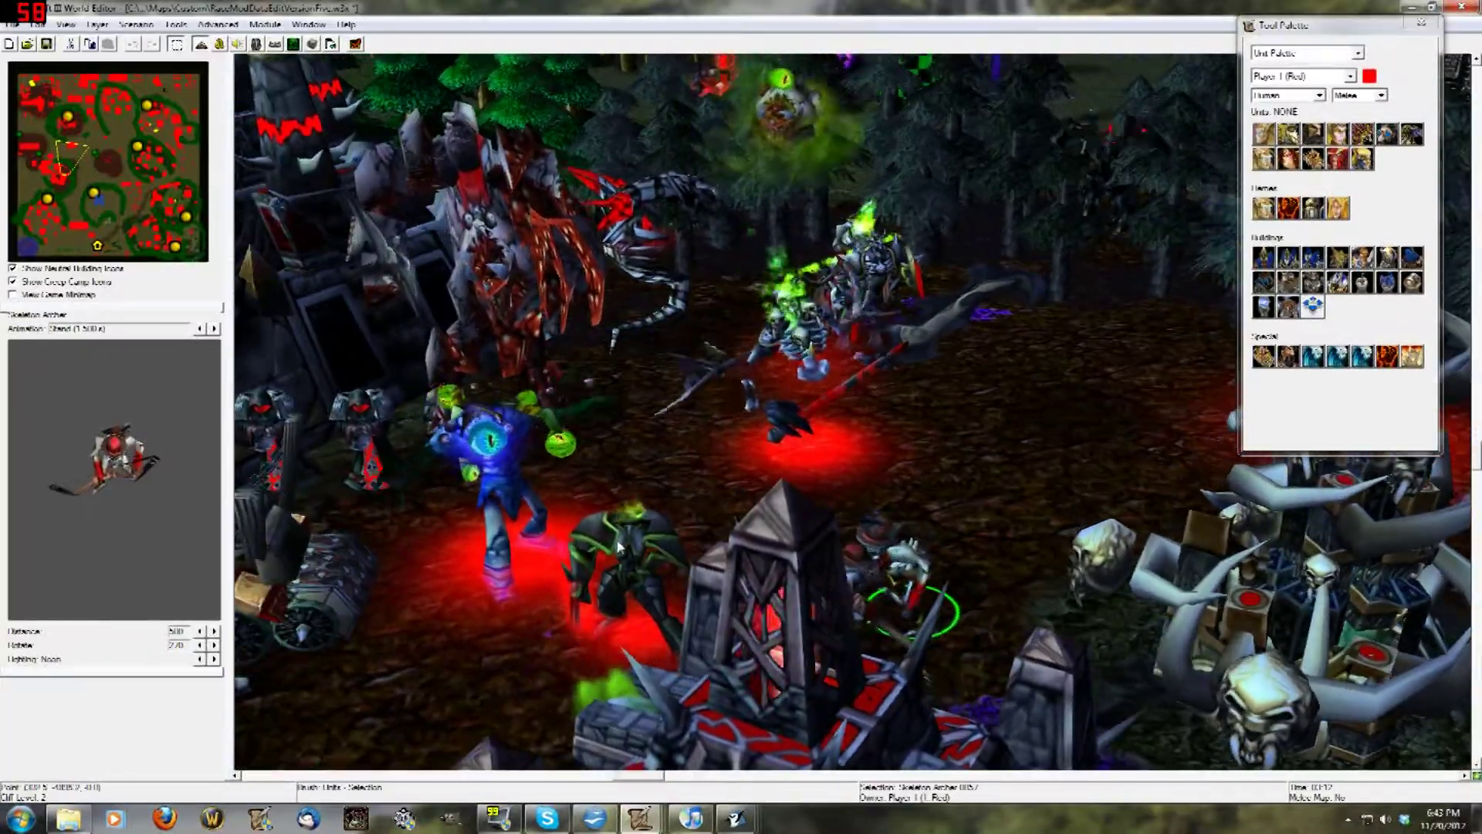
- Select the Shambling Watcher on the map and examine it together with the surrounding units and buildings
ctrl+right_drag(617, 547, 726, 532)
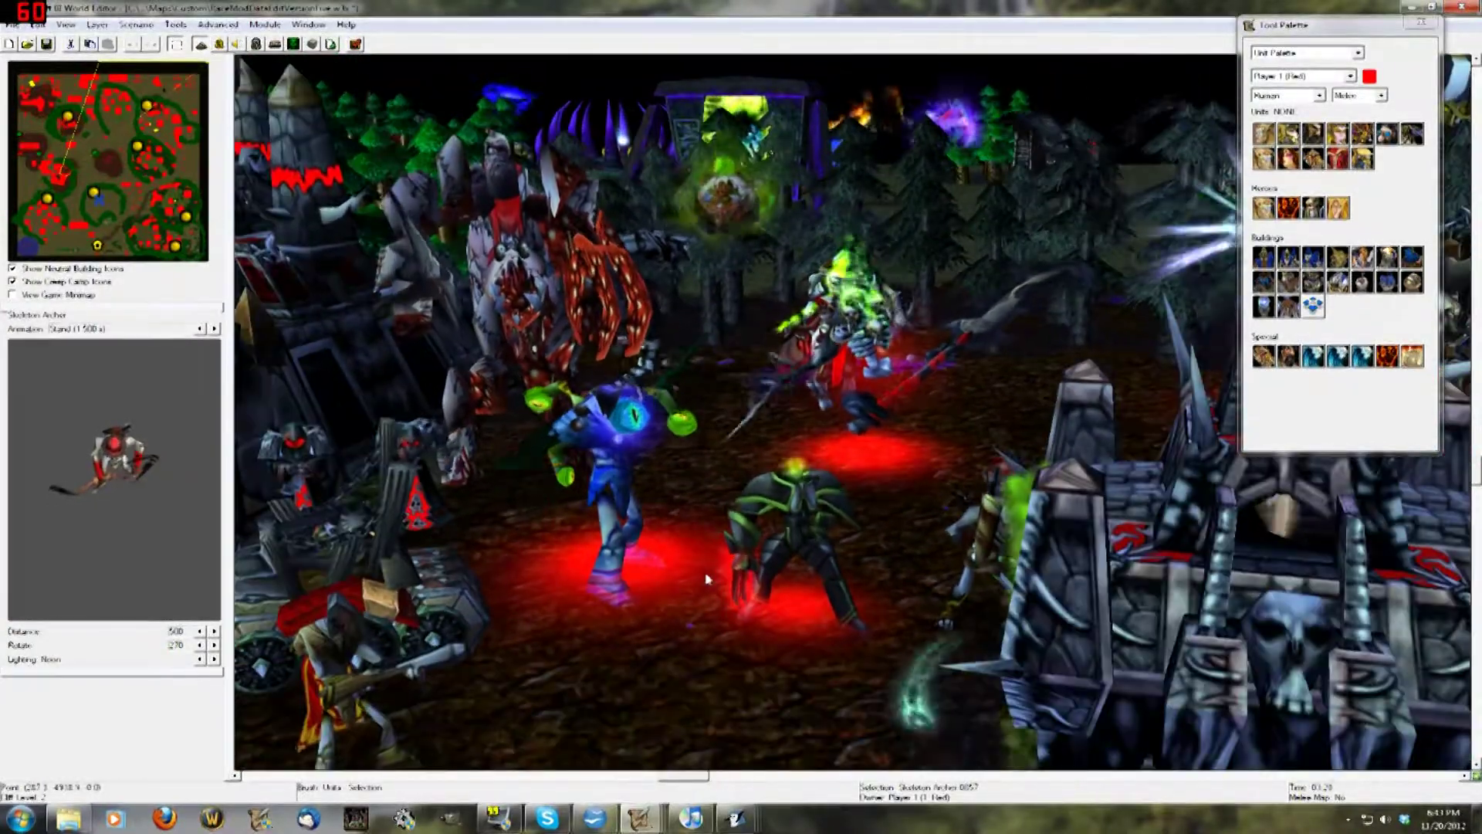
click(619, 585)
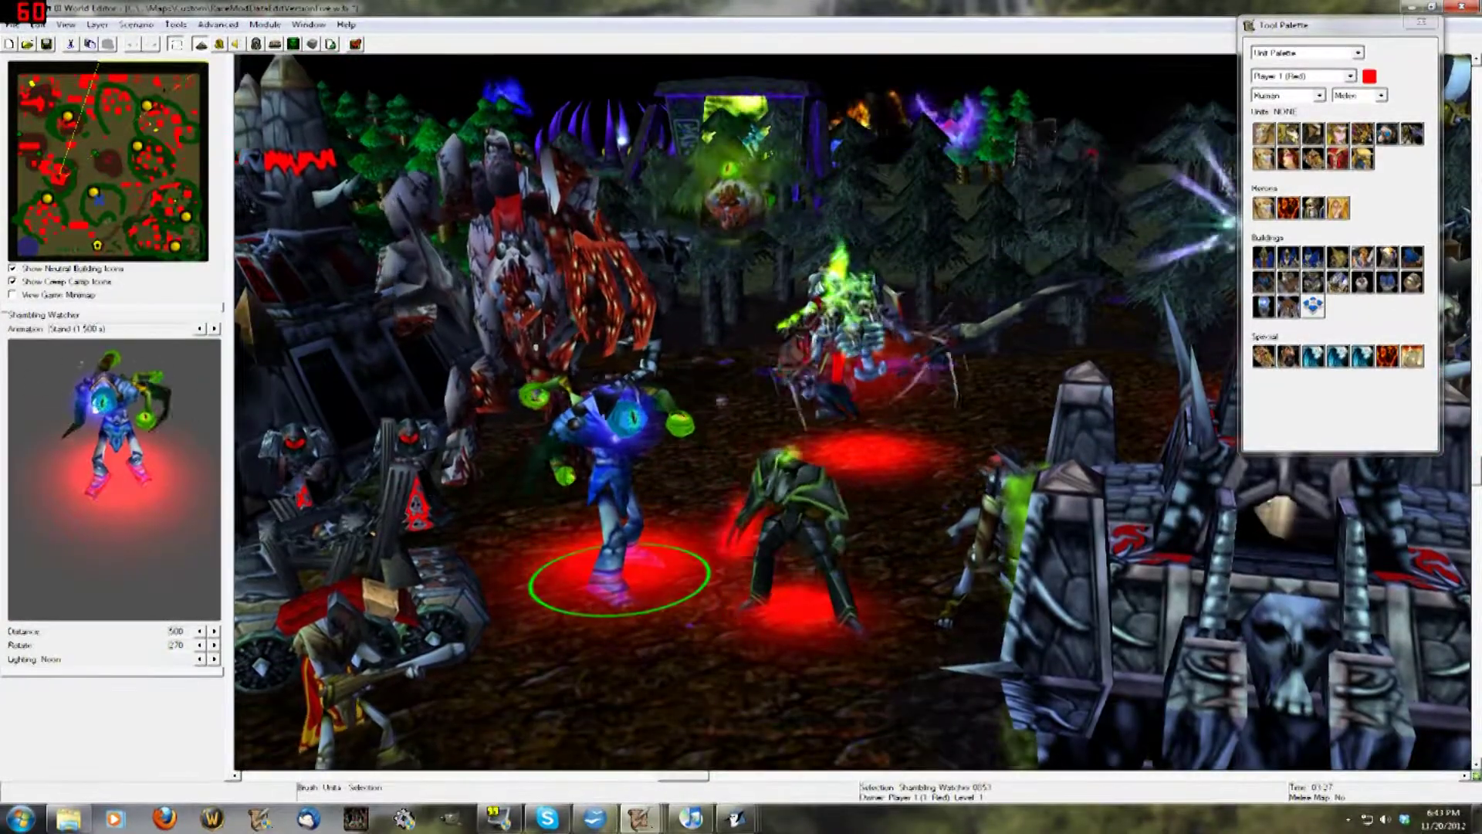
scroll(931, 395, up, 2)
scroll(930, 395, down, 5)
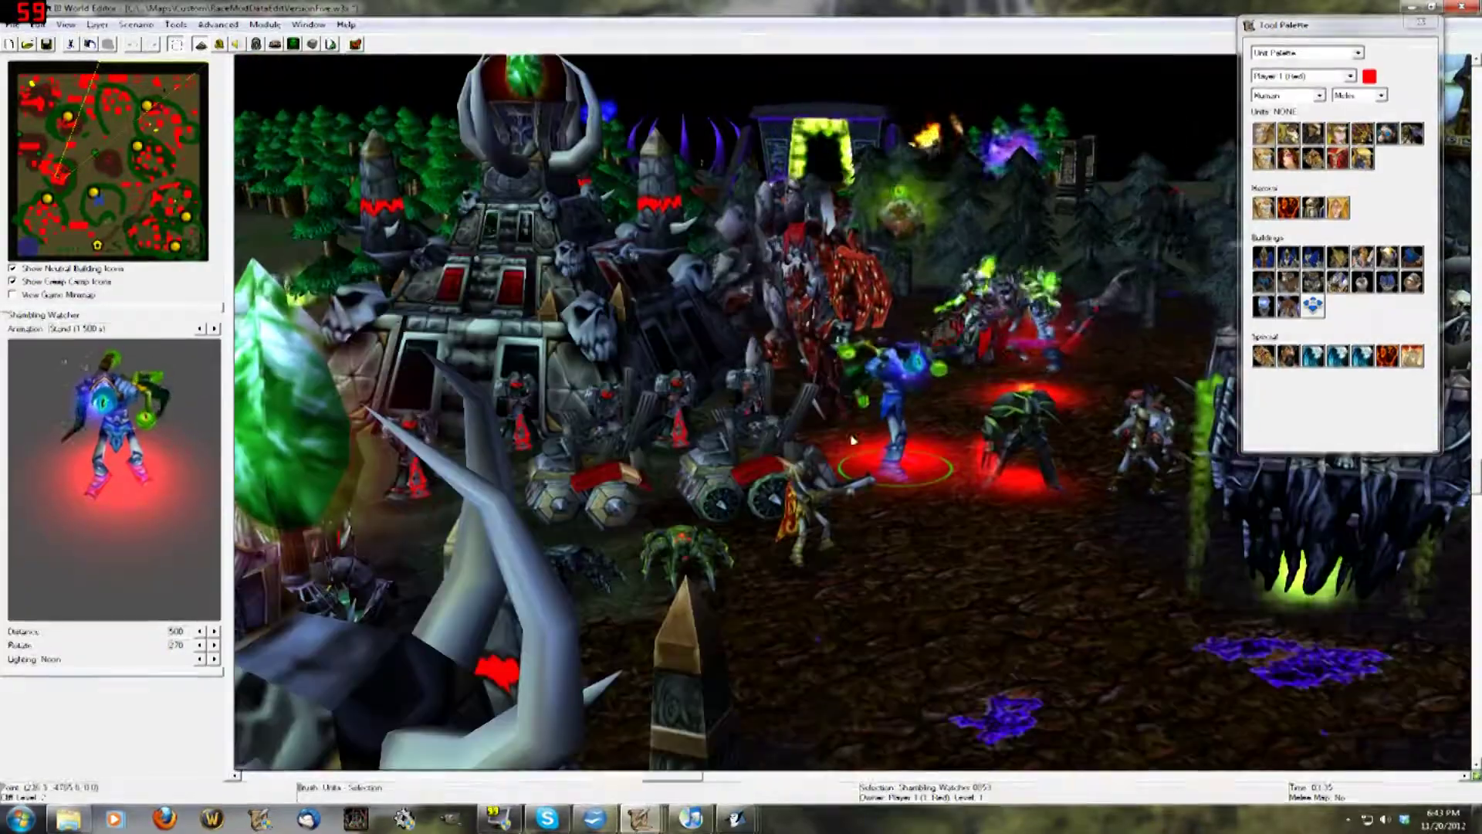
ctrl+right_drag(853, 440, 827, 371)
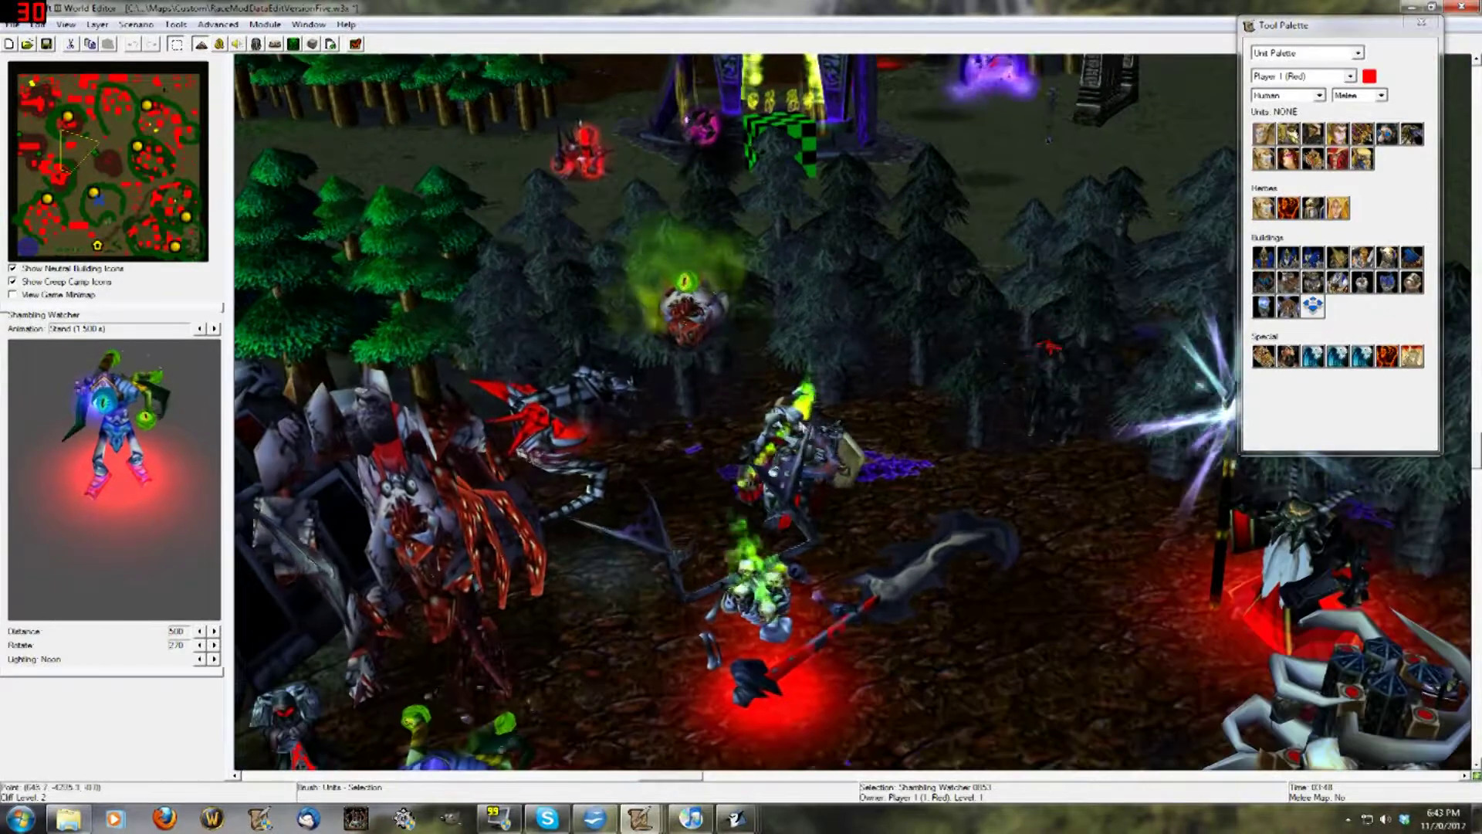
- Inspect the Skeletal Cavalry with the preview rotation at 360, and the dark winged unit near the trees with it at 315
click(803, 417)
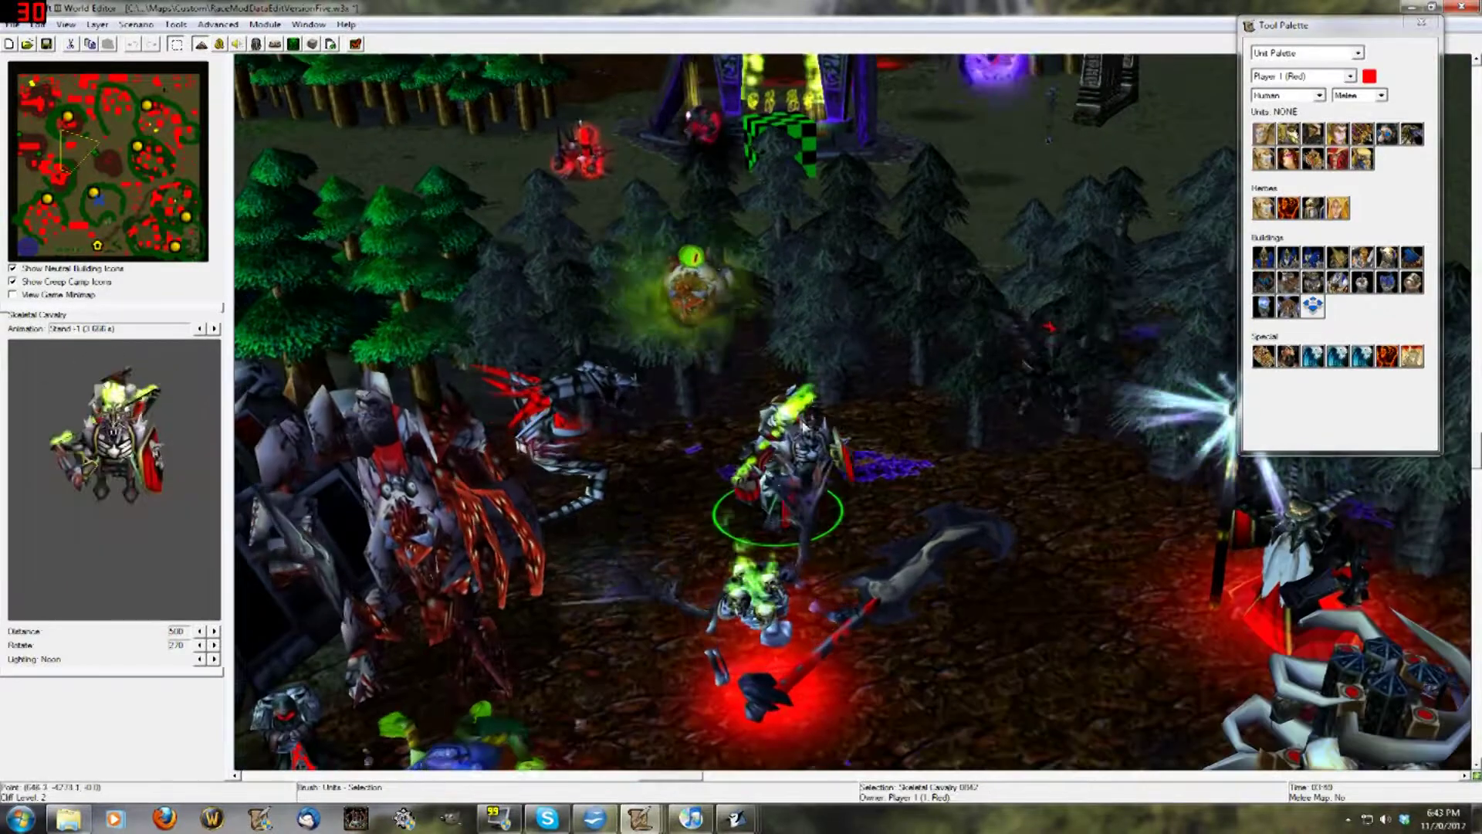
click(215, 645)
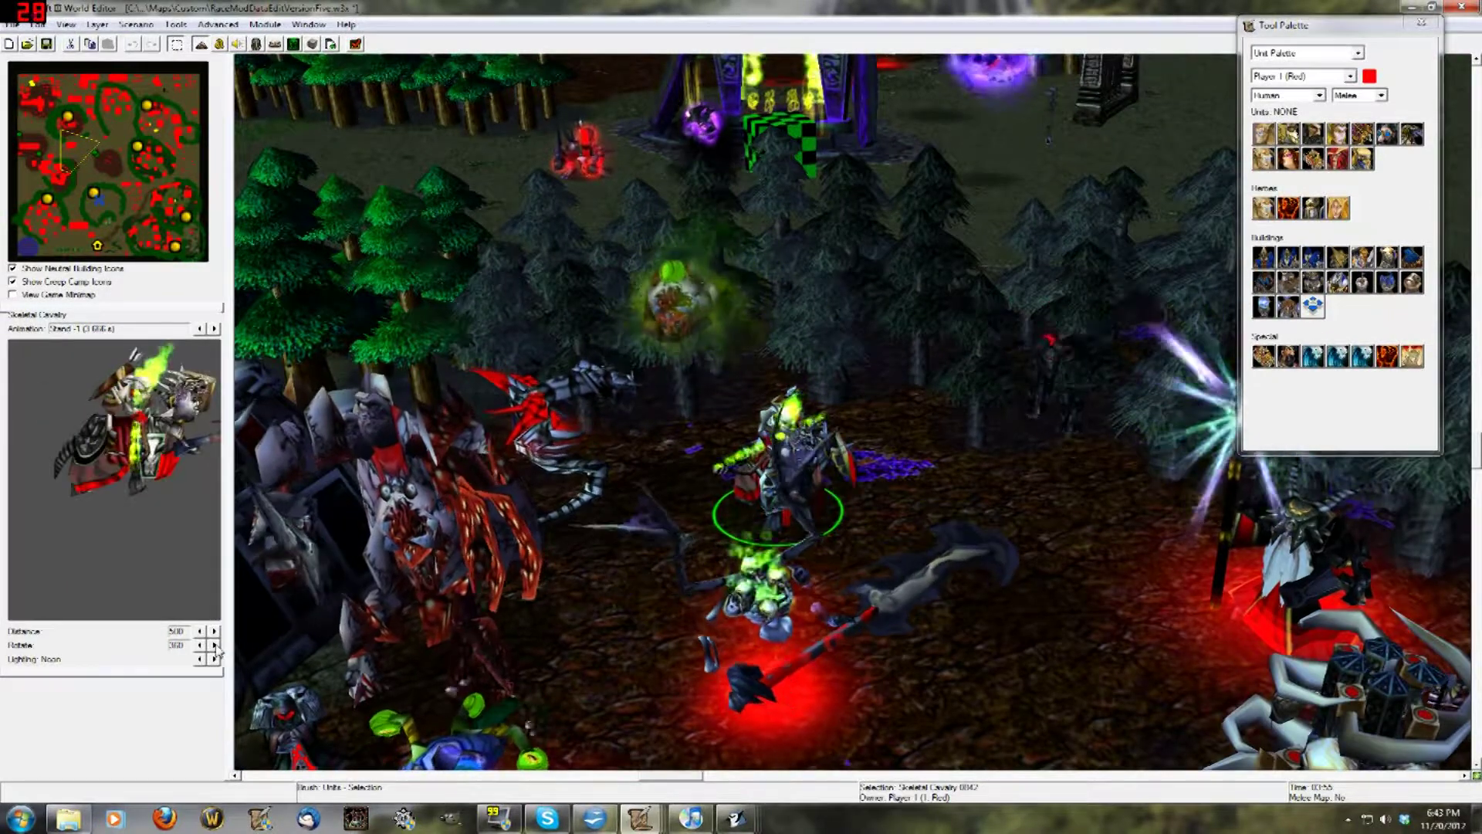
right_drag(618, 528, 423, 509)
click(751, 370)
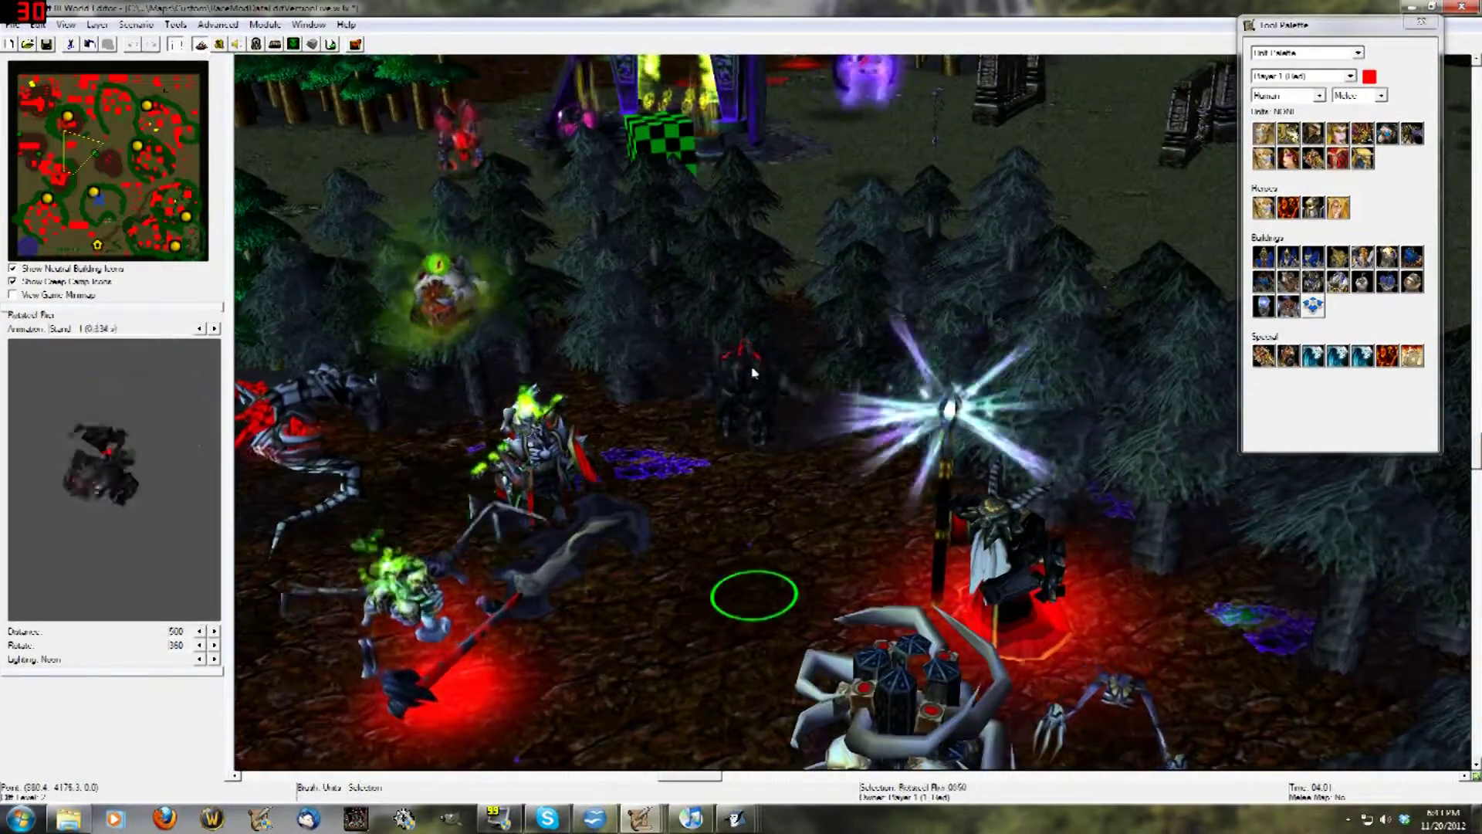
right_drag(656, 529, 421, 566)
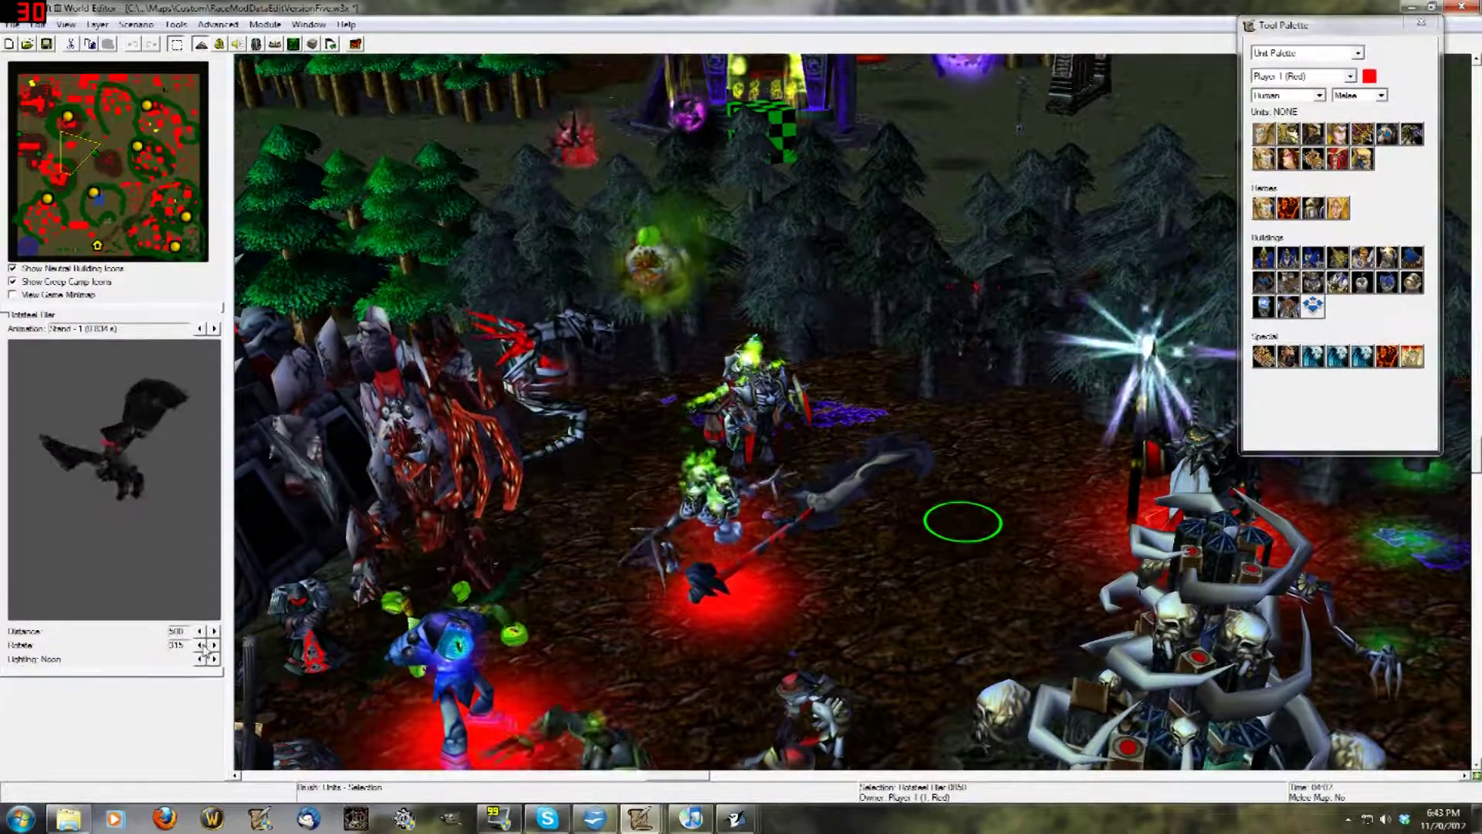
- Inspect the Lich model with the preview distance set to 650 and the rotation set to 270
click(760, 562)
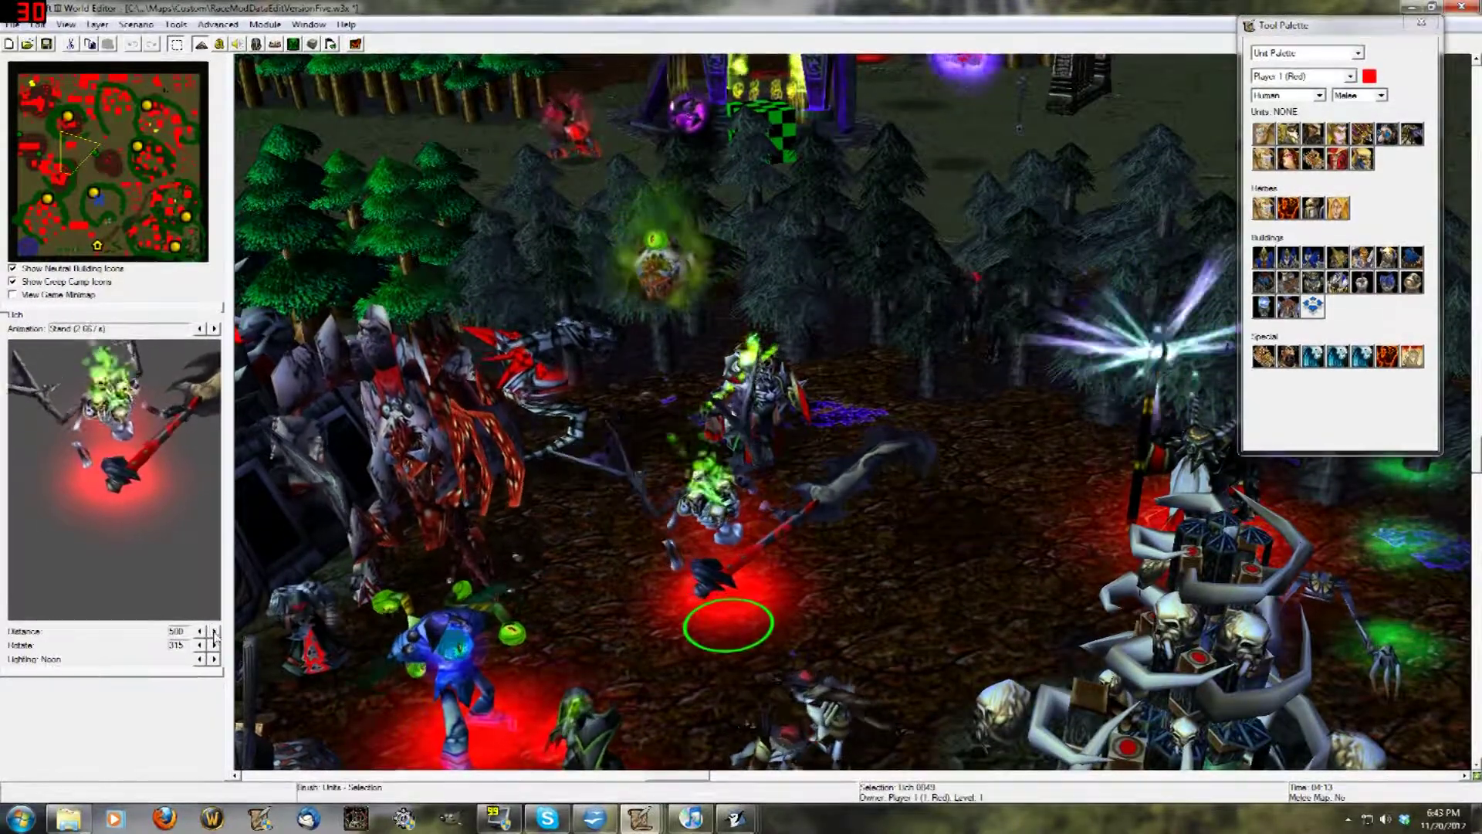
click(214, 631)
click(200, 645)
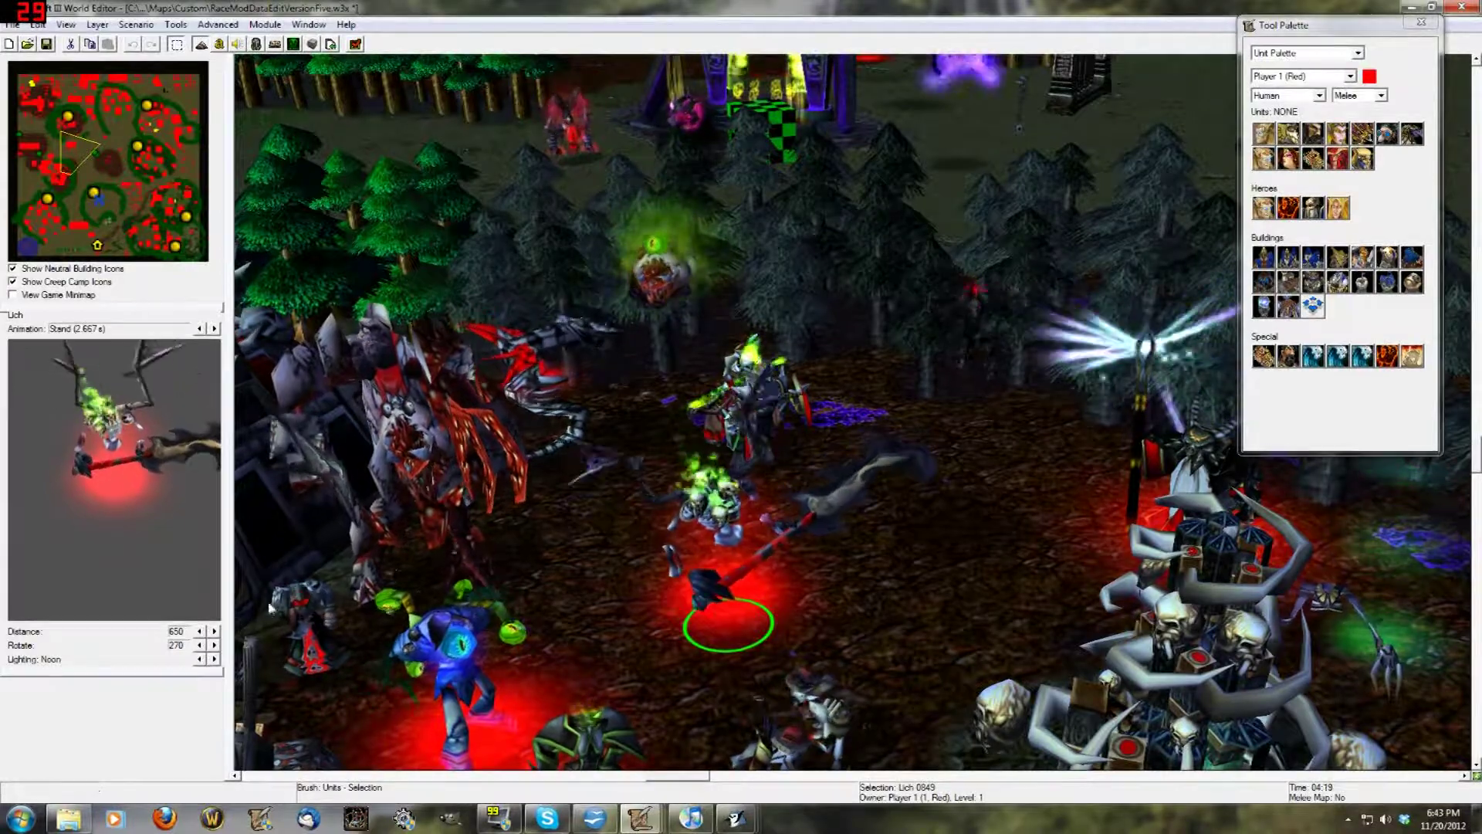
scroll(539, 550, up, 1)
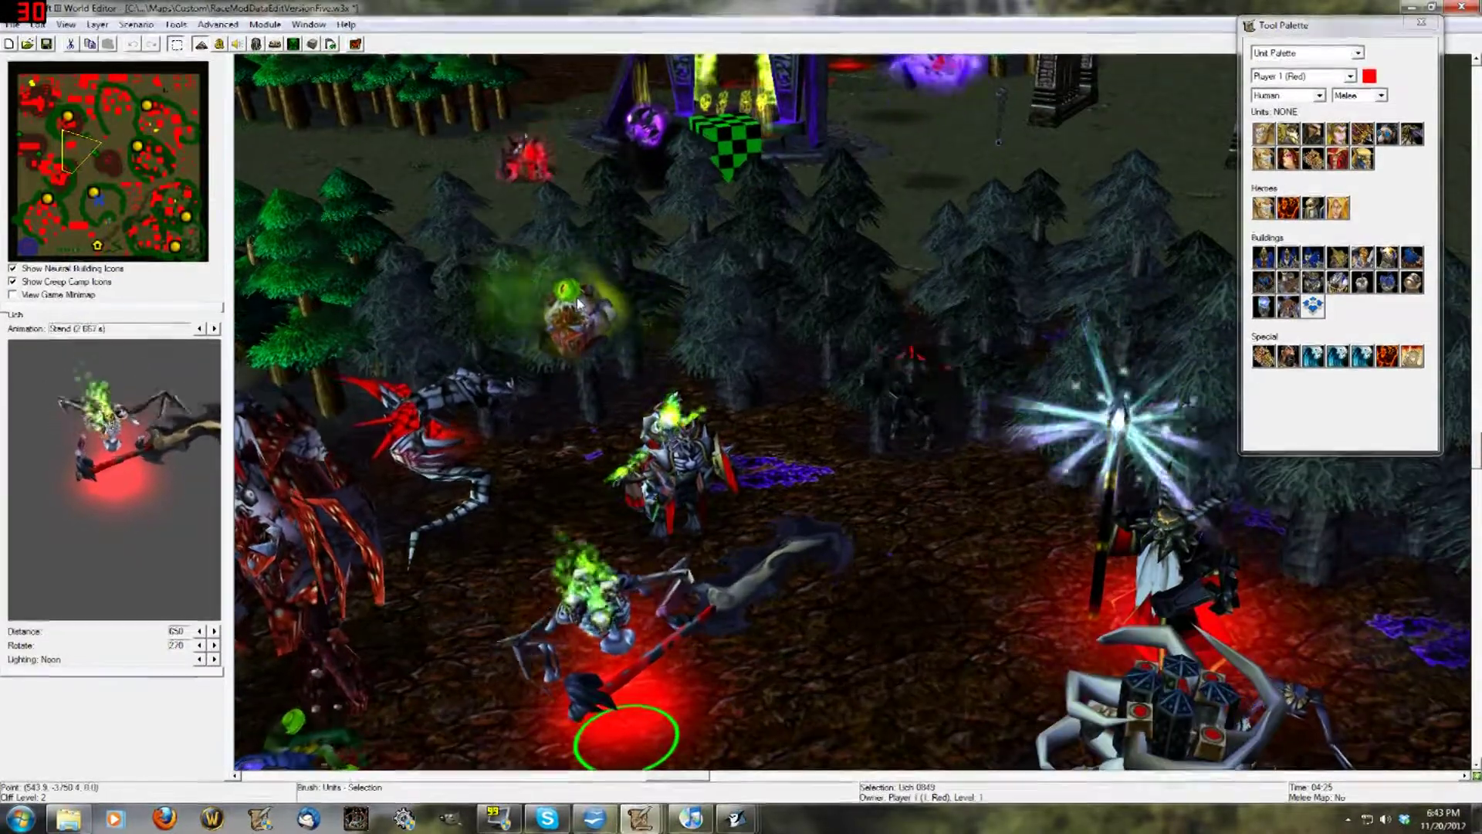
- Select the Plague Burrower near the forest edge and examine it with the neighbouring custom units from overhead
click(580, 332)
key(ctrl+shift+c)
click(476, 448)
scroll(476, 448, up, 3)
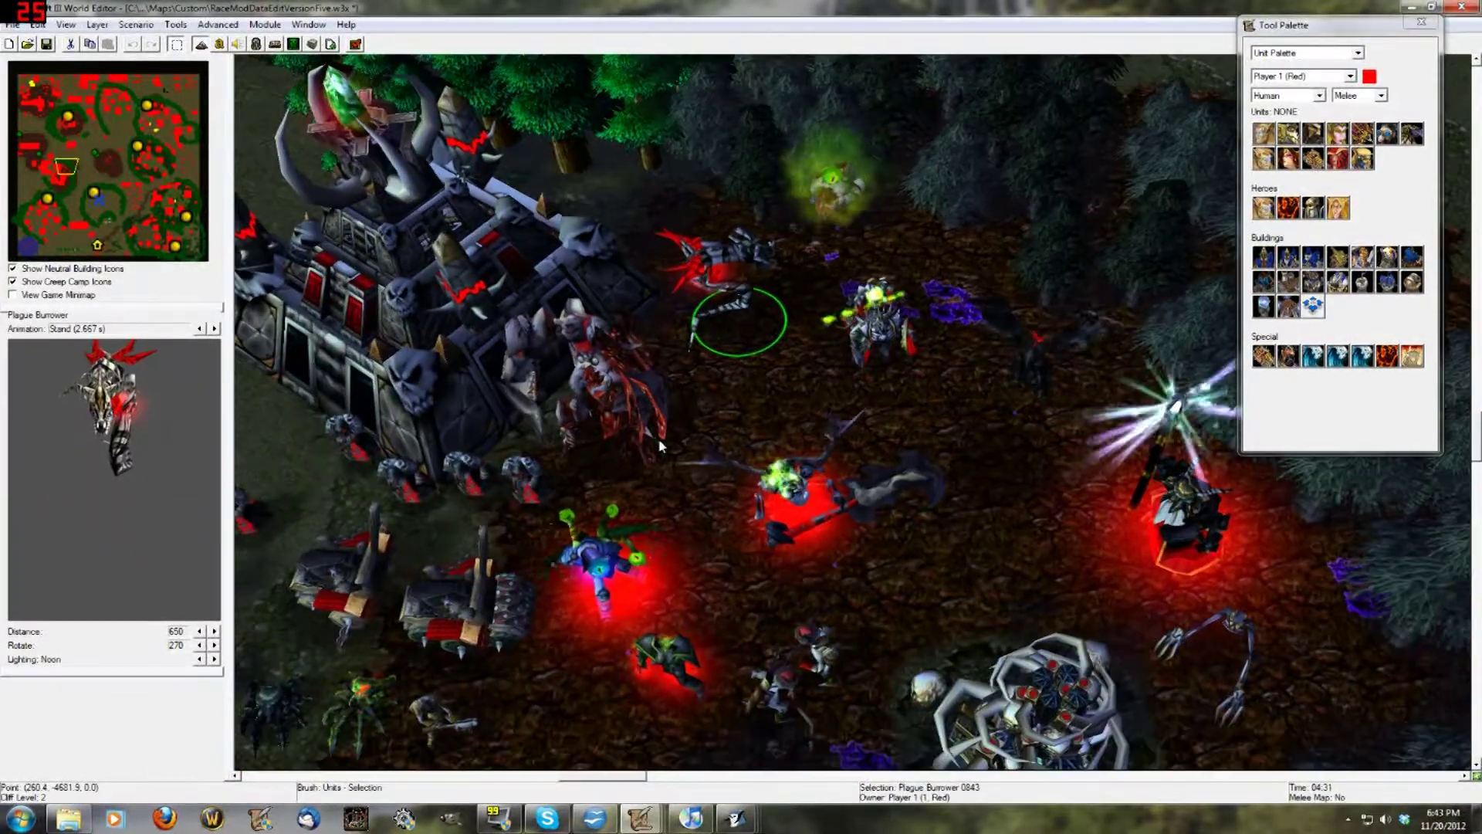
- Minimize World Editor, open the Warcraft III Modding Tools folder, and try to launch War3FileConverter.exe with permission to make changes
click(1411, 7)
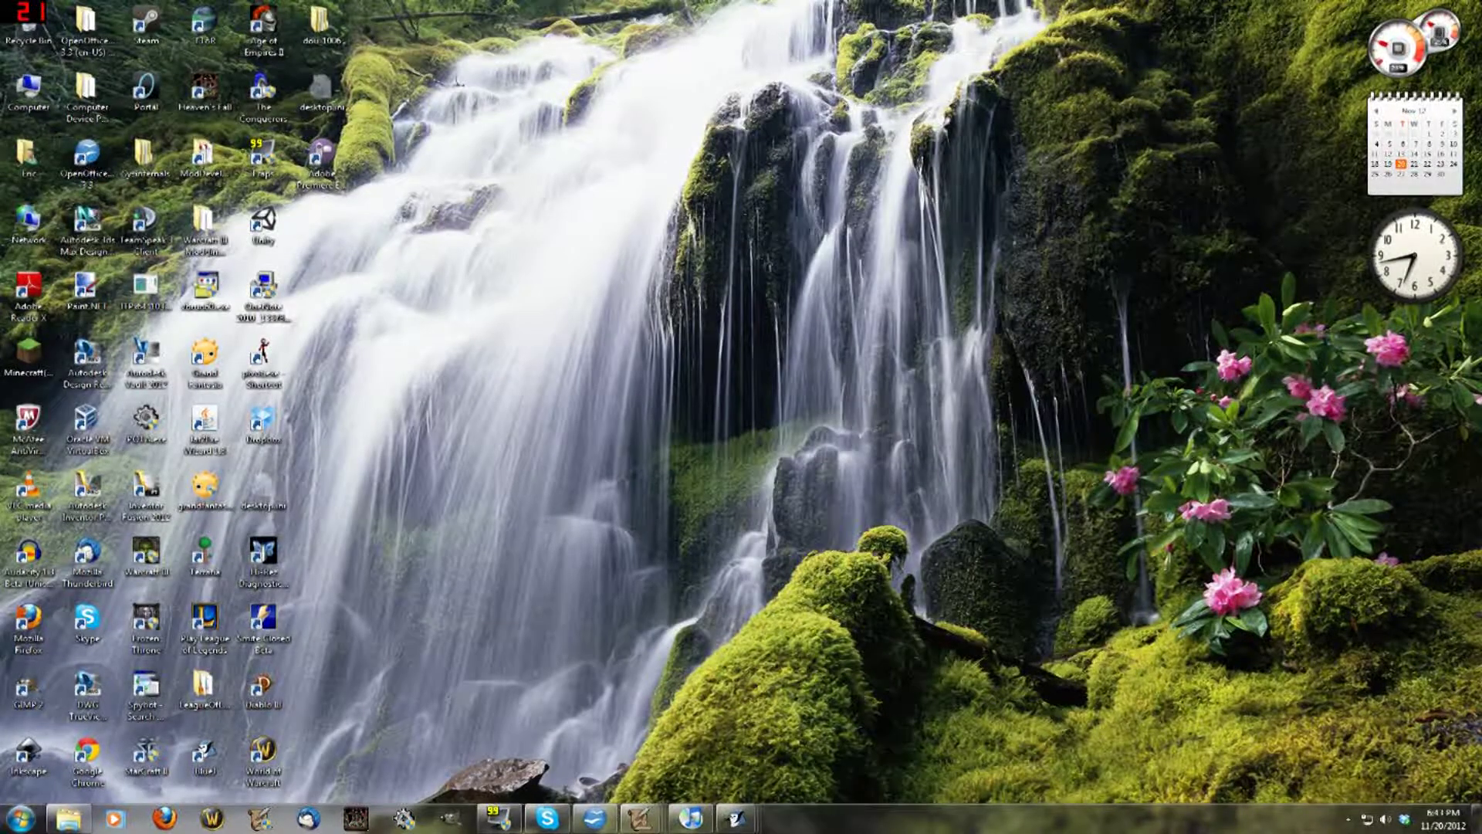
double_click(205, 228)
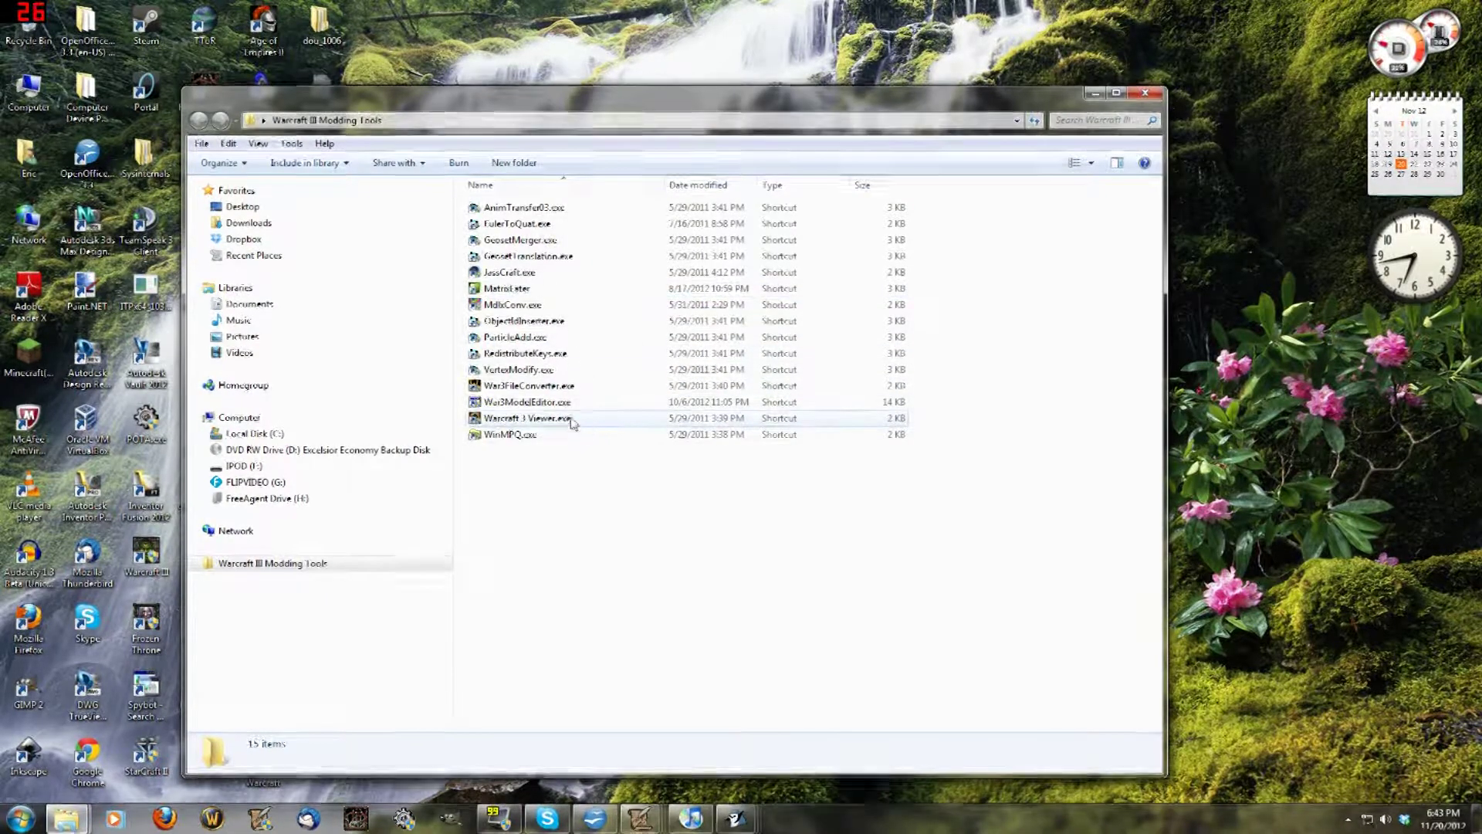
double_click(533, 385)
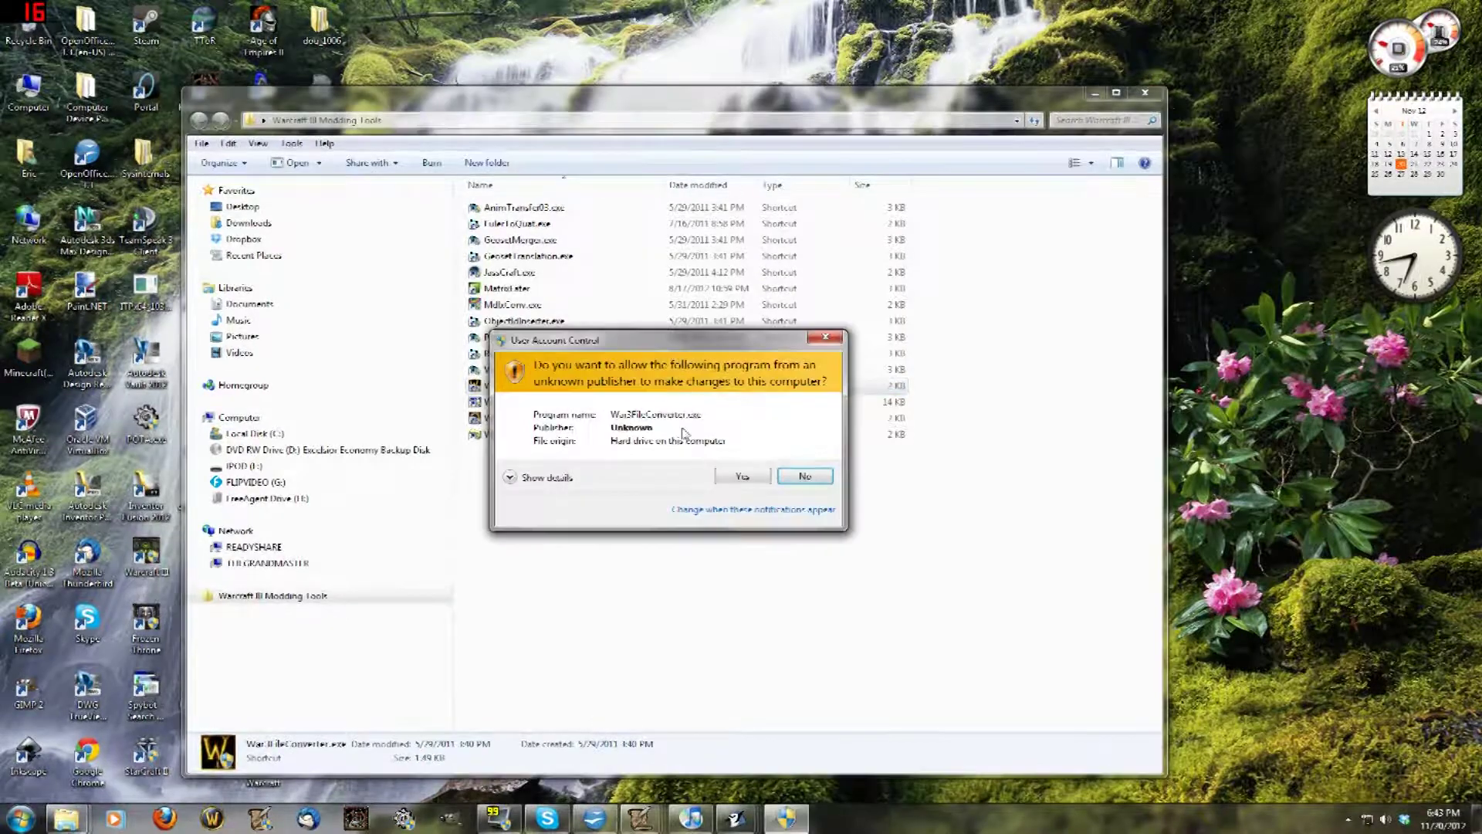
click(737, 476)
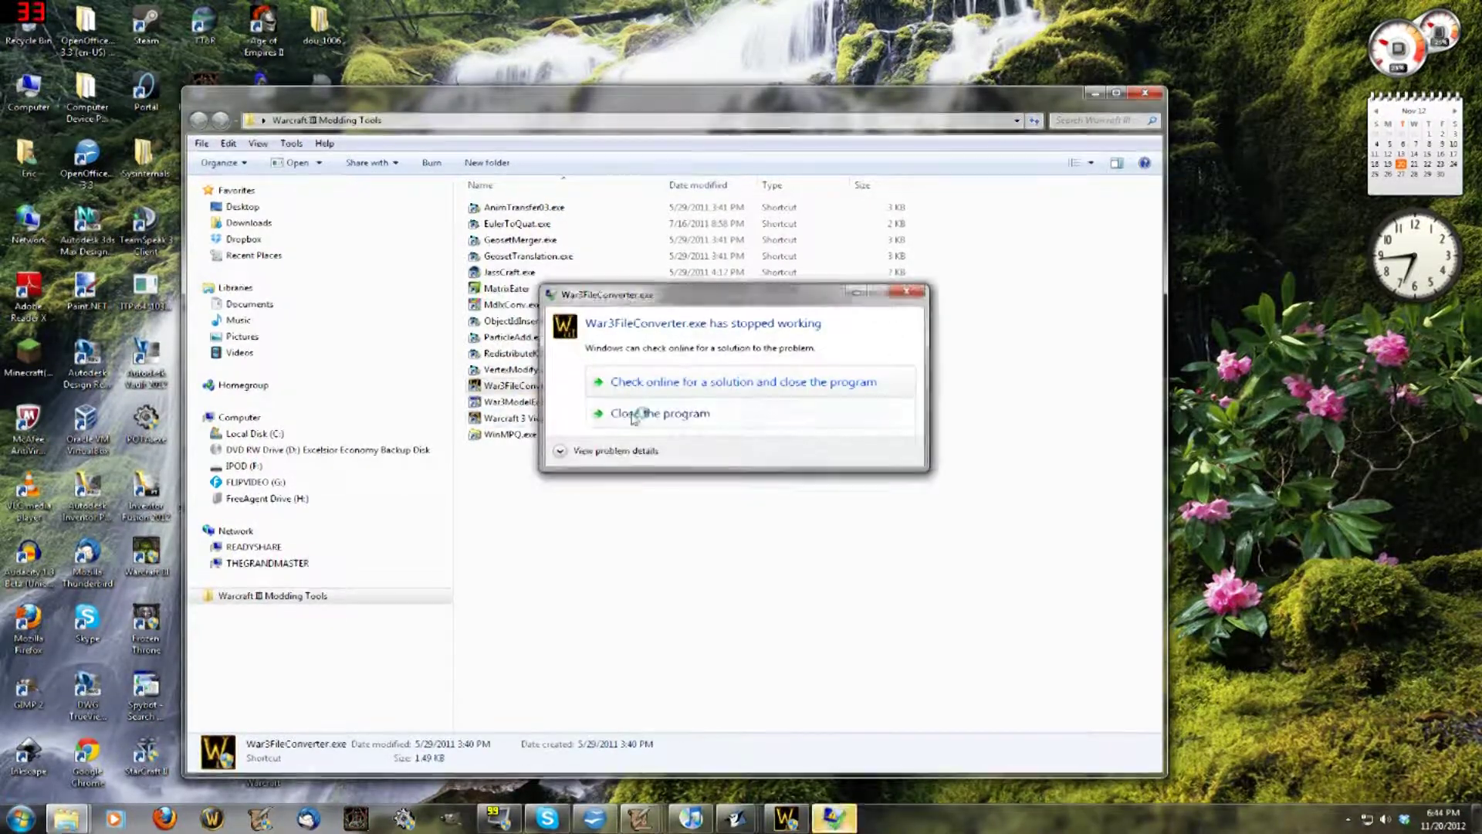
click(631, 414)
- Launch War3FileConverter.exe again, allow it to make changes, and bring a converter window to the front
double_click(599, 384)
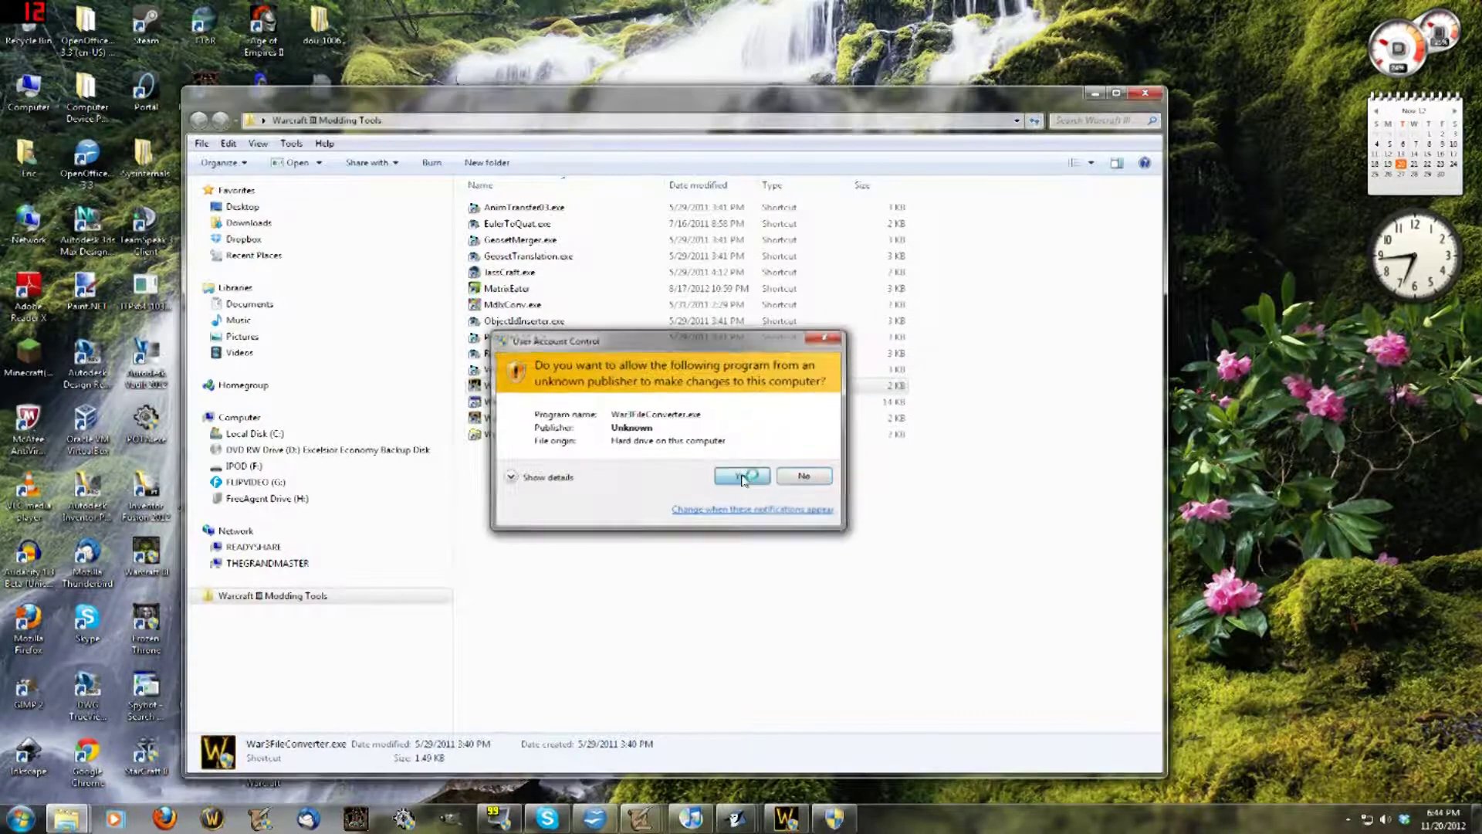
click(741, 476)
click(795, 823)
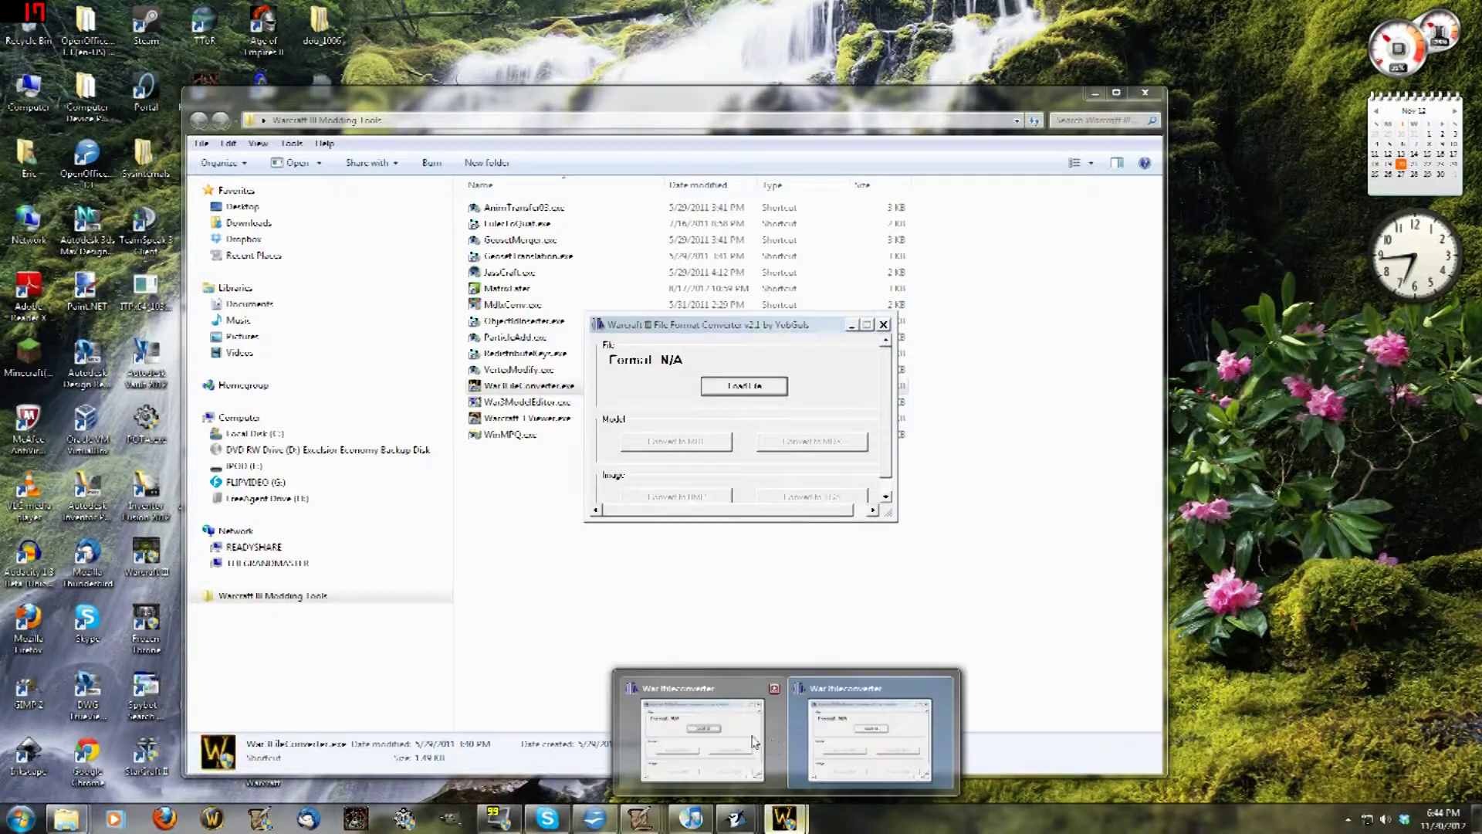
click(752, 739)
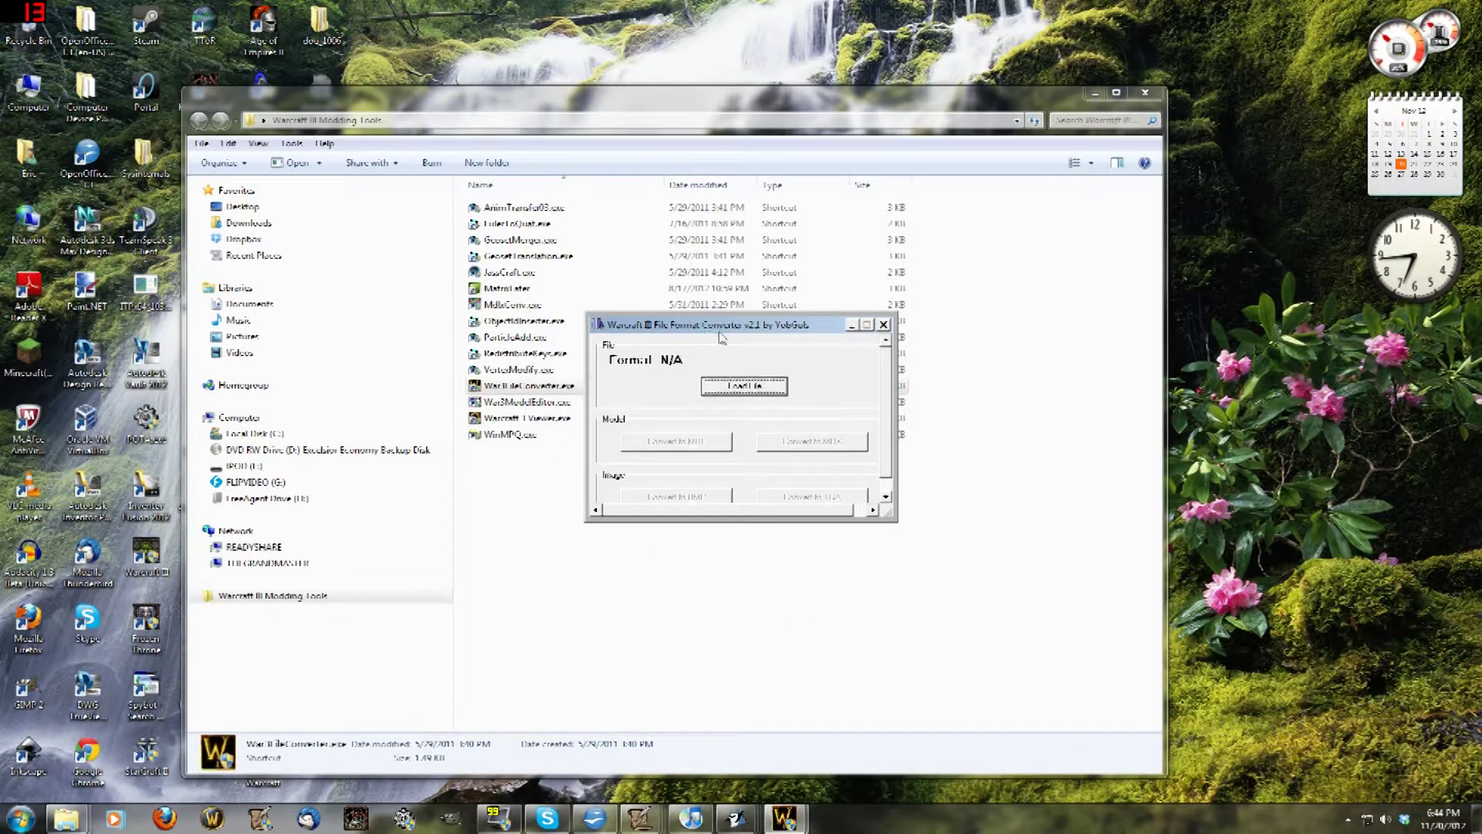
drag(721, 337, 860, 263)
drag(1040, 390, 815, 393)
click(880, 482)
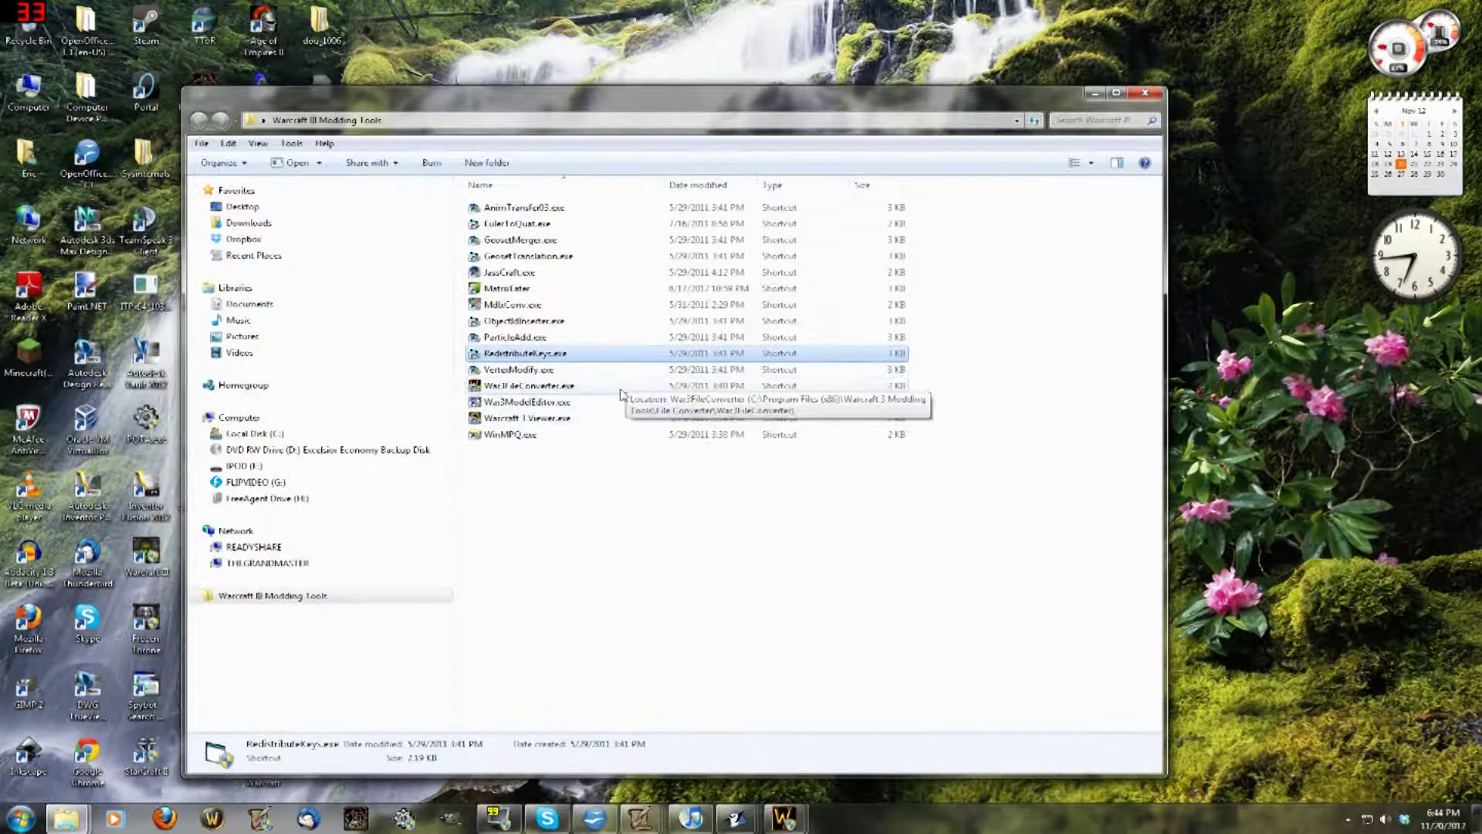
key(Down)
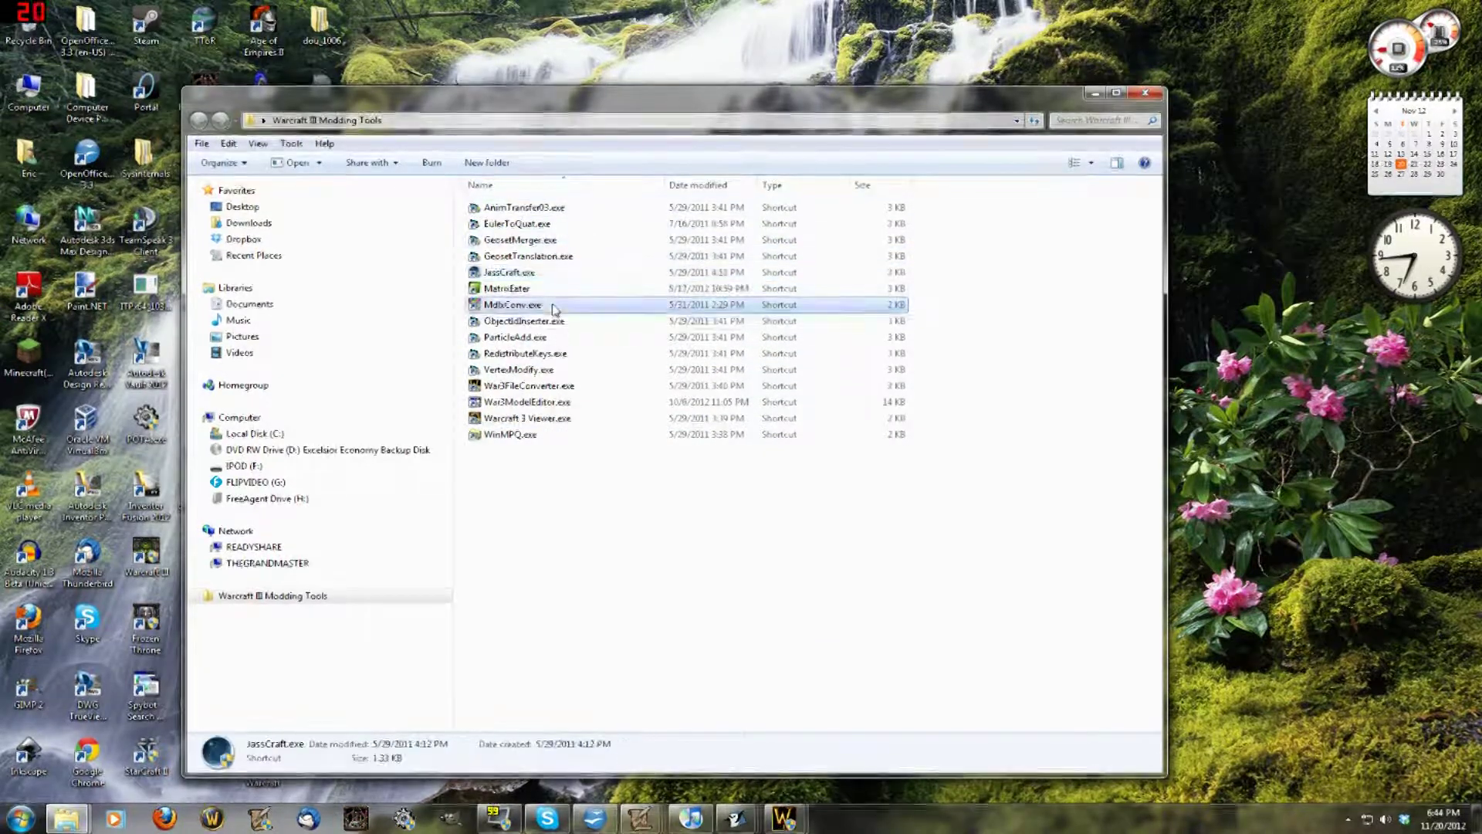
click(575, 338)
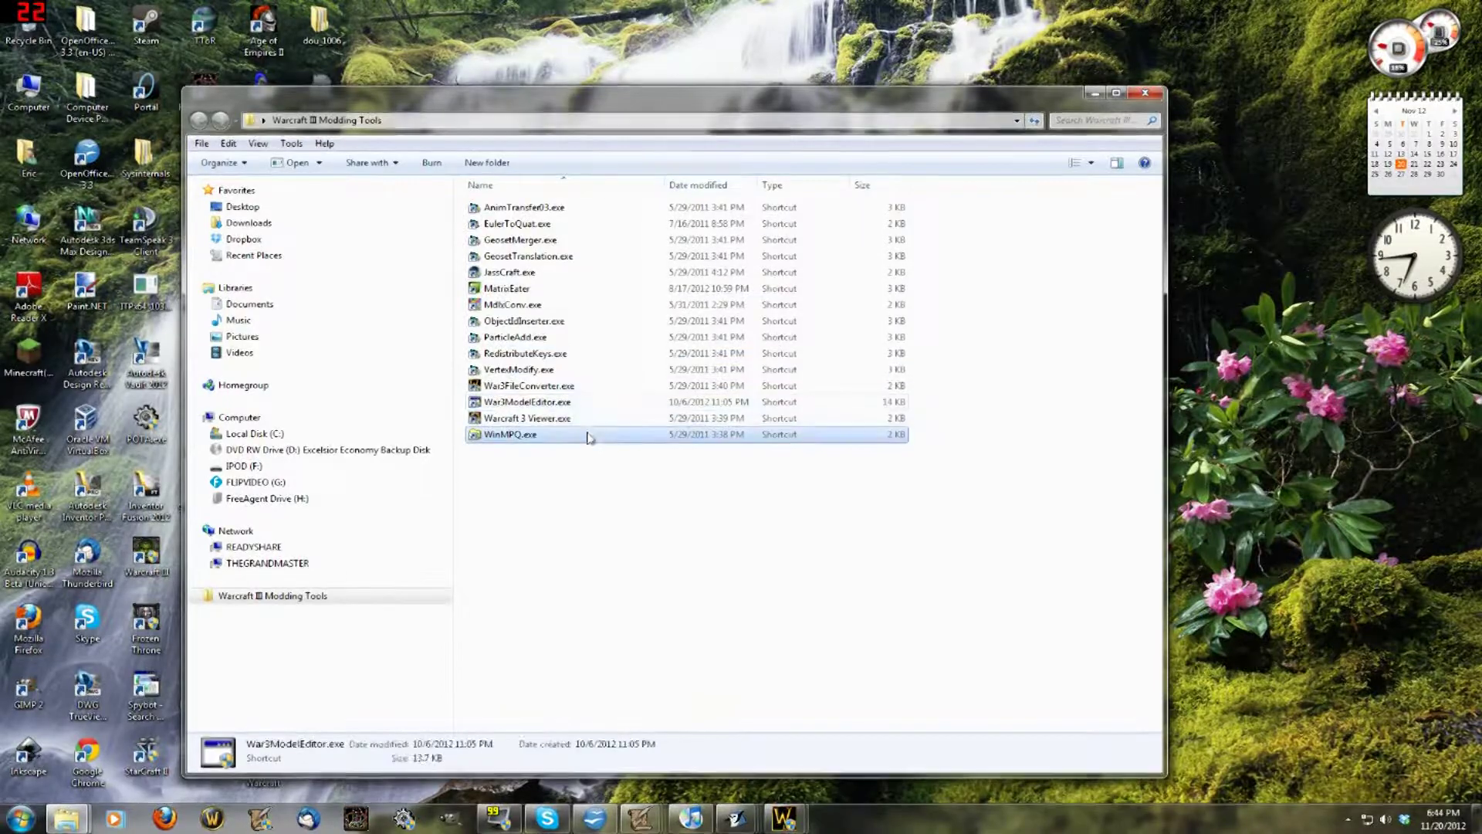
- Launch War3ModelEditor.exe from the tools folder, allow it to make changes, and place its window in front of the folder
double_click(585, 405)
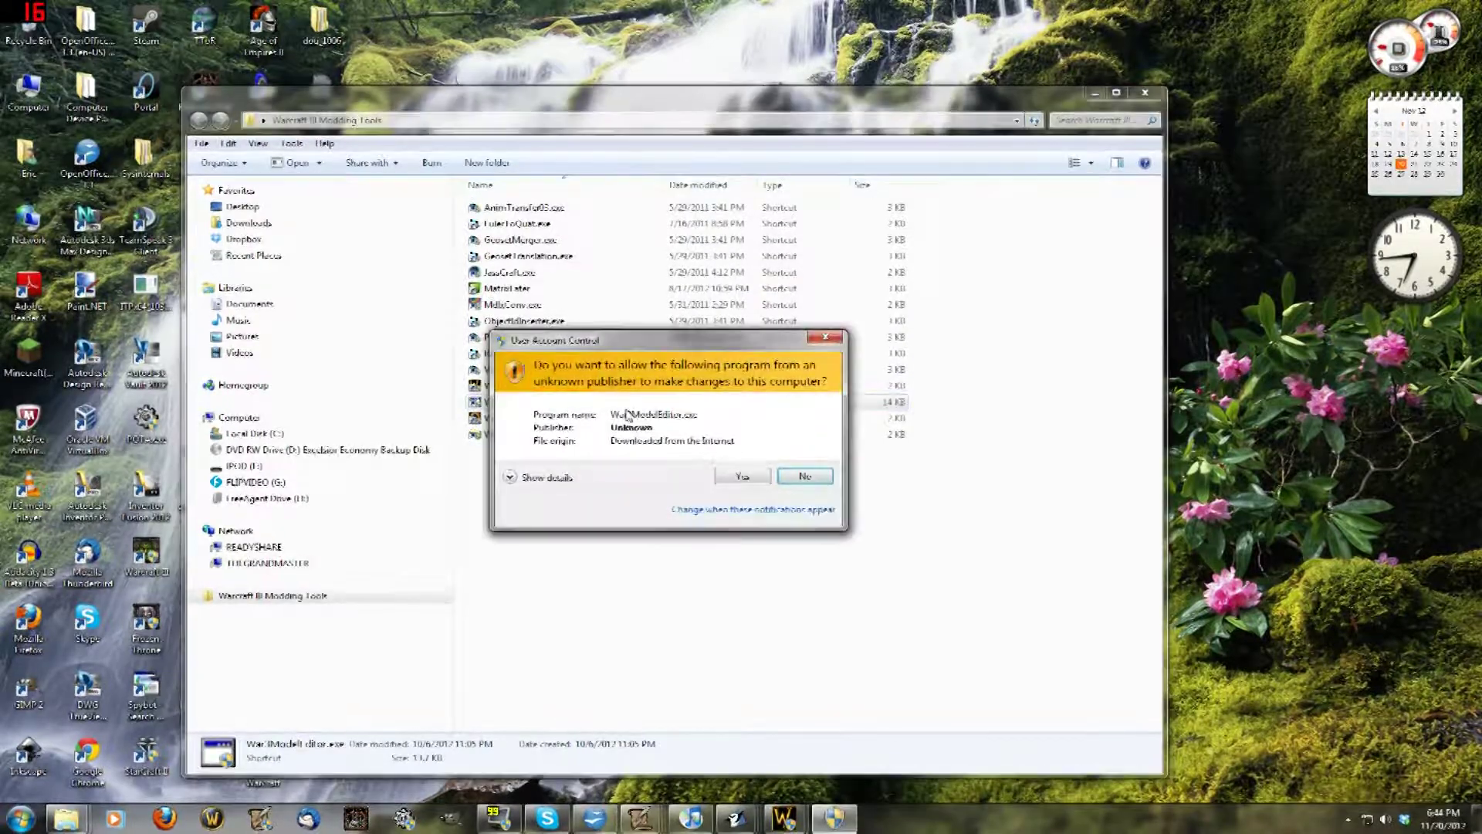
click(754, 479)
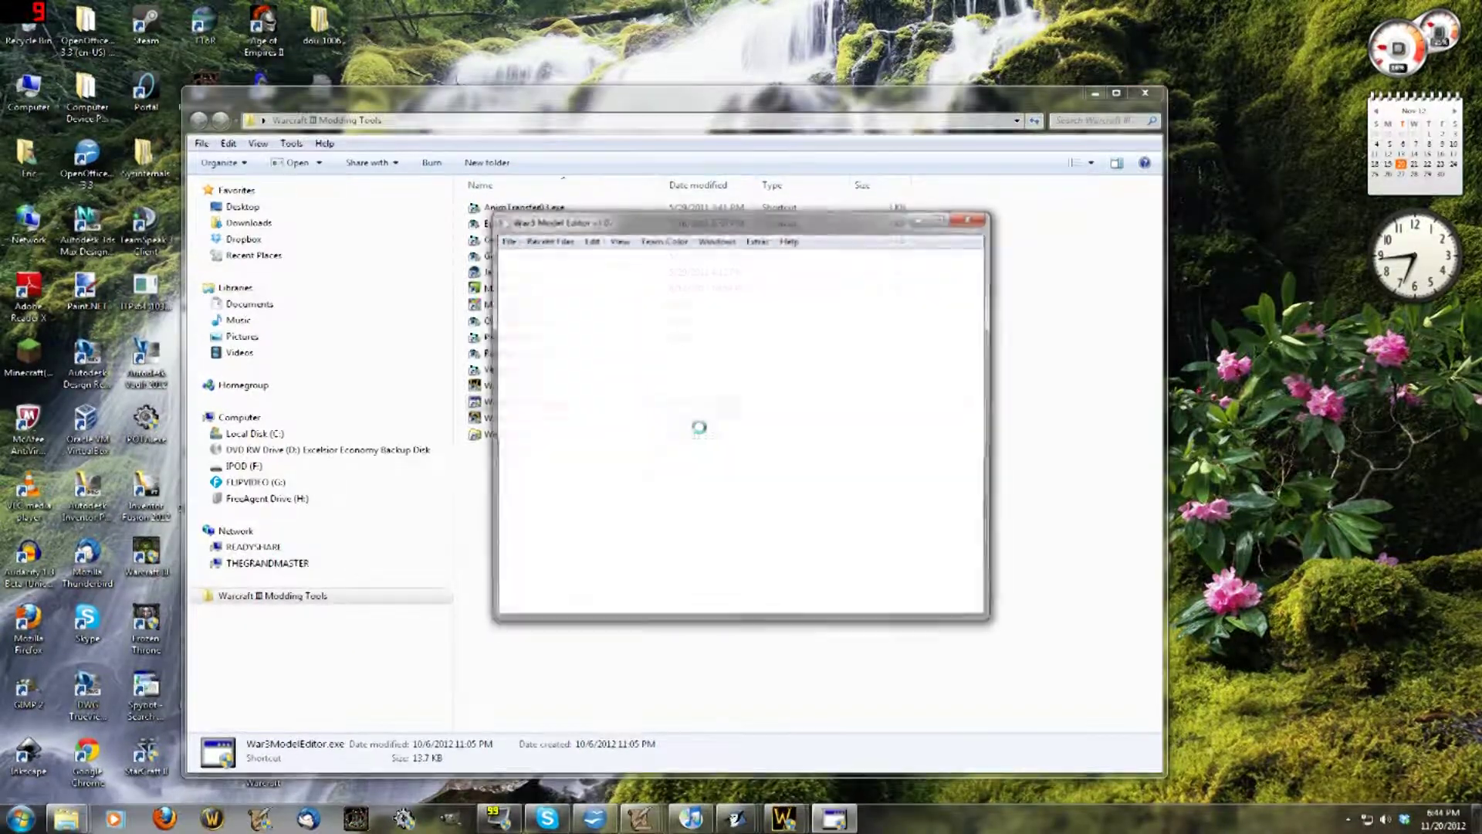
drag(596, 206, 190, 77)
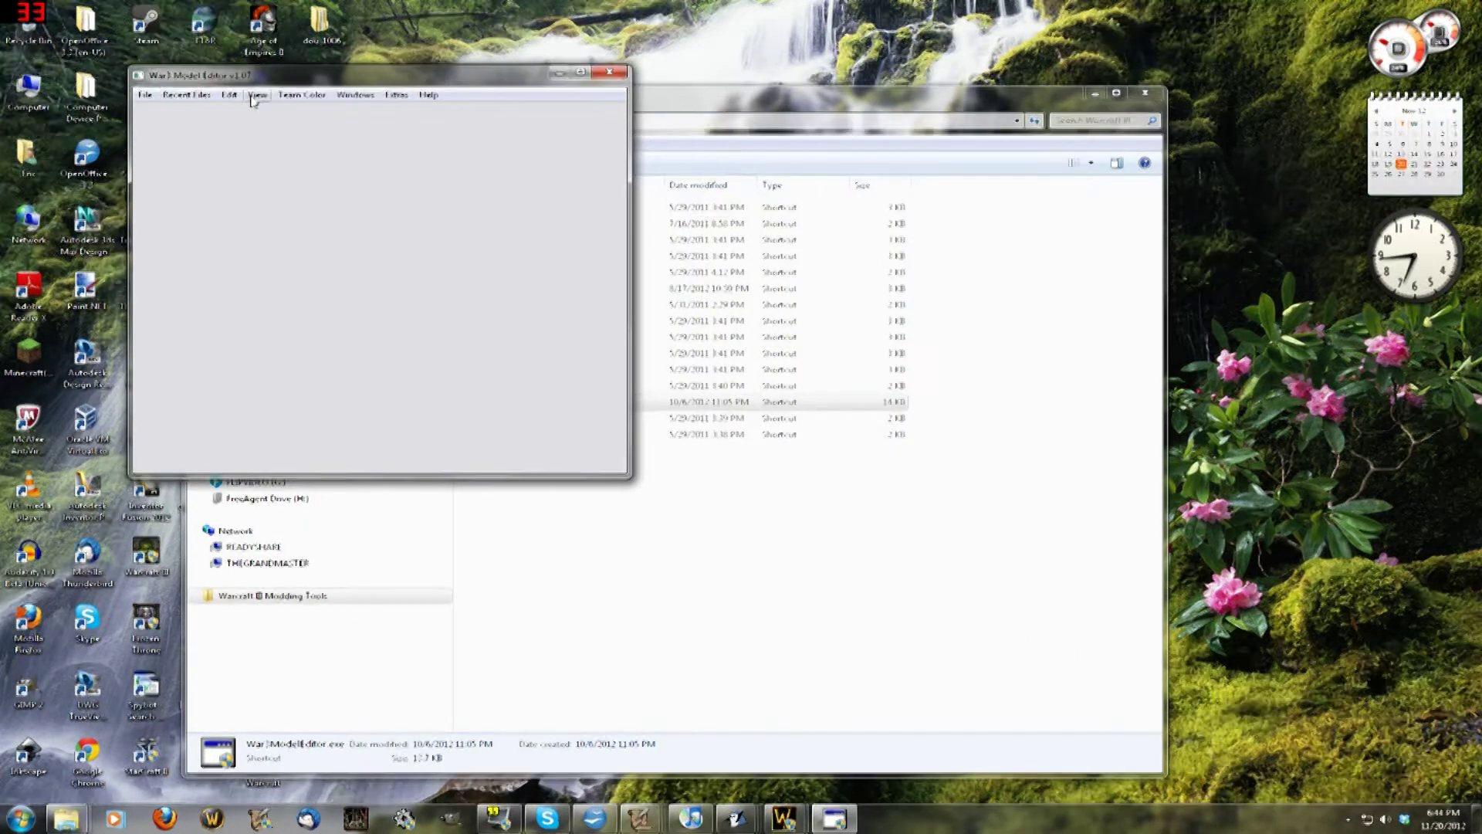
click(740, 104)
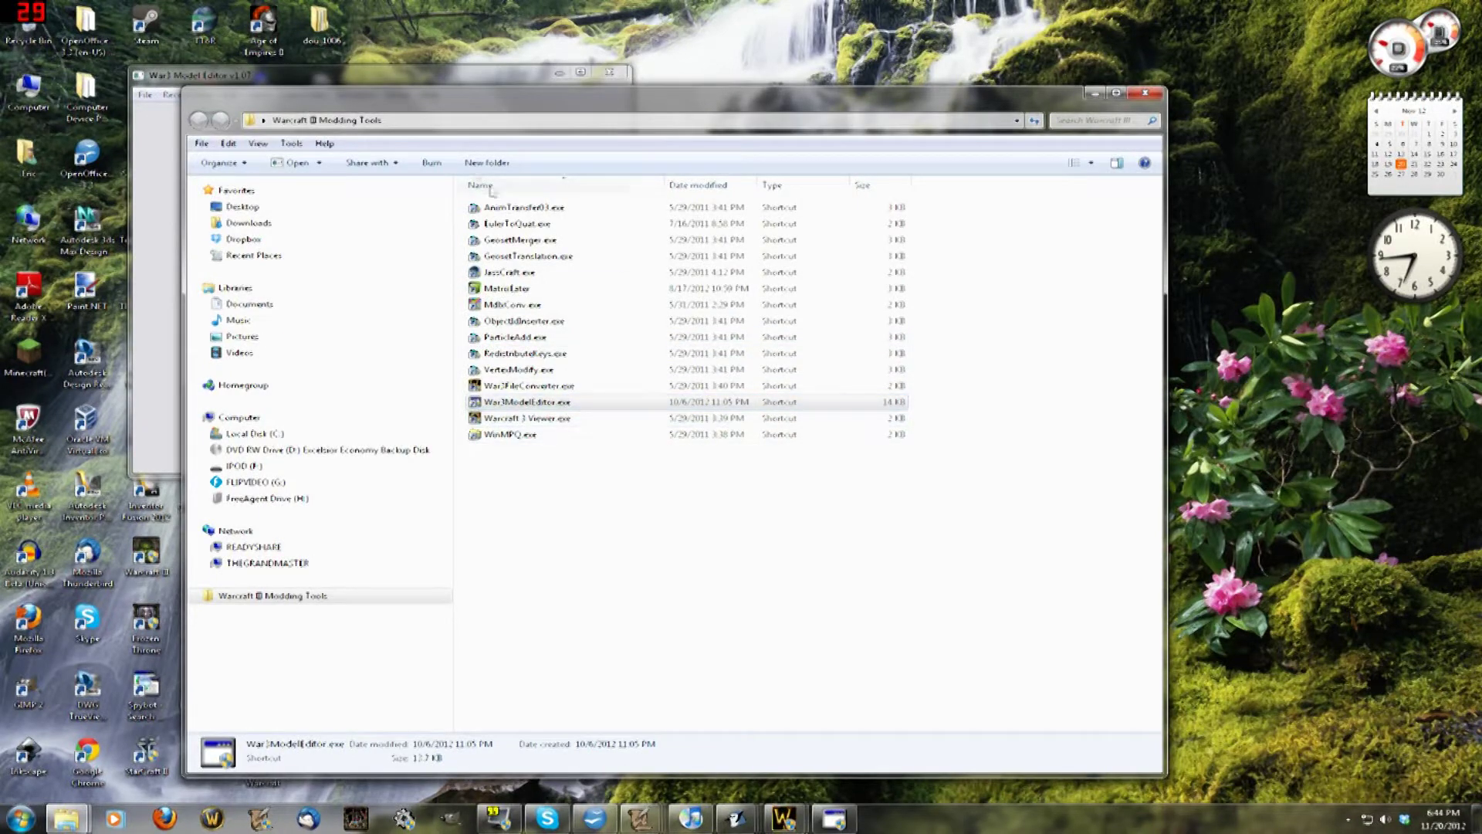
drag(389, 77, 423, 133)
- Show the model editor's MPQ Browser and load the War3x.mpq archive in it
click(388, 150)
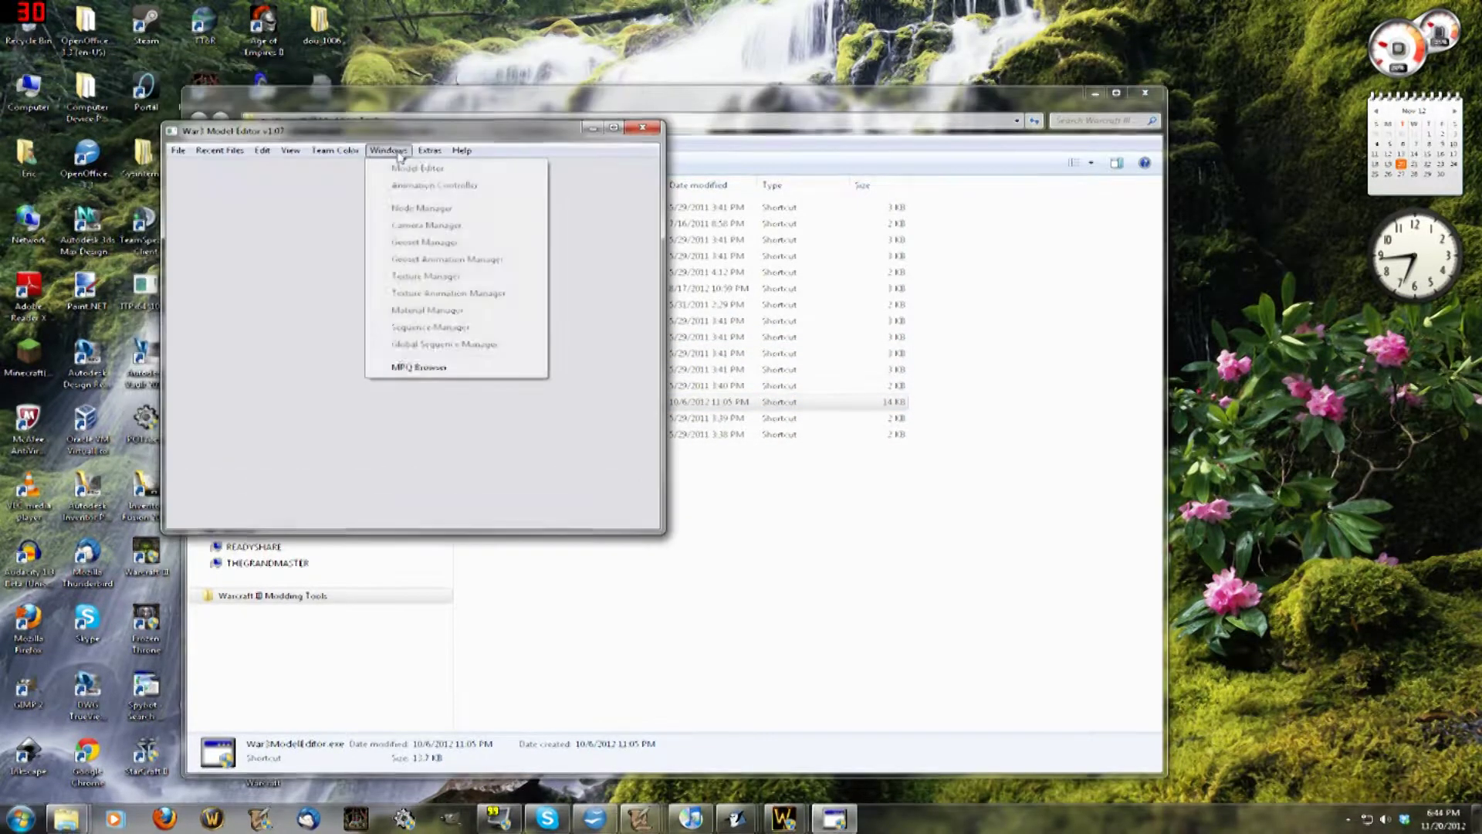
click(419, 367)
click(579, 193)
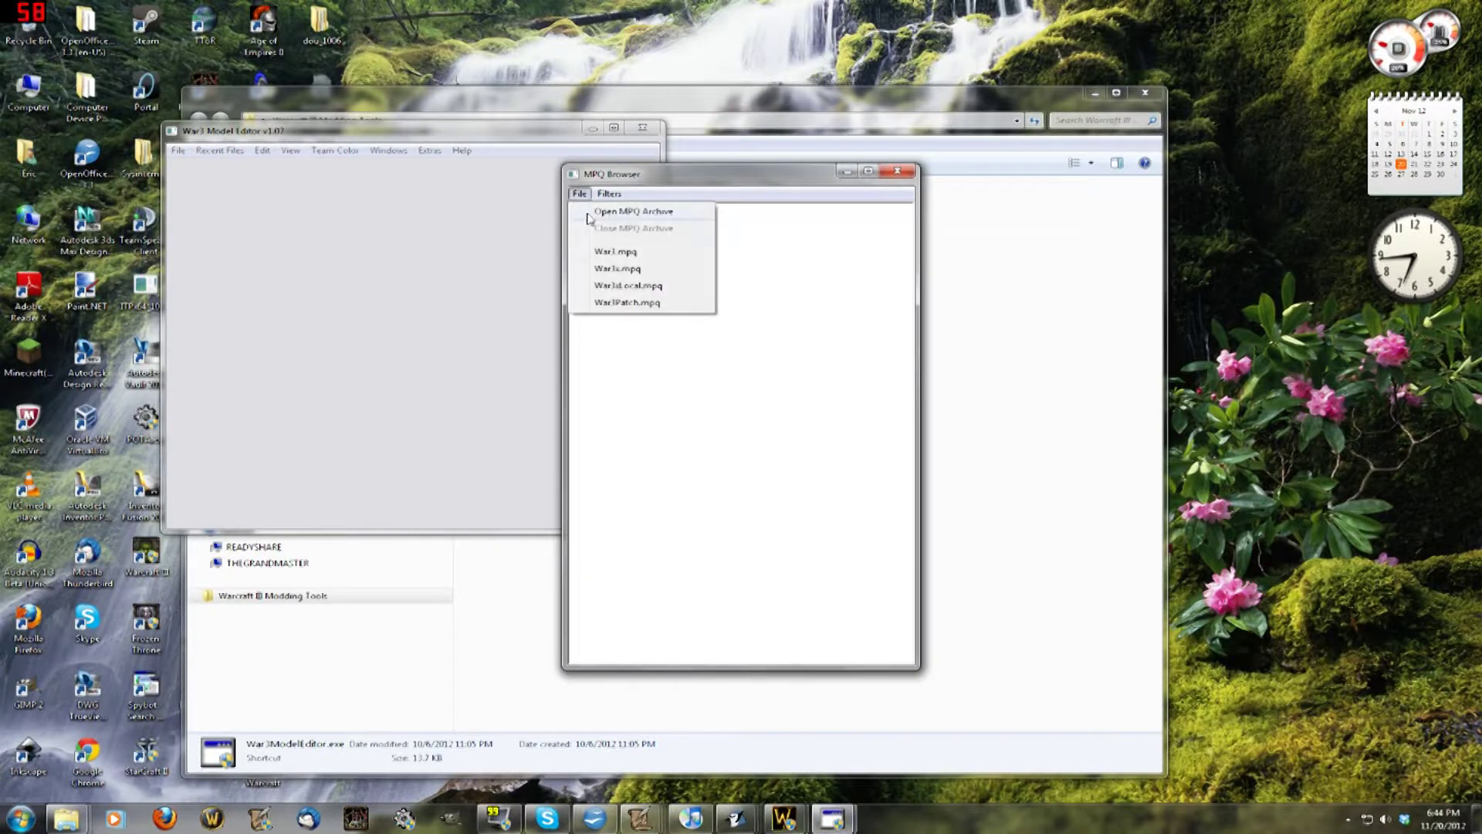
click(622, 269)
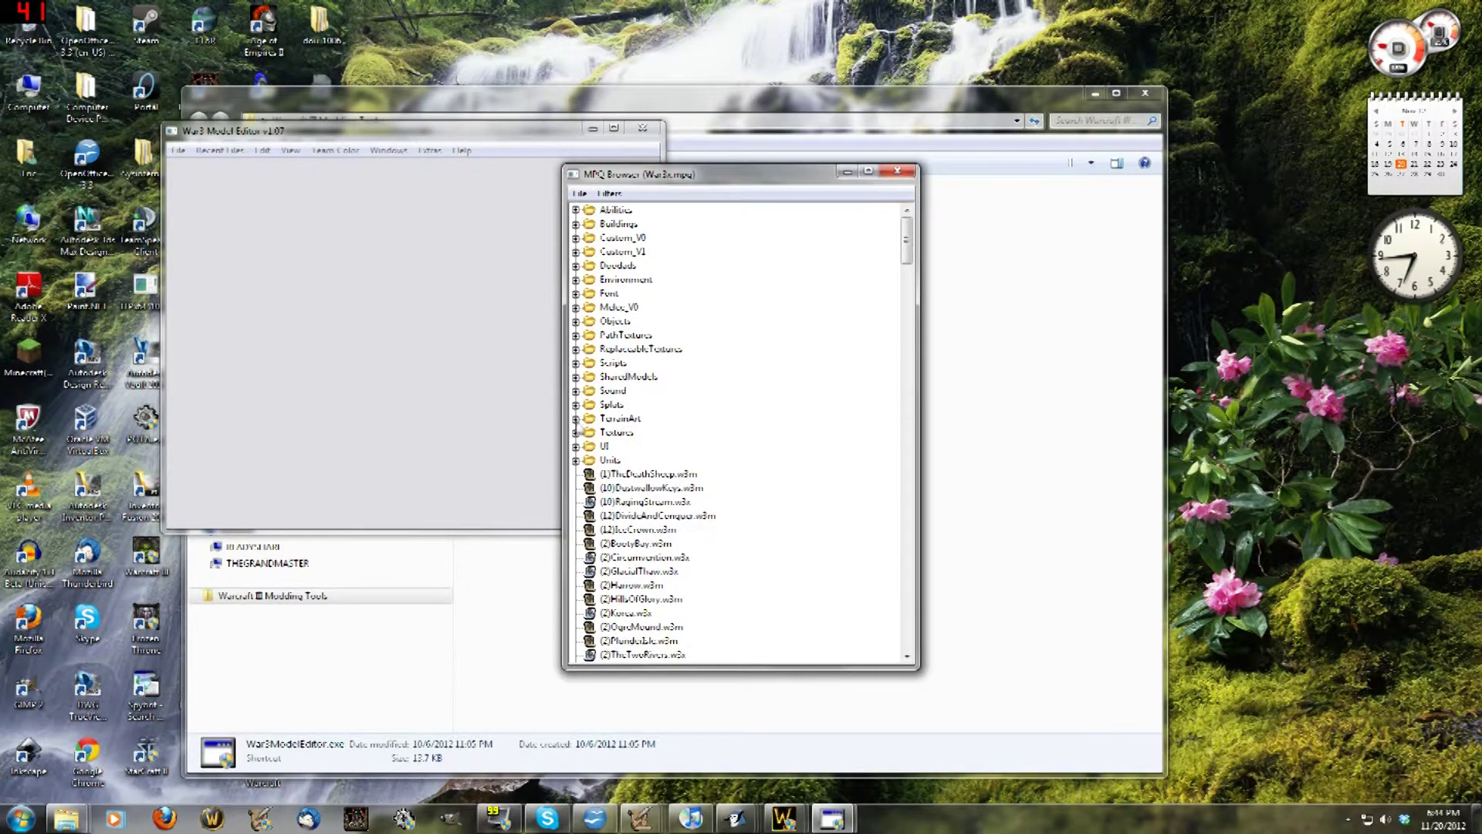
click(484, 408)
click(754, 385)
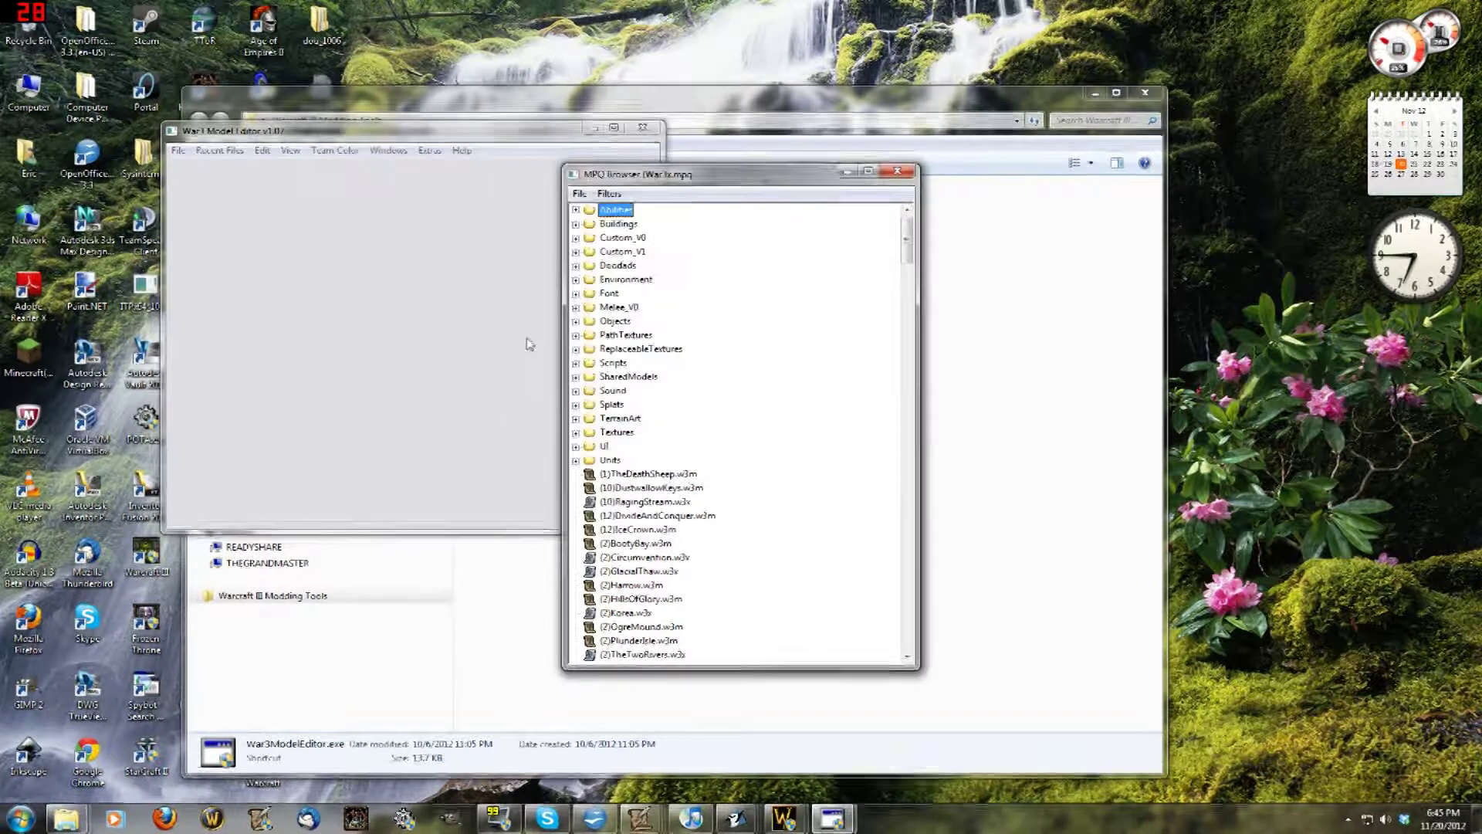
click(526, 341)
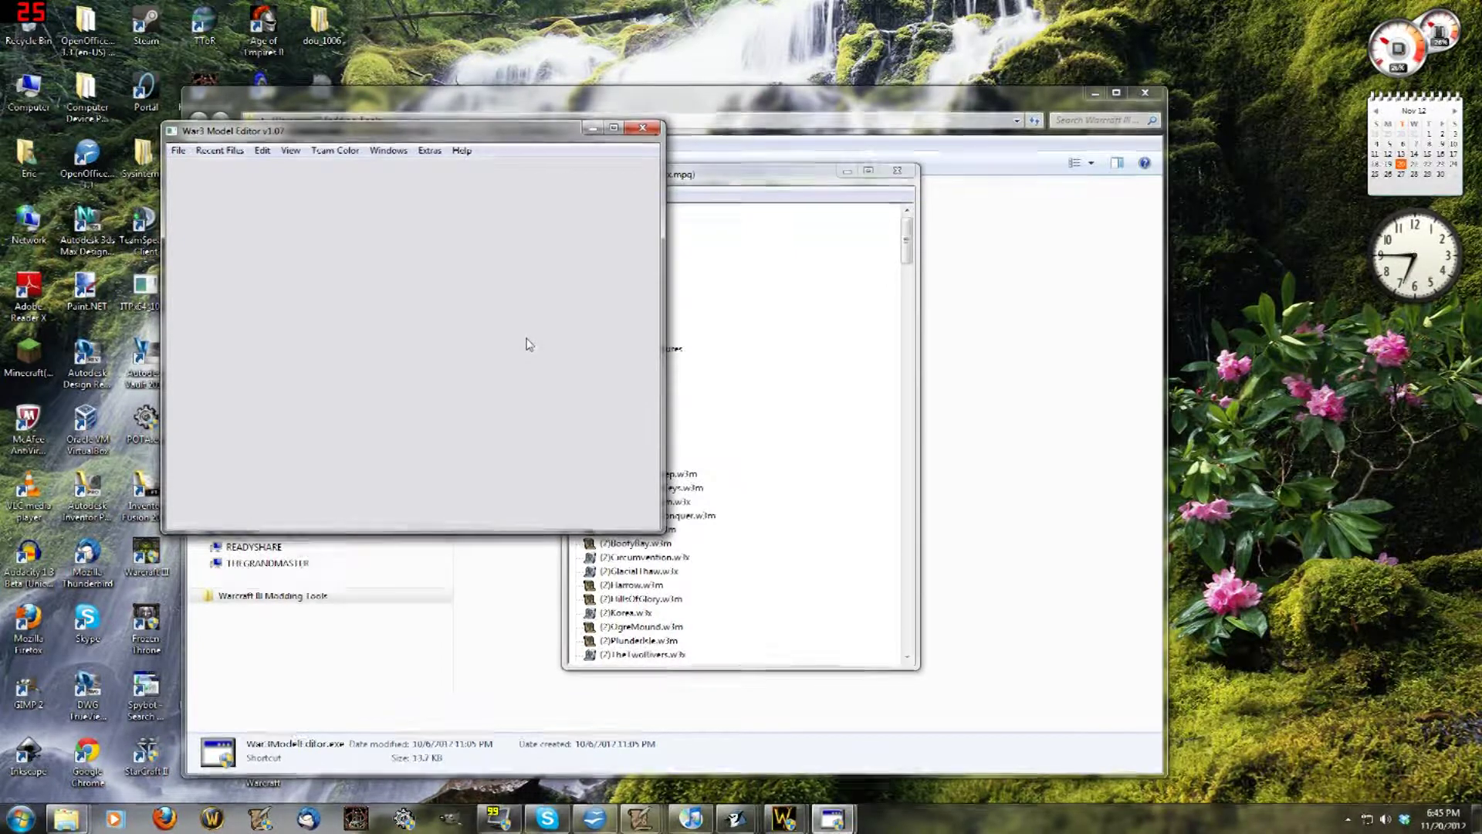
click(758, 353)
click(486, 265)
click(718, 179)
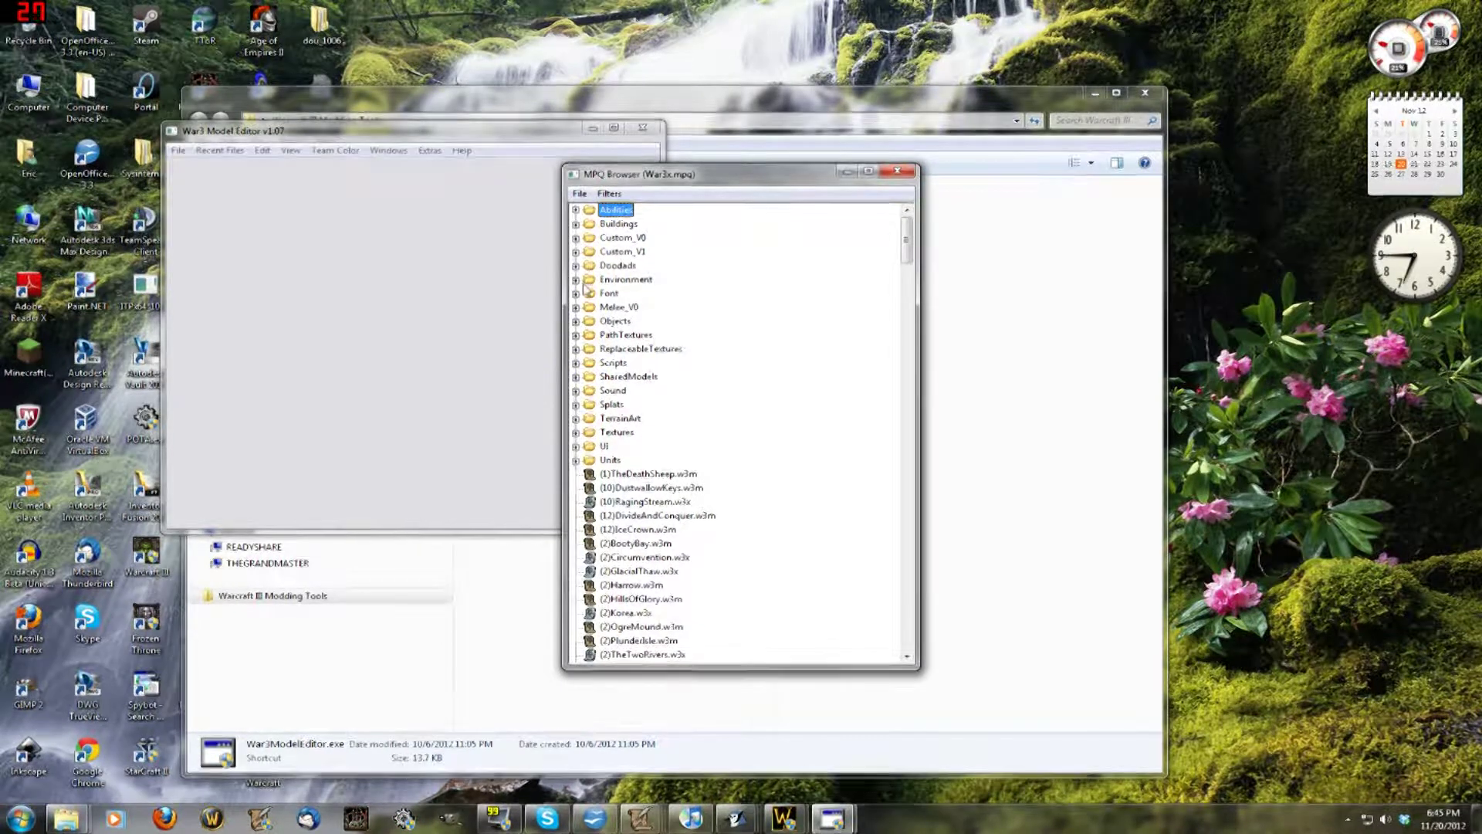
- Switch to World Editor's Object Editor and set the custom Undead Shade's model file to the Extra preset Cinematic Illidan
mouse_move(641, 815)
click(654, 761)
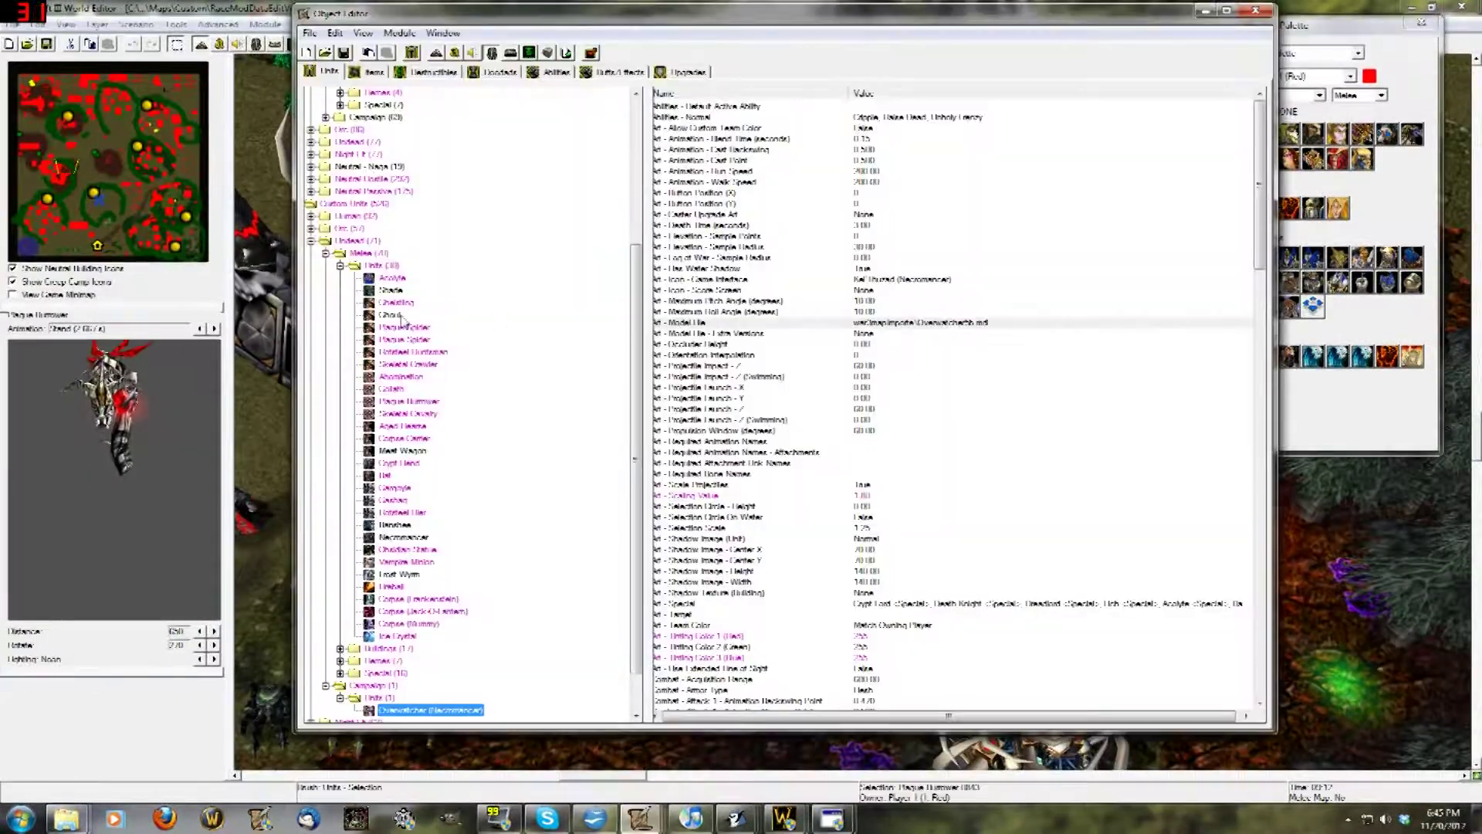
click(389, 290)
double_click(833, 322)
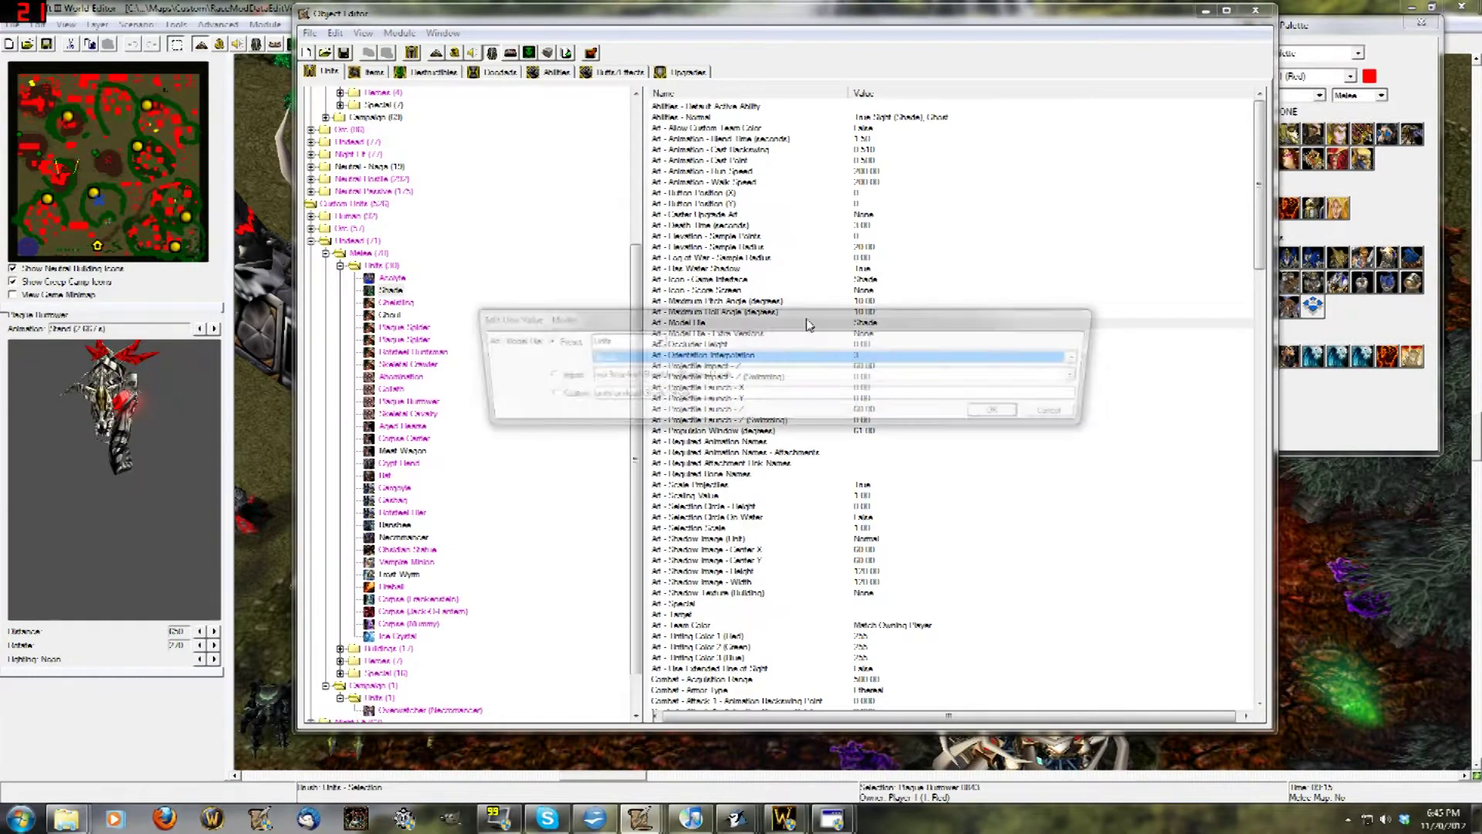
click(619, 340)
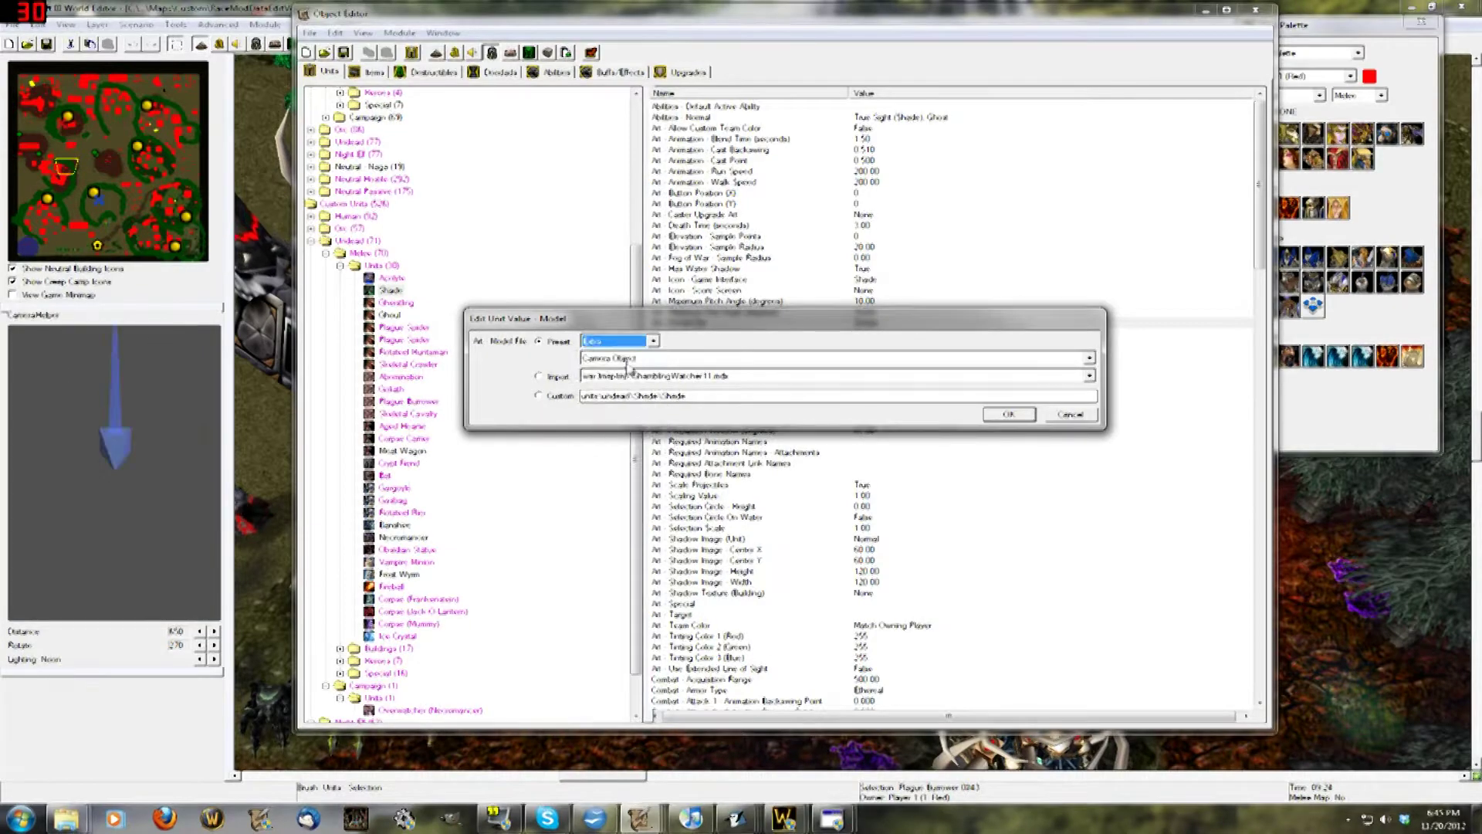
click(627, 359)
click(627, 385)
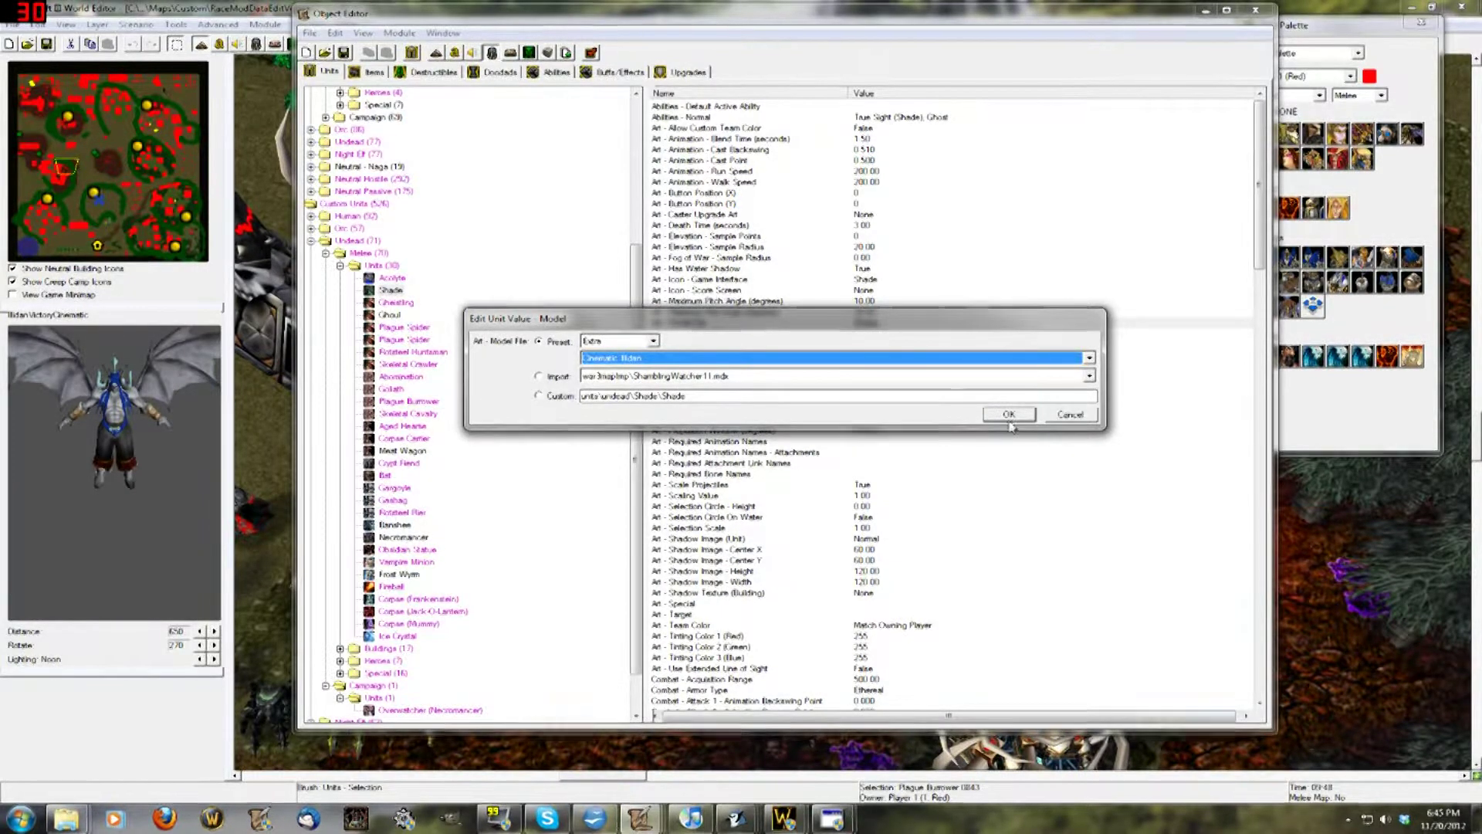
click(1008, 414)
key(Return)
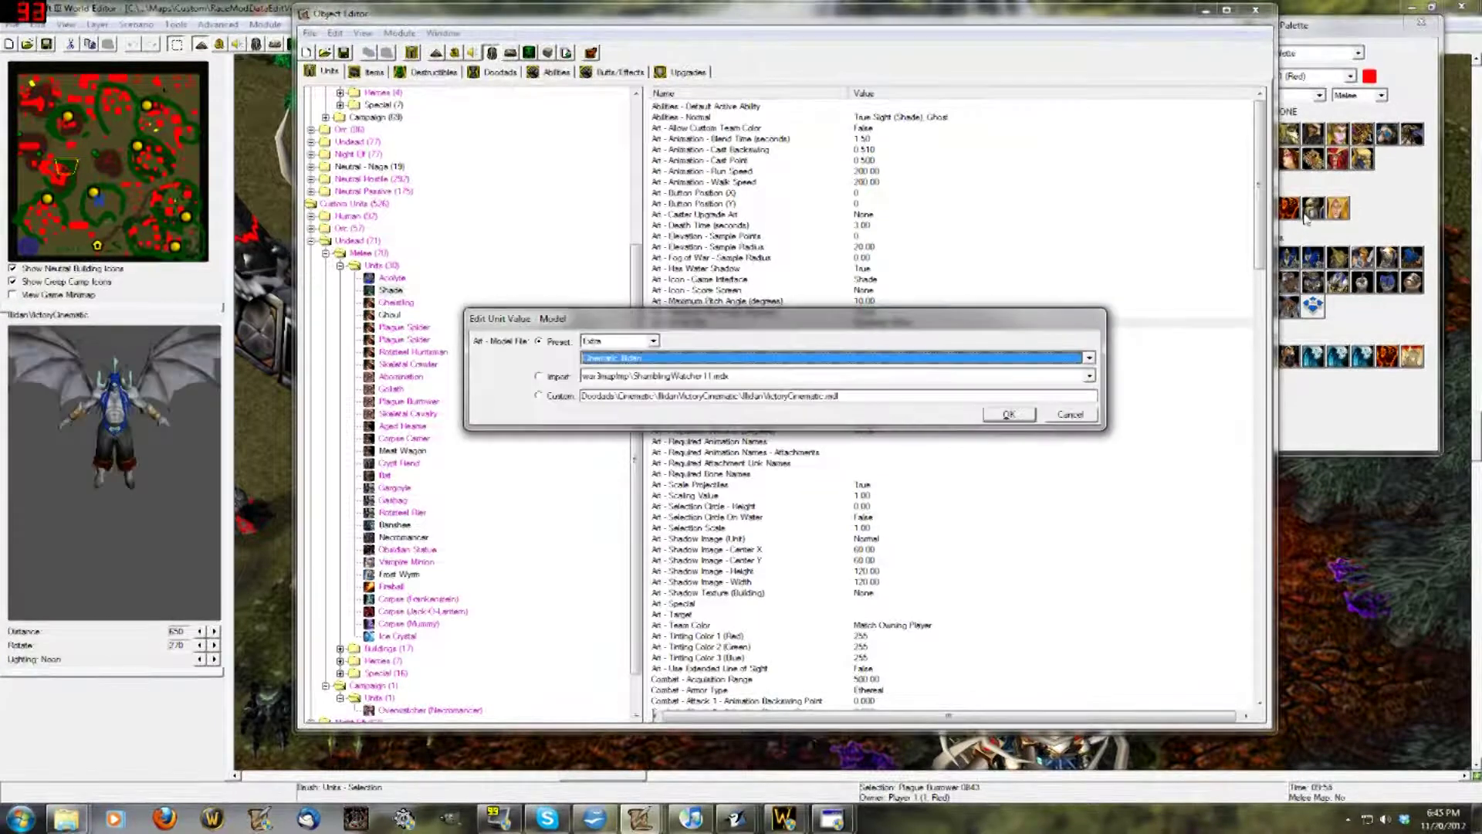
drag(870, 394, 811, 395)
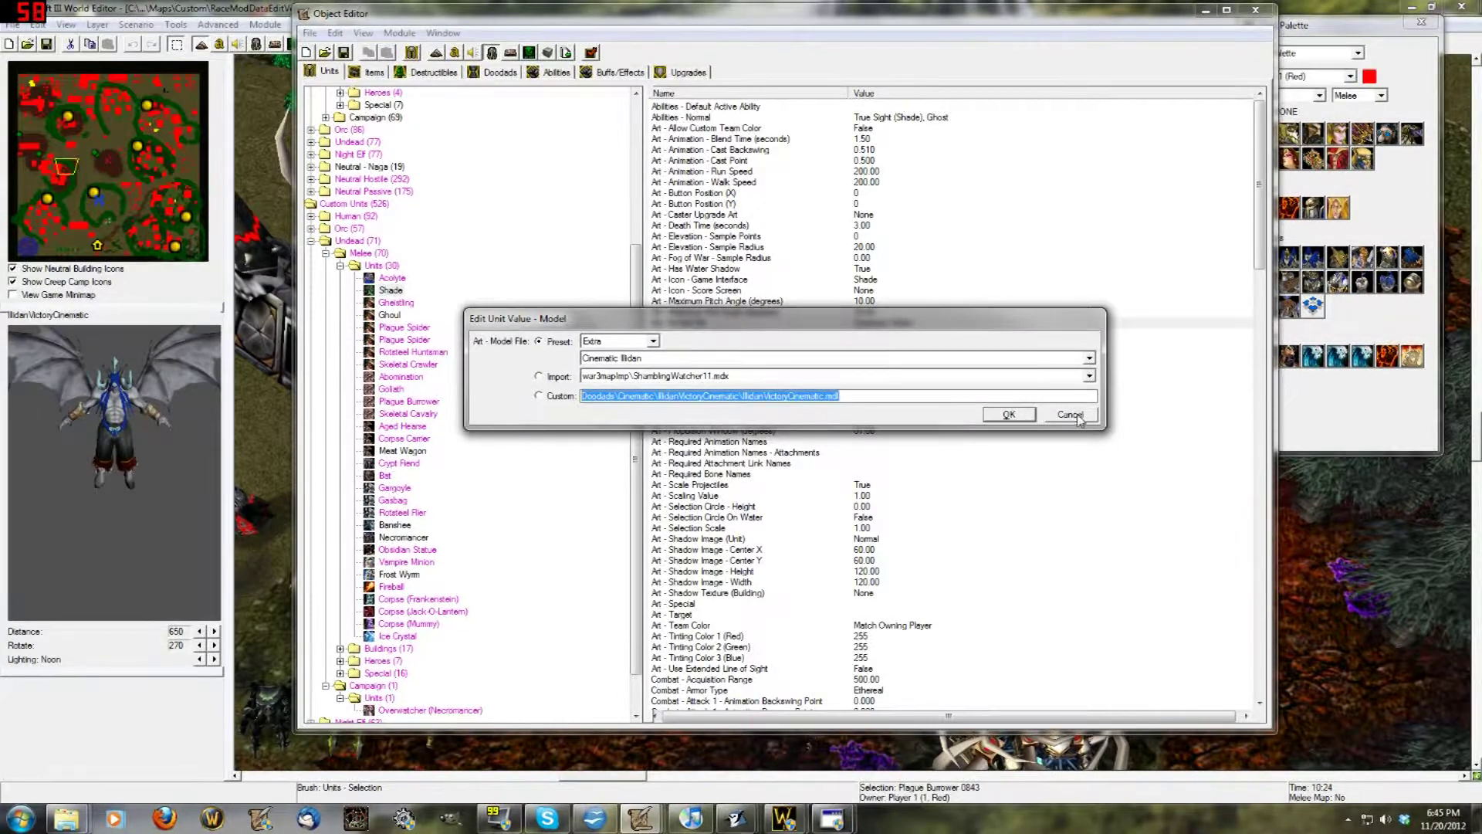
click(1006, 414)
- Return to the War3 Model Editor's MPQ Browser and expand the Cinematic folder inside Doodads
click(843, 810)
click(706, 755)
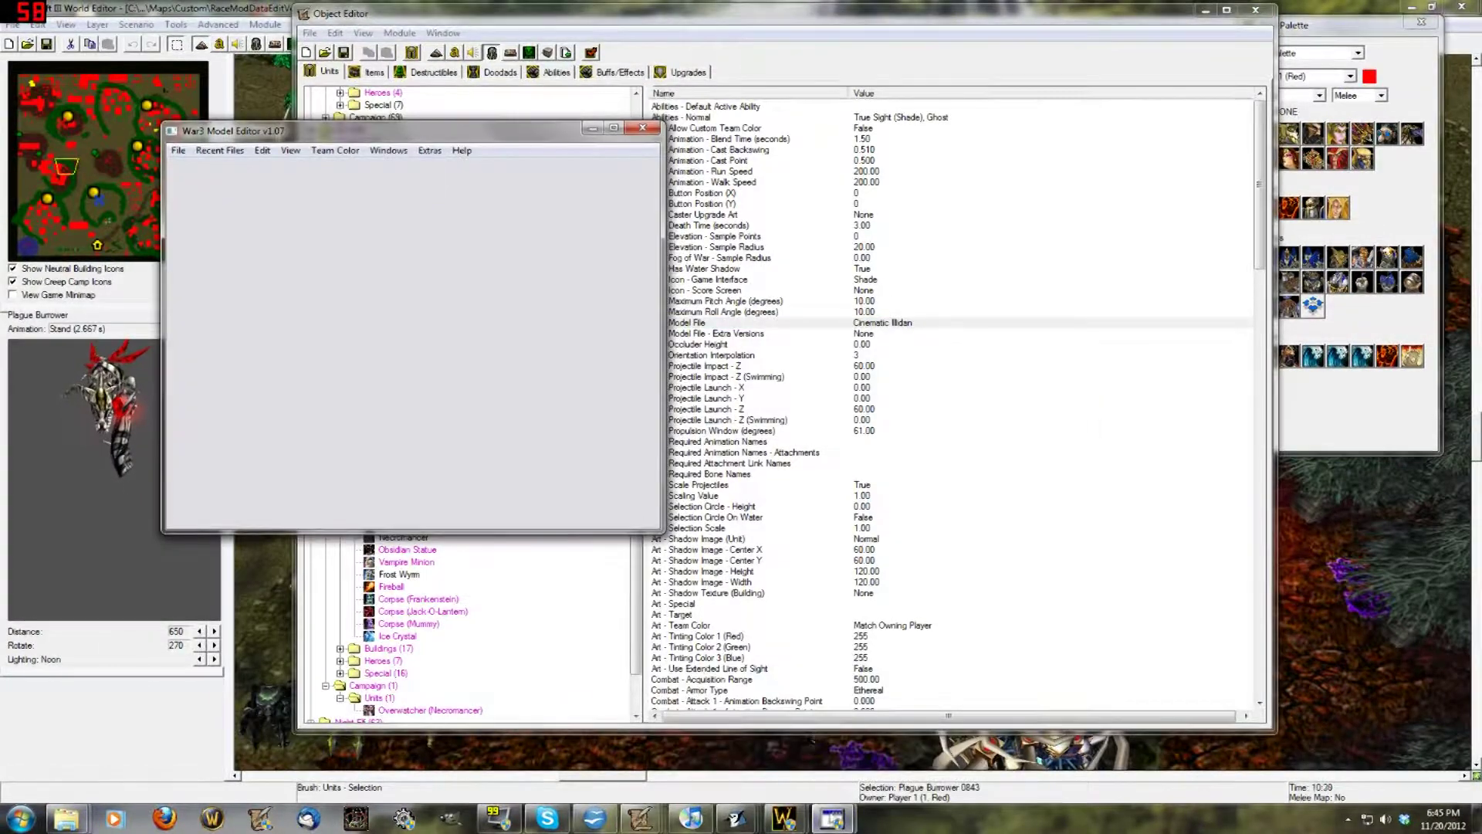
click(833, 817)
click(904, 706)
click(635, 307)
click(576, 266)
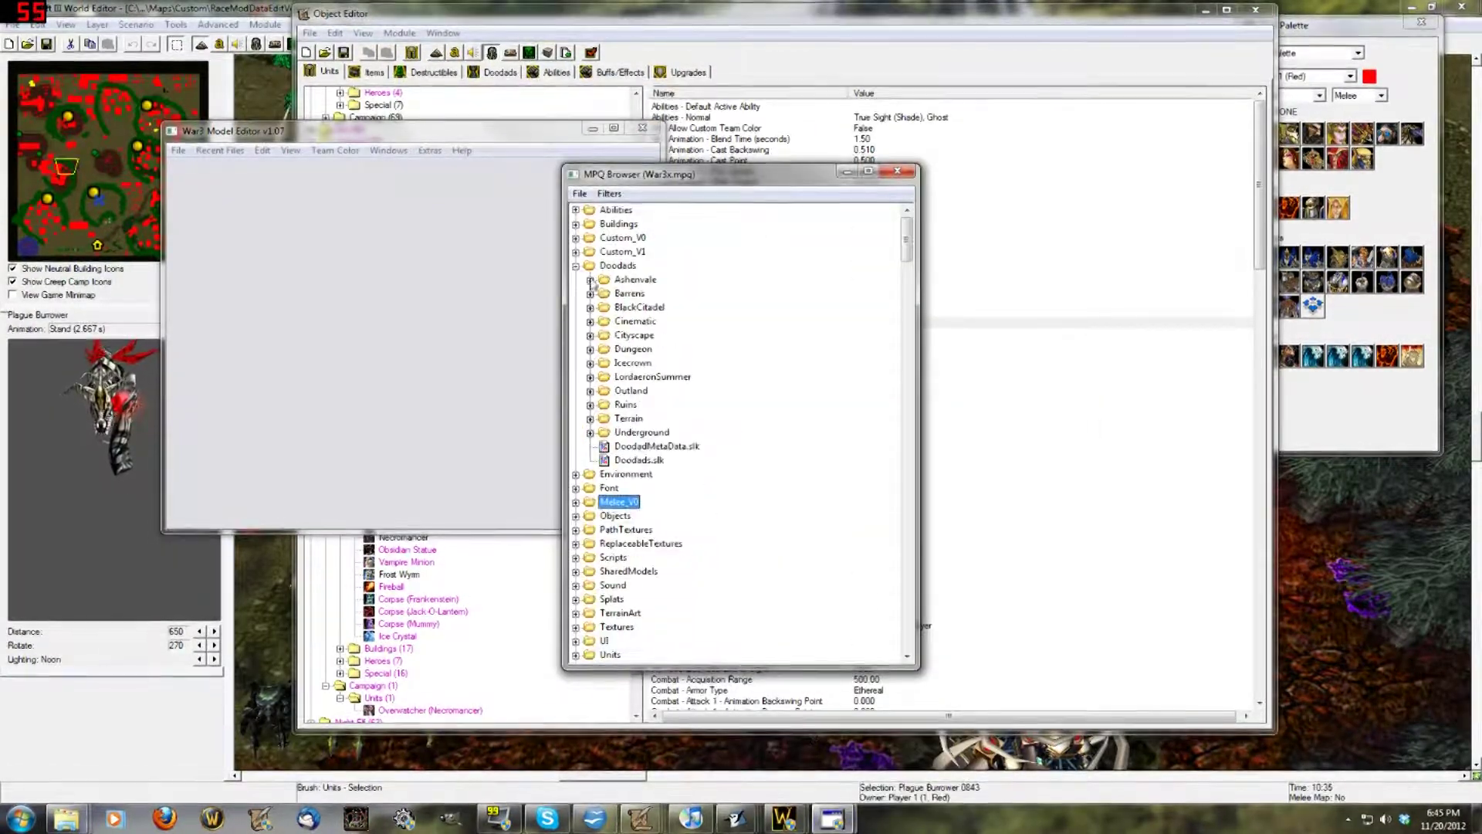
click(590, 321)
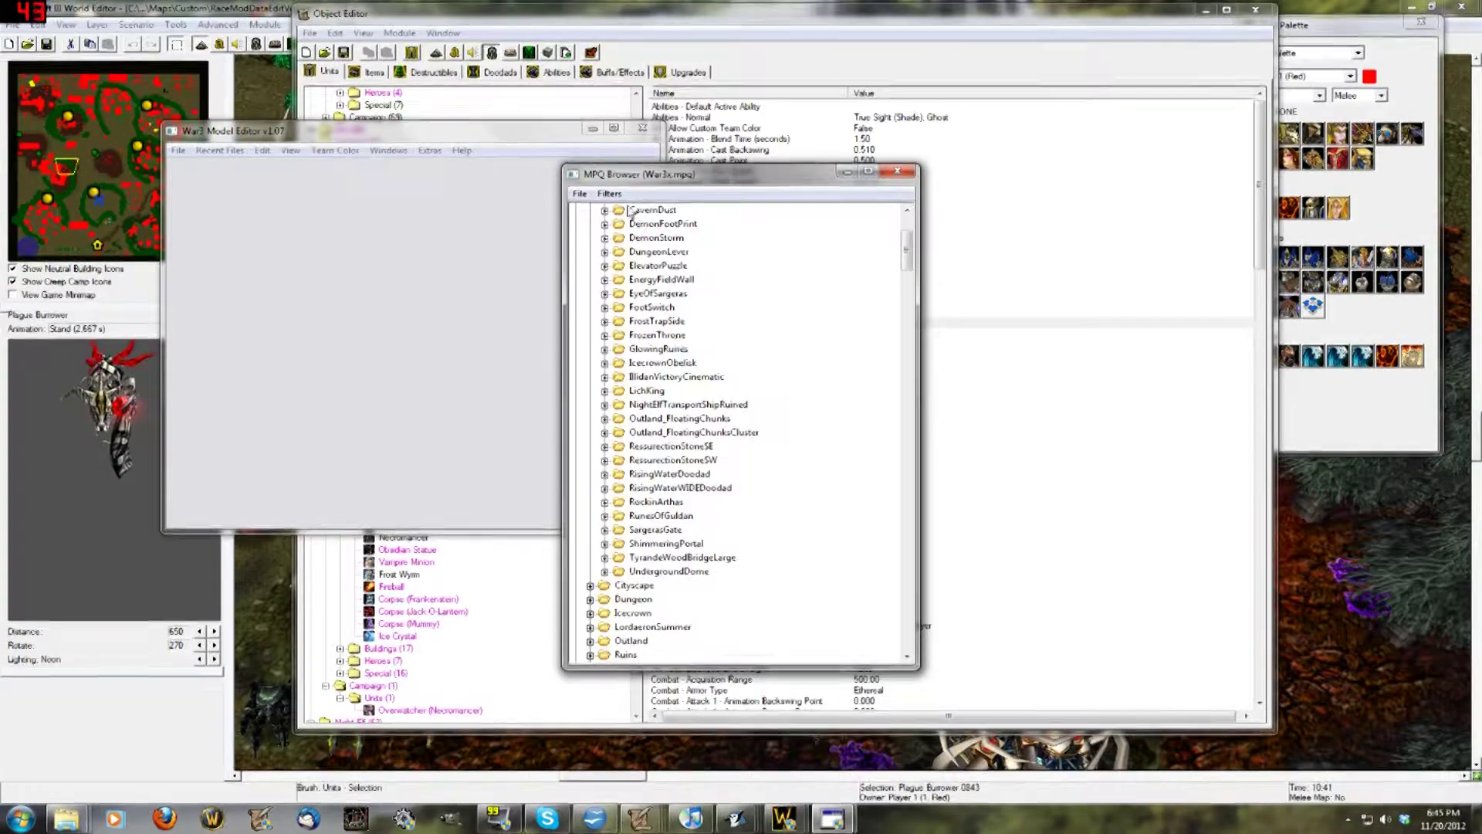
- Load IllidanVictoryCinematic.mdx from the IllidanVictoryCinematic folder into the model viewer and inspect it up close
click(579, 193)
click(605, 270)
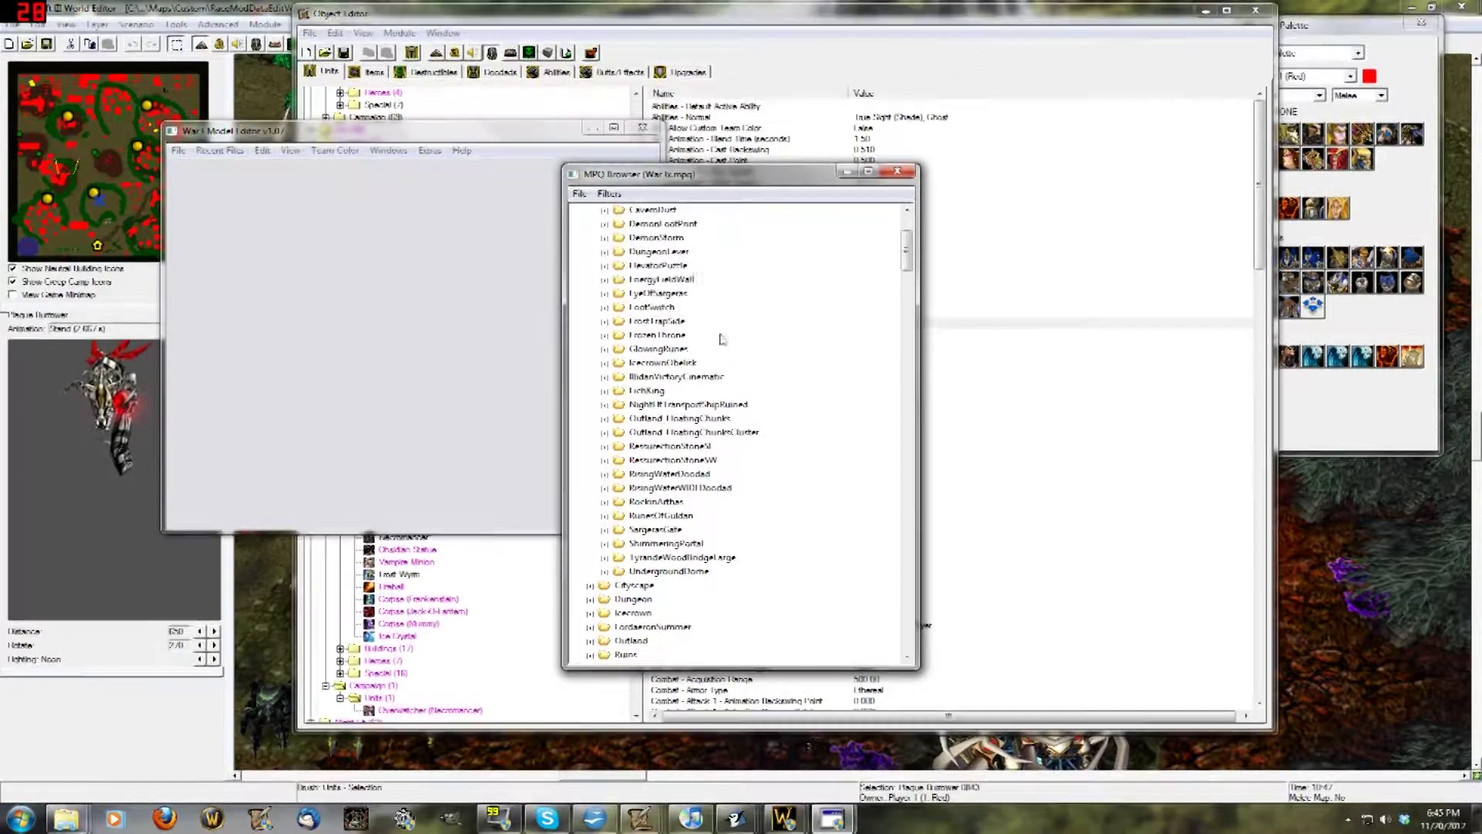
click(606, 364)
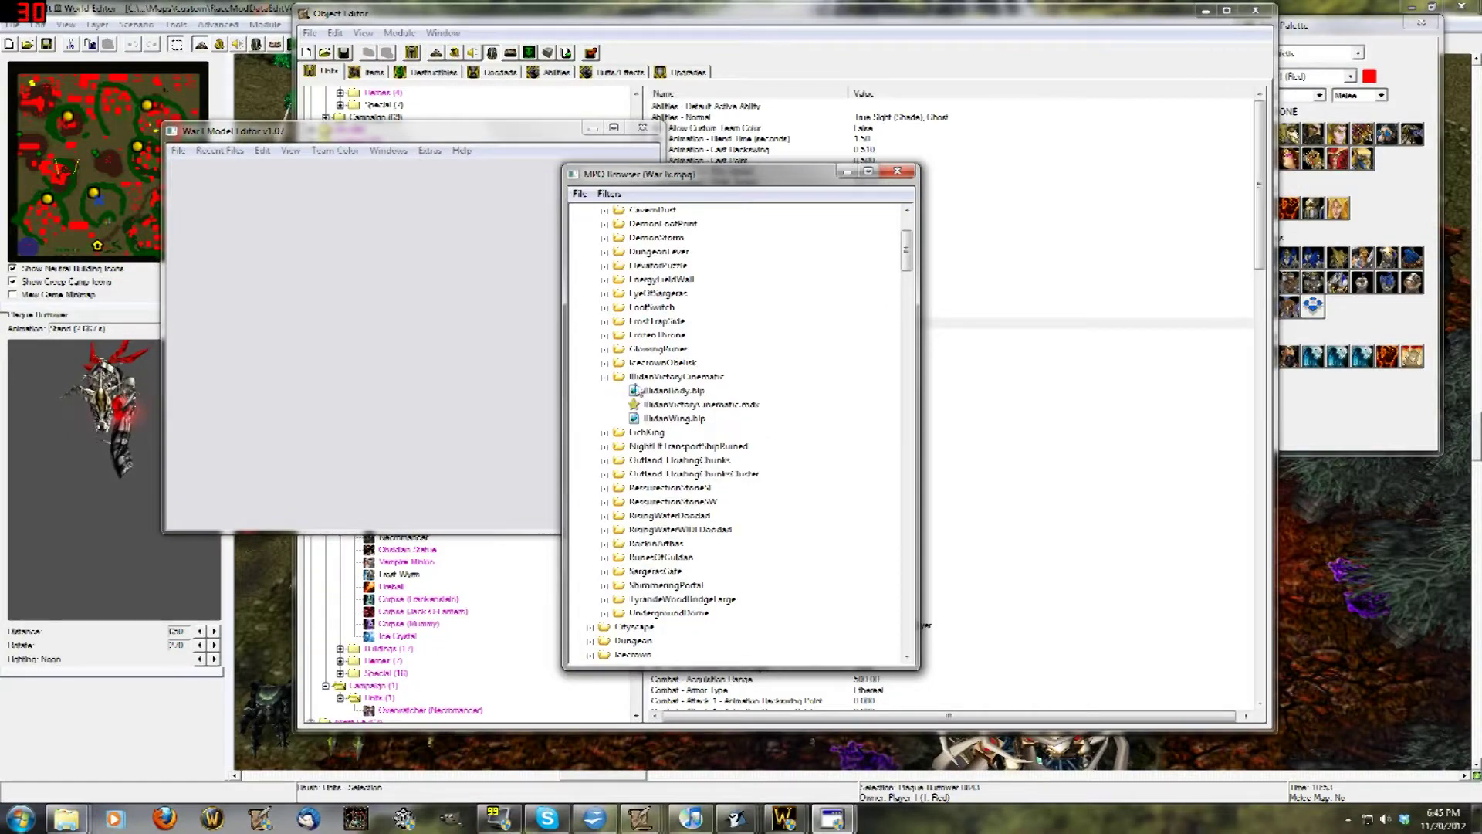
double_click(668, 404)
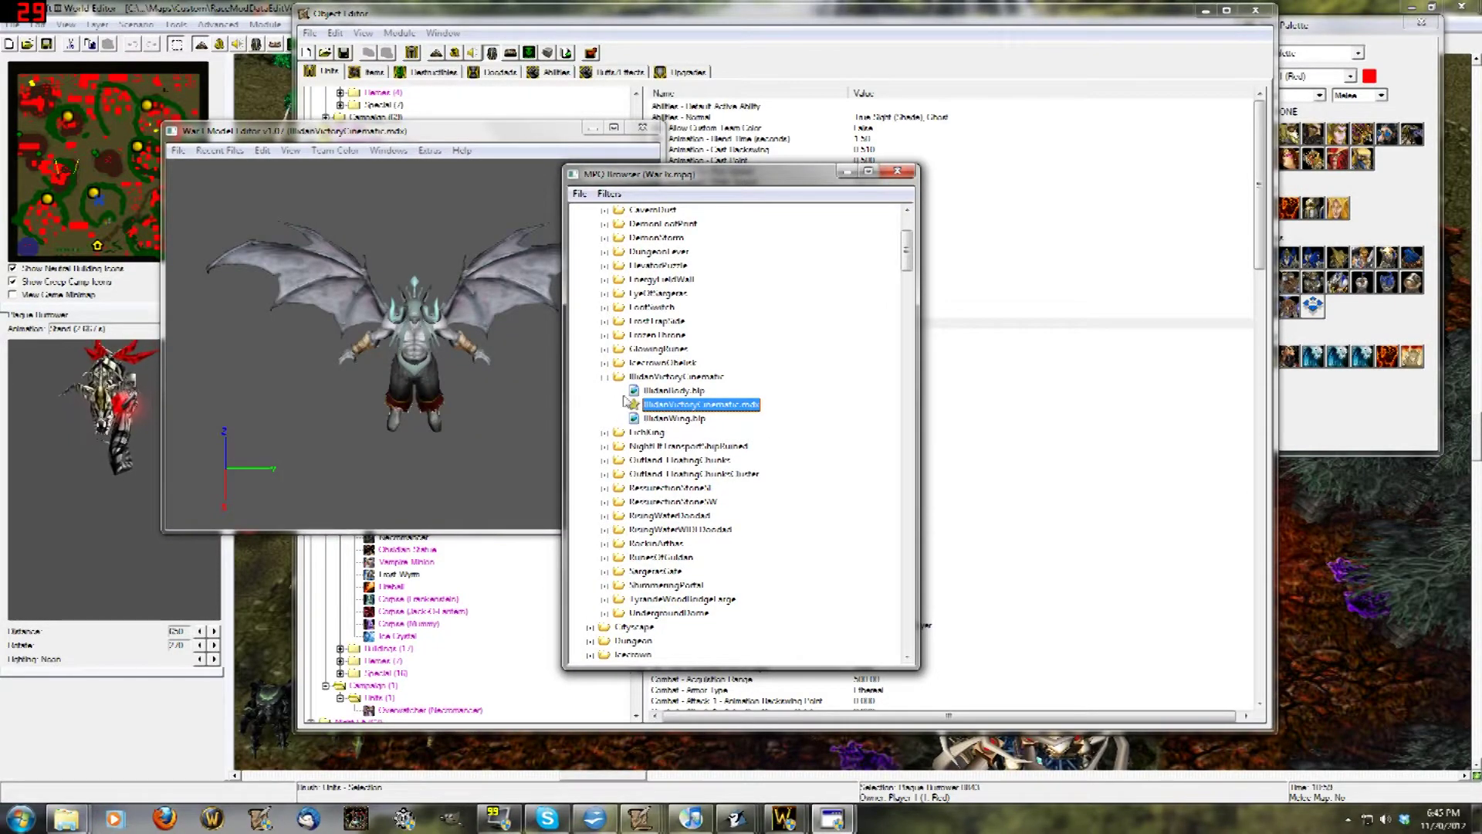
scroll(786, 395, down, 1)
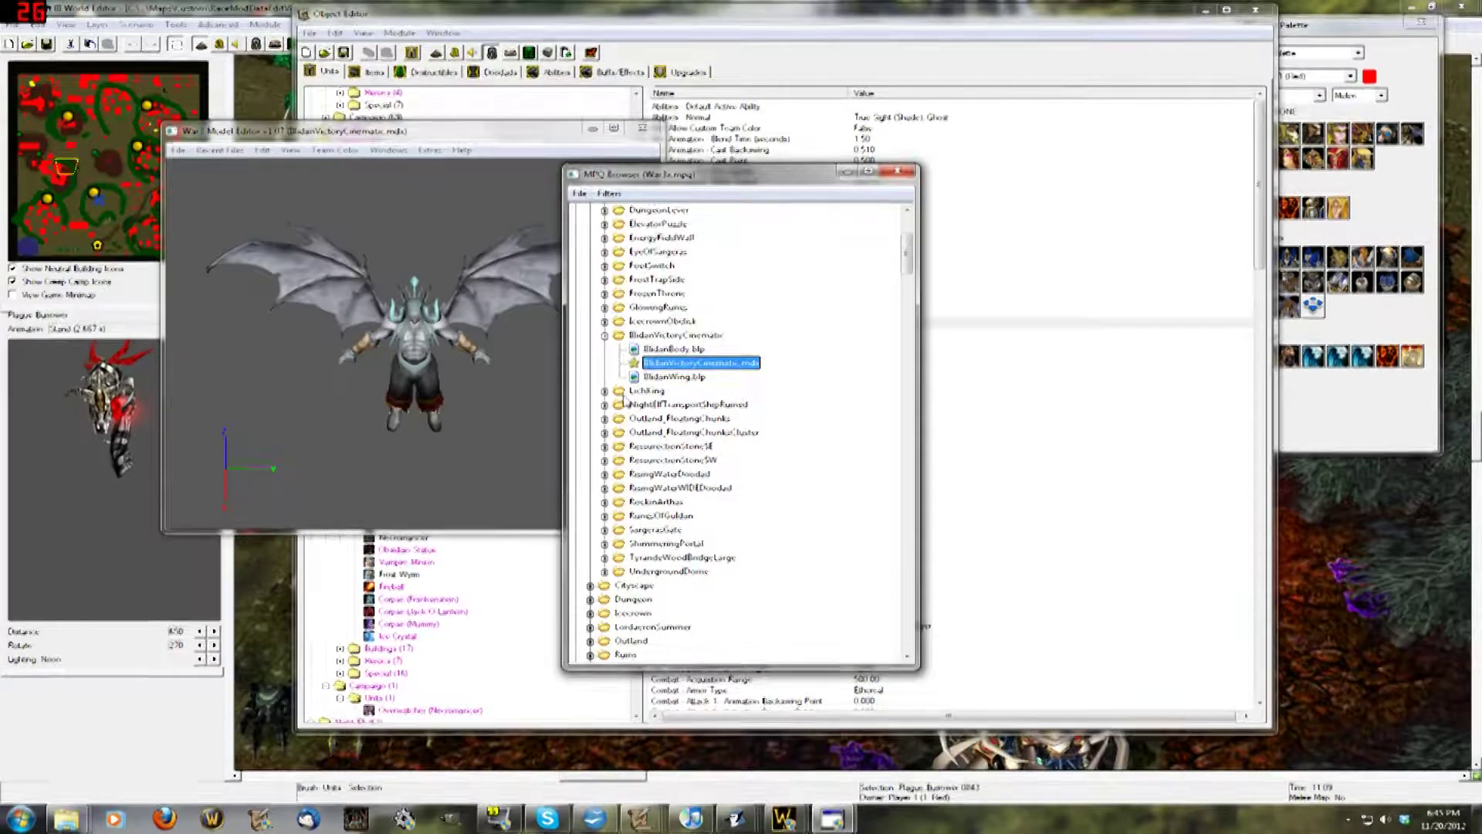
click(555, 318)
drag(572, 387, 552, 349)
scroll(438, 346, up, 3)
scroll(552, 349, up, 2)
- Start exporting IllidanVictoryCinematic.mdx and browse to the parent models folder as its destination
click(794, 351)
right_click(691, 366)
click(705, 397)
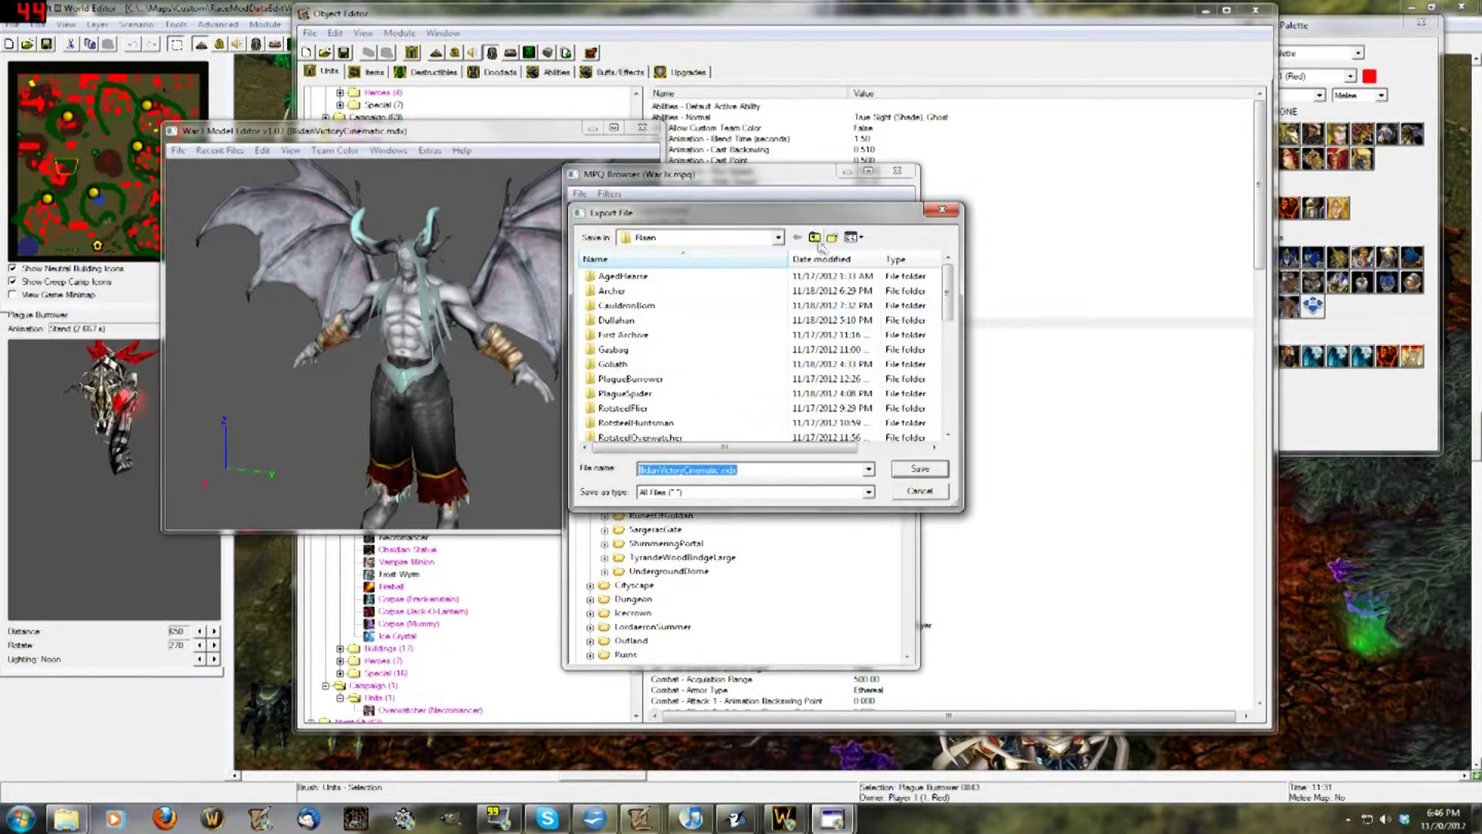
click(817, 239)
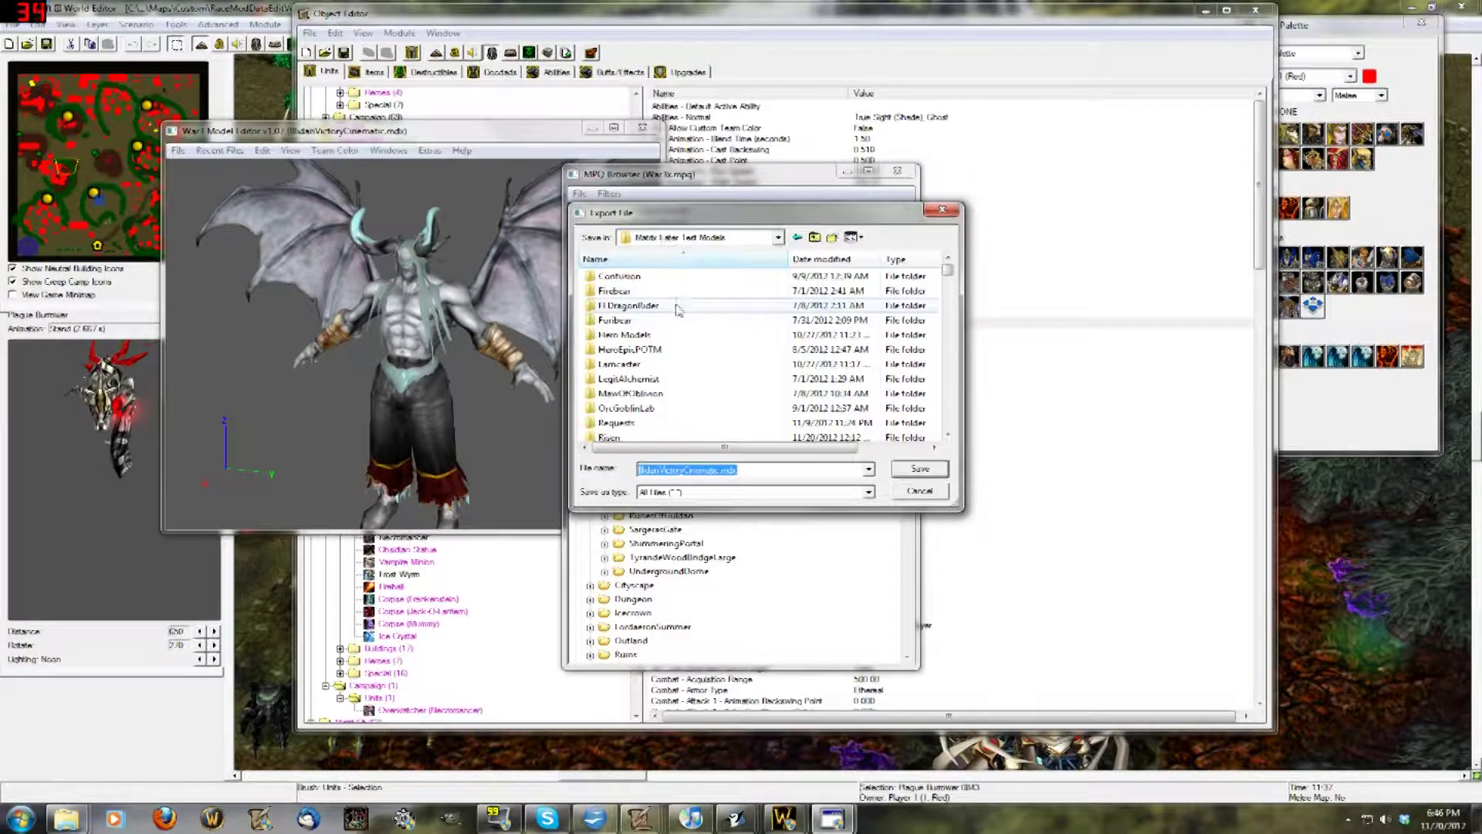
click(678, 307)
scroll(678, 308, down, 5)
scroll(677, 309, up, 5)
scroll(677, 308, down, 2)
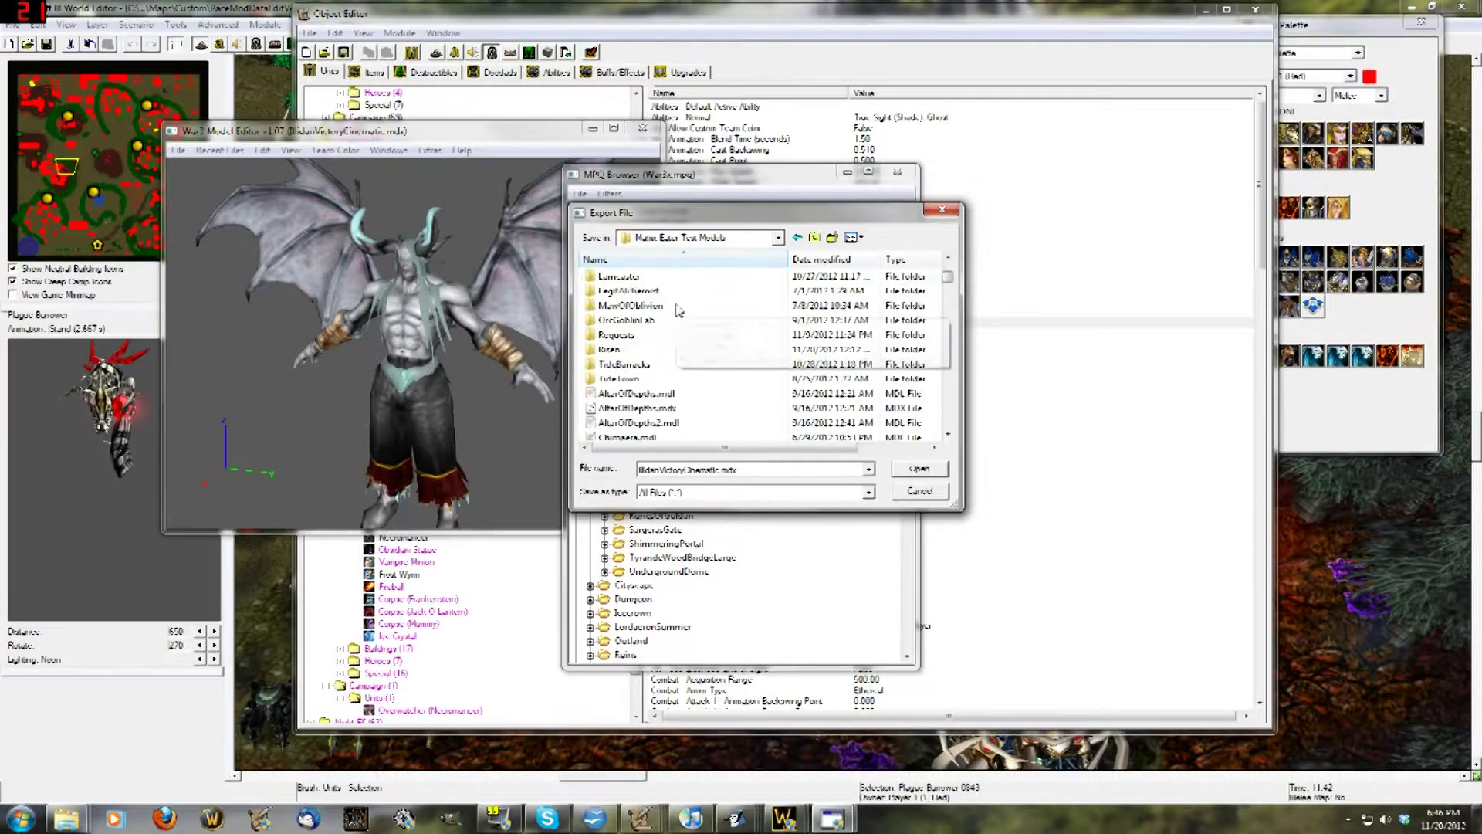
- Create a new folder named Animating Illidan and save the exported IllidanVictoryCinematic.mdx in it
click(833, 237)
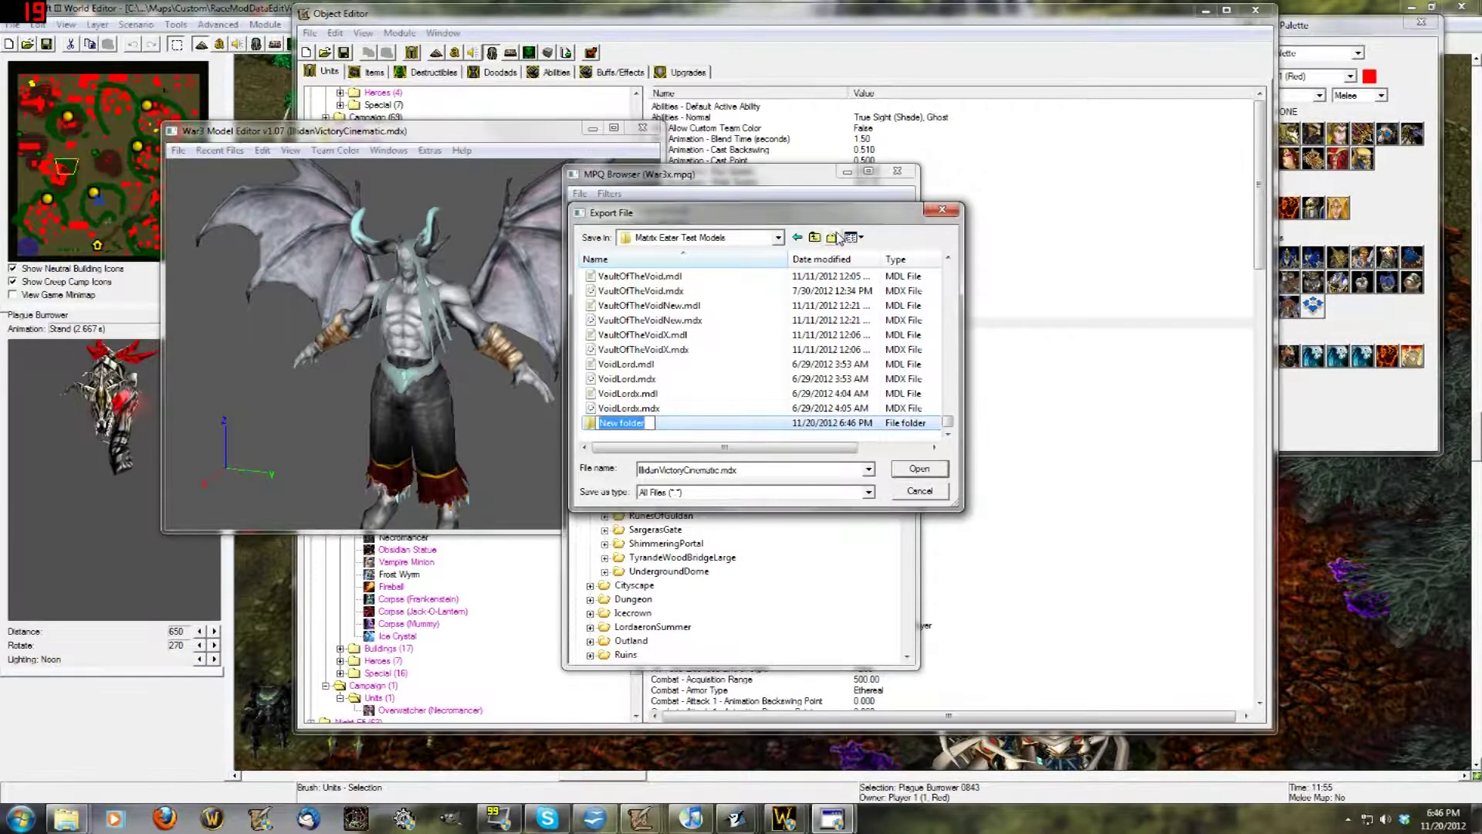
text(Ill)
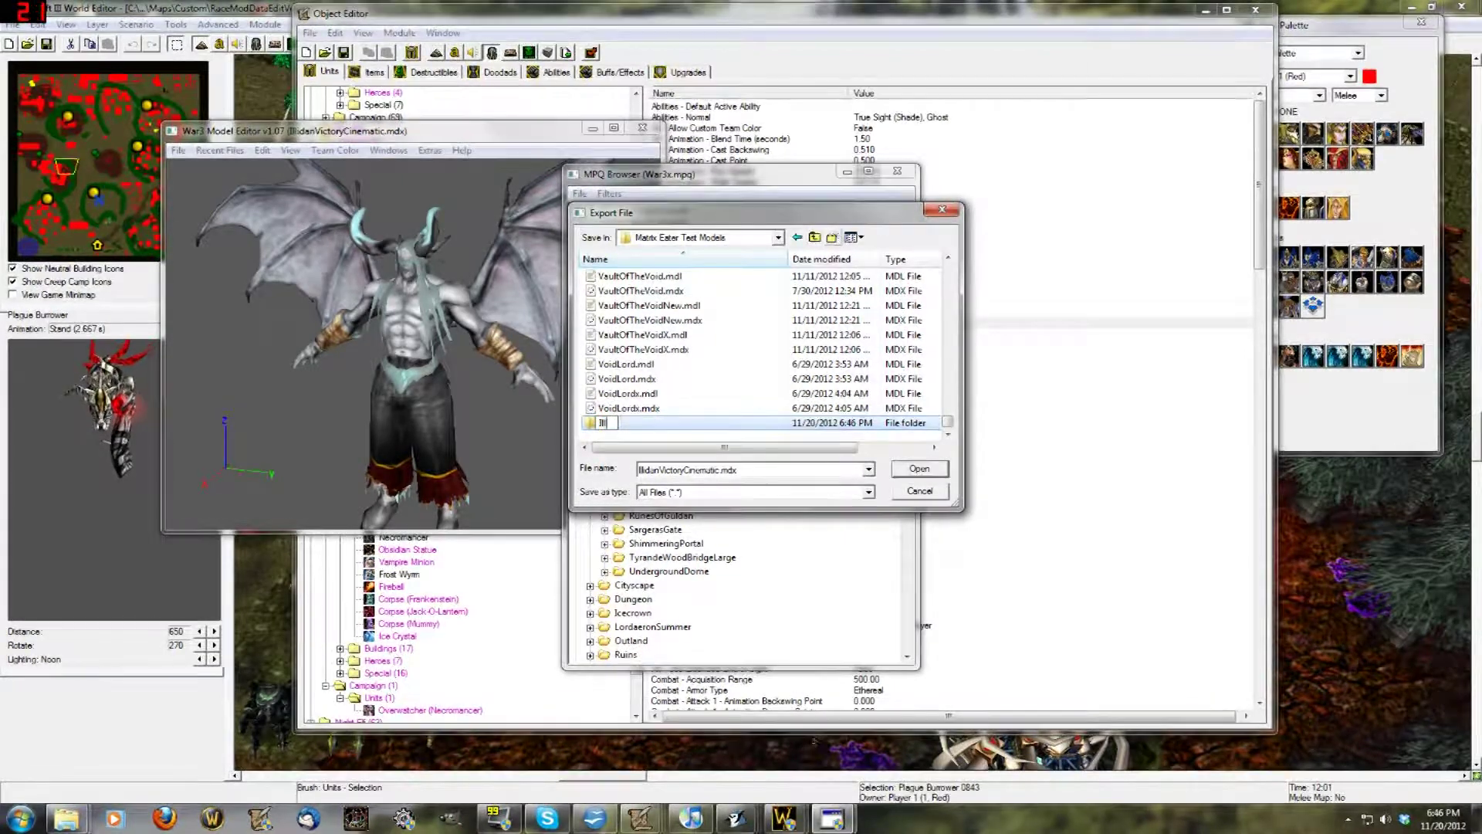
text(idan Animat)
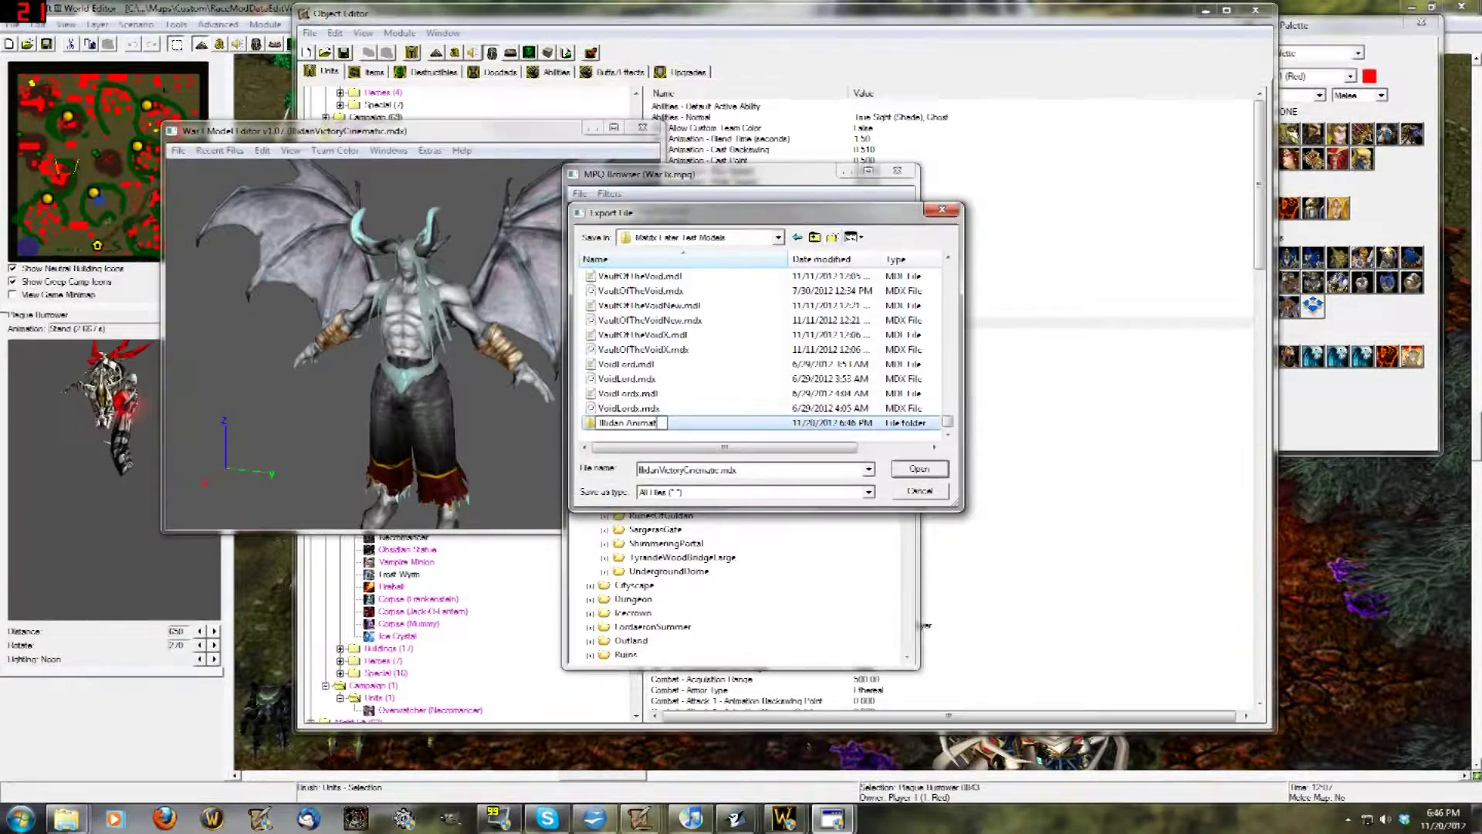
text(ionAnimating)
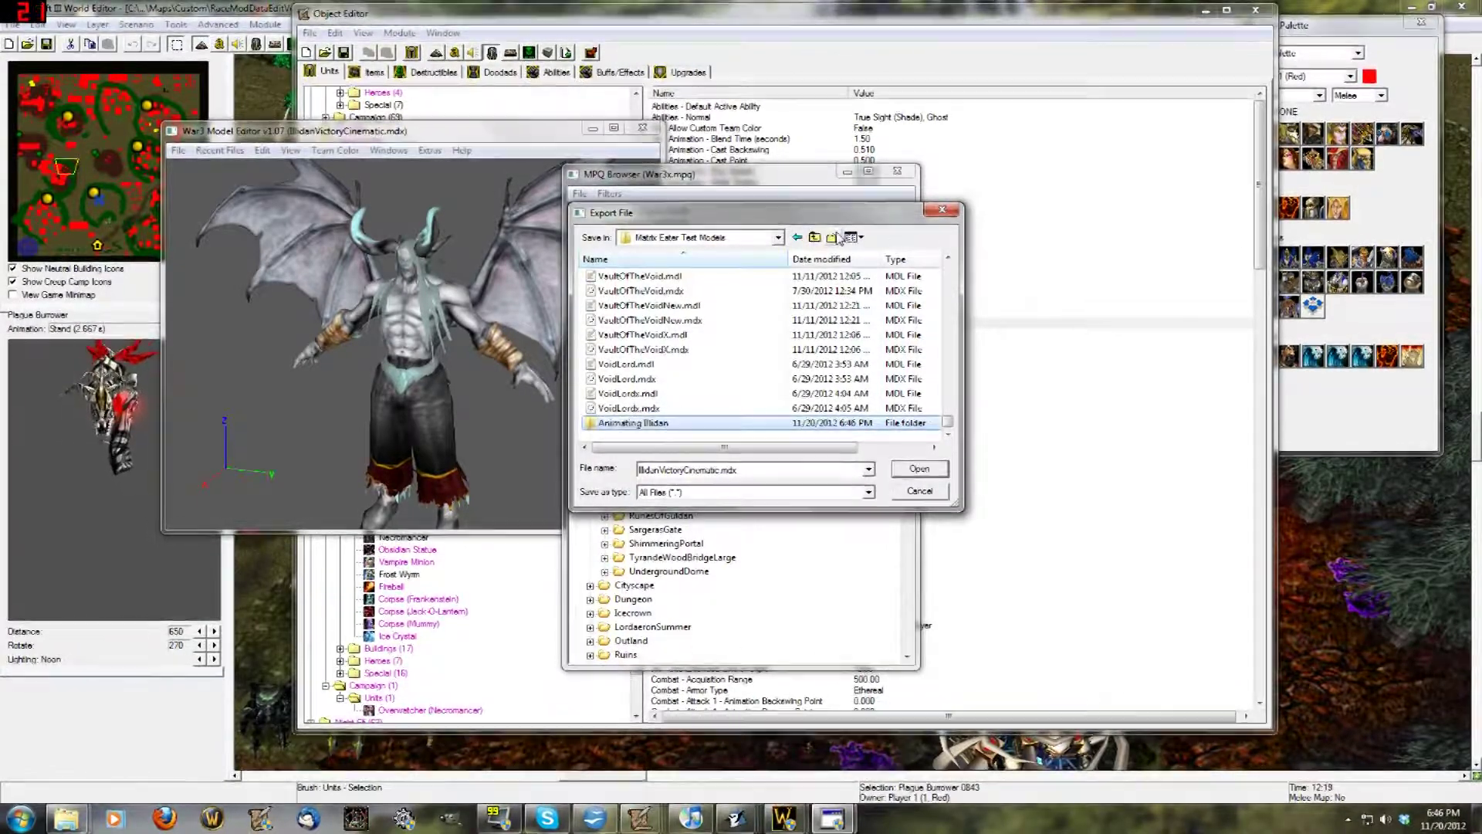
click(920, 469)
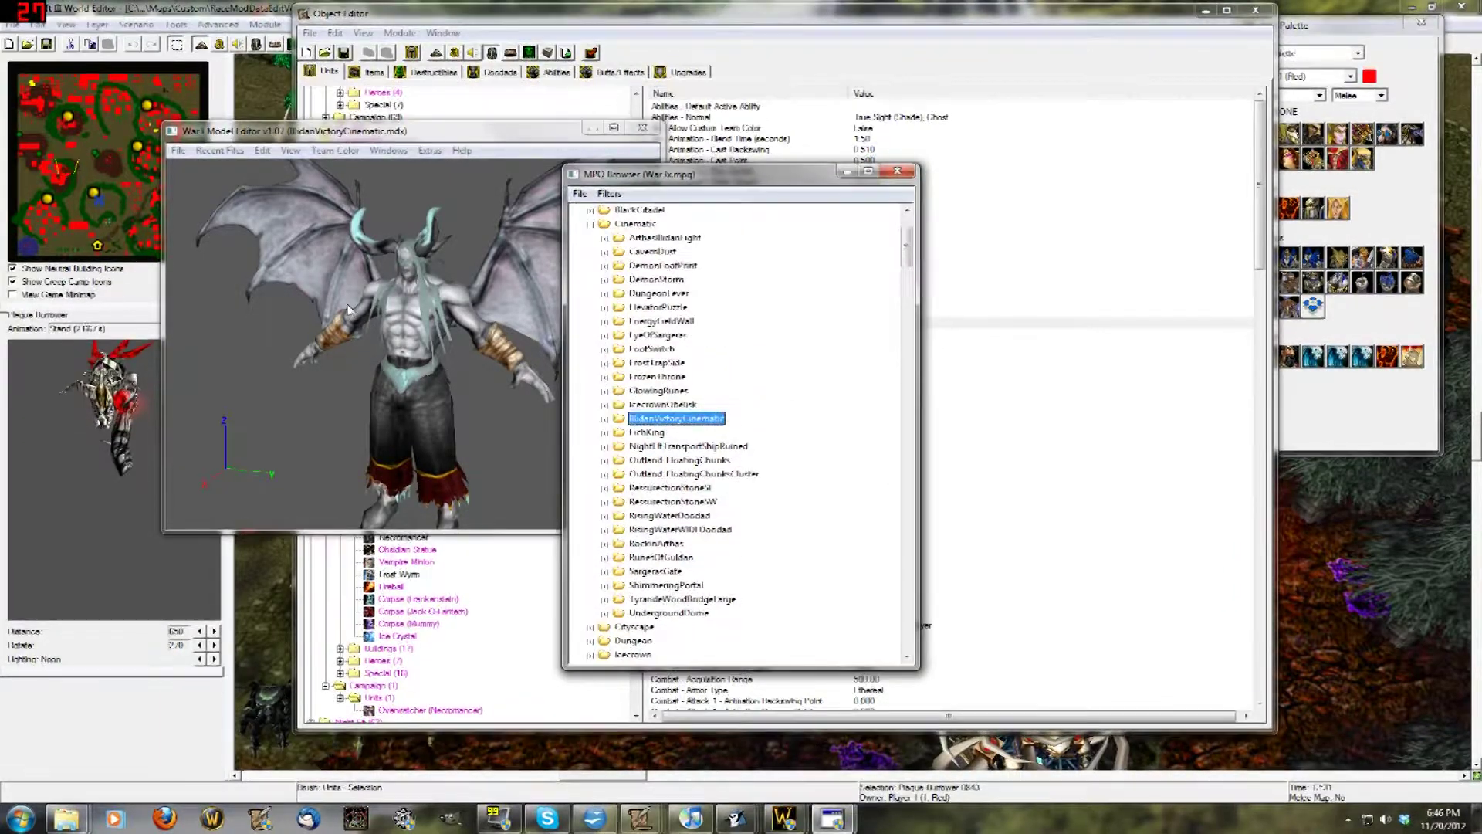
- Show the Animation Controller and preview the cinematic Illidan model's Stand animation
drag(348, 310, 378, 300)
click(434, 186)
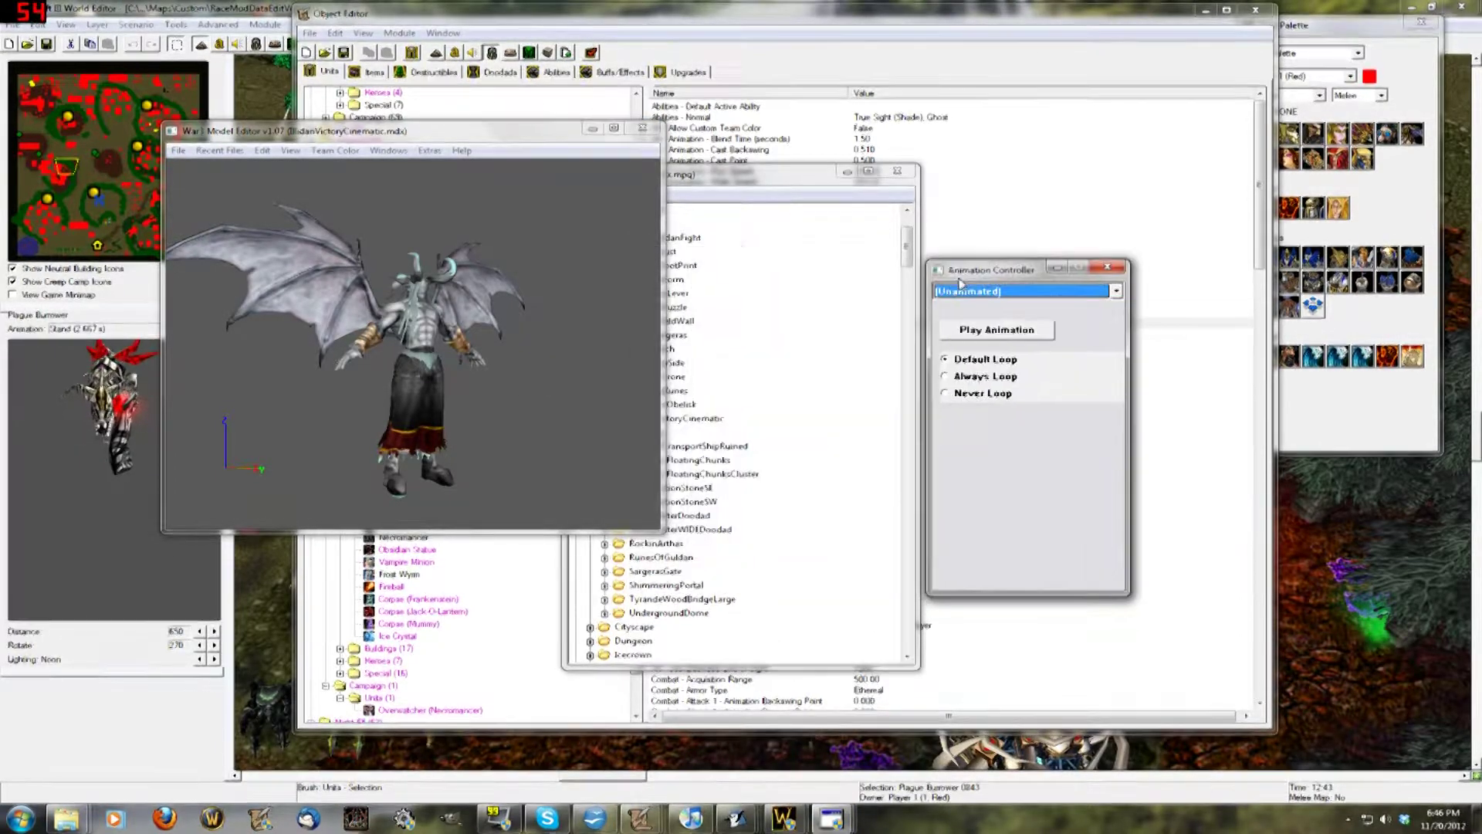
click(957, 290)
click(949, 292)
click(950, 291)
click(960, 317)
mouse_move(531, 315)
mouse_down()
mouse_move(555, 321)
mouse_move(519, 318)
mouse_up()
- Collapse the Cinematic and Doodads folders in the MPQ Browser and expand the Units folder
click(752, 347)
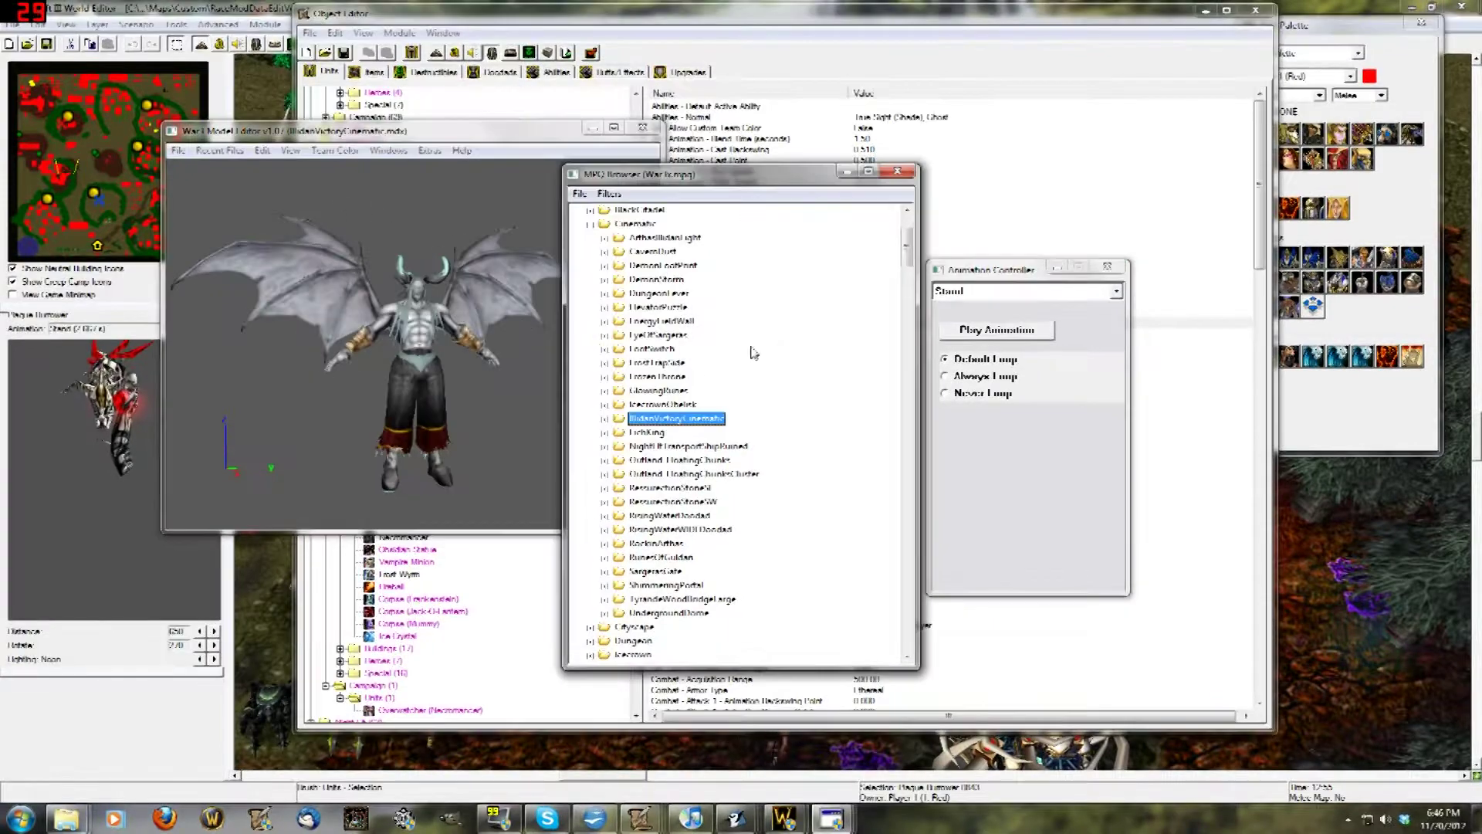
scroll(699, 386, up, 2)
click(590, 321)
click(575, 266)
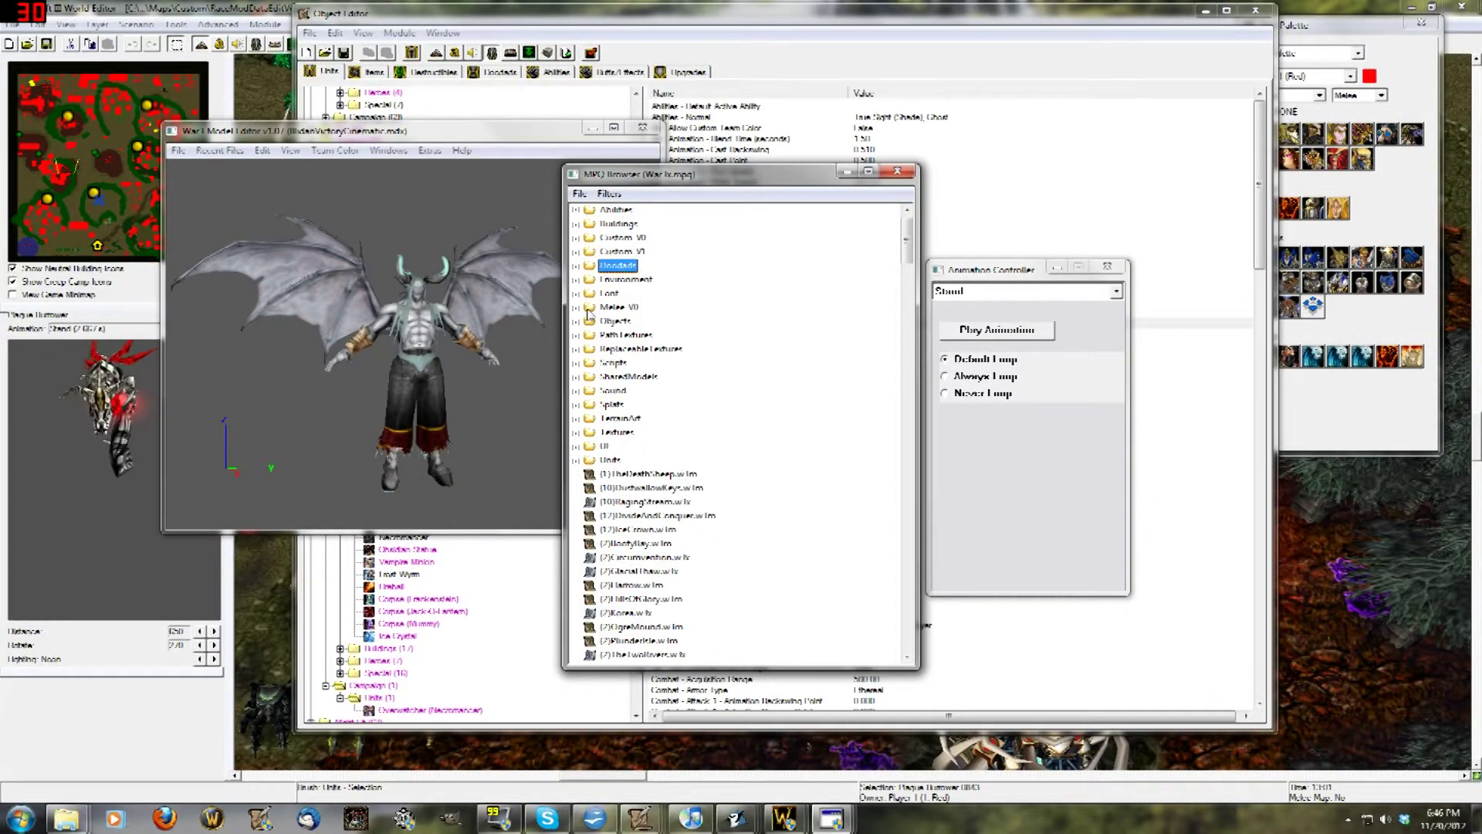
scroll(588, 312, down, 1)
drag(470, 287, 432, 286)
click(723, 301)
scroll(577, 429, down, 2)
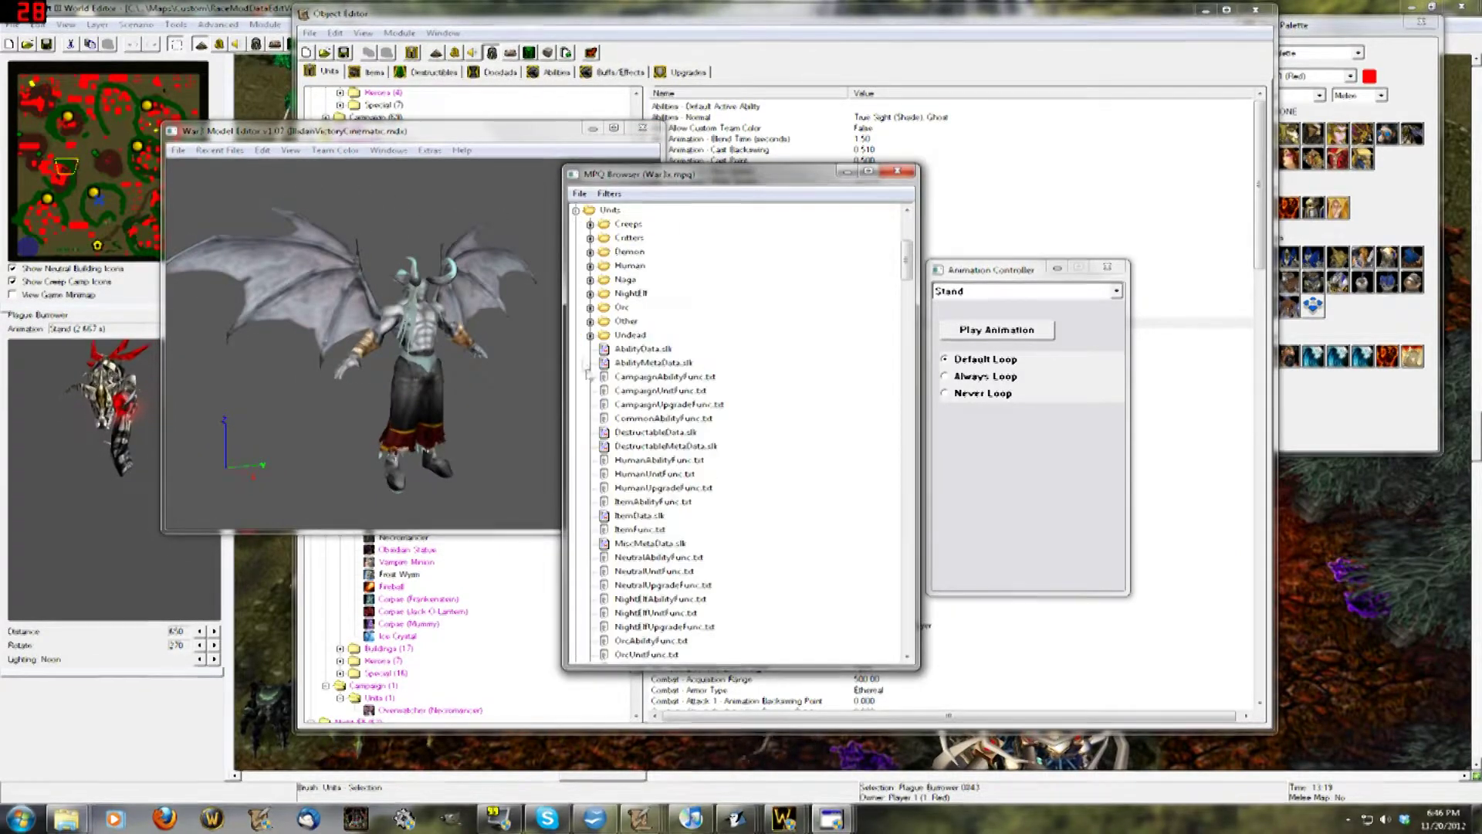
scroll(575, 371, down, 1)
scroll(573, 316, up, 1)
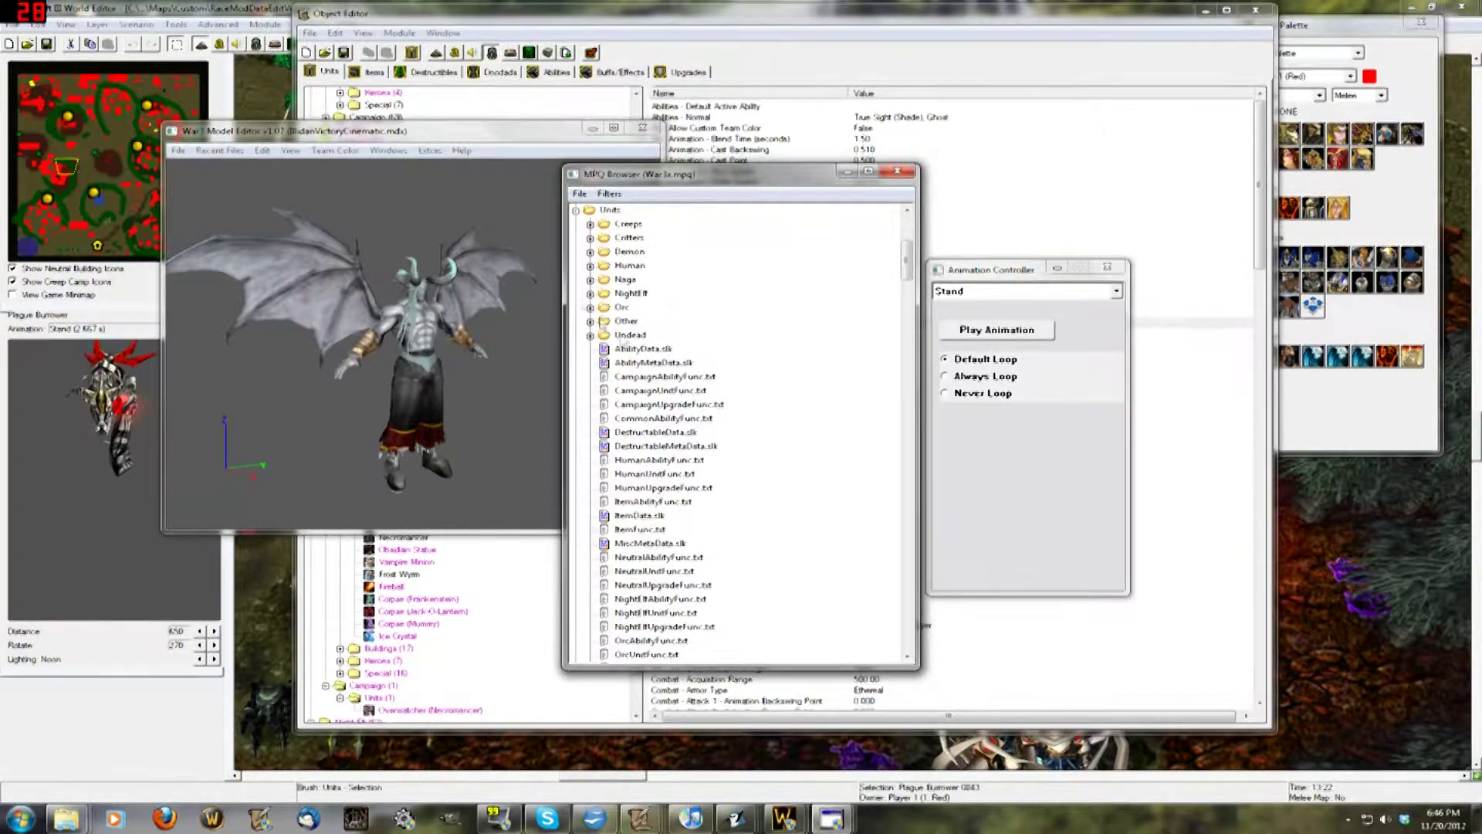
click(575, 335)
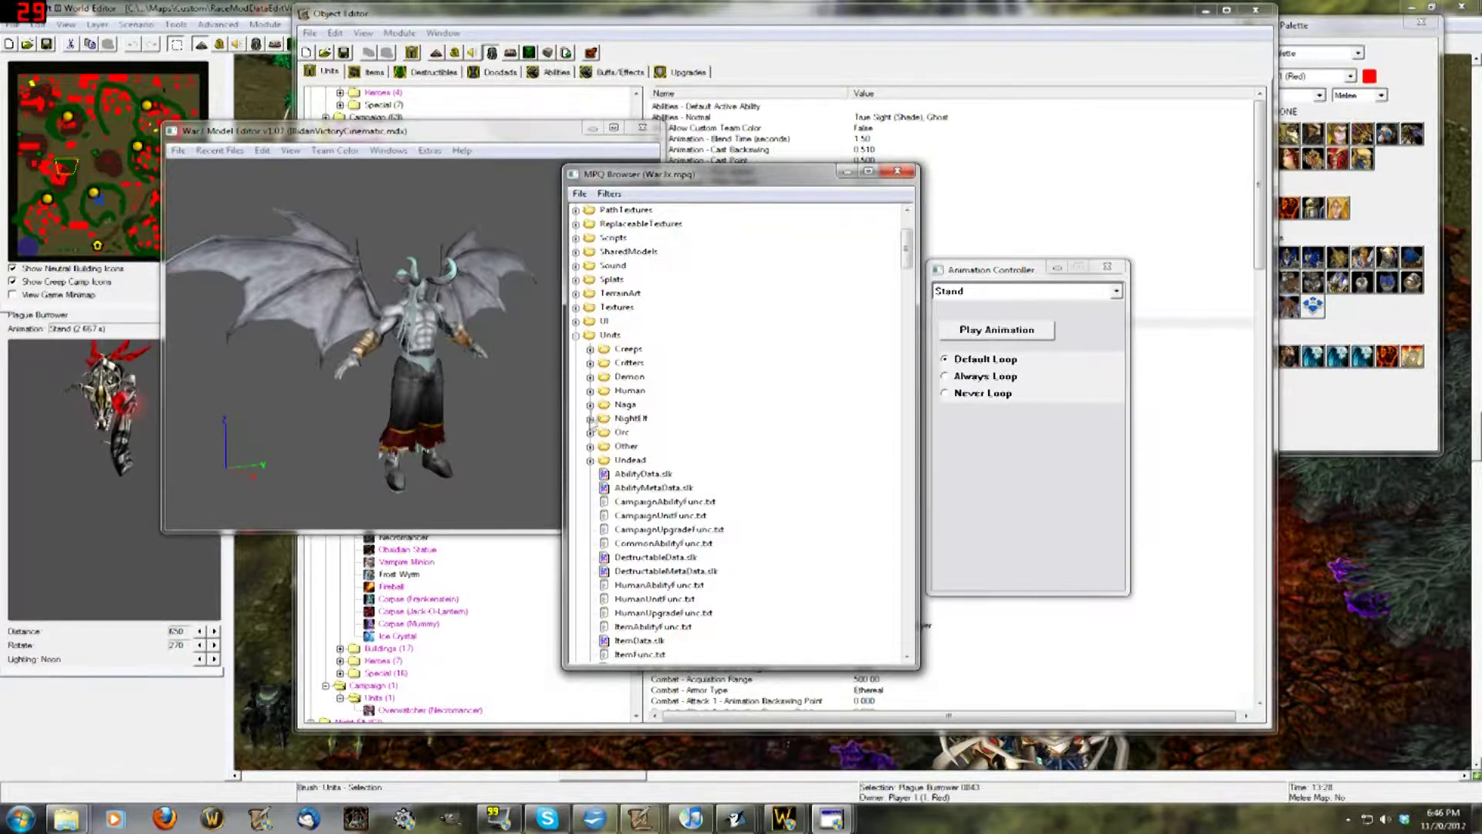
- Expand the NightElf and EvilIllidan folders under Units and load IllidanEvil.mdx into the model viewer
click(590, 420)
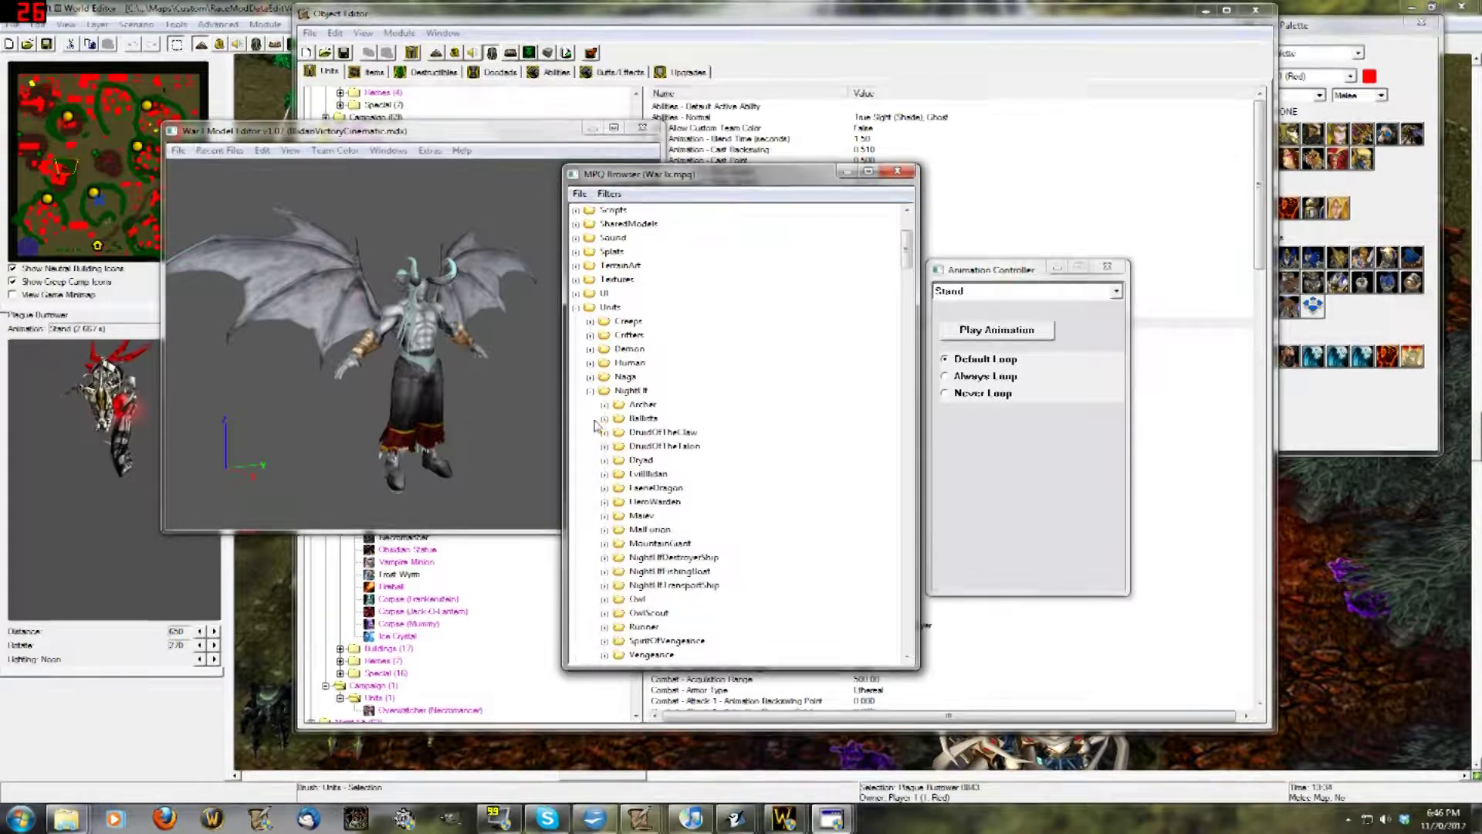
scroll(605, 423, down, 2)
double_click(620, 392)
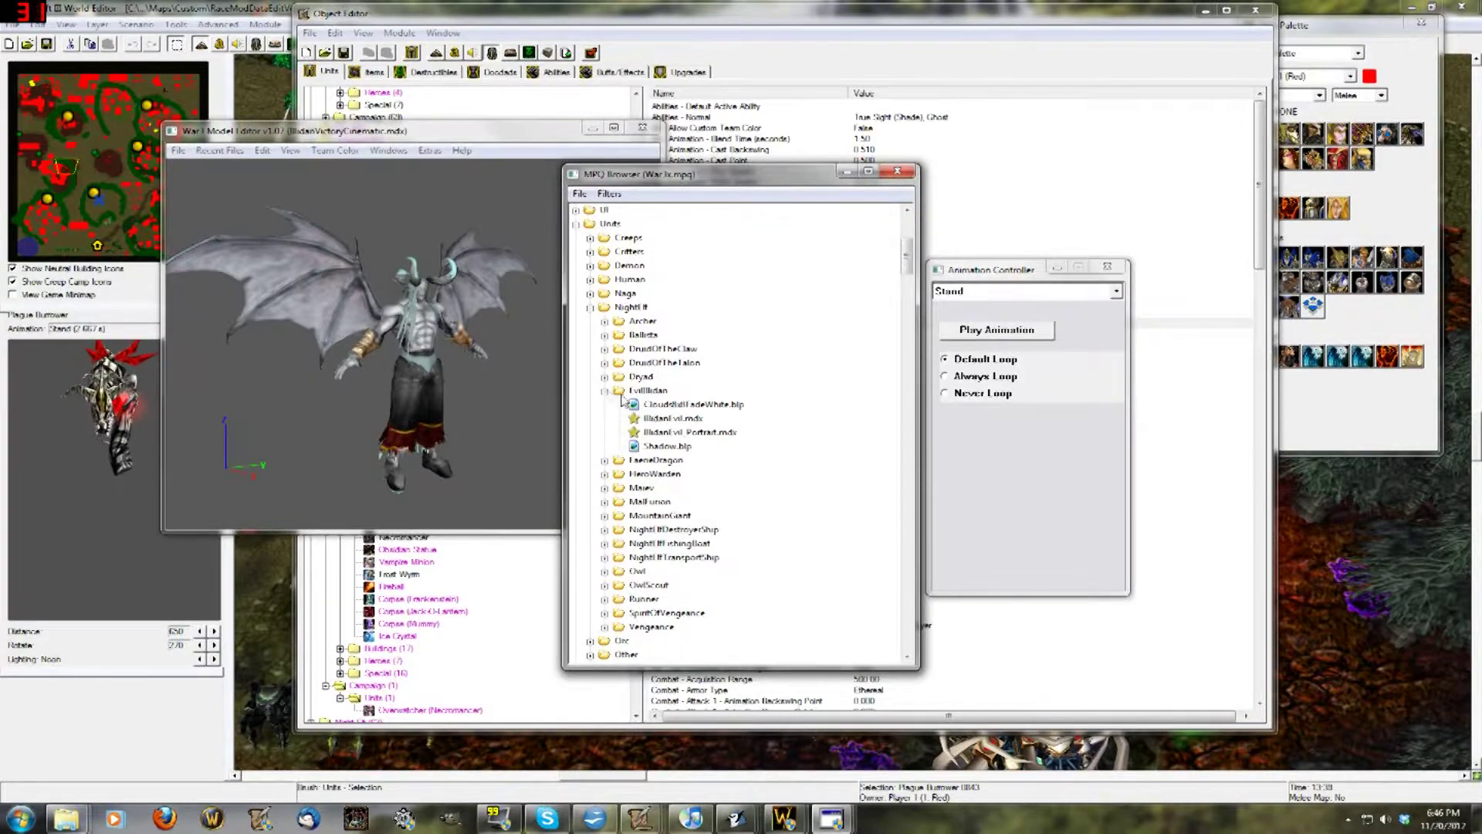
double_click(657, 420)
- Preview the Stand animation of the IllidanEvil model with the Animation Controller and examine it up close
click(388, 150)
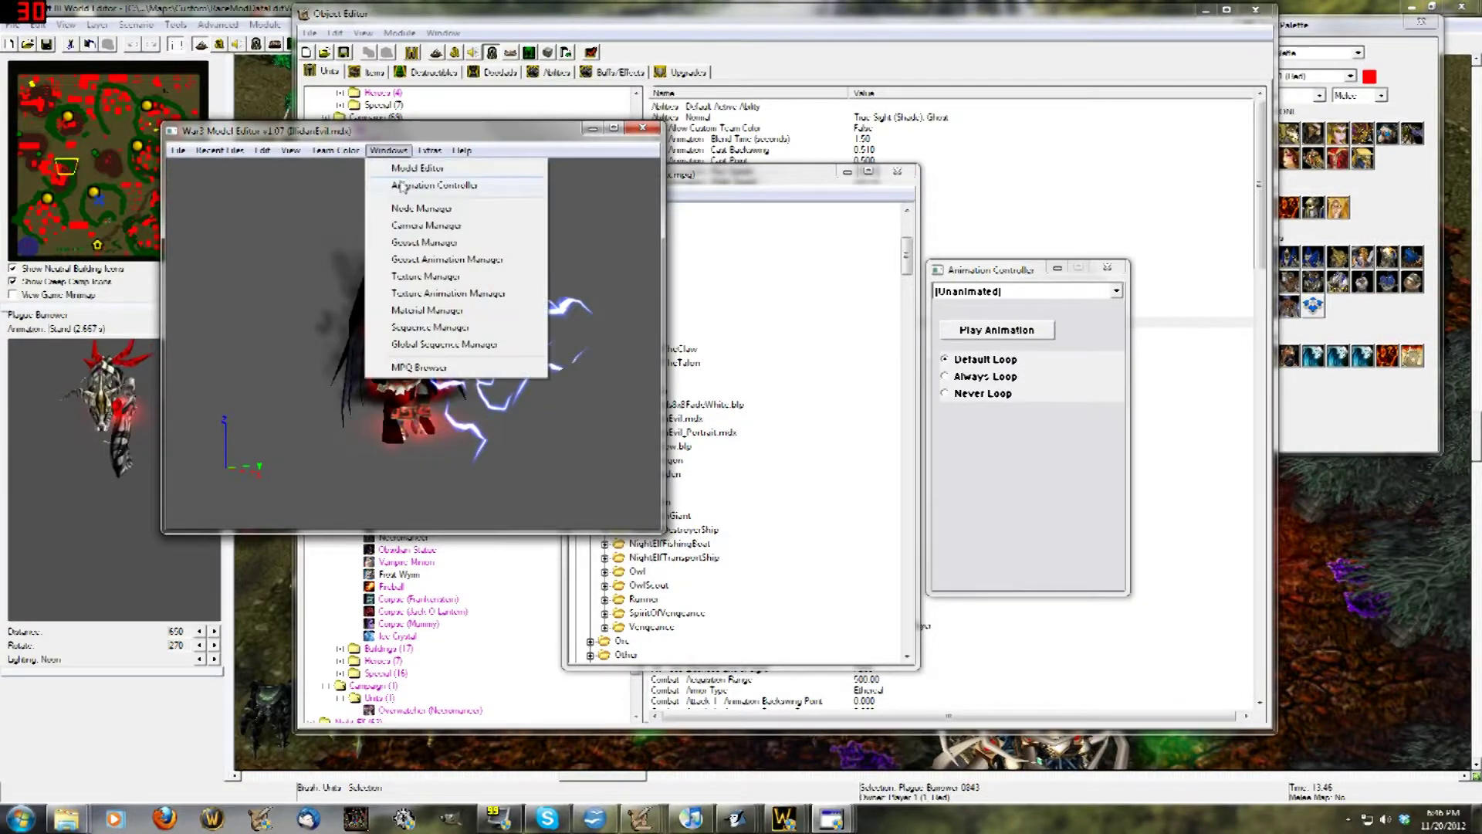
click(432, 188)
click(967, 294)
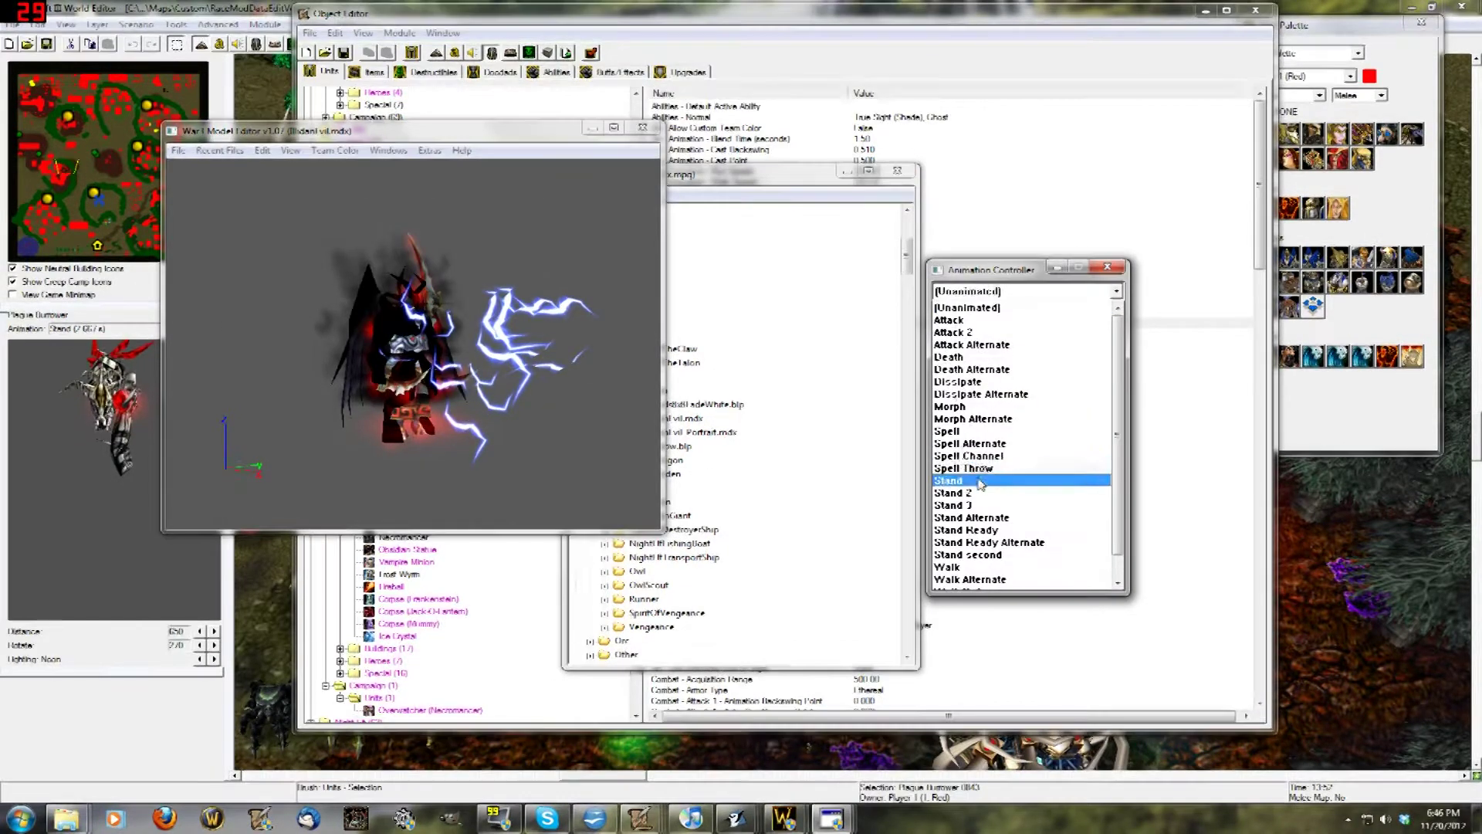
click(973, 482)
scroll(528, 337, up, 3)
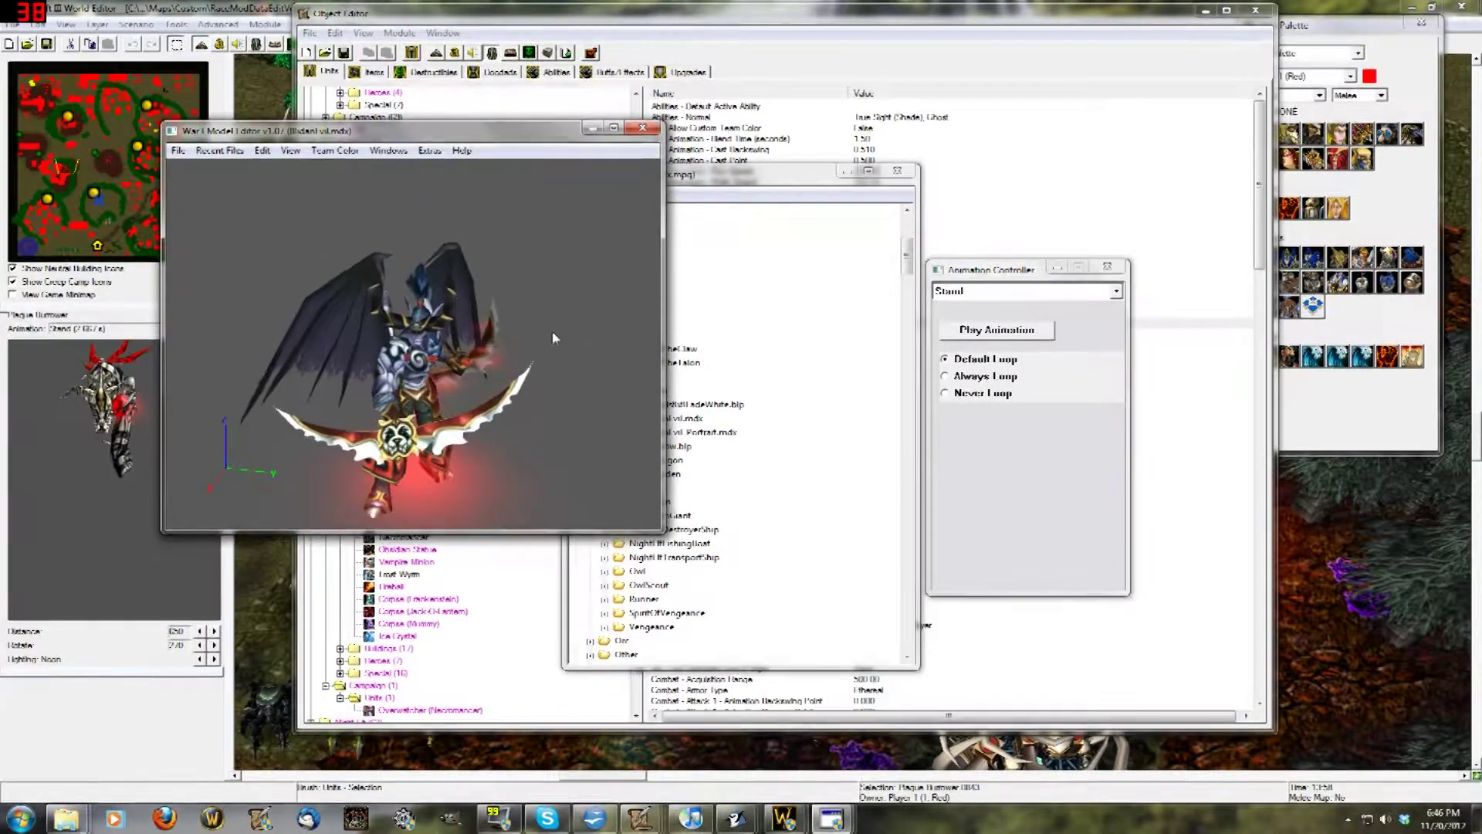
click(873, 330)
click(550, 335)
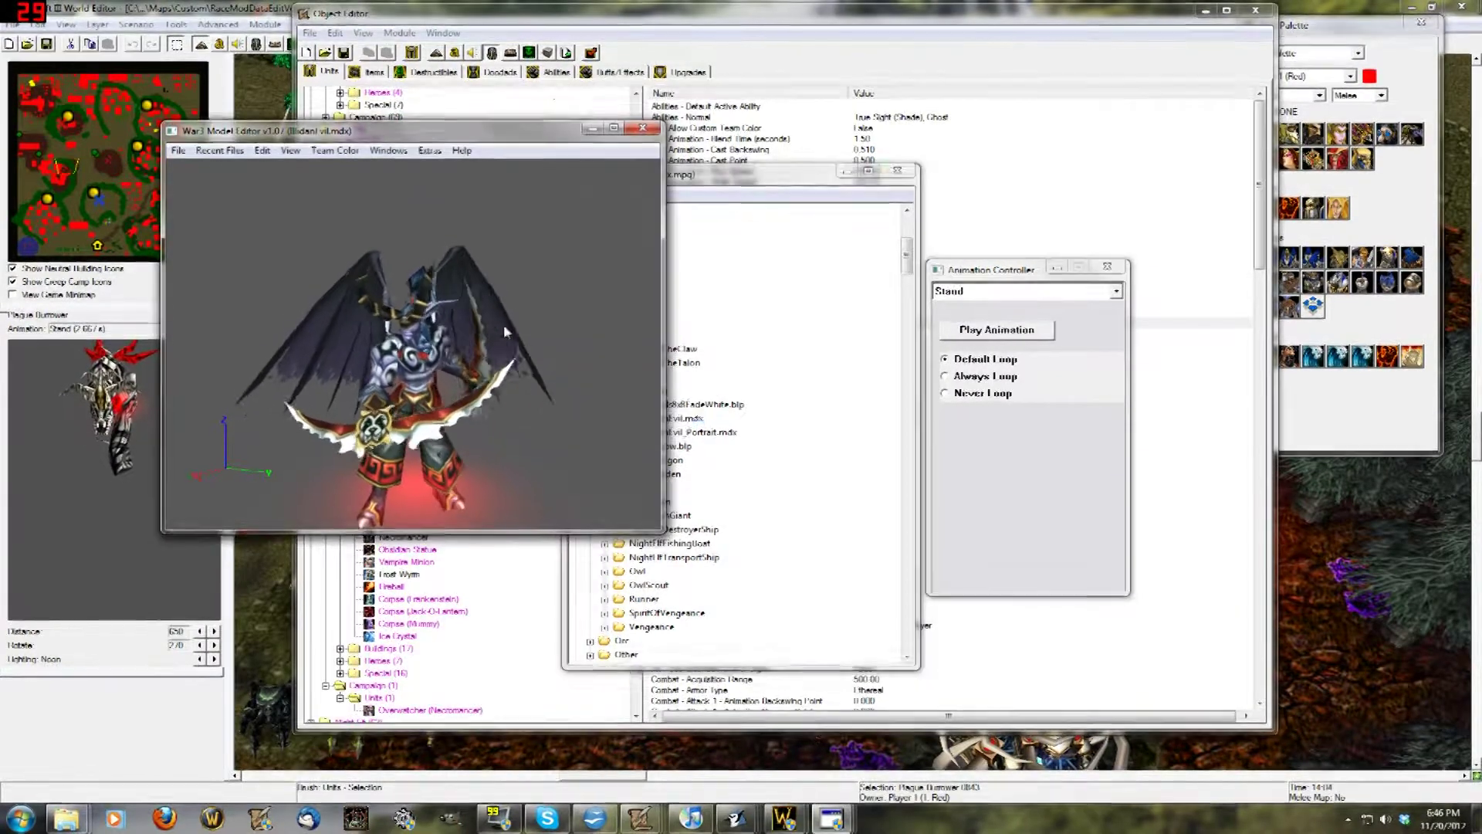
- Export IllidanEvil.mdx from the EvilIllidan folder in the MPQ Browser to the Animating Illidan folder
click(738, 327)
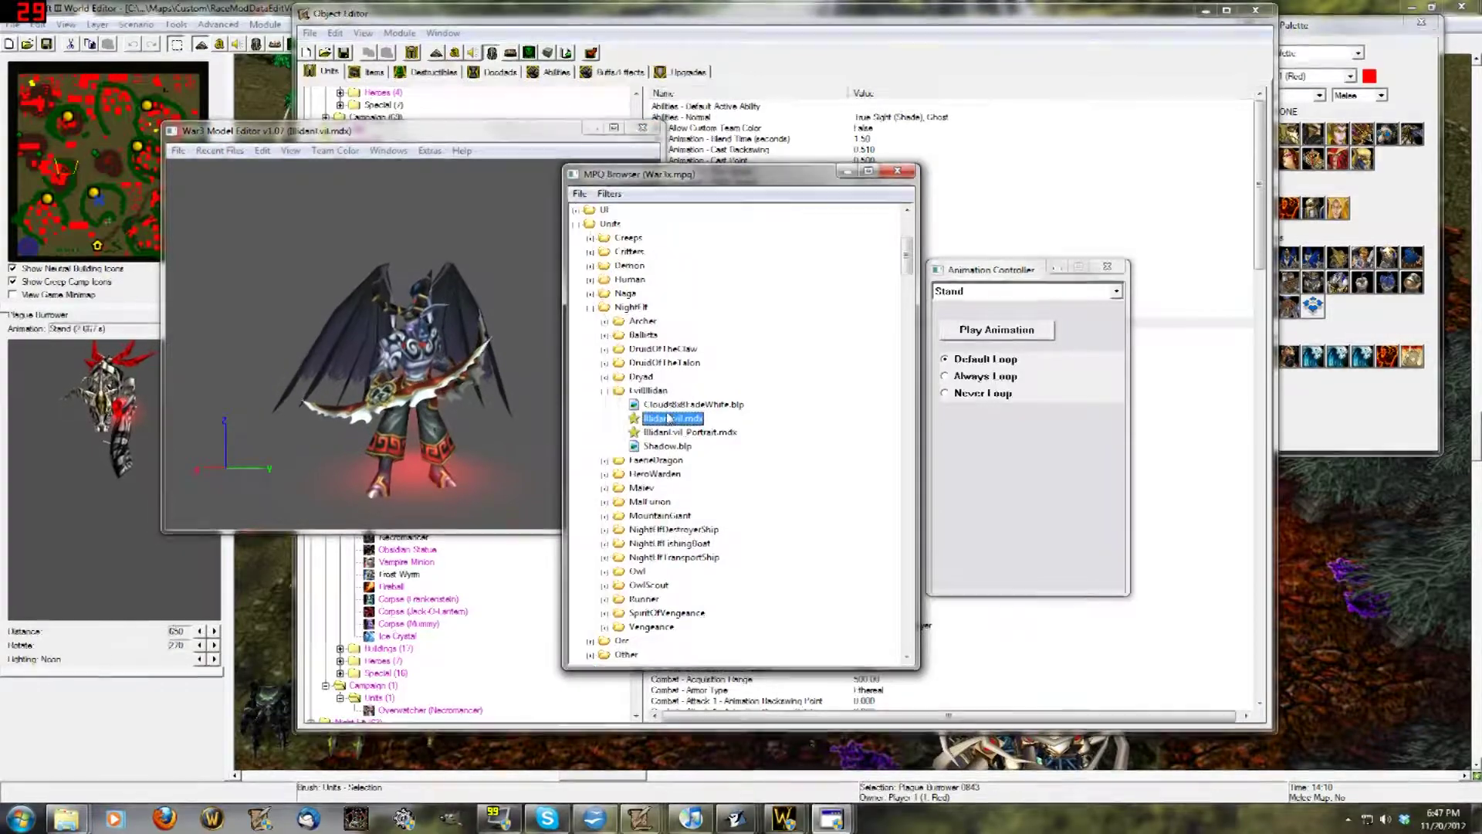
right_click(669, 419)
click(708, 444)
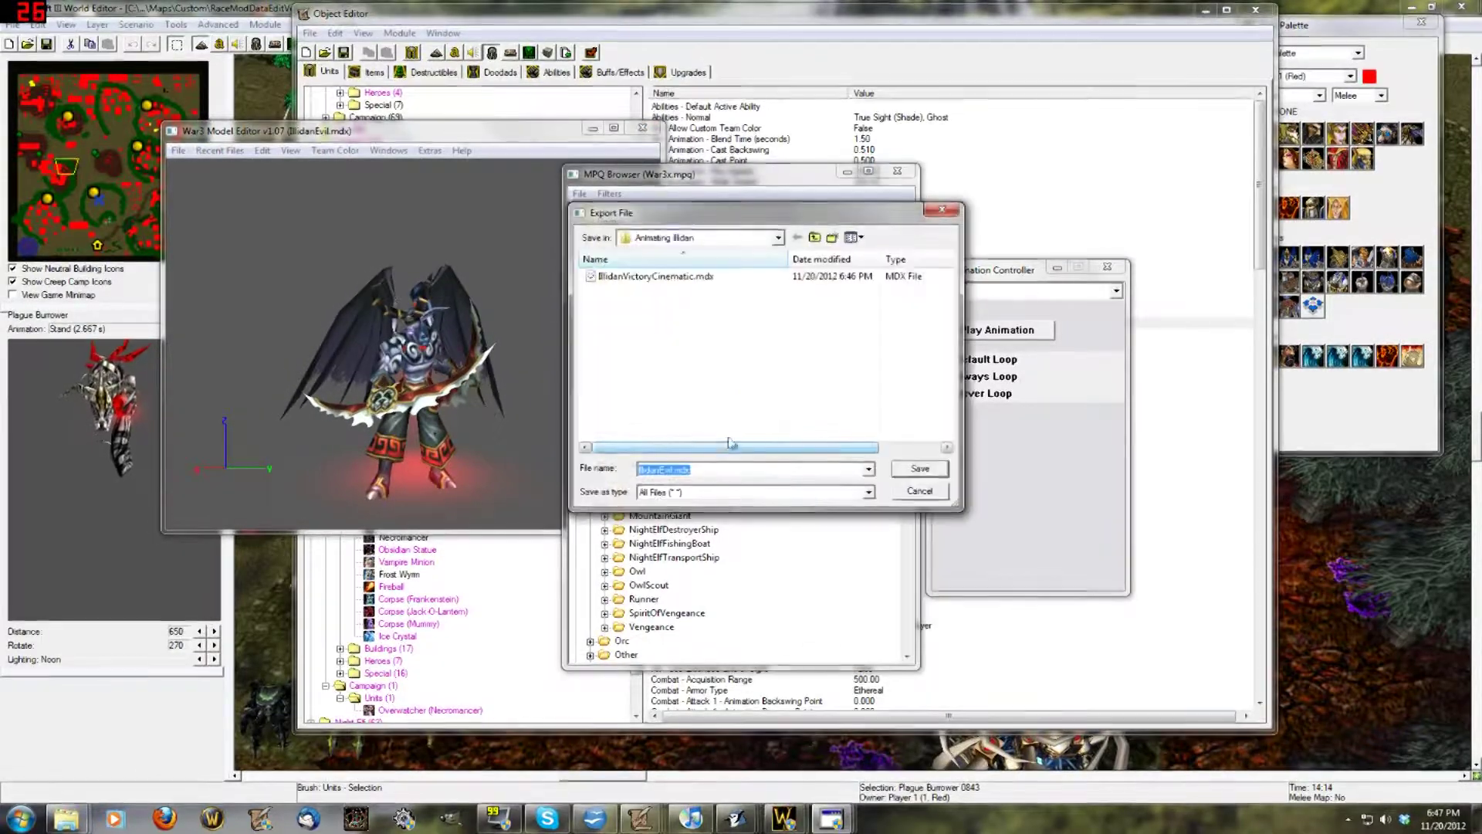
click(909, 471)
- Collapse the EvilIllidan and NightElf folders and look through the Creeps folder under Units for another model
double_click(655, 394)
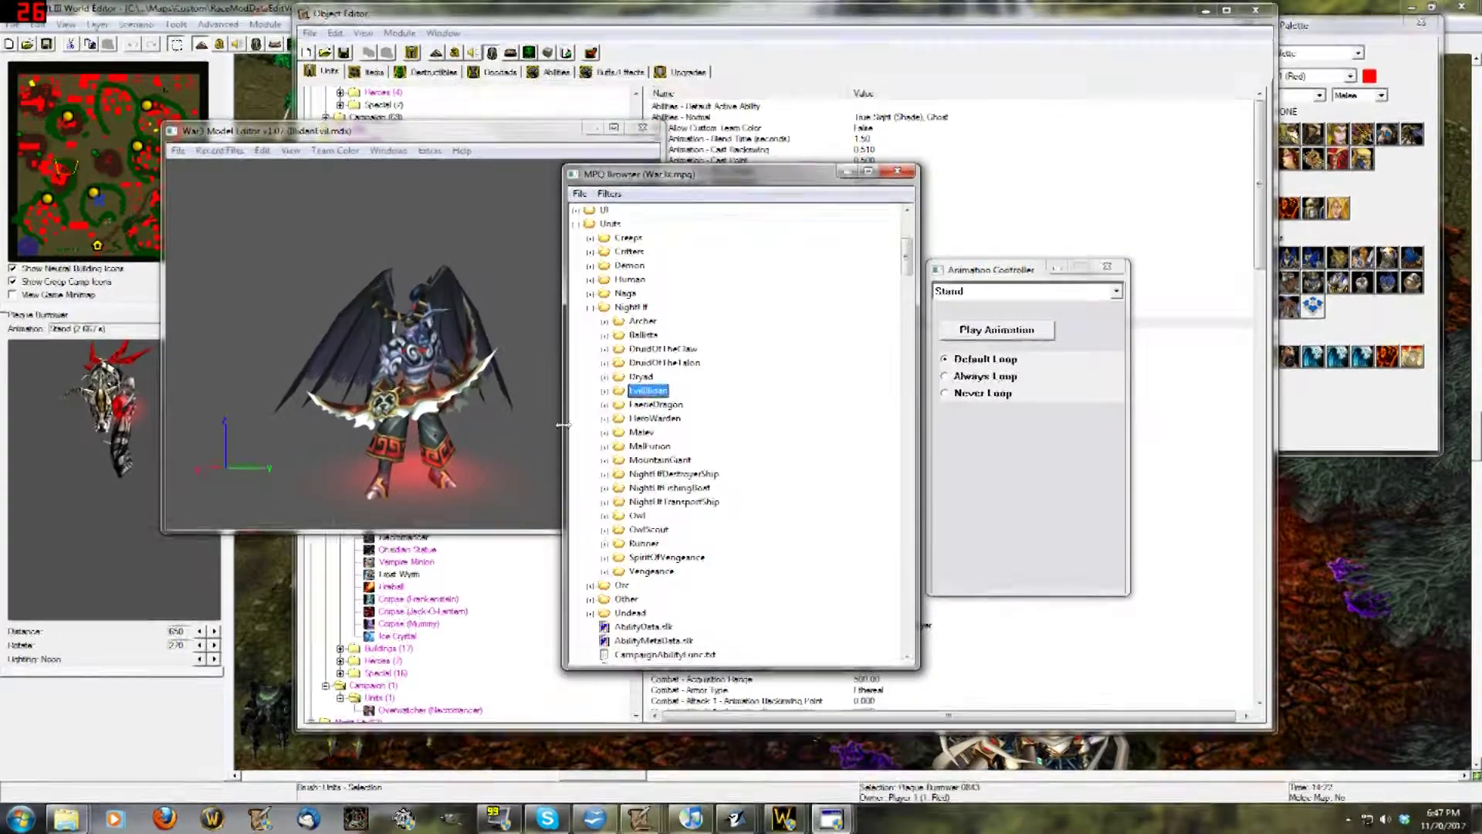
click(539, 415)
click(729, 393)
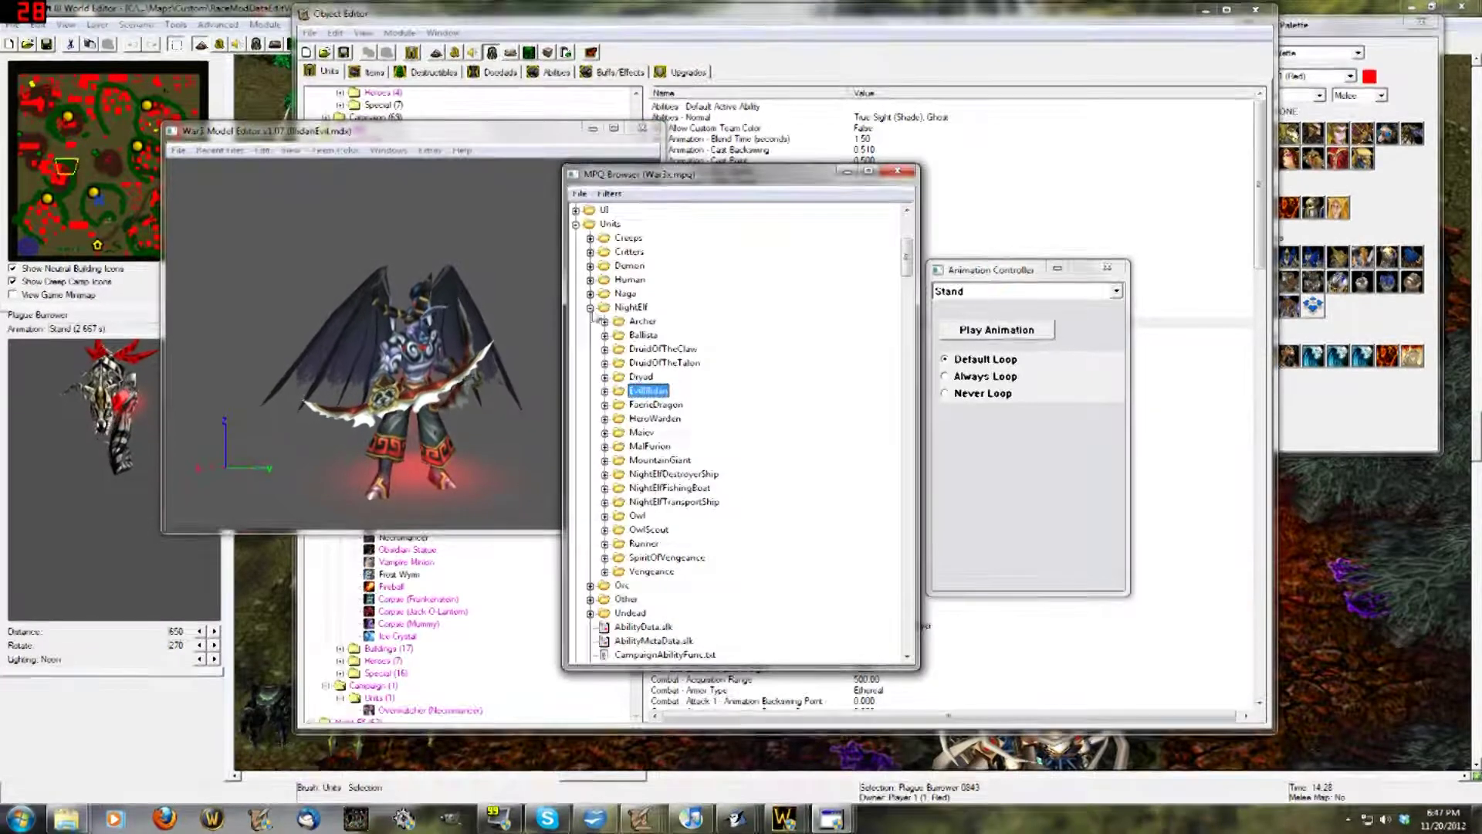
click(590, 307)
scroll(604, 287, up, 2)
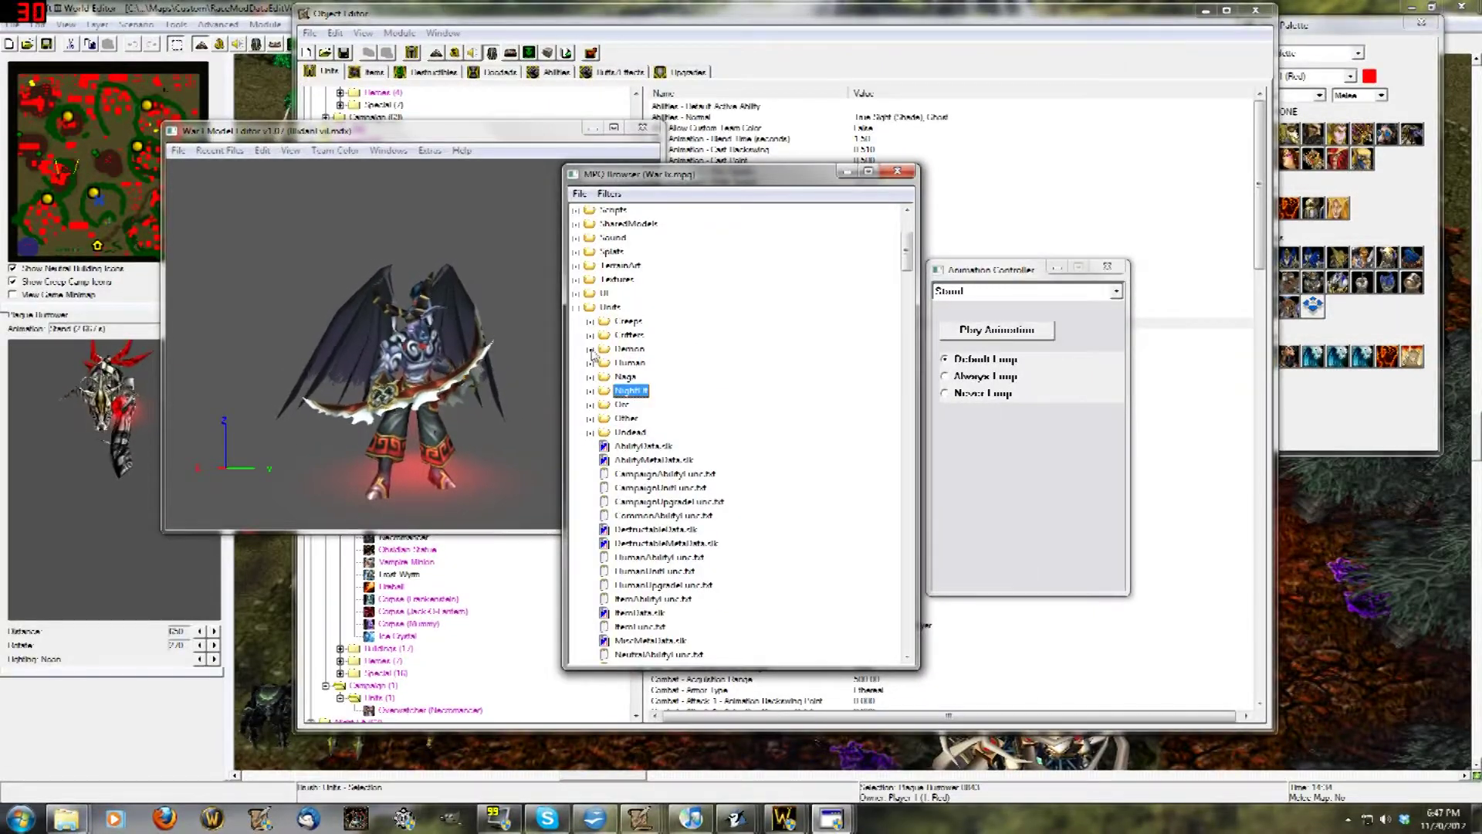
click(590, 321)
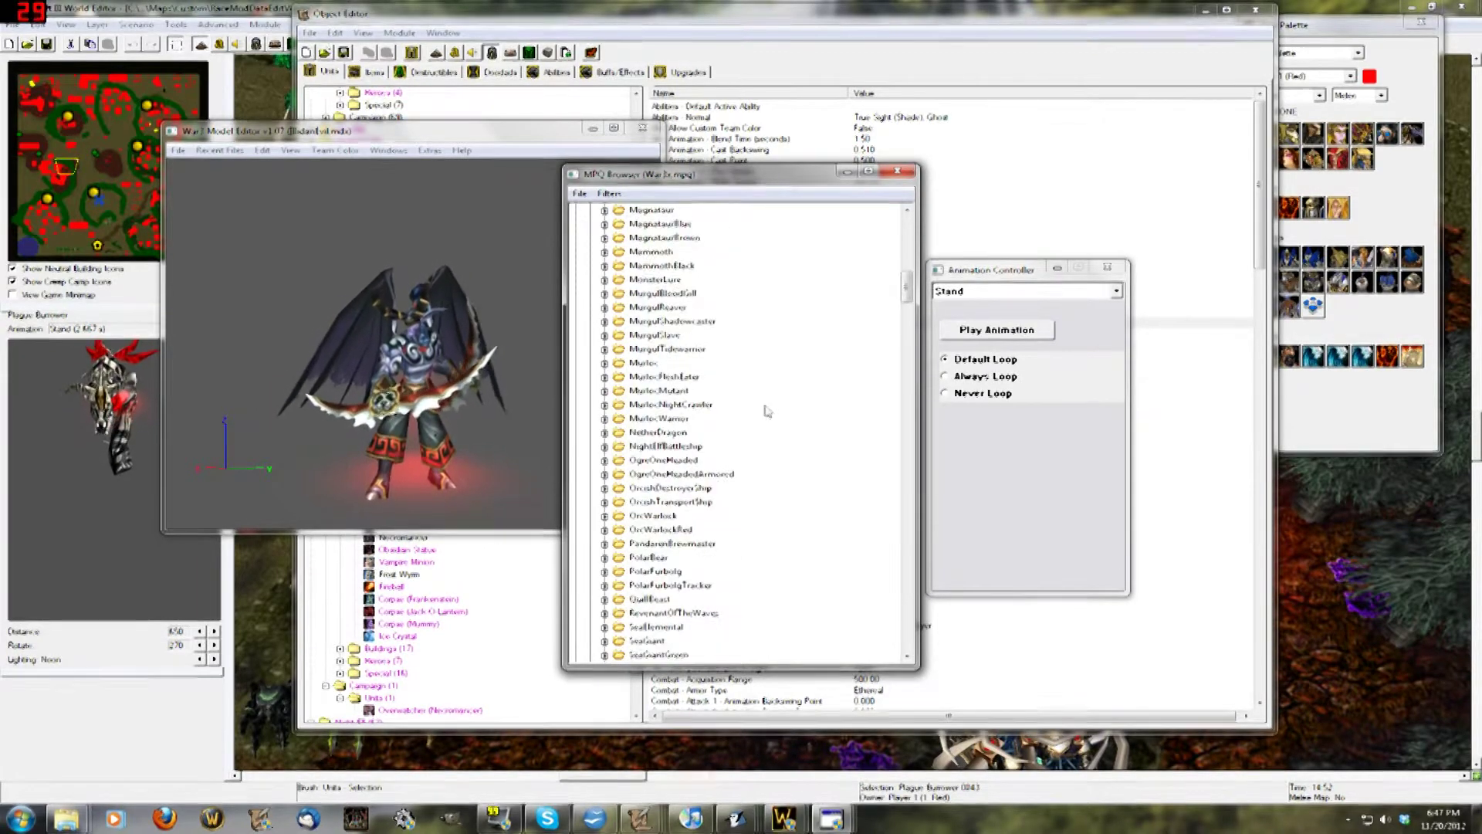
scroll(734, 409, up, 5)
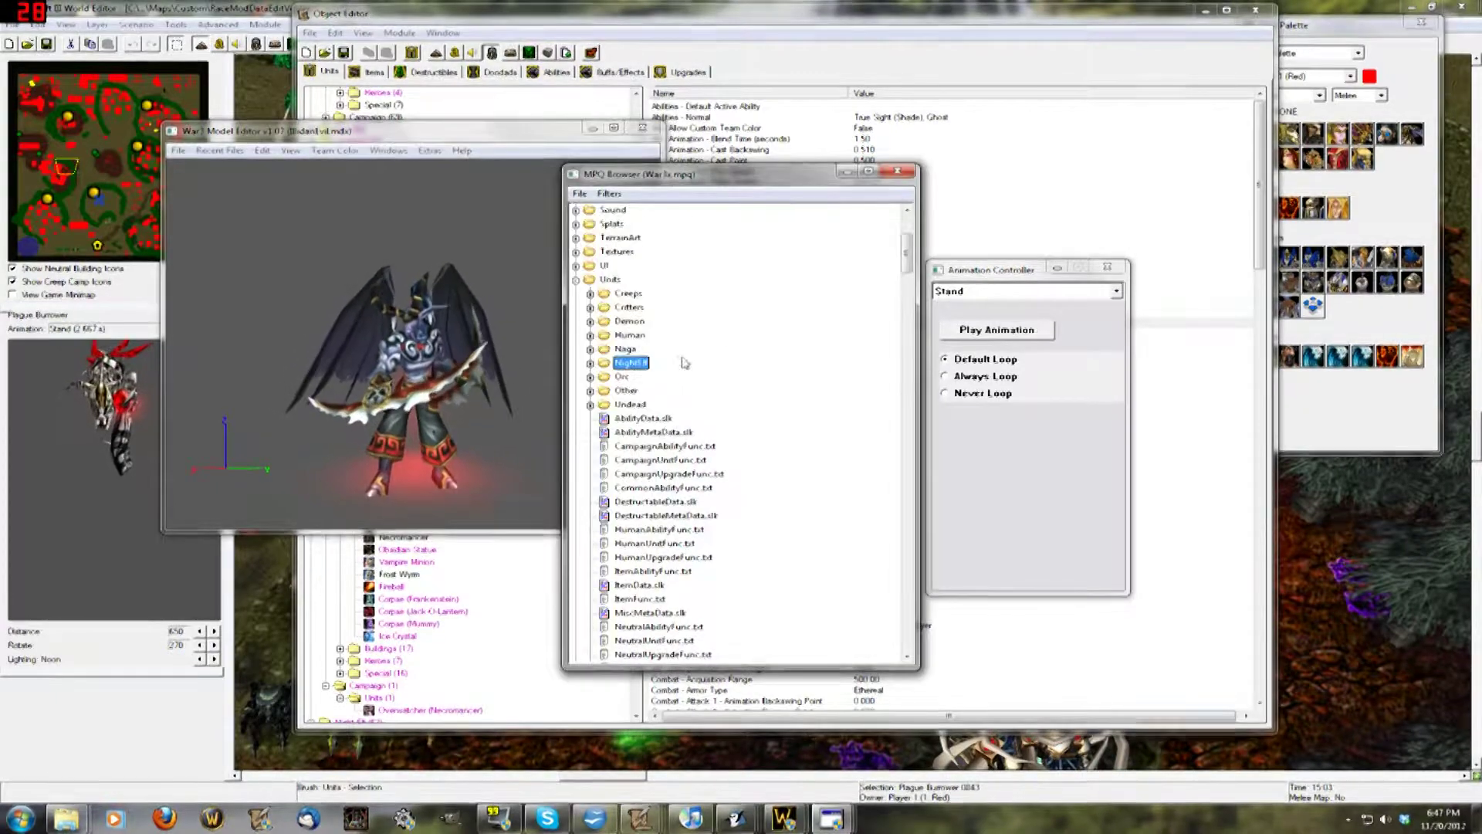
click(590, 391)
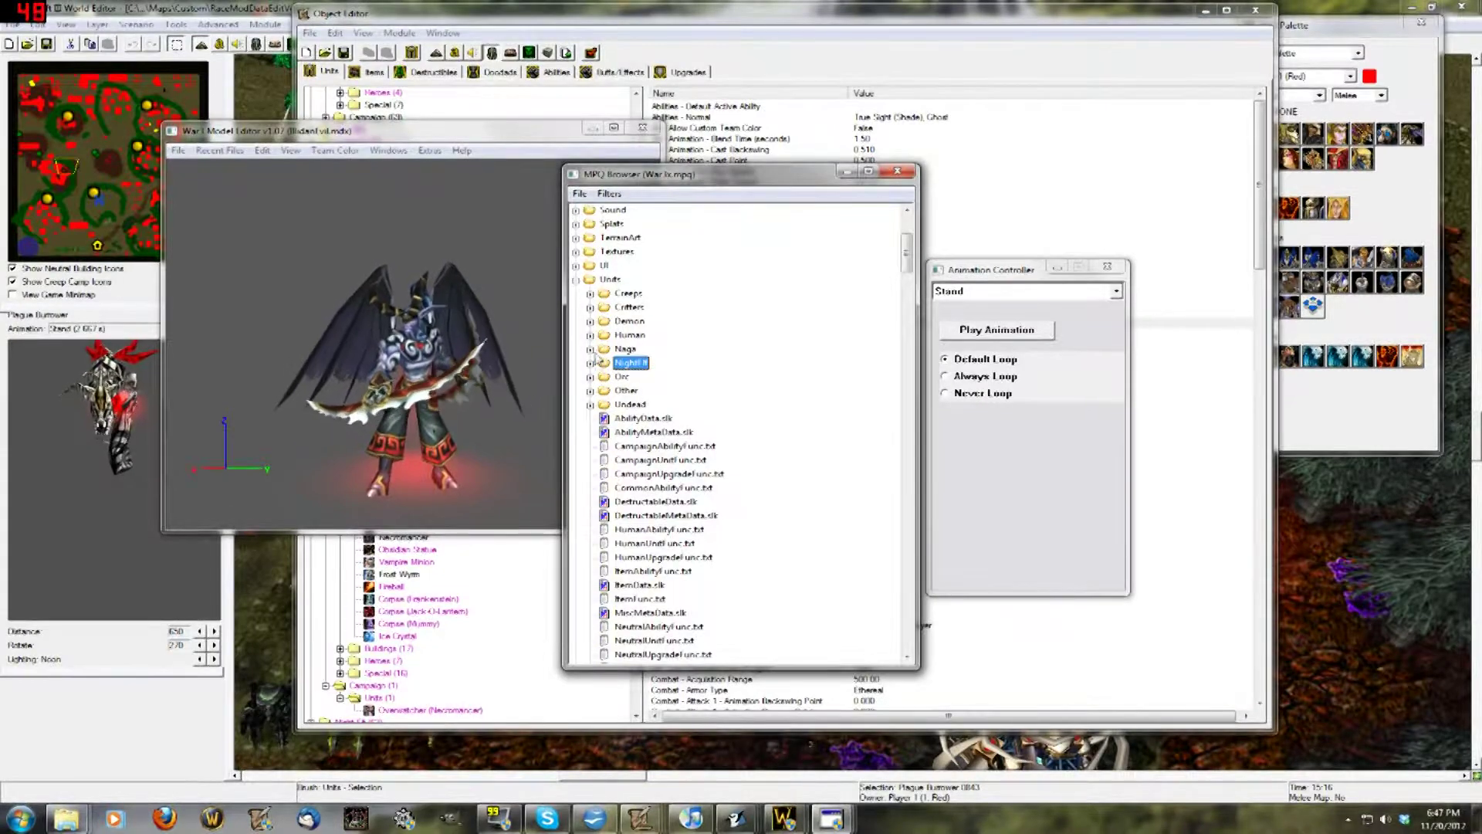
- Load the EredarWarlock model from the Demon folder under Units and export EredarWarlock.mdx to the Animating Illidan folder
click(590, 321)
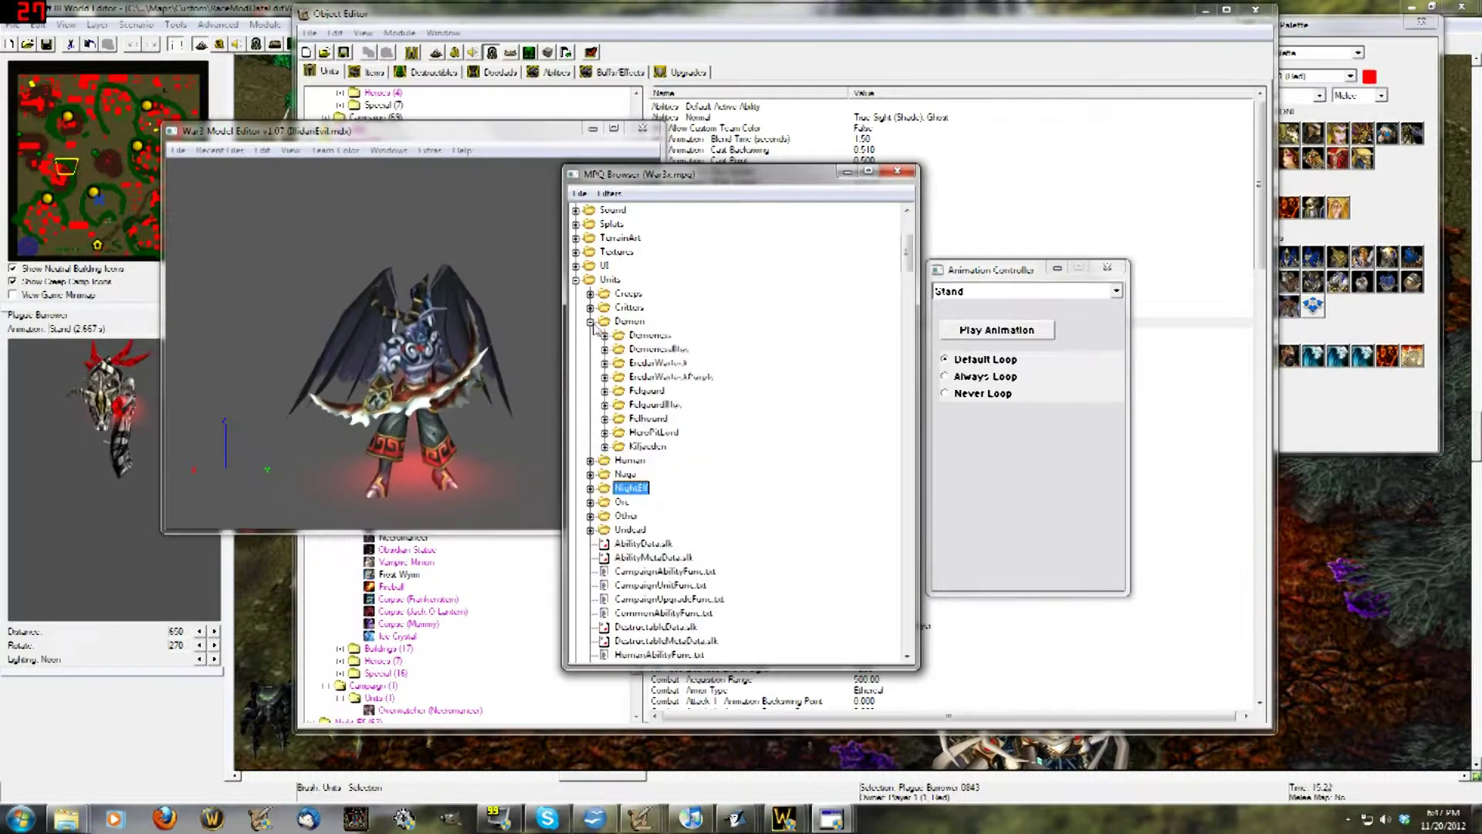
double_click(664, 376)
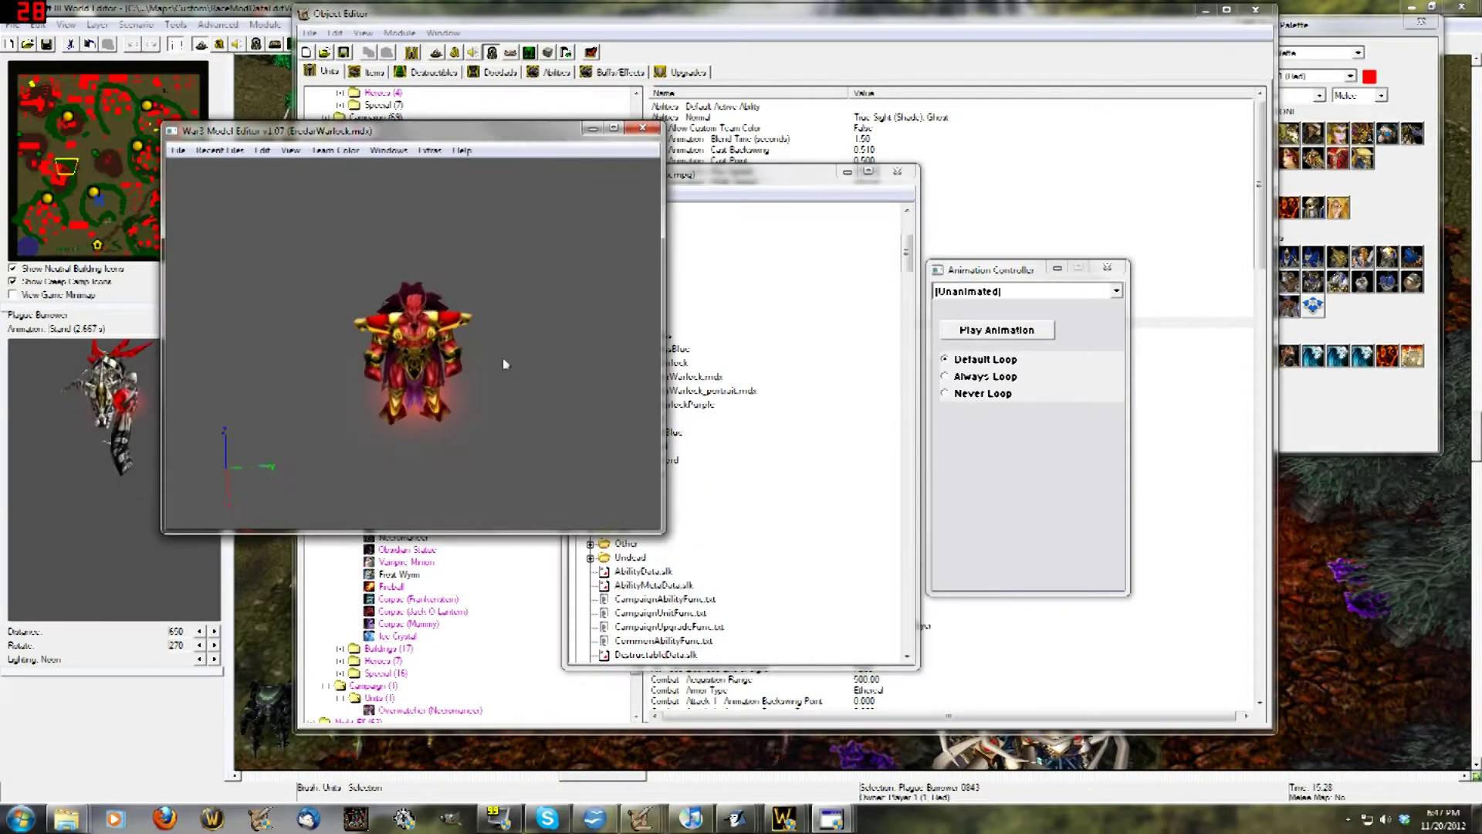
right_click(681, 378)
click(711, 404)
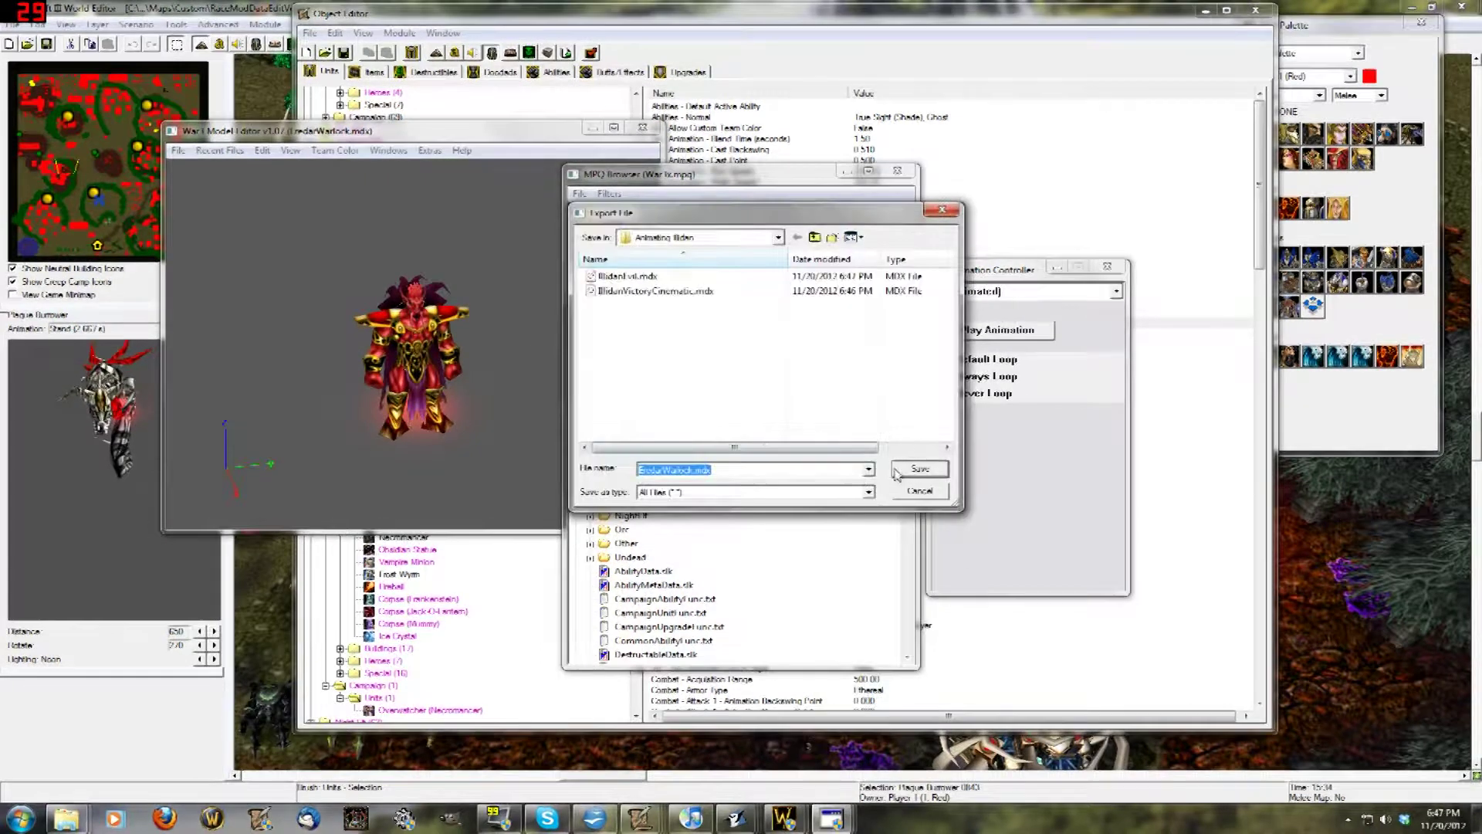
key(Return)
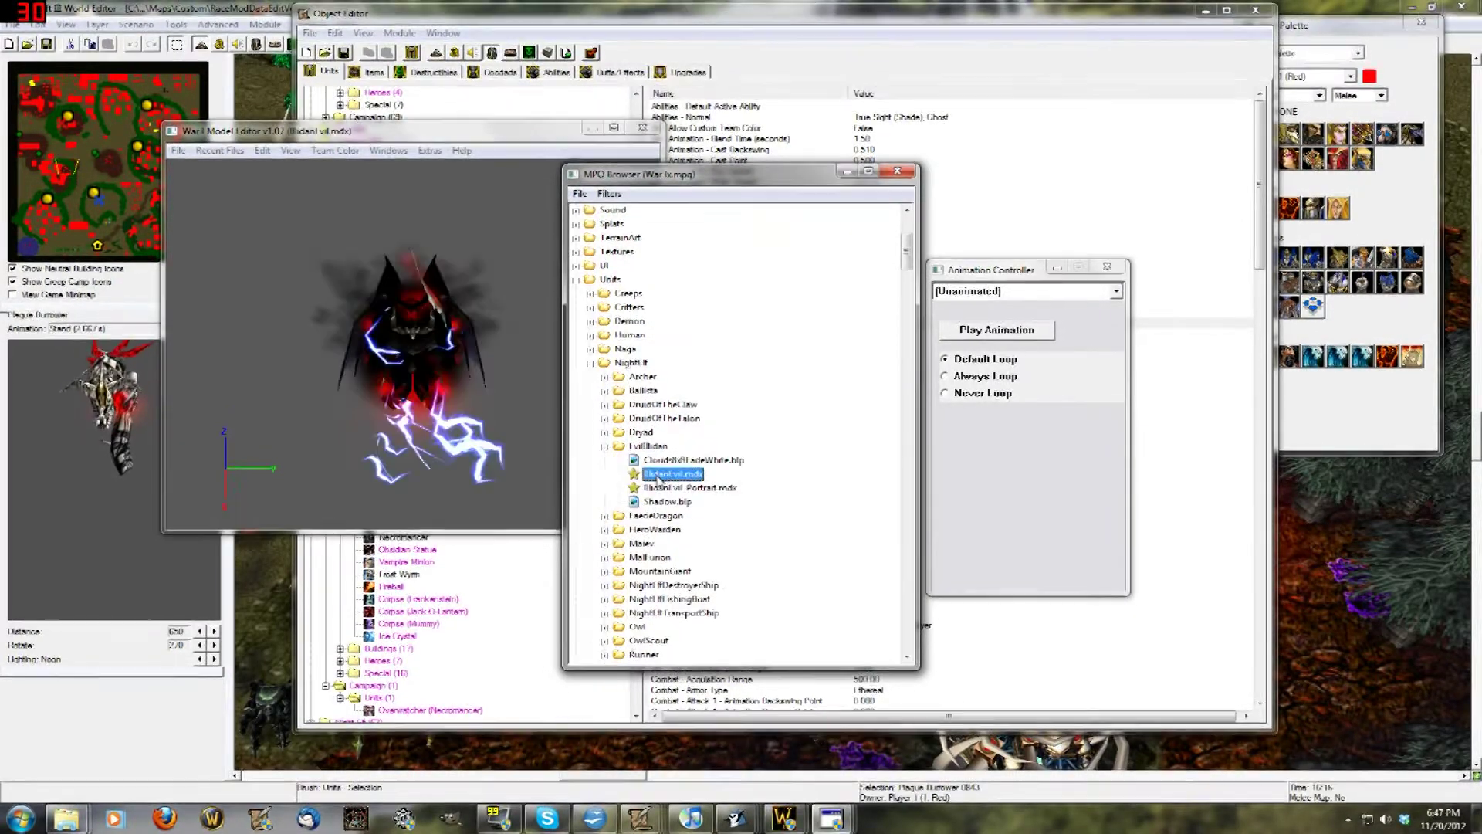
- Review the exported model files in the Animating Illidan folder without exporting IllidanEvil.mdx again
right_click(658, 479)
click(741, 500)
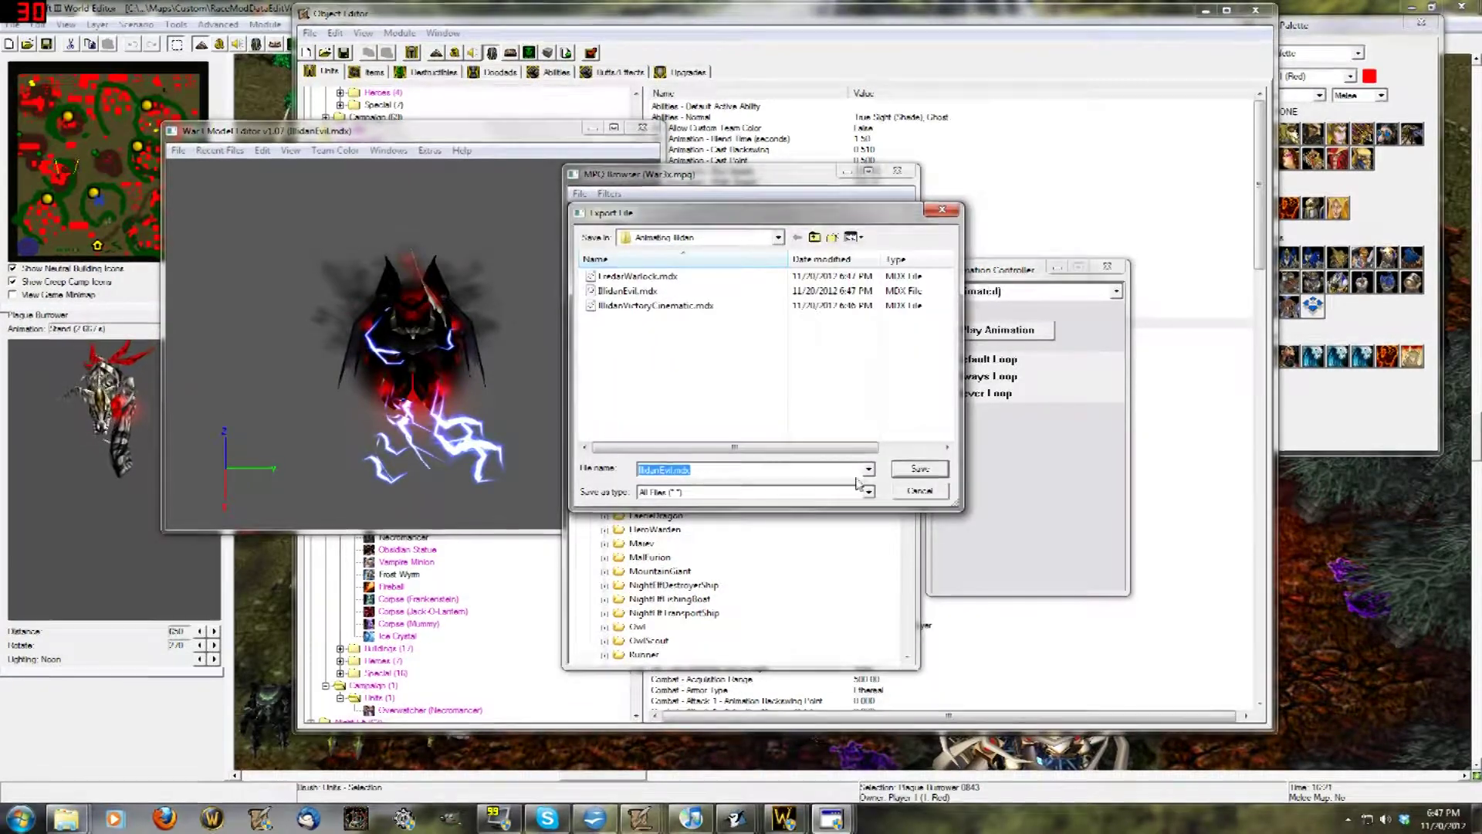
click(649, 306)
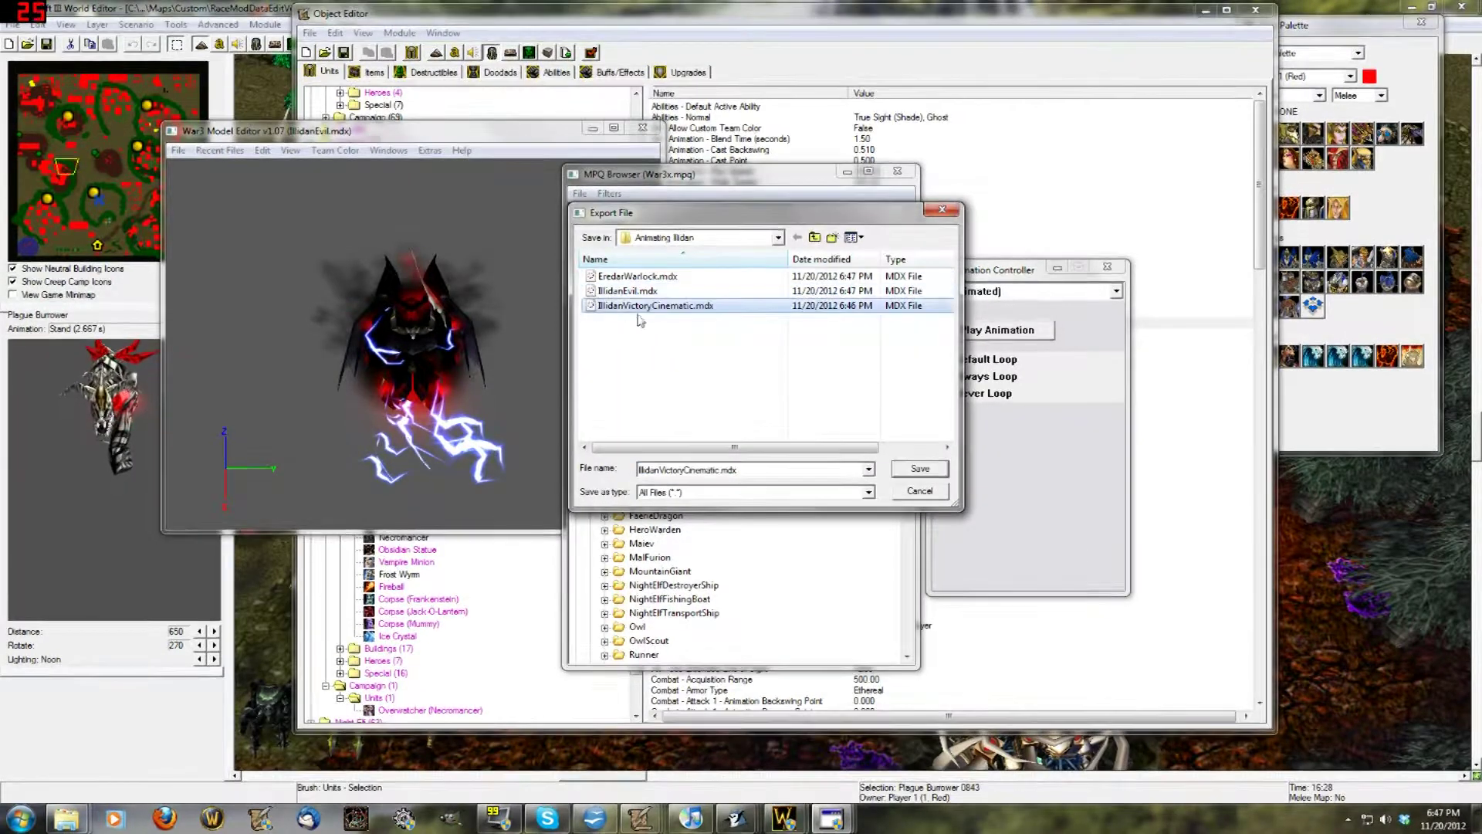
click(903, 496)
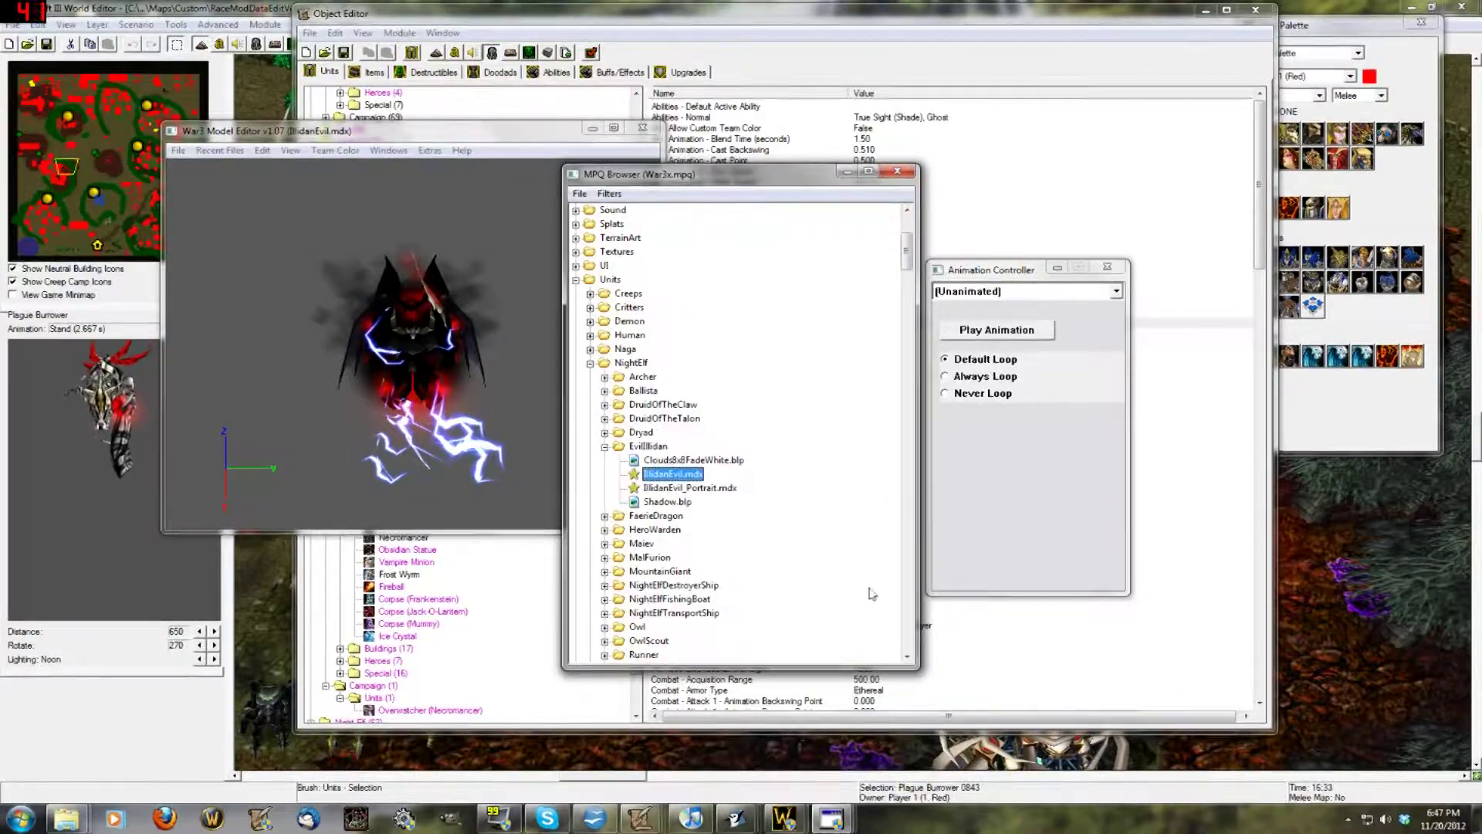
- Switch to the Warcraft III File Format Converter, load EredarWarlock.mdx from the Animating Illidan folder and convert it to MDL
click(784, 818)
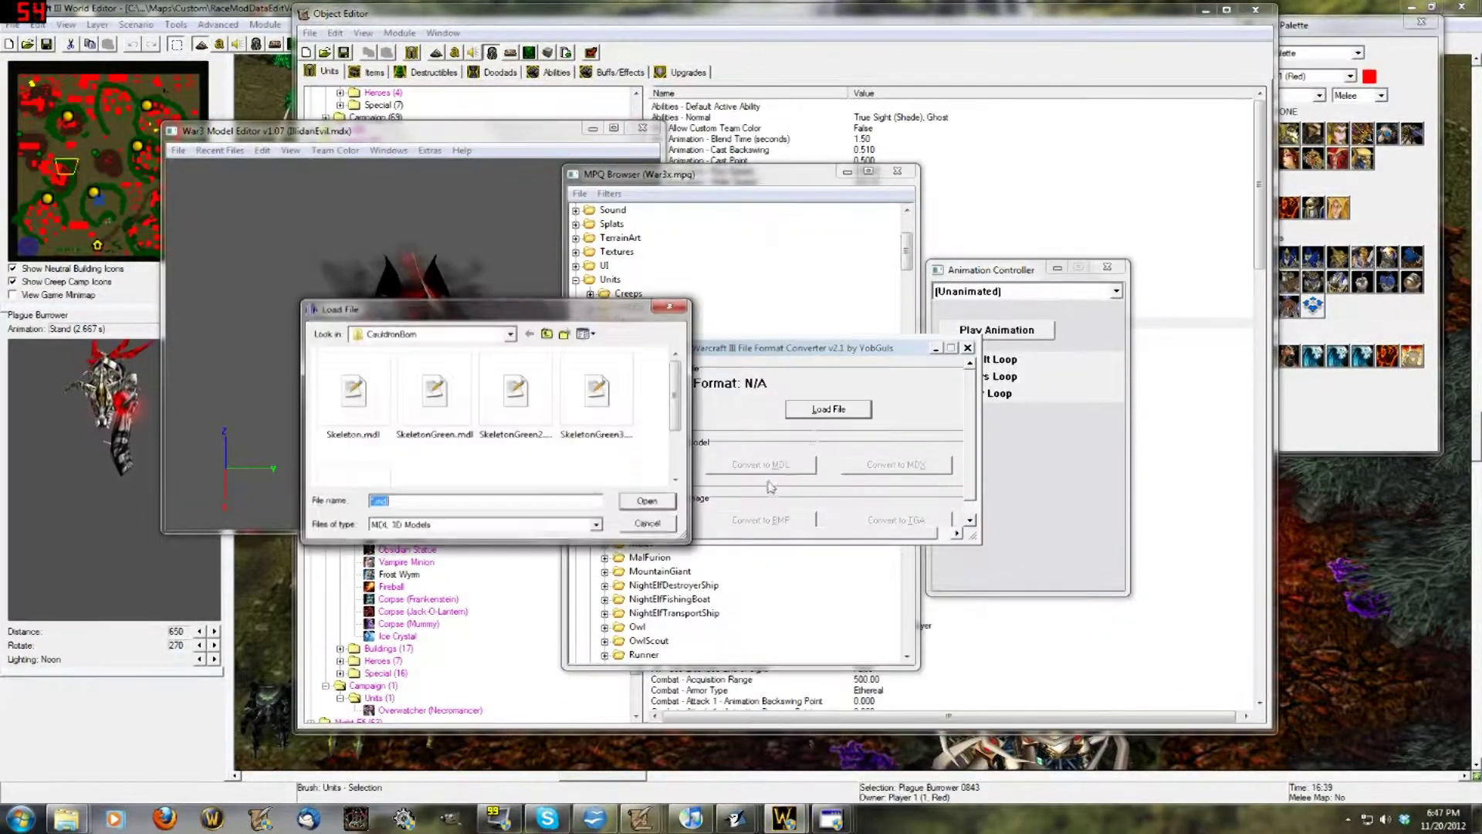
click(596, 524)
click(478, 546)
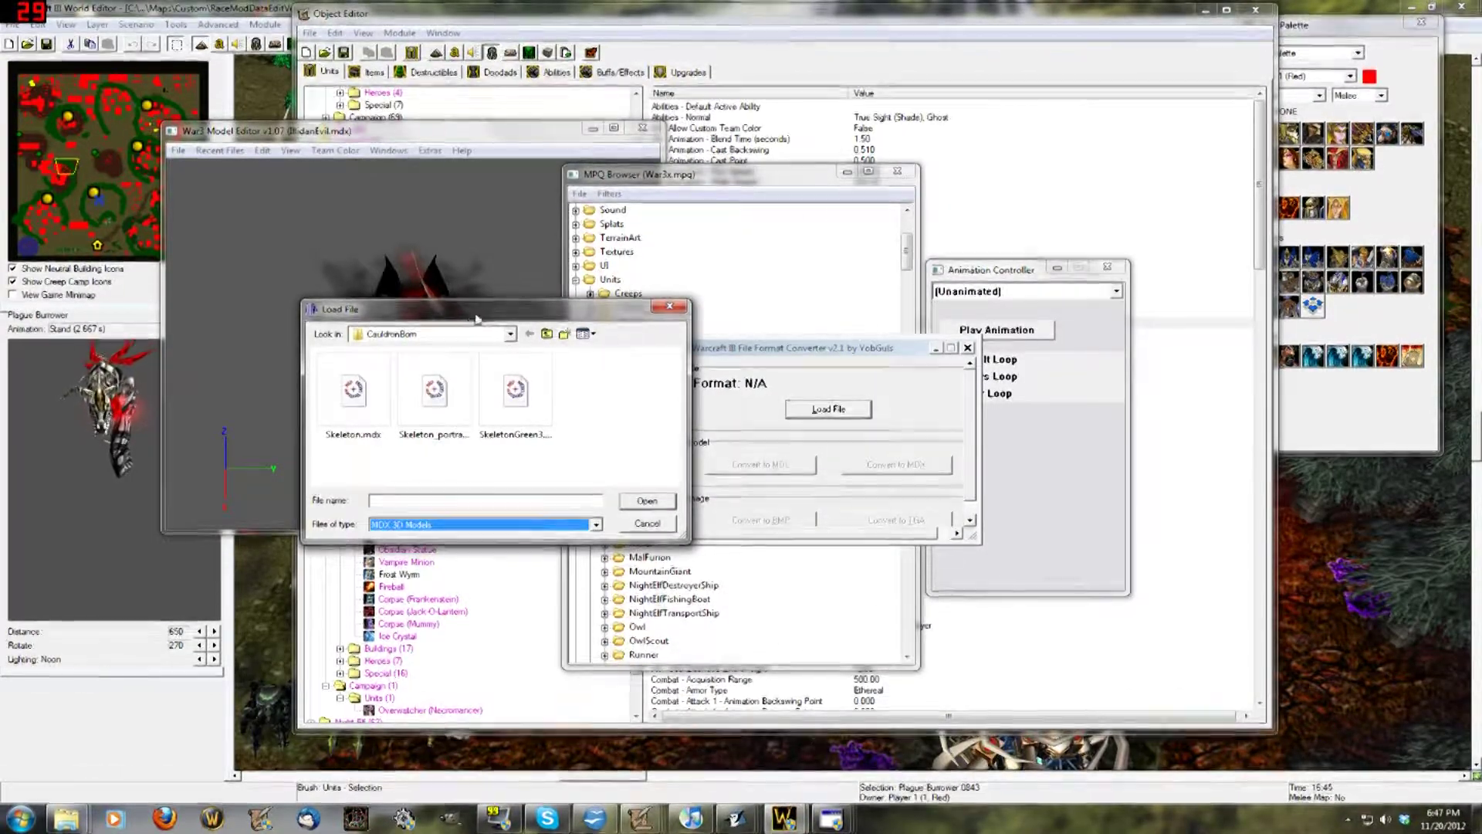
click(480, 334)
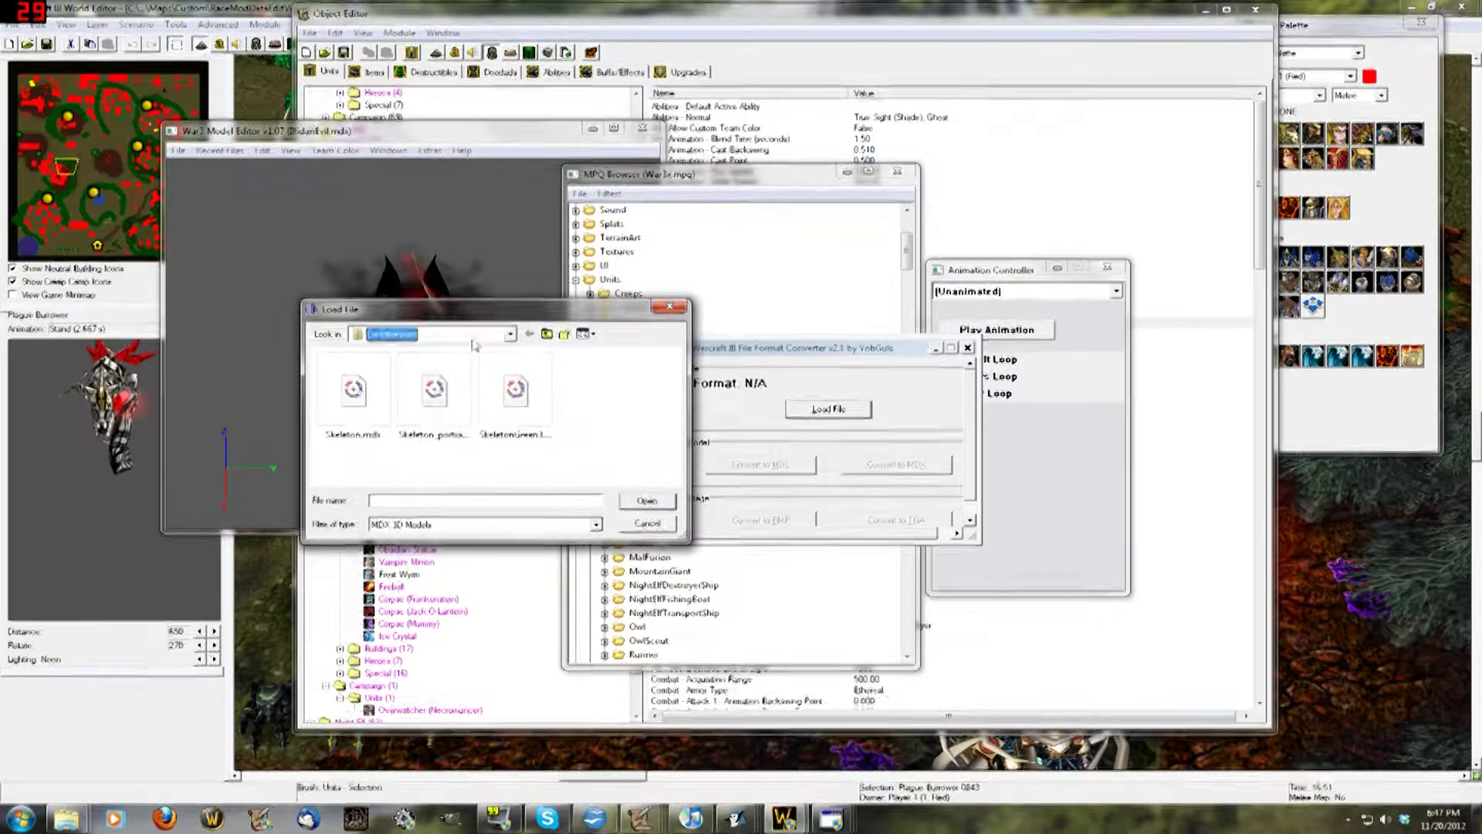
click(486, 342)
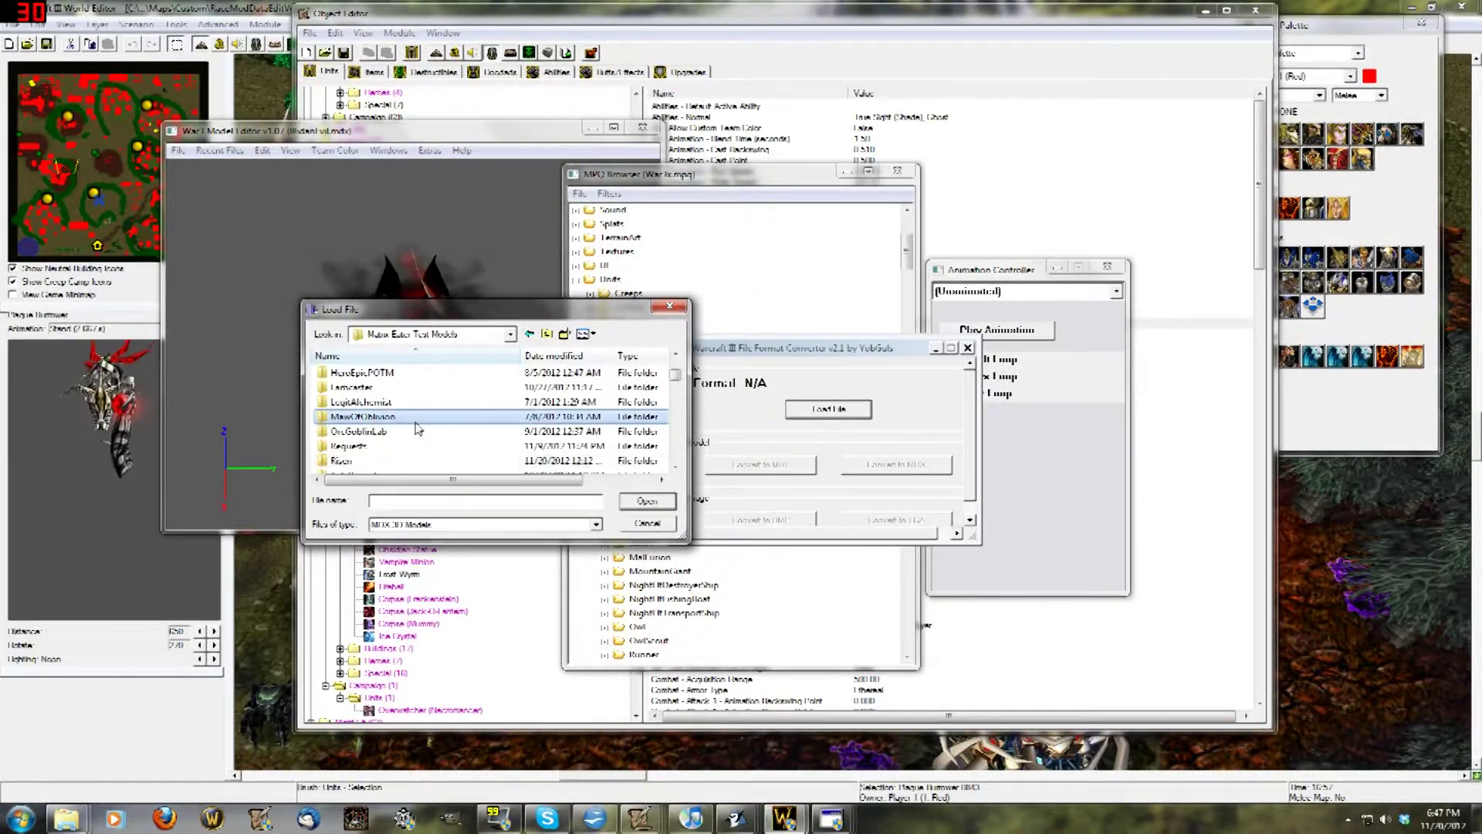
scroll(413, 398, down, 1)
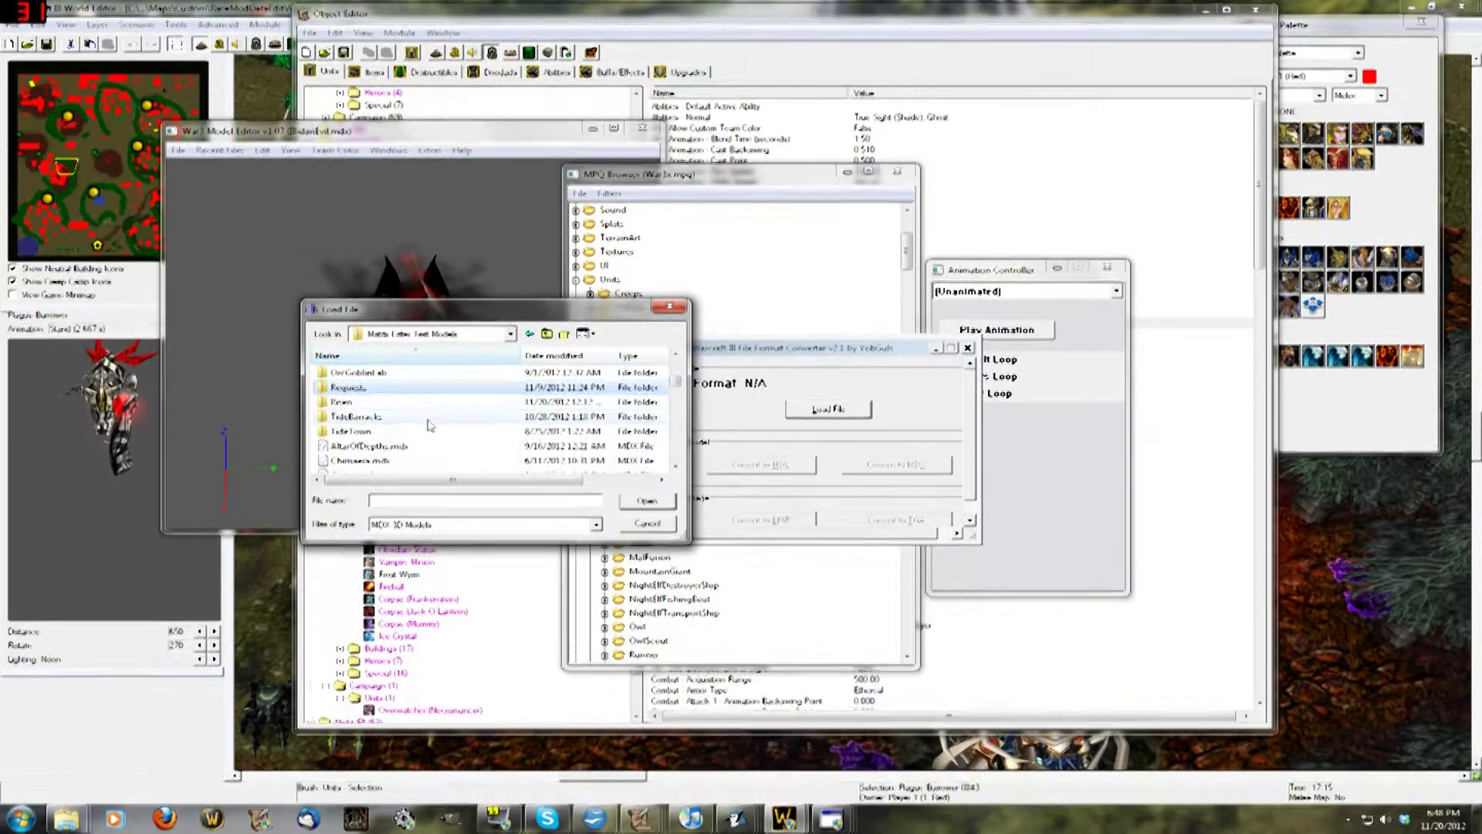
scroll(428, 423, up, 2)
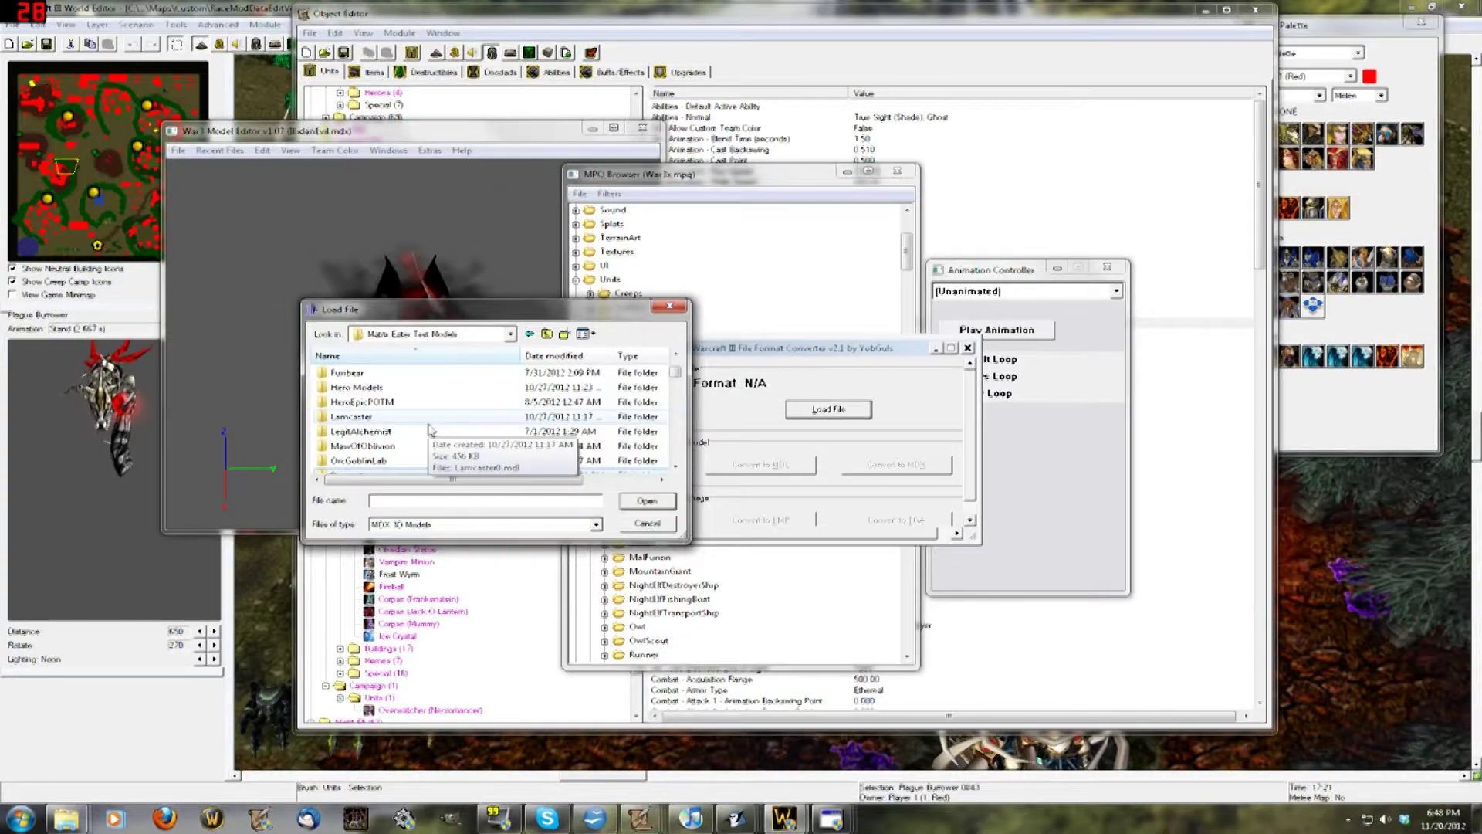
scroll(428, 430, up, 1)
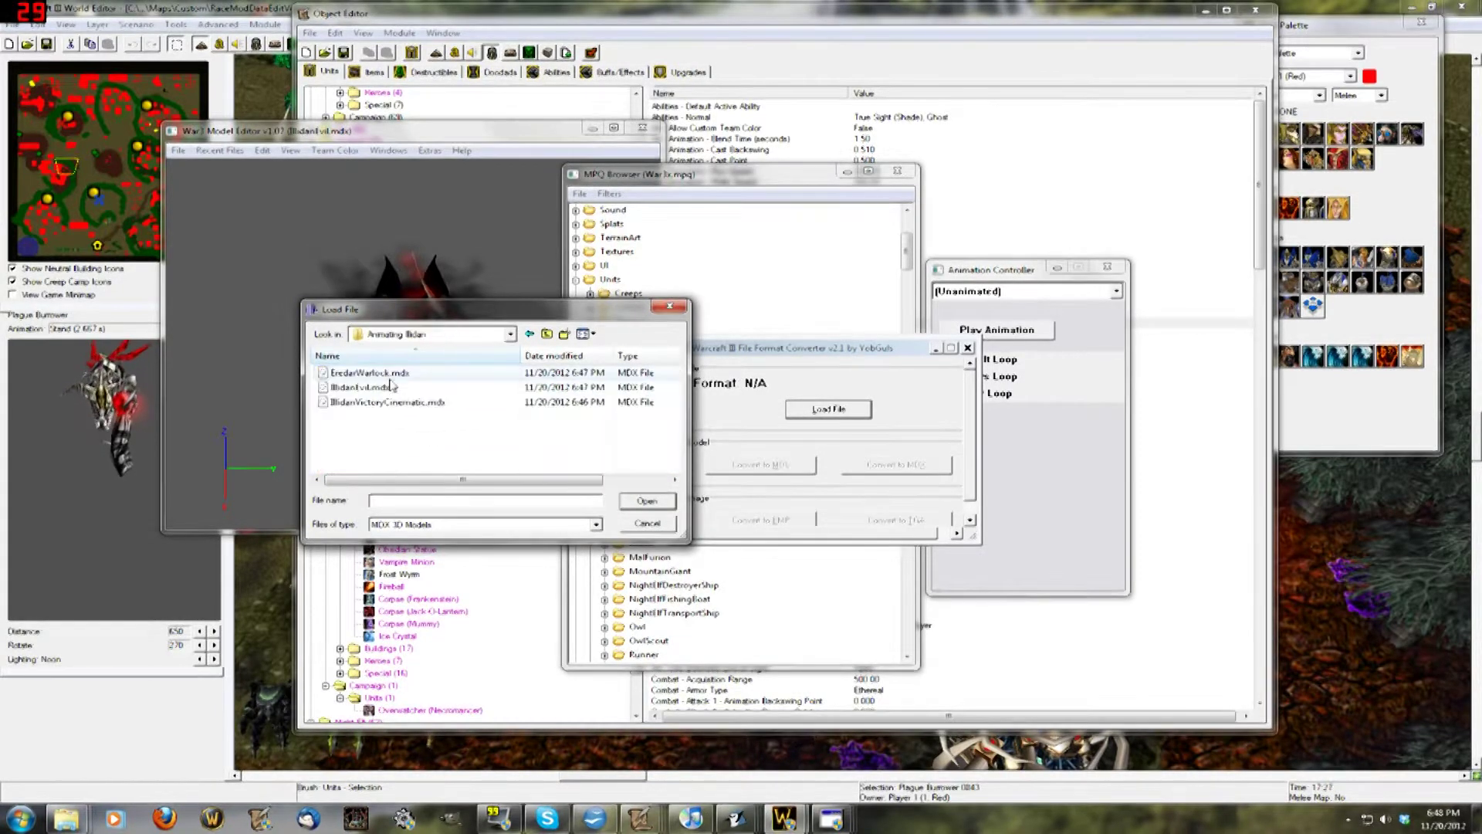
double_click(392, 386)
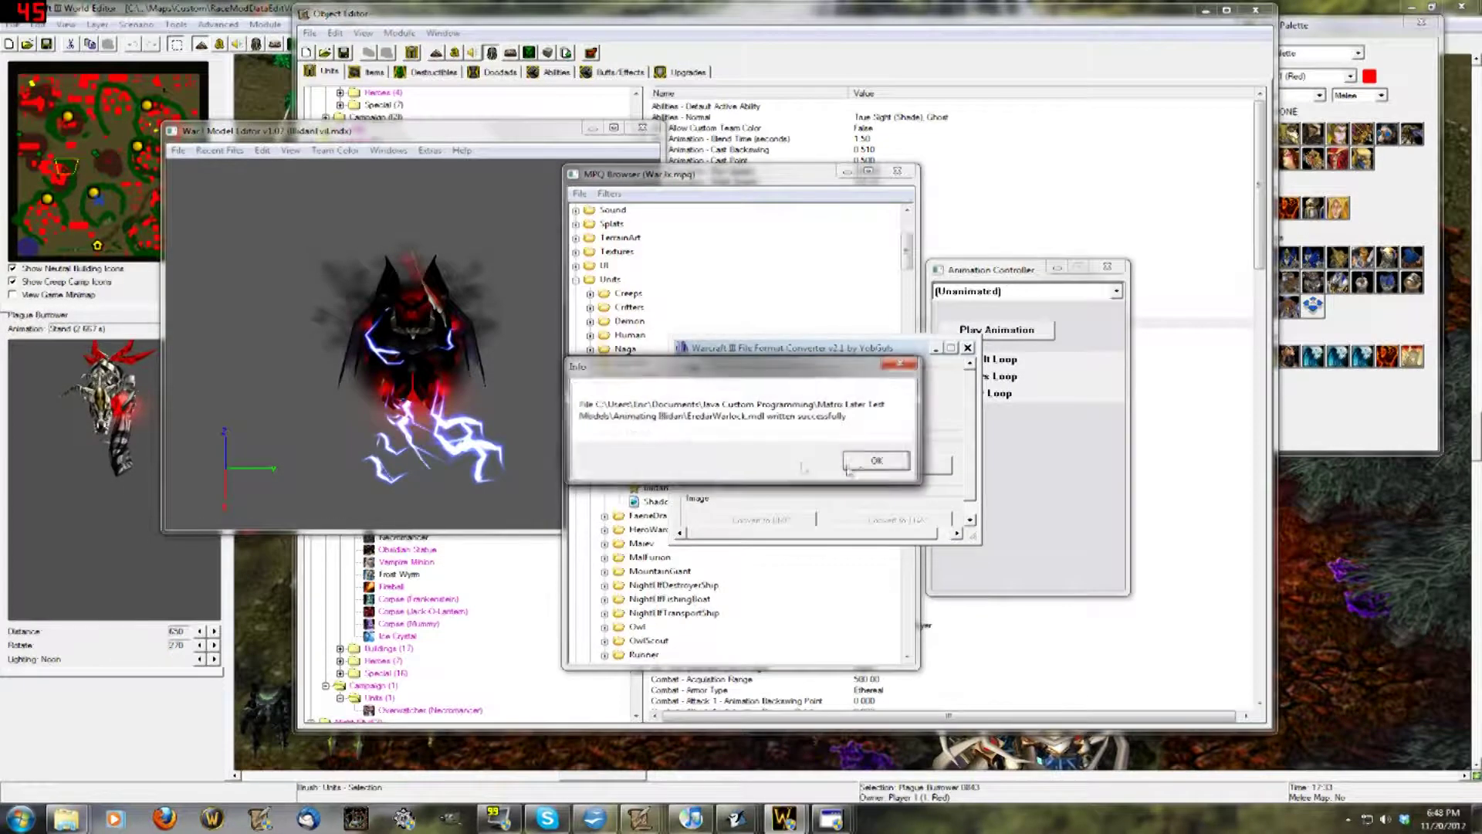
- Load IllidanEvil.mdx and IllidanVictoryCinematic.mdx one after the other and convert each to MDL
double_click(417, 388)
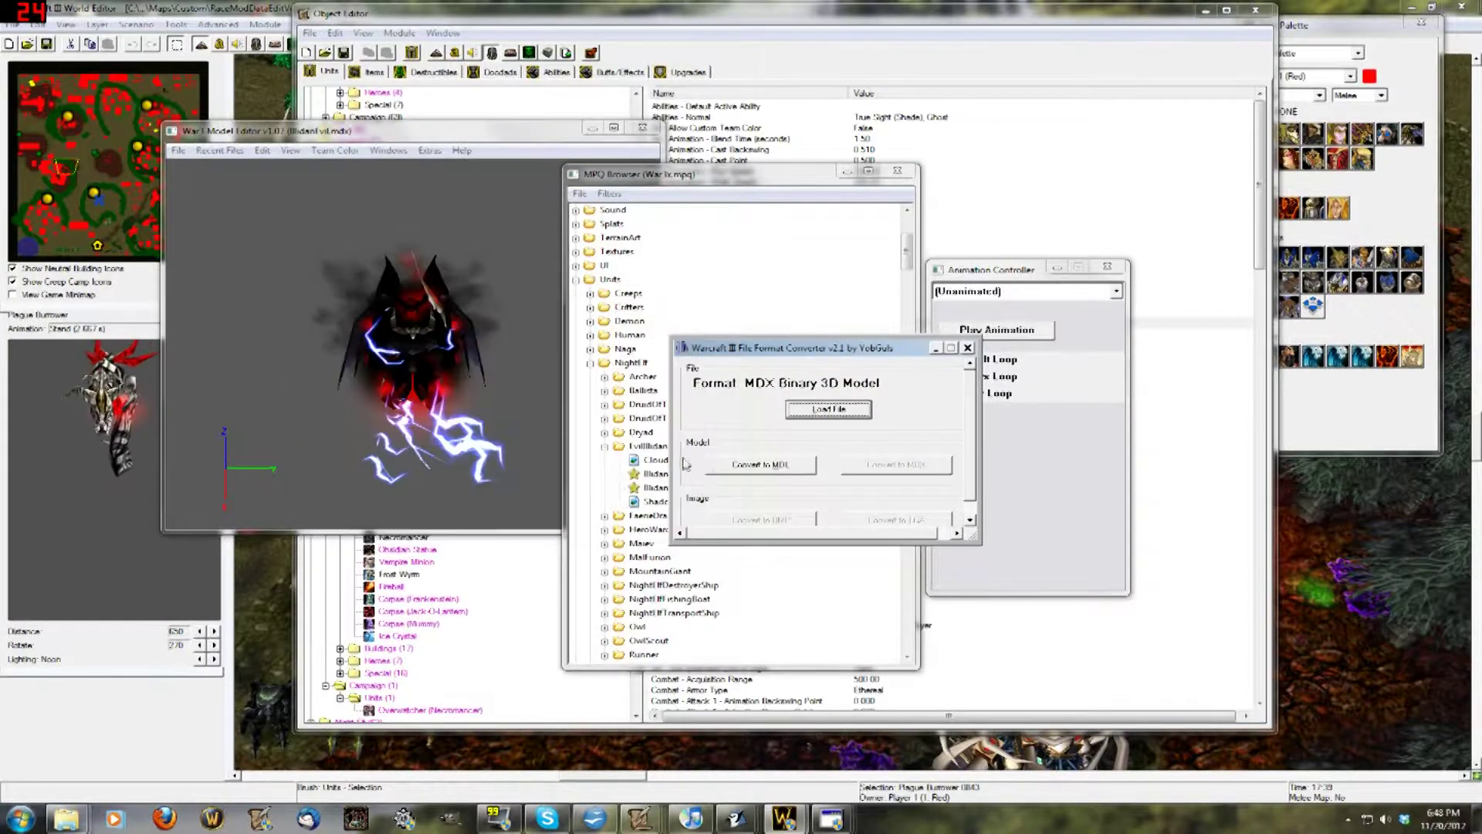
click(747, 464)
click(875, 458)
click(829, 408)
double_click(401, 400)
click(721, 470)
click(869, 460)
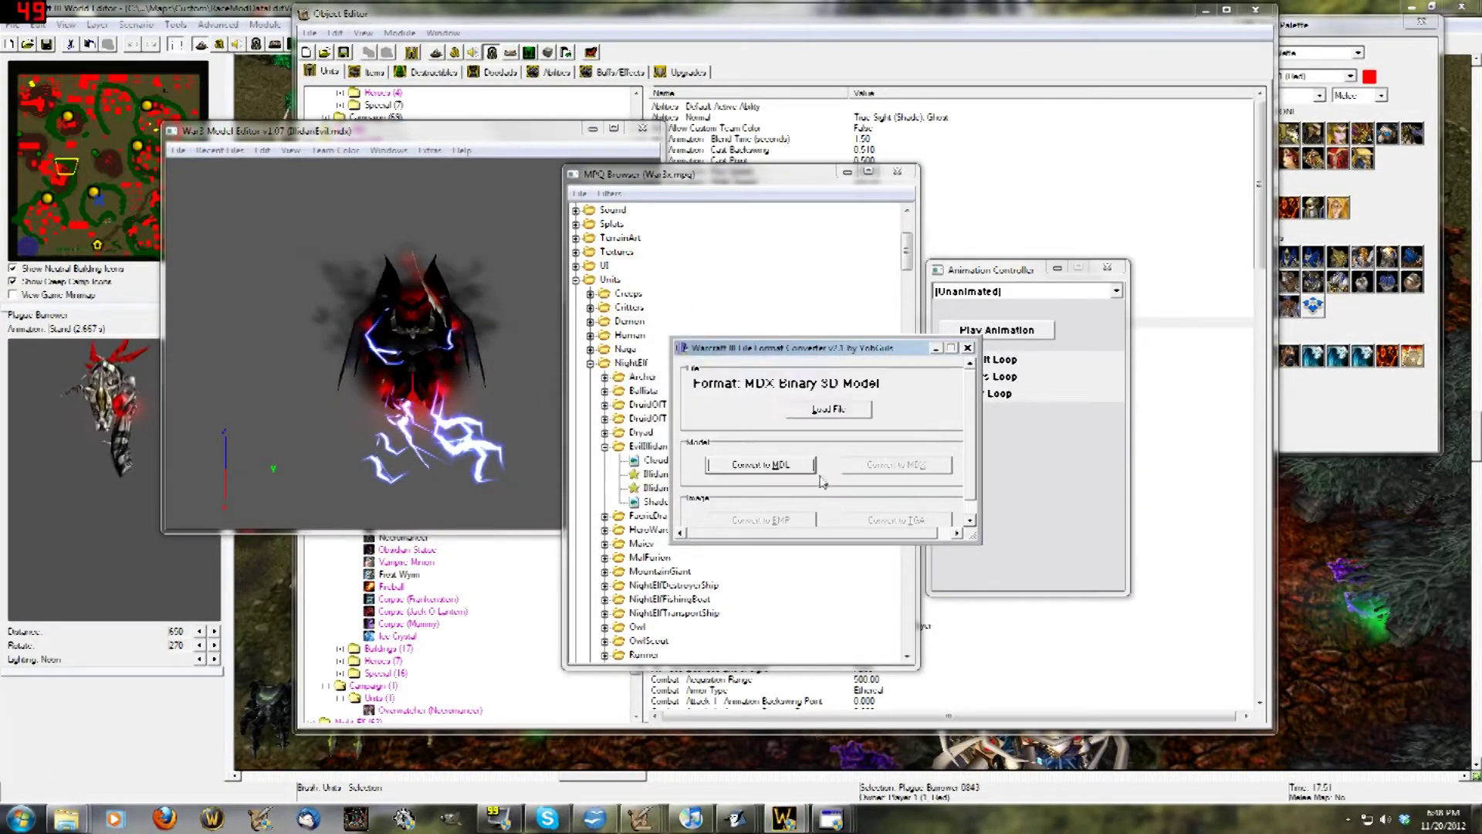
- Switch to the ReterasMatrixEaterDev5 project in BlueJ and run the MainFrame class's main method to launch The MatrixEater
mouse_move(737, 817)
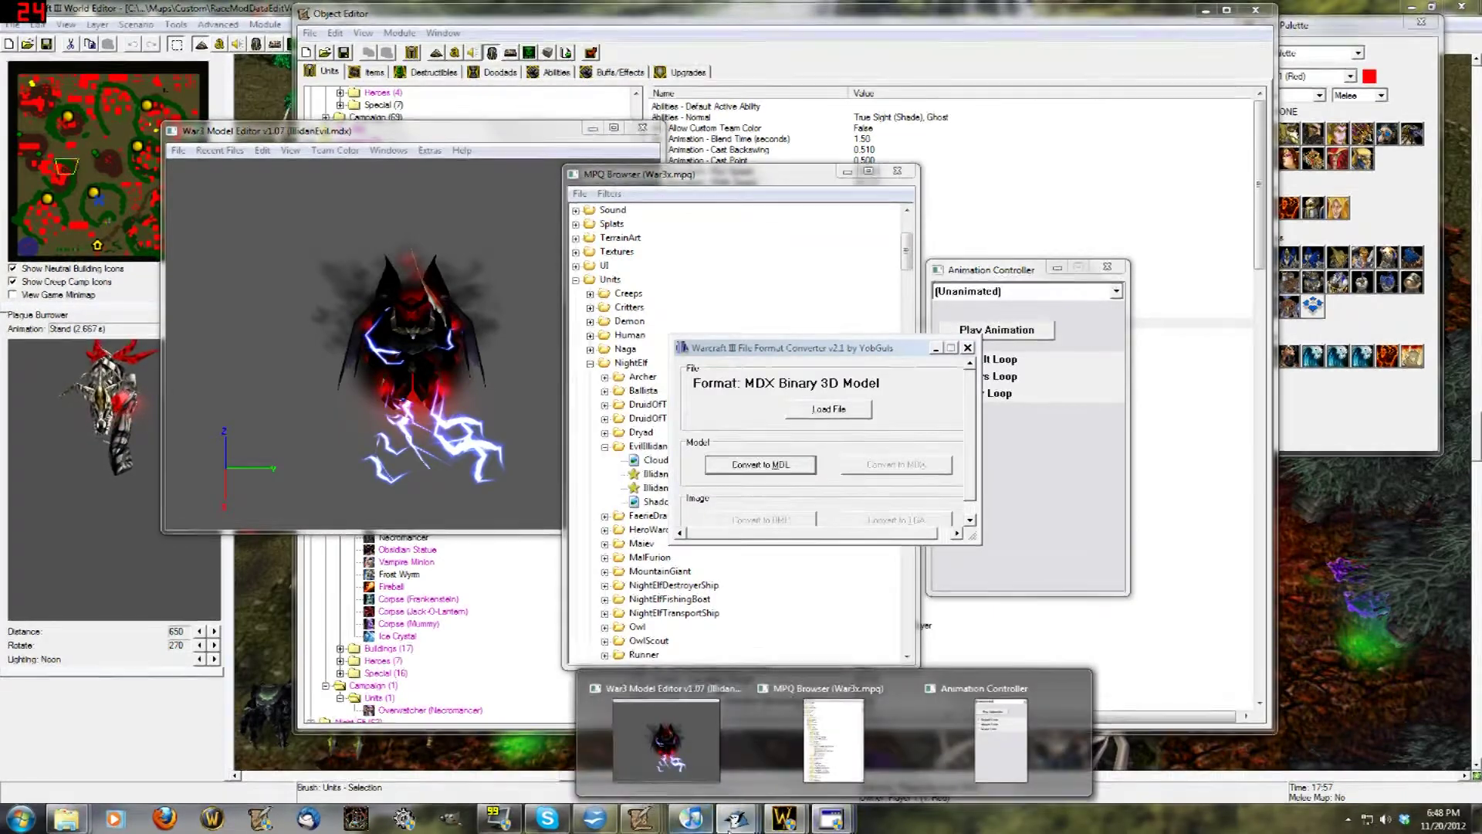
click(469, 739)
right_click(437, 78)
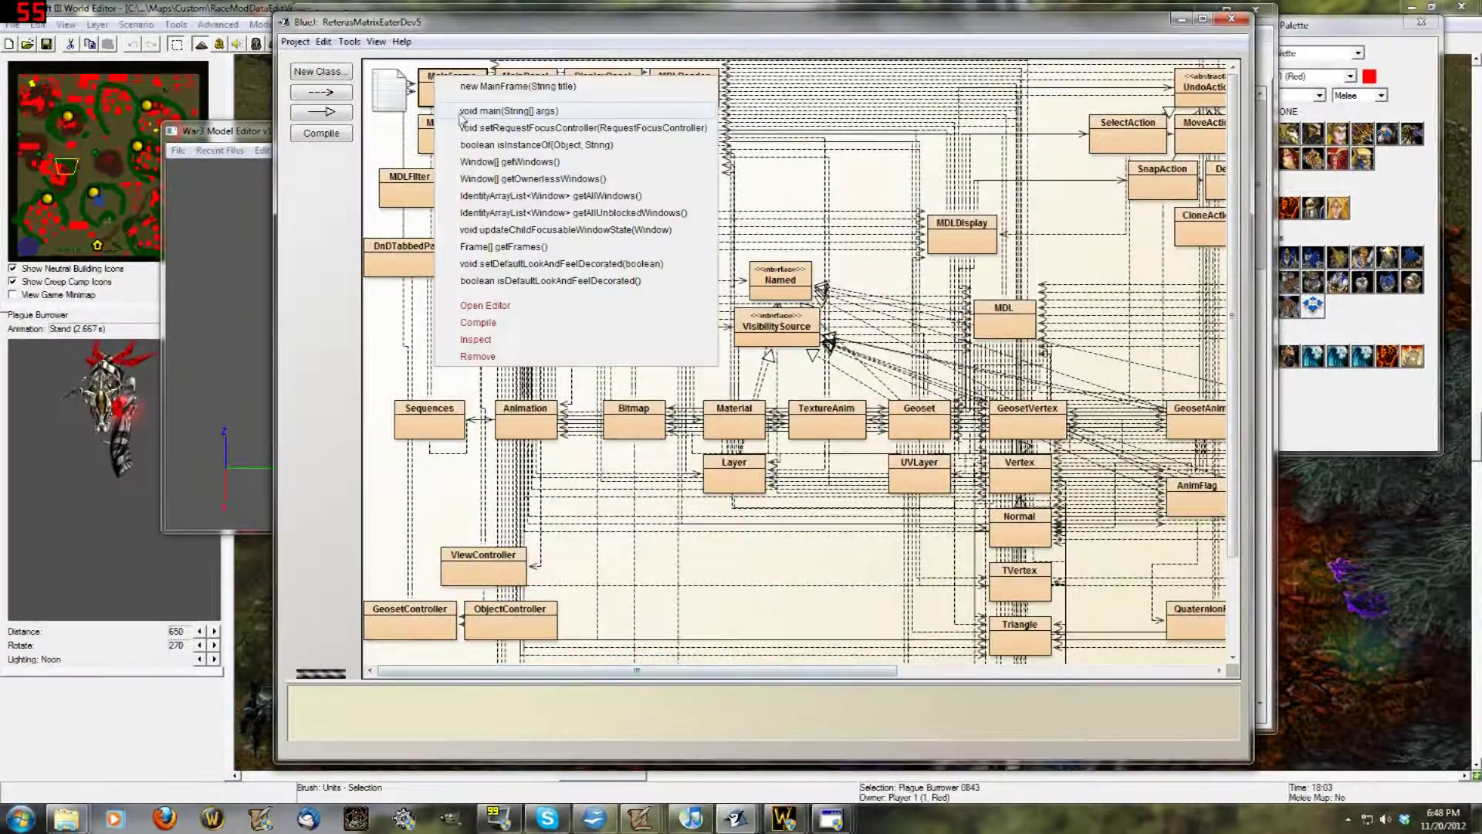
click(476, 112)
key(Return)
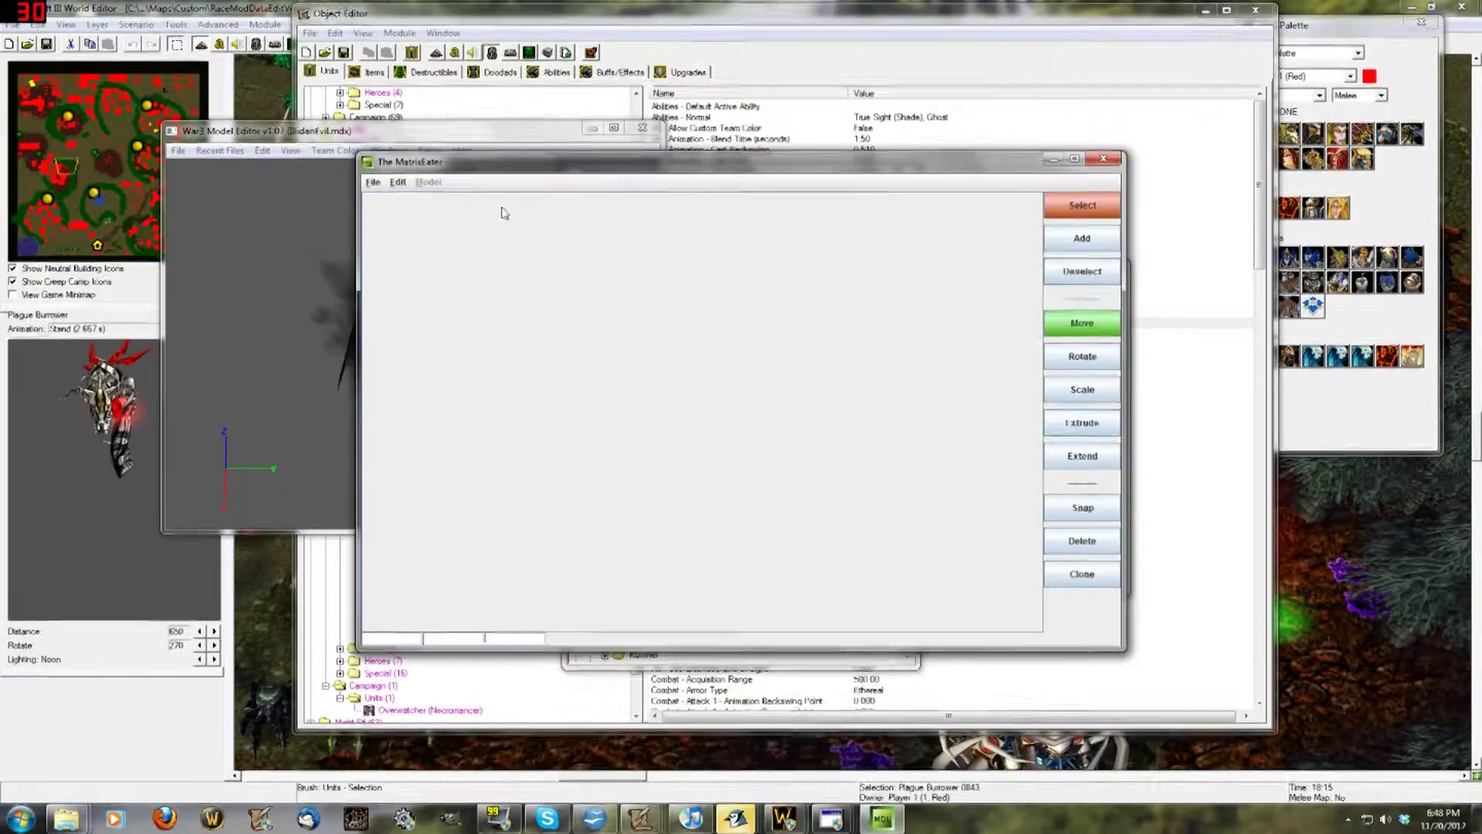
- Move The MatrixEater window up to the screen's upper edge and enlarge it to cover most of the screen
click(382, 184)
click(414, 169)
drag(433, 151, 417, 7)
click(354, 121)
click(476, 76)
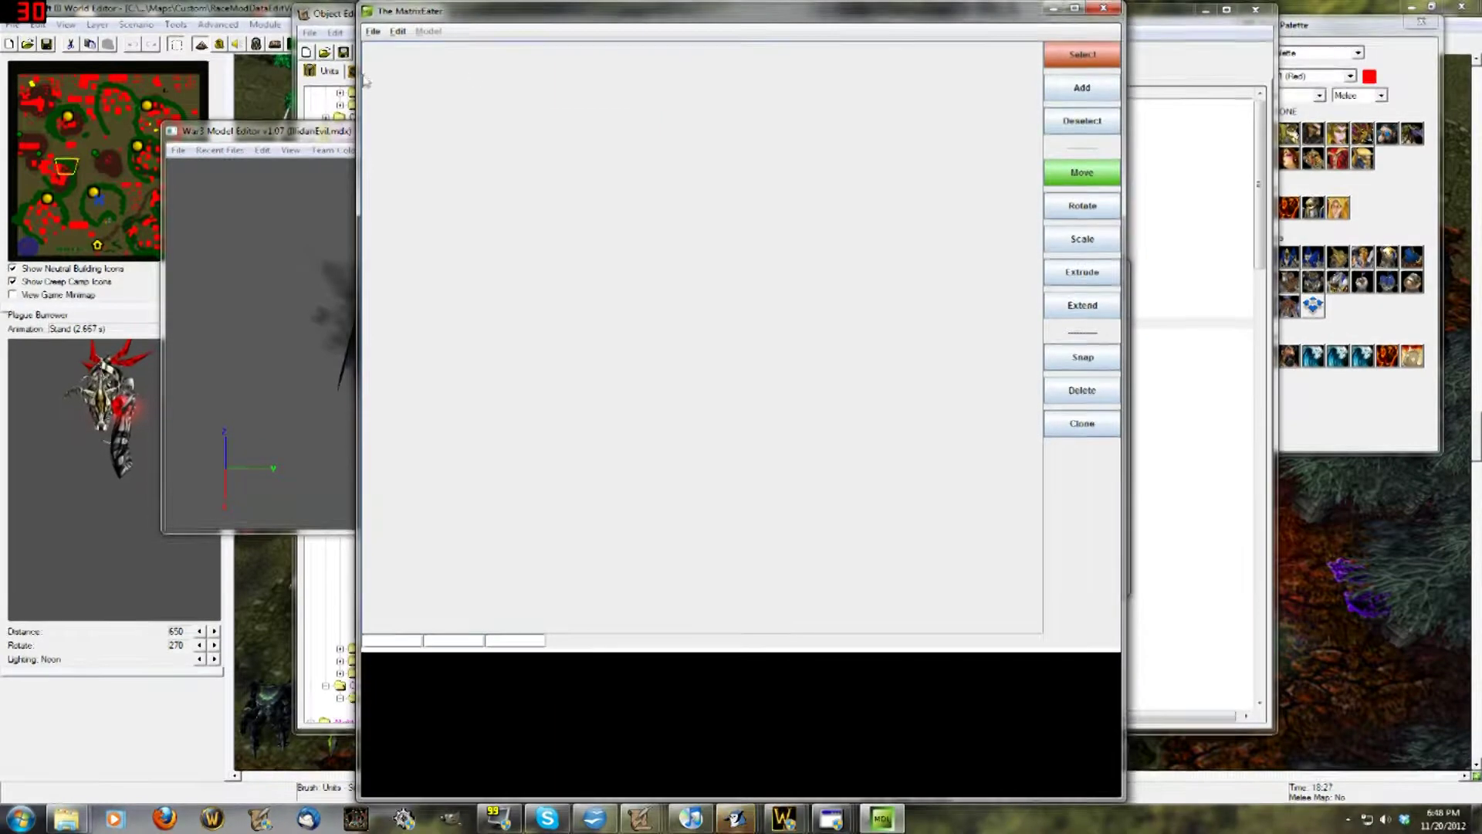
drag(359, 79, 211, 78)
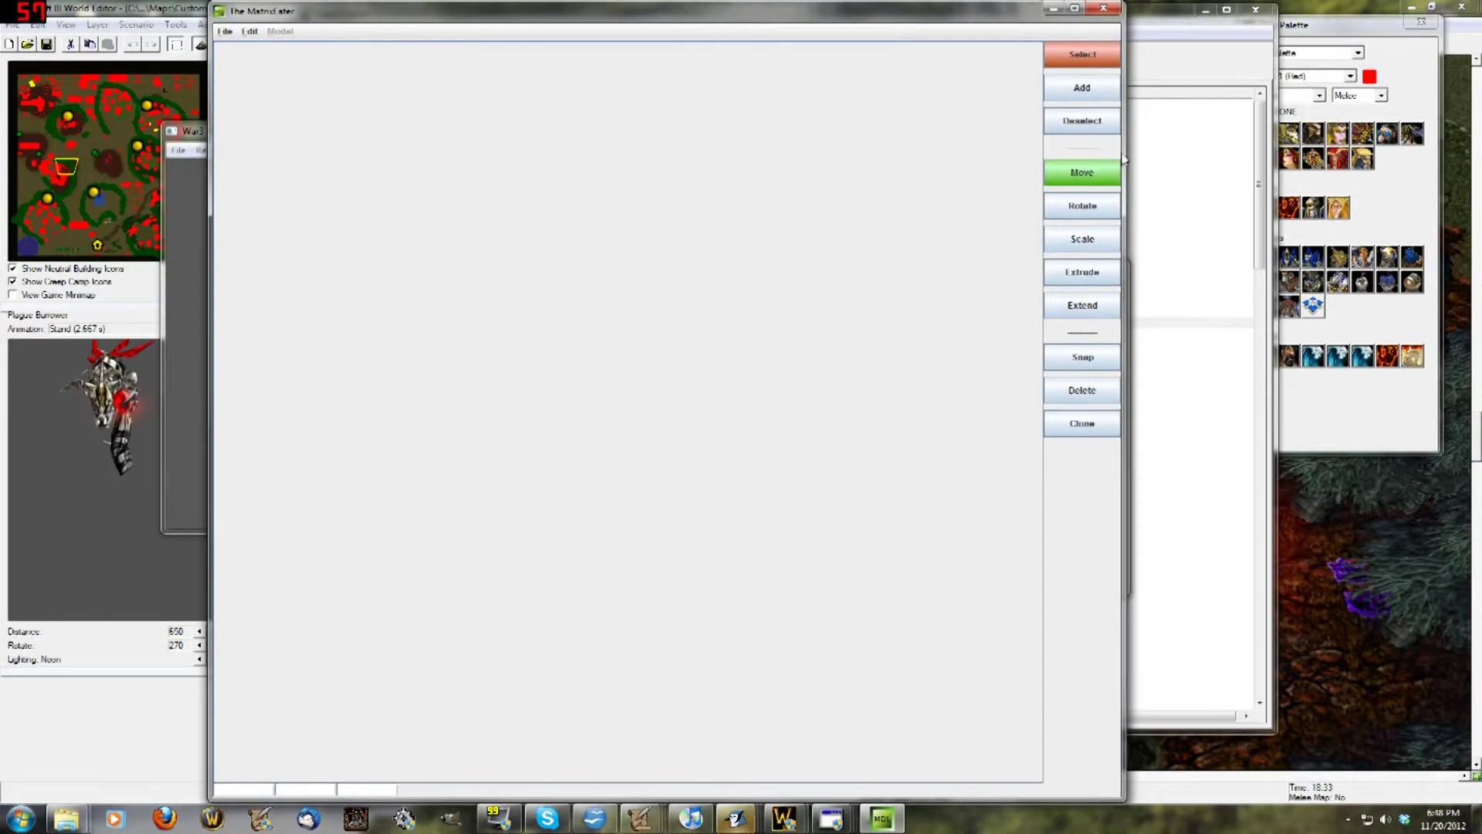
drag(1124, 160, 1473, 160)
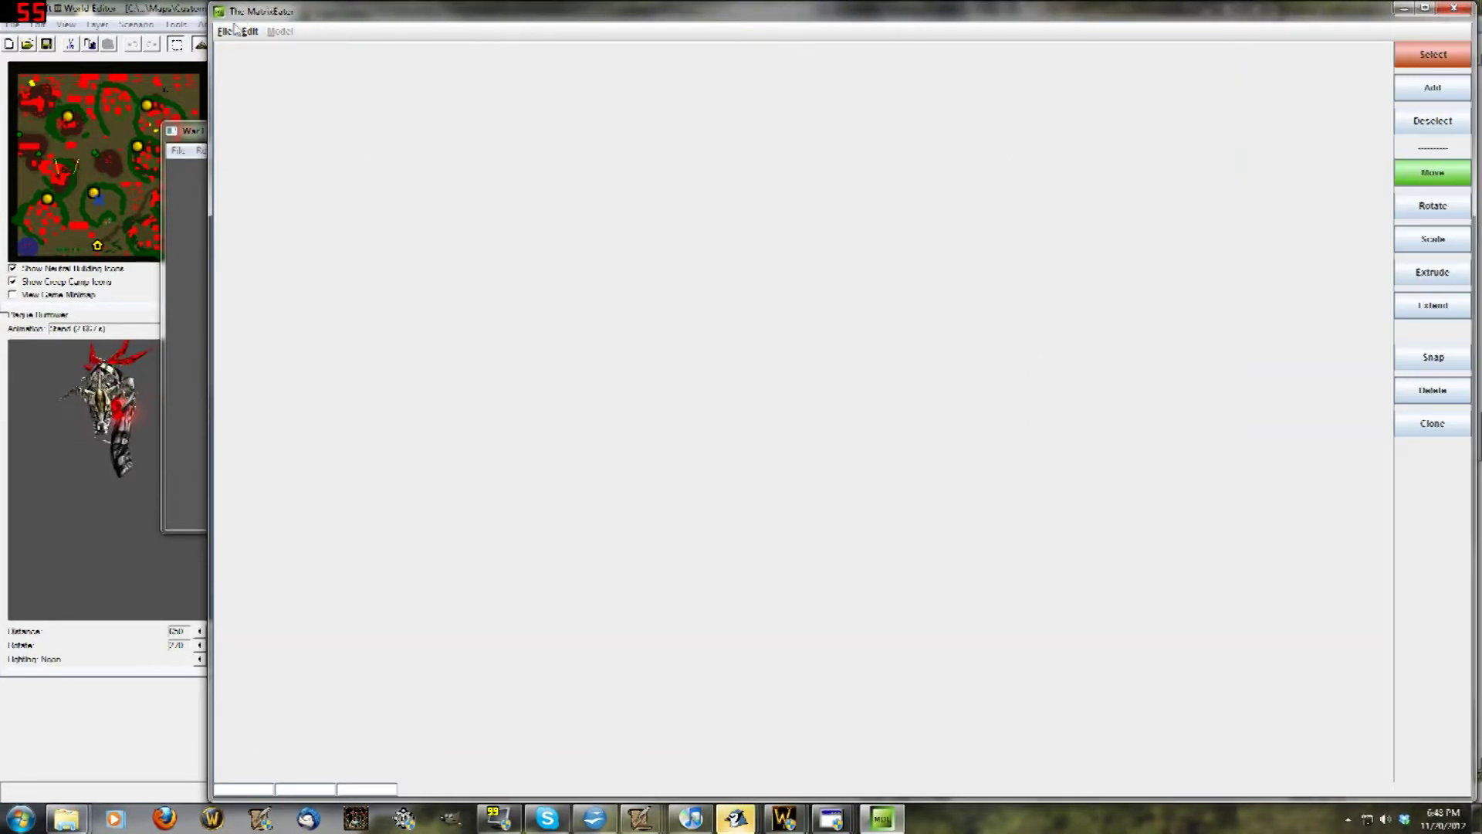
- Open IllidanVictoryCinematic.mdl from the Animating Illidan folder inside Matrix Eater Test Models
click(230, 50)
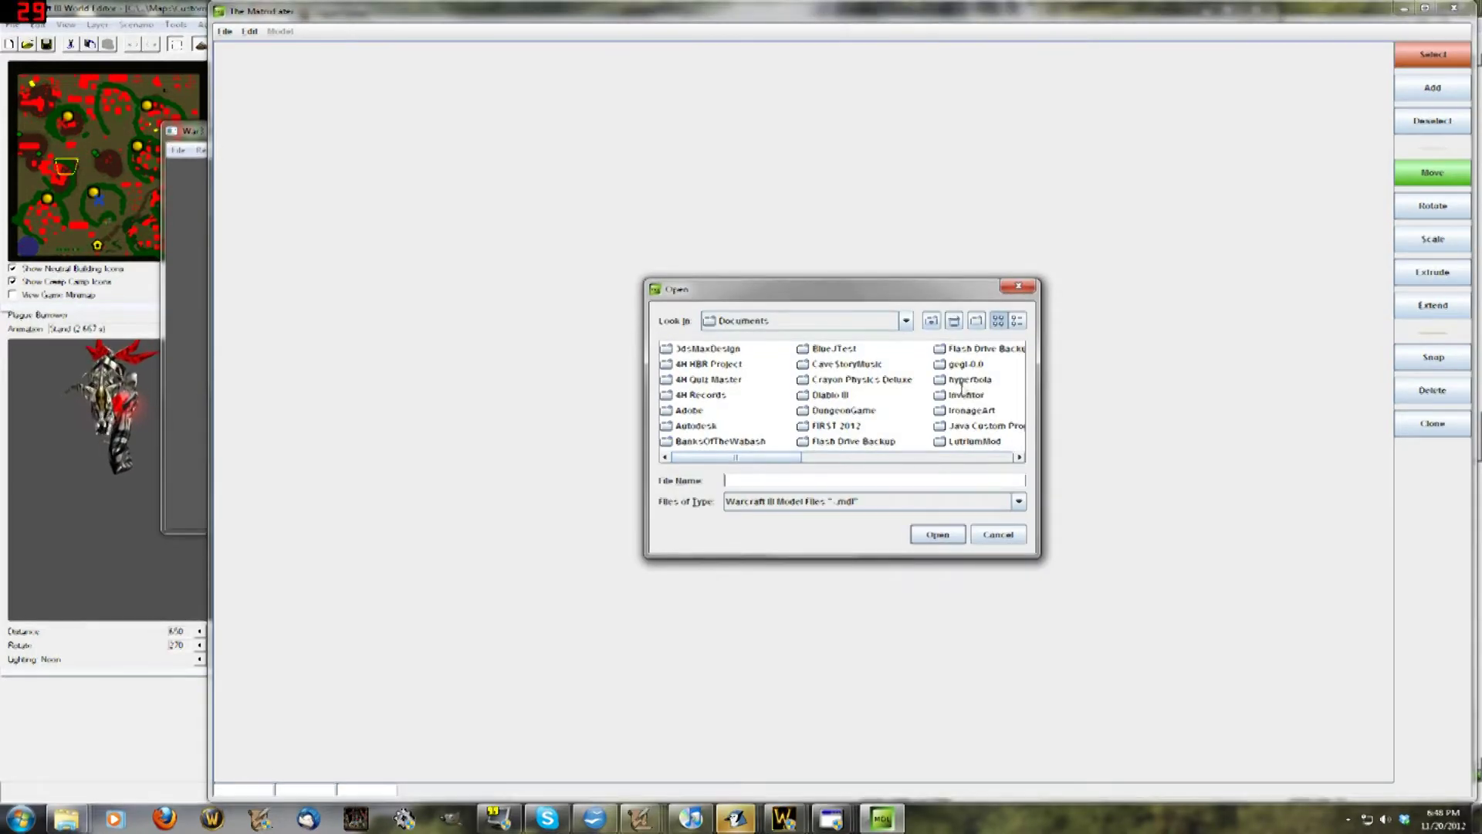
double_click(939, 423)
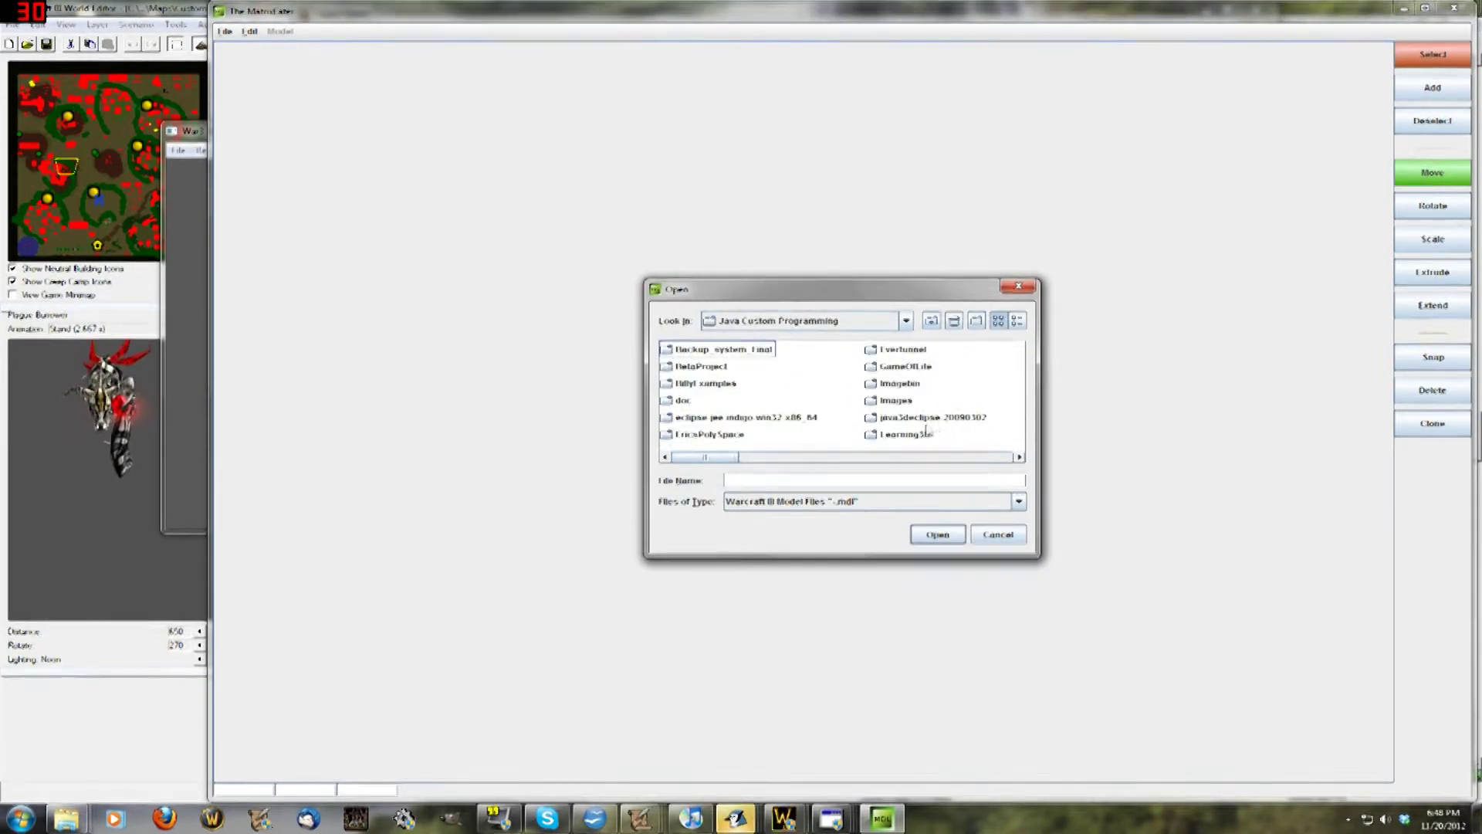
scroll(831, 443, down, 2)
double_click(911, 367)
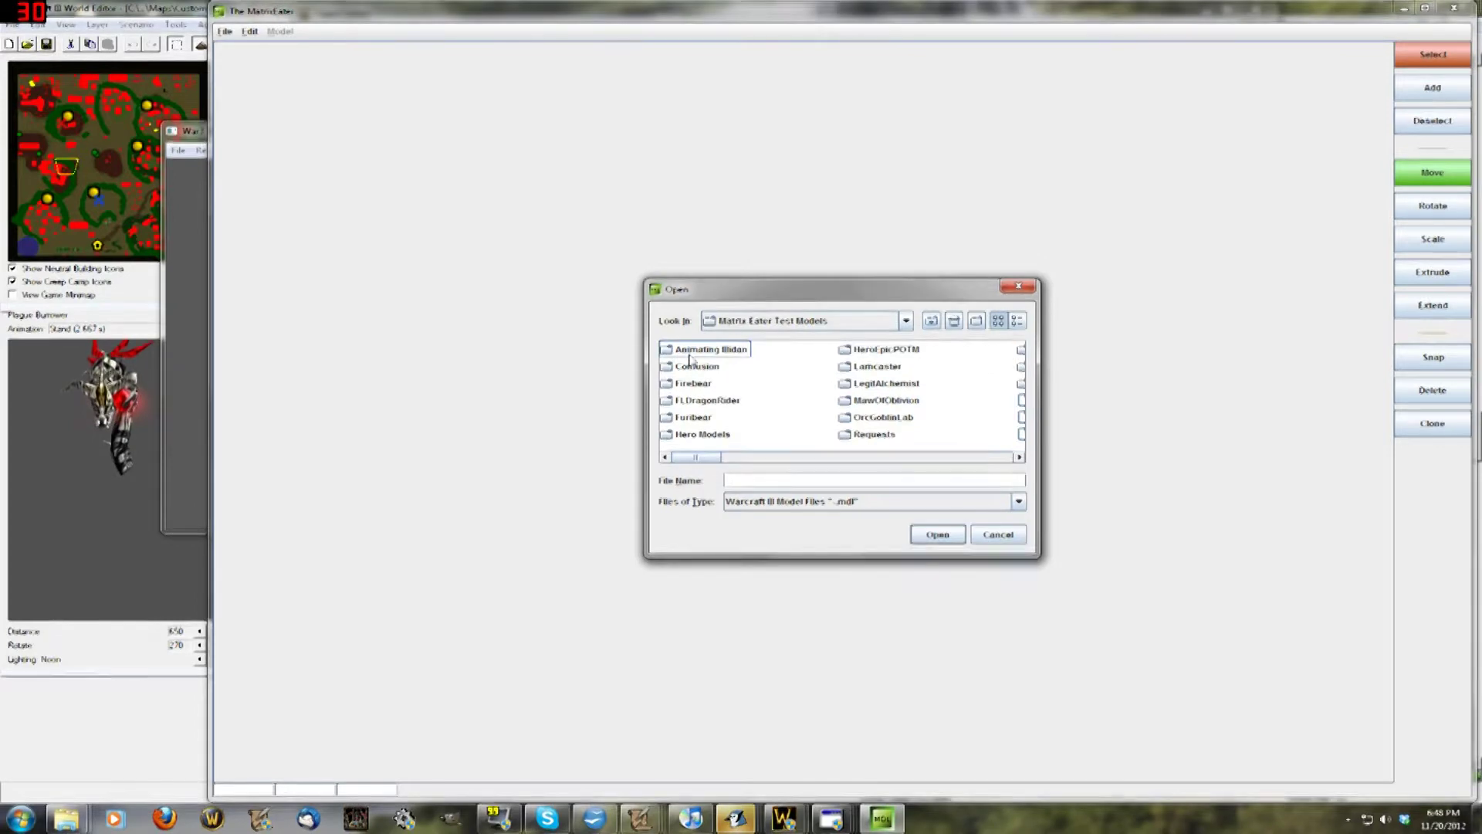
click(691, 353)
double_click(691, 353)
click(697, 366)
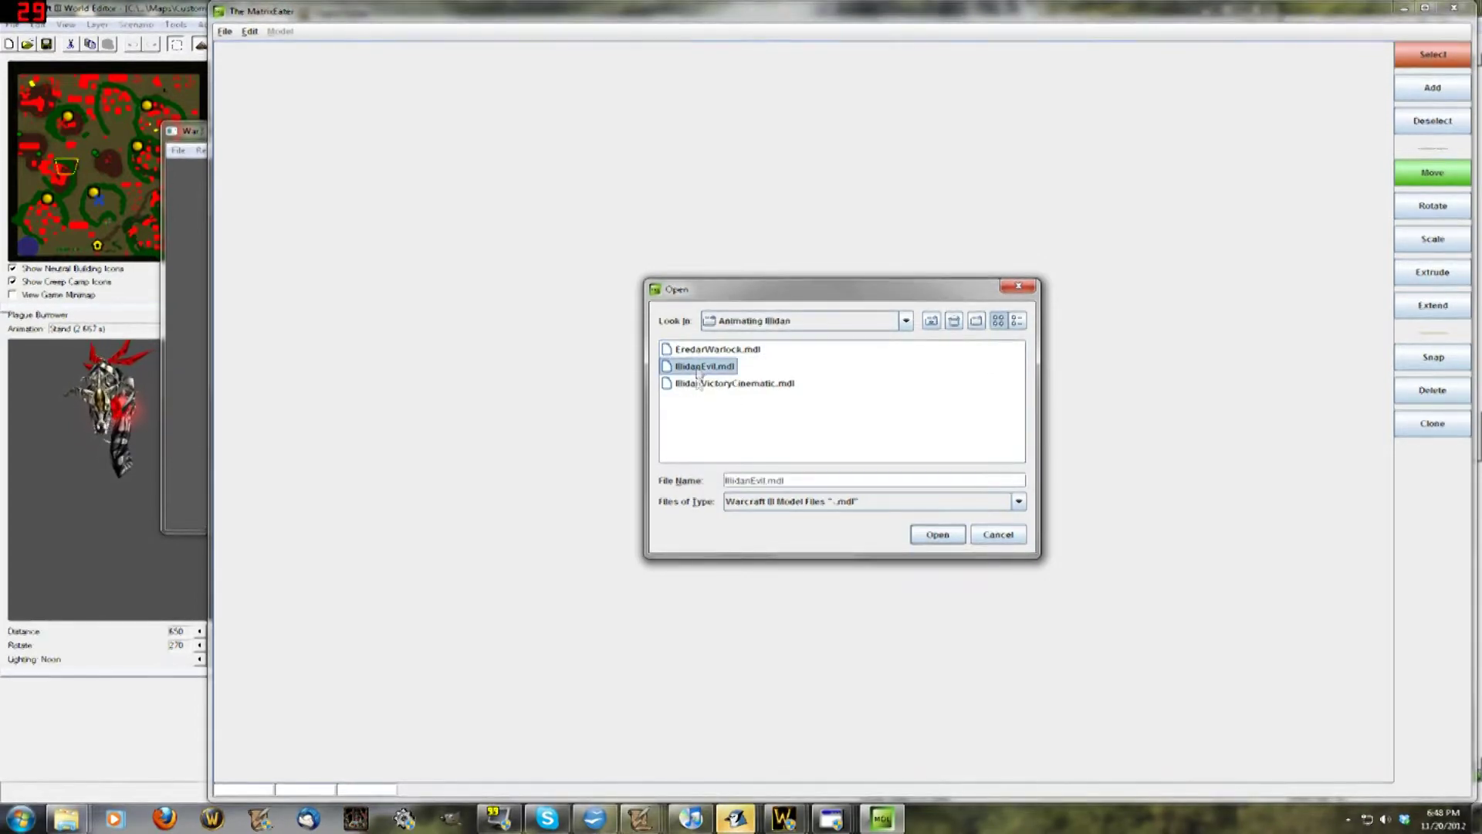
click(699, 383)
click(698, 383)
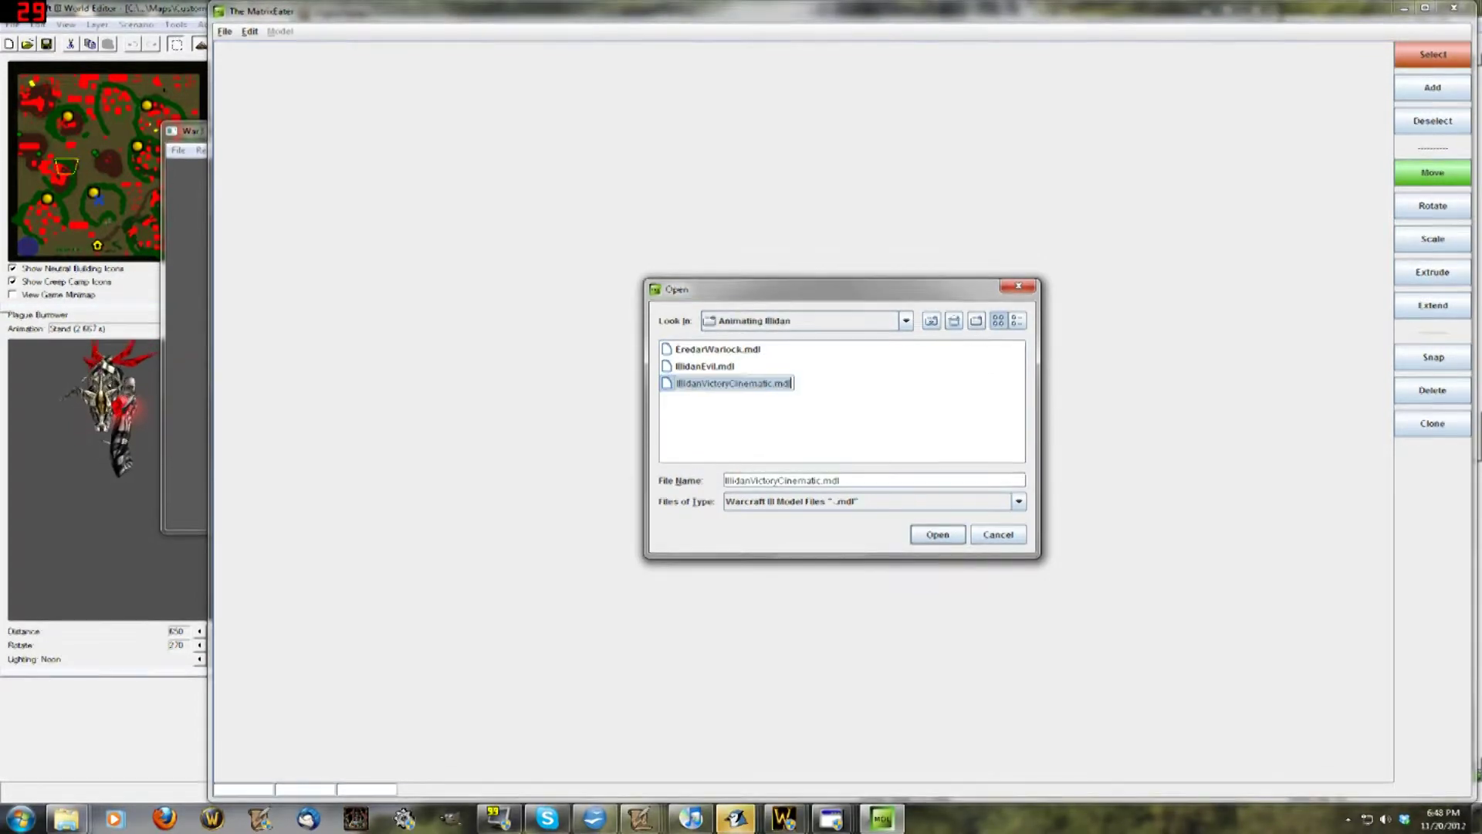
double_click(668, 386)
- Examine the body and wing geosets of the Illidan model in the front and bottom views
middle_drag(508, 159, 484, 287)
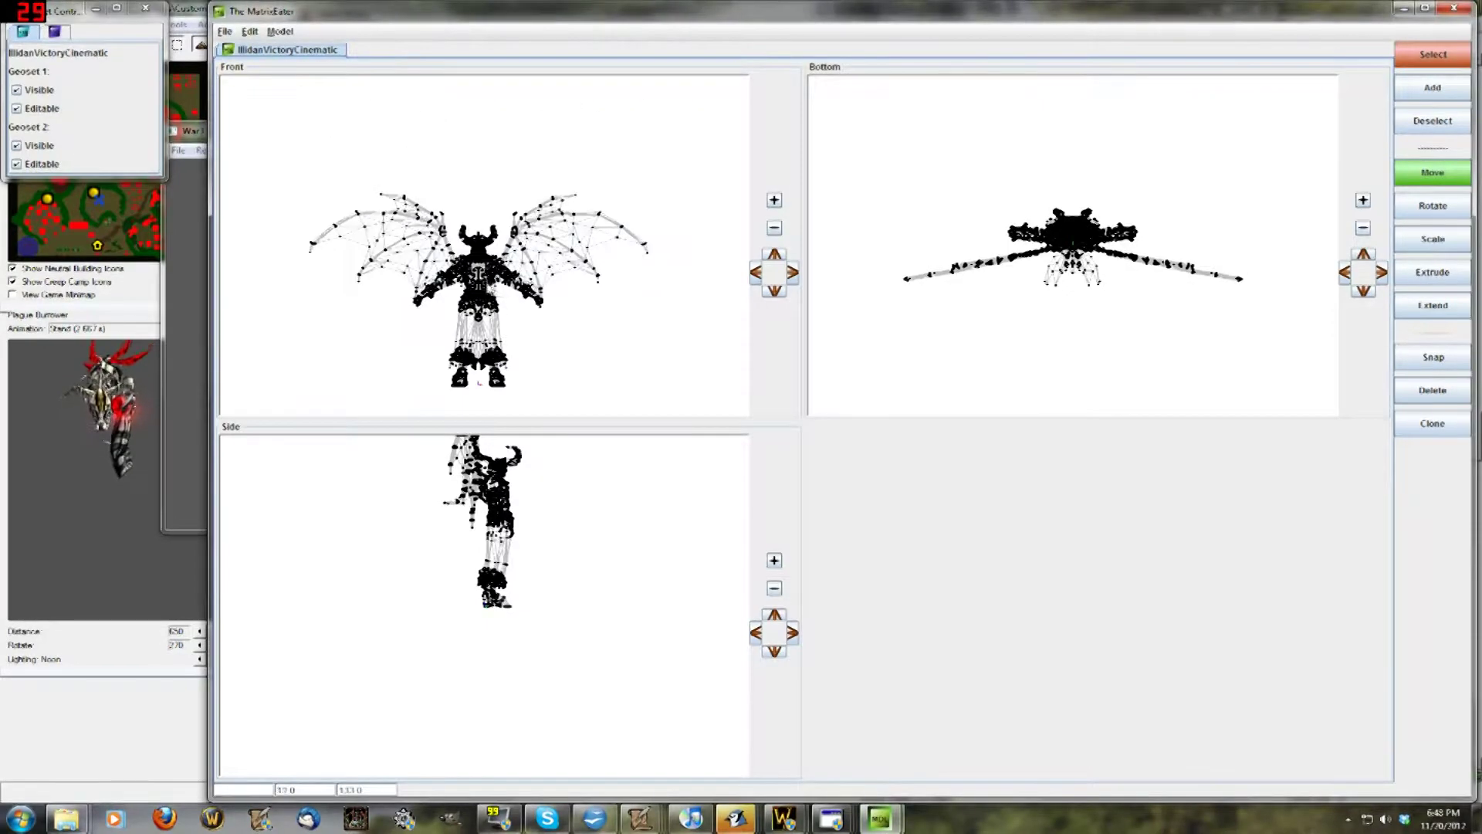
scroll(471, 287, up, 8)
scroll(486, 316, down, 3)
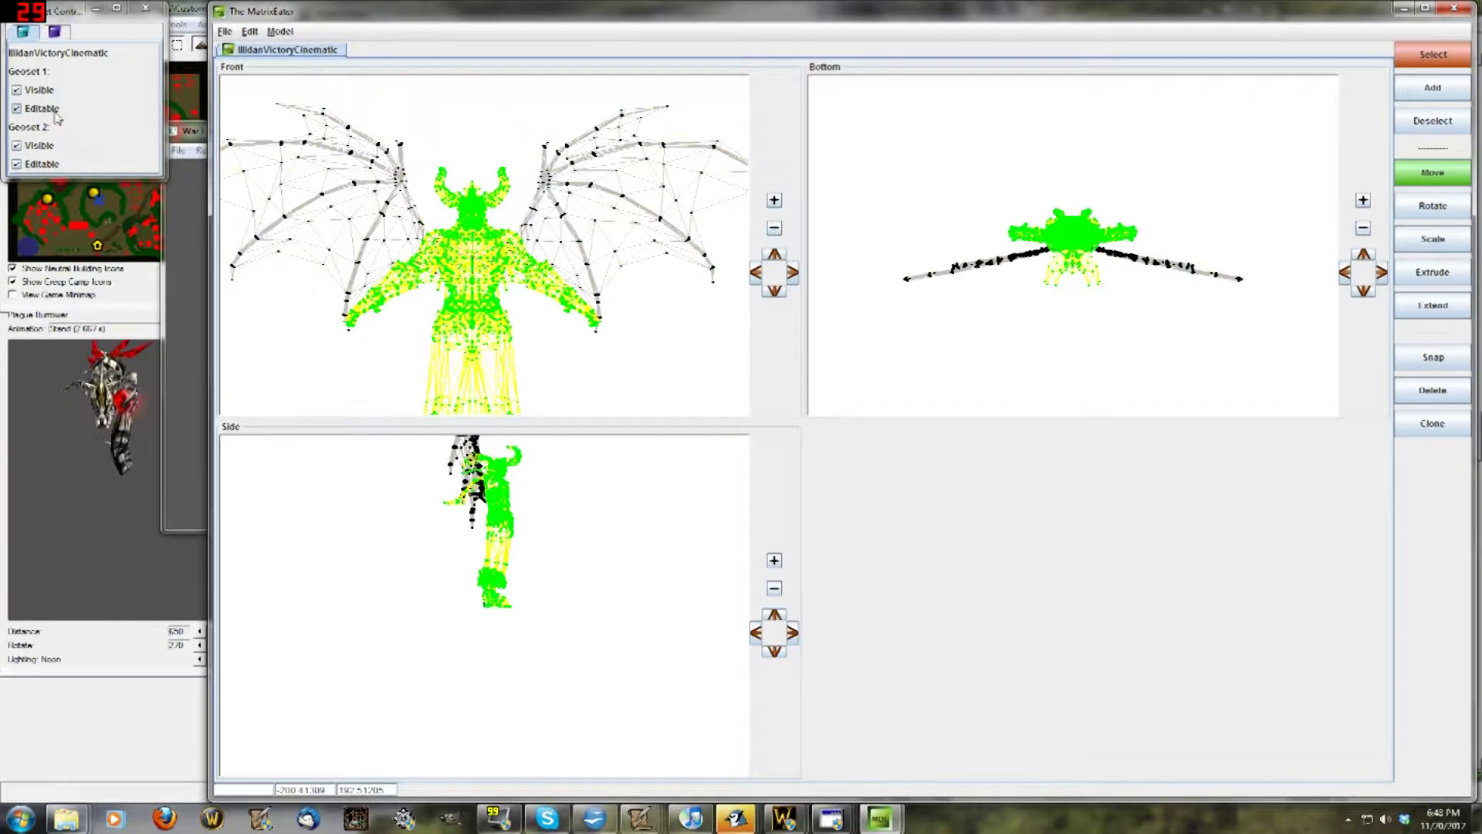
middle_drag(563, 383, 549, 364)
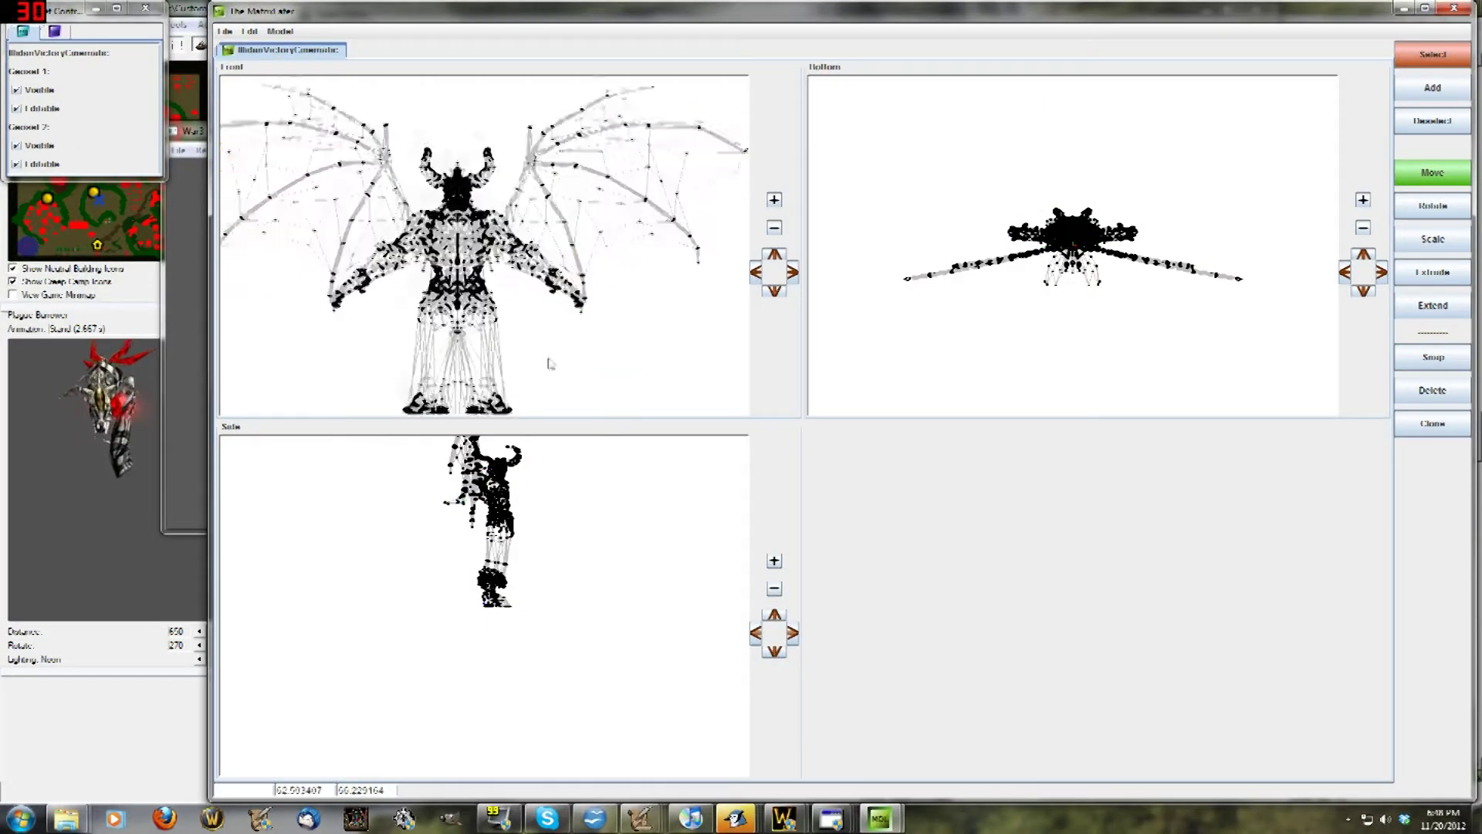
scroll(548, 363, up, 3)
scroll(549, 364, down, 3)
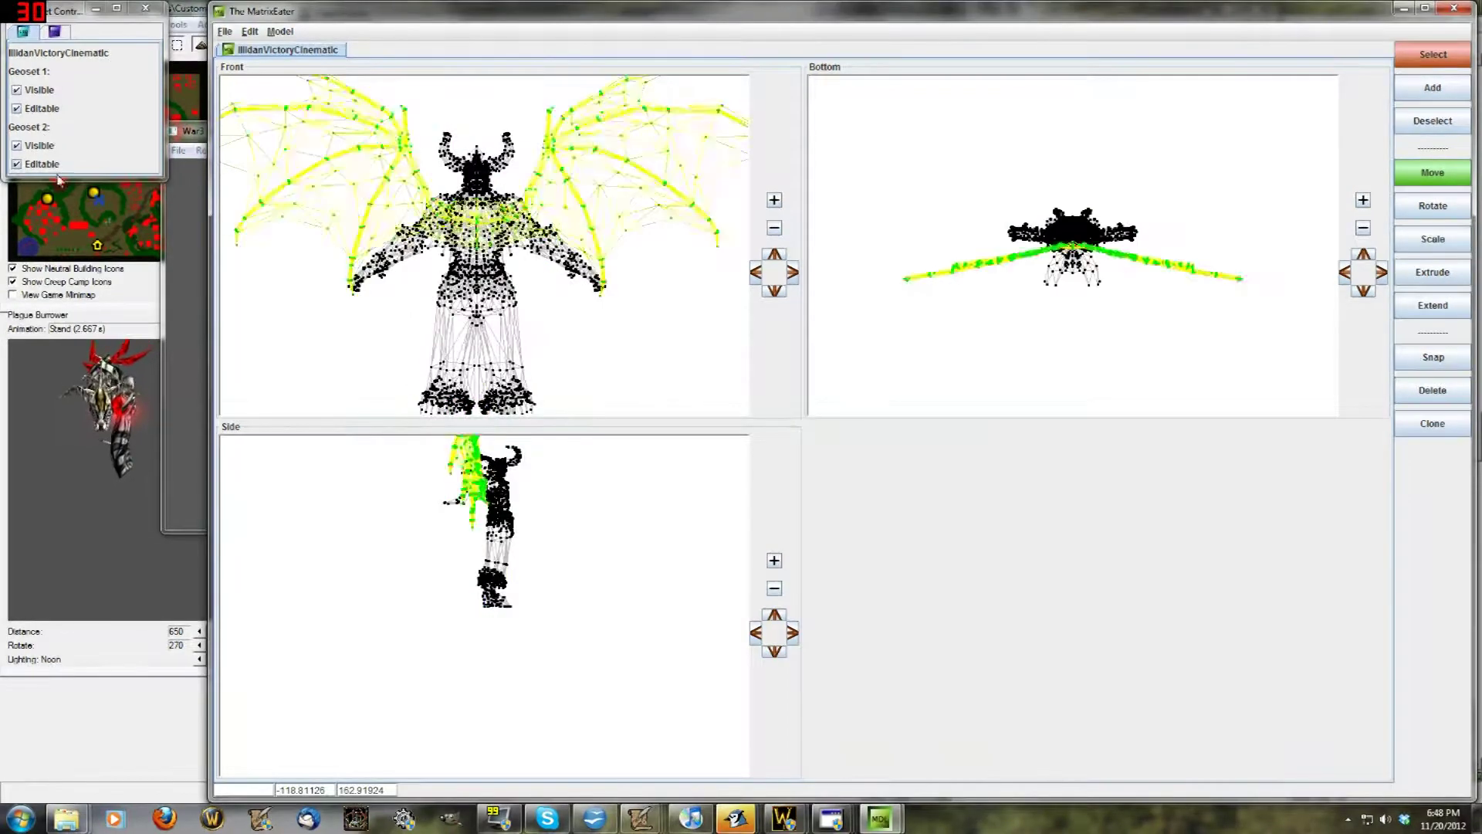
scroll(1019, 245, up, 2)
scroll(1019, 245, up, 1)
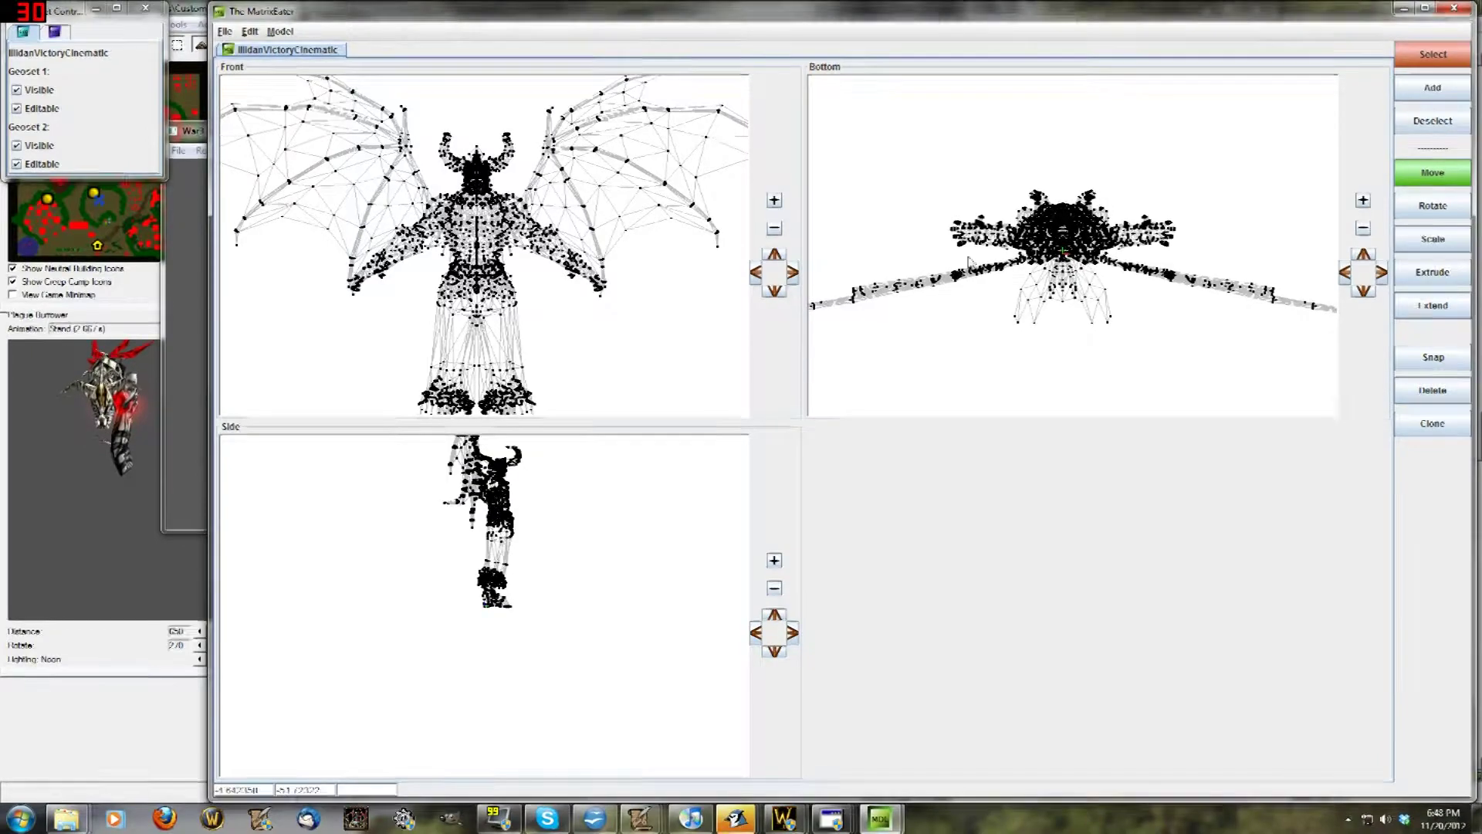
- Show the pivot points with their object names, inspect them in the front view, and hide both again
click(54, 31)
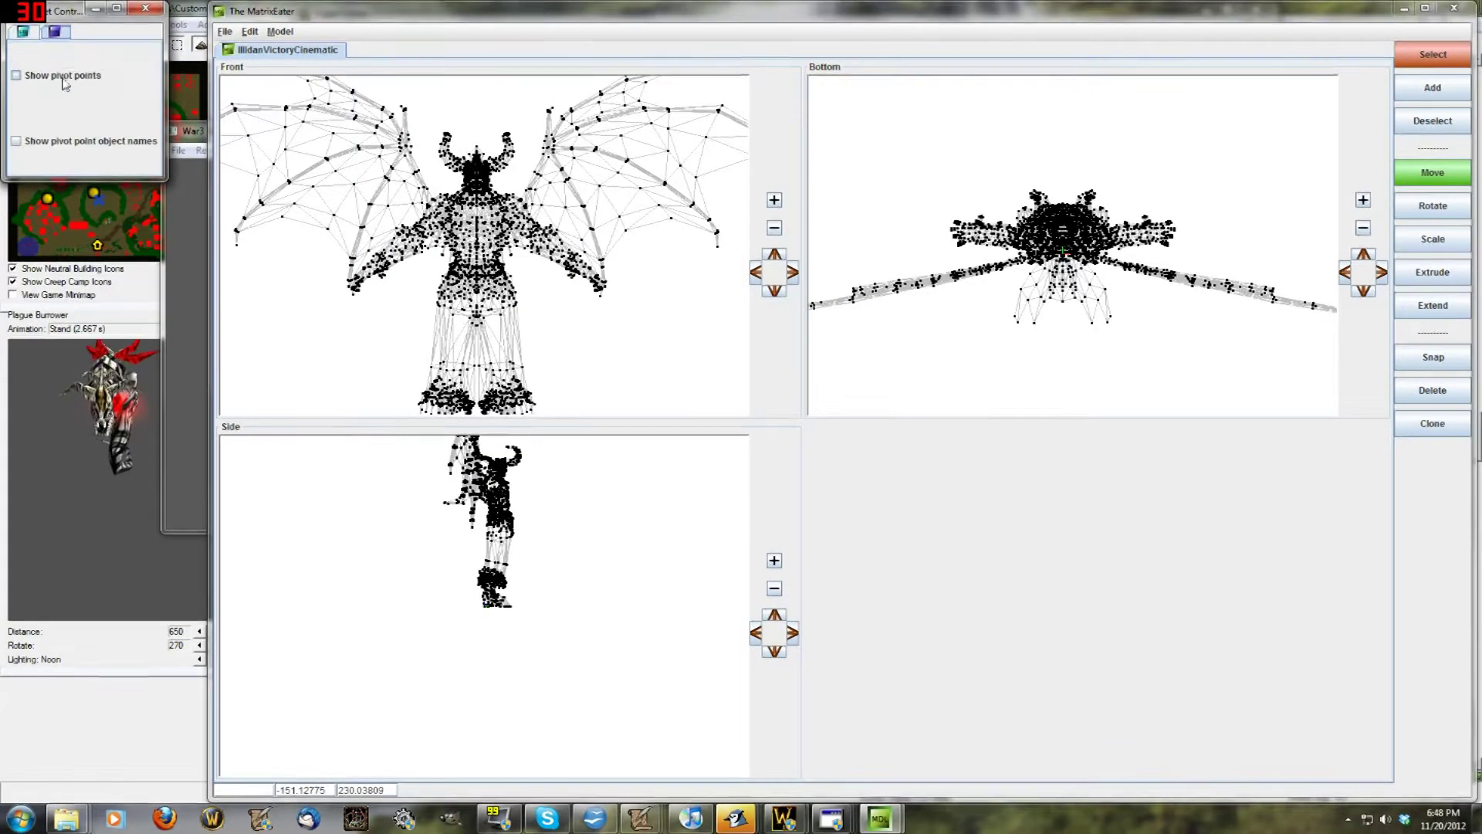
click(70, 139)
scroll(448, 204, down, 1)
scroll(447, 204, up, 3)
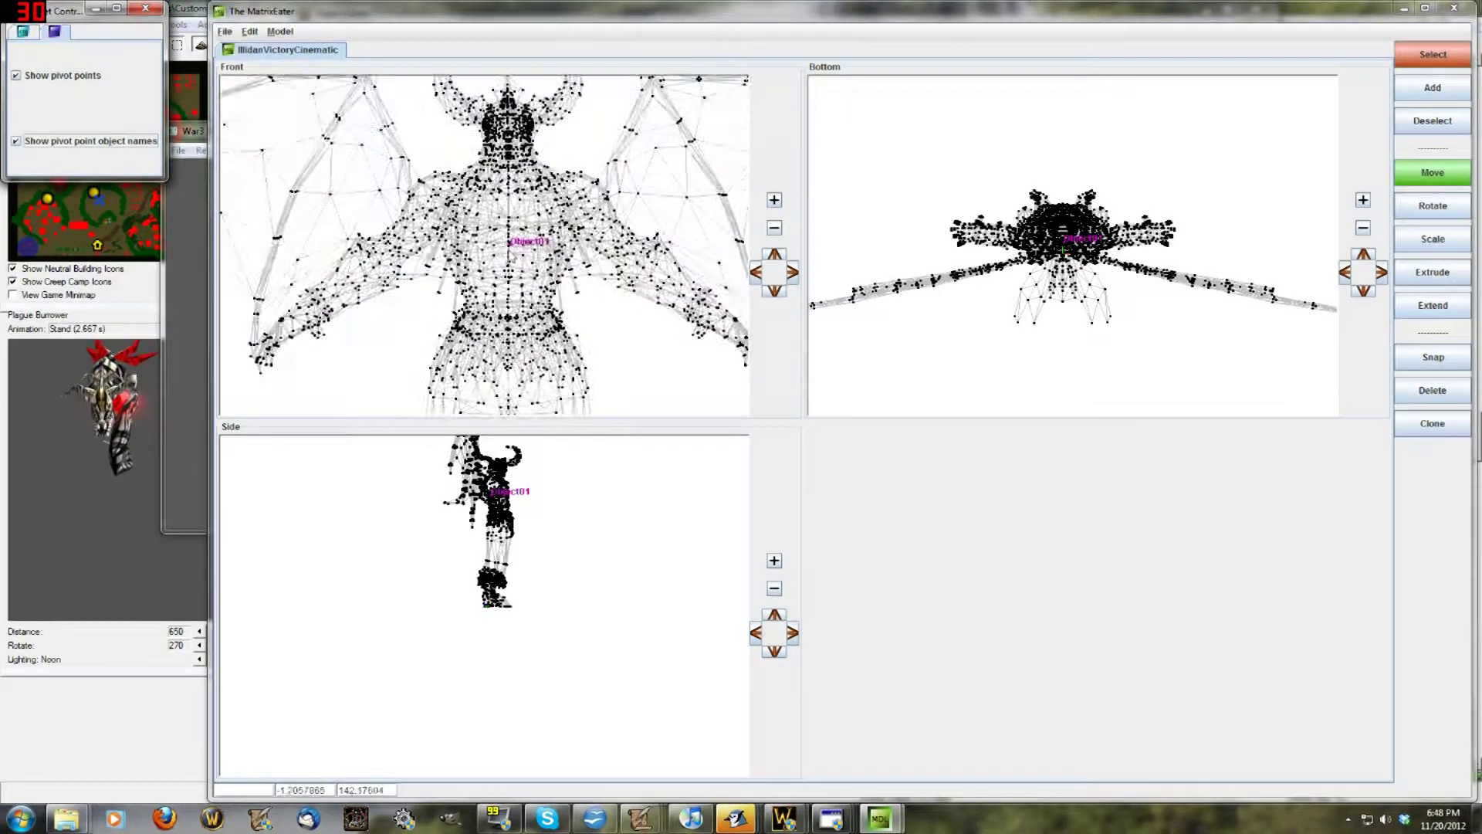
scroll(525, 236, down, 4)
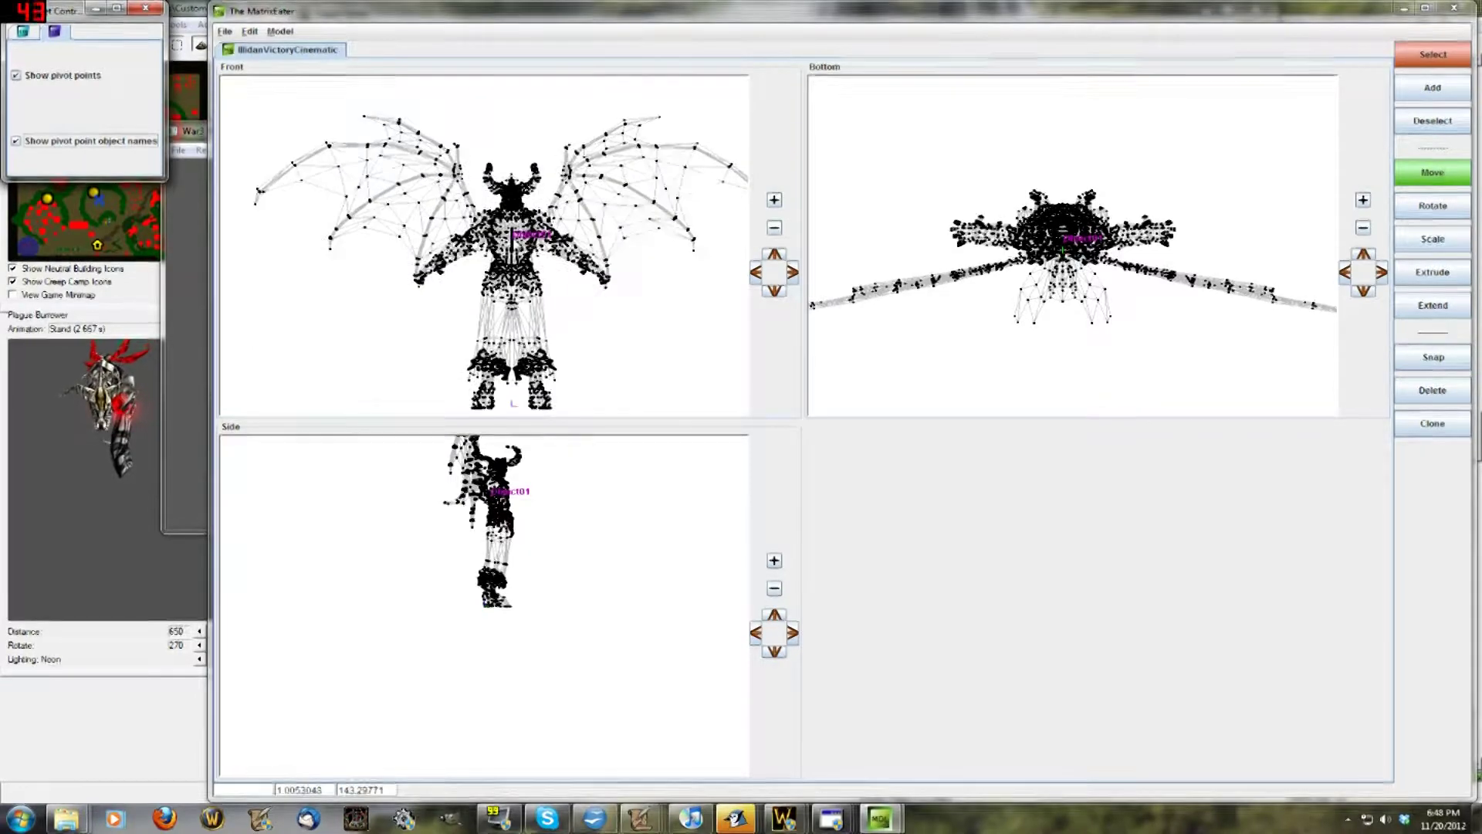
scroll(510, 235, up, 3)
scroll(509, 236, down, 3)
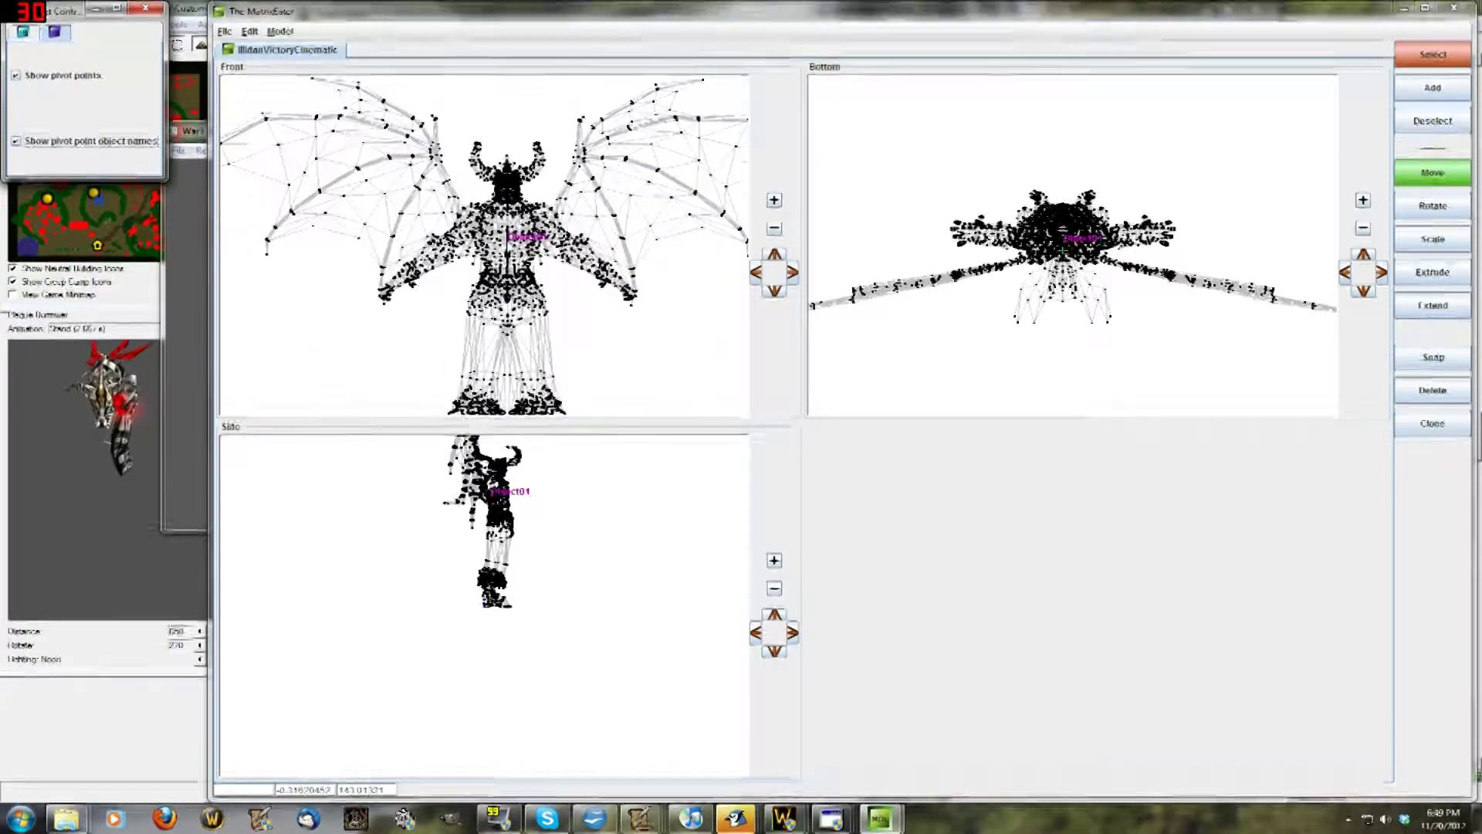
scroll(508, 236, down, 1)
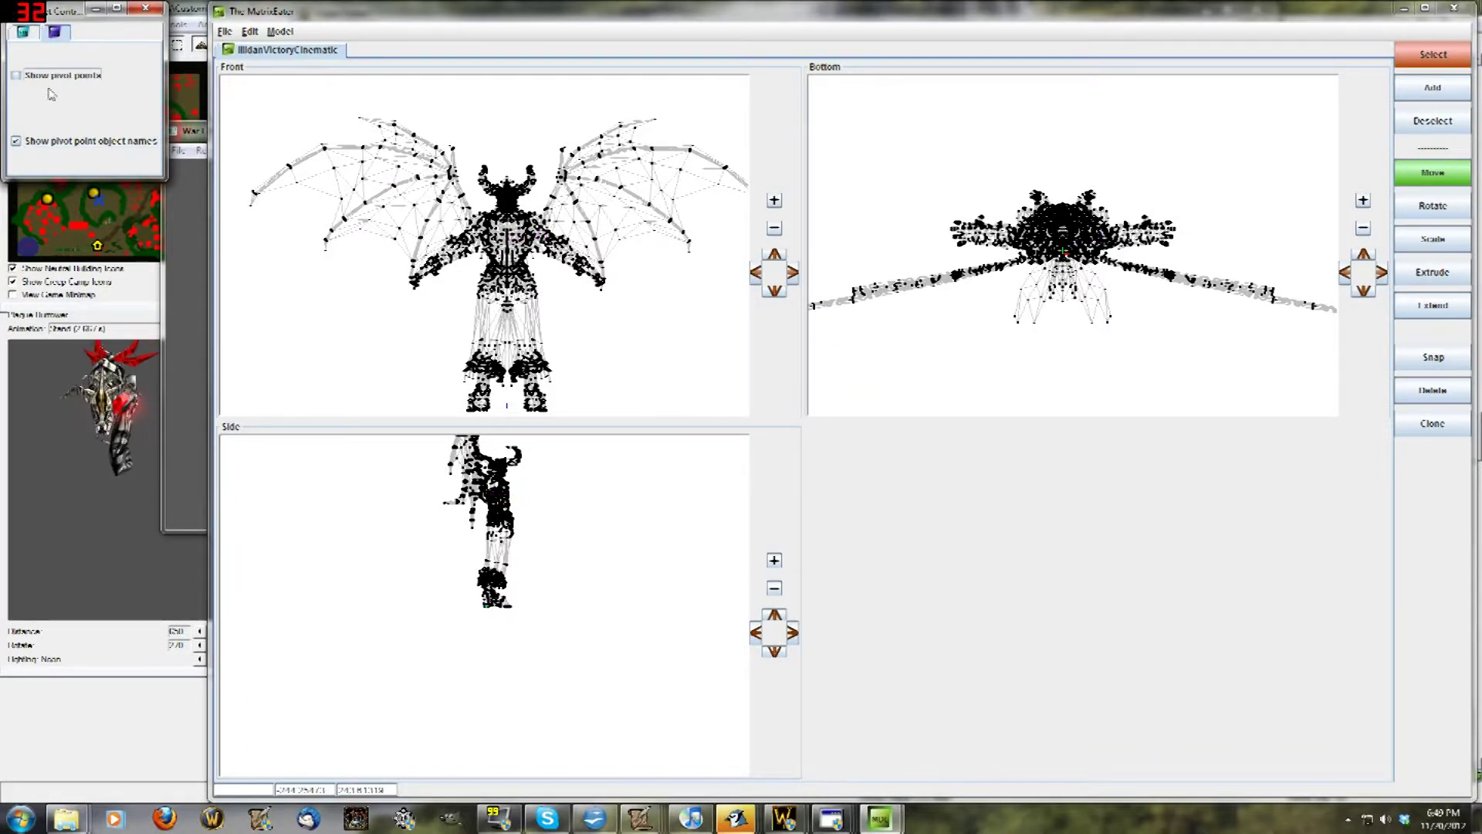
- Start importing EredarWarlock.mdl into the Illidan model and maximize the import window
click(226, 32)
click(234, 67)
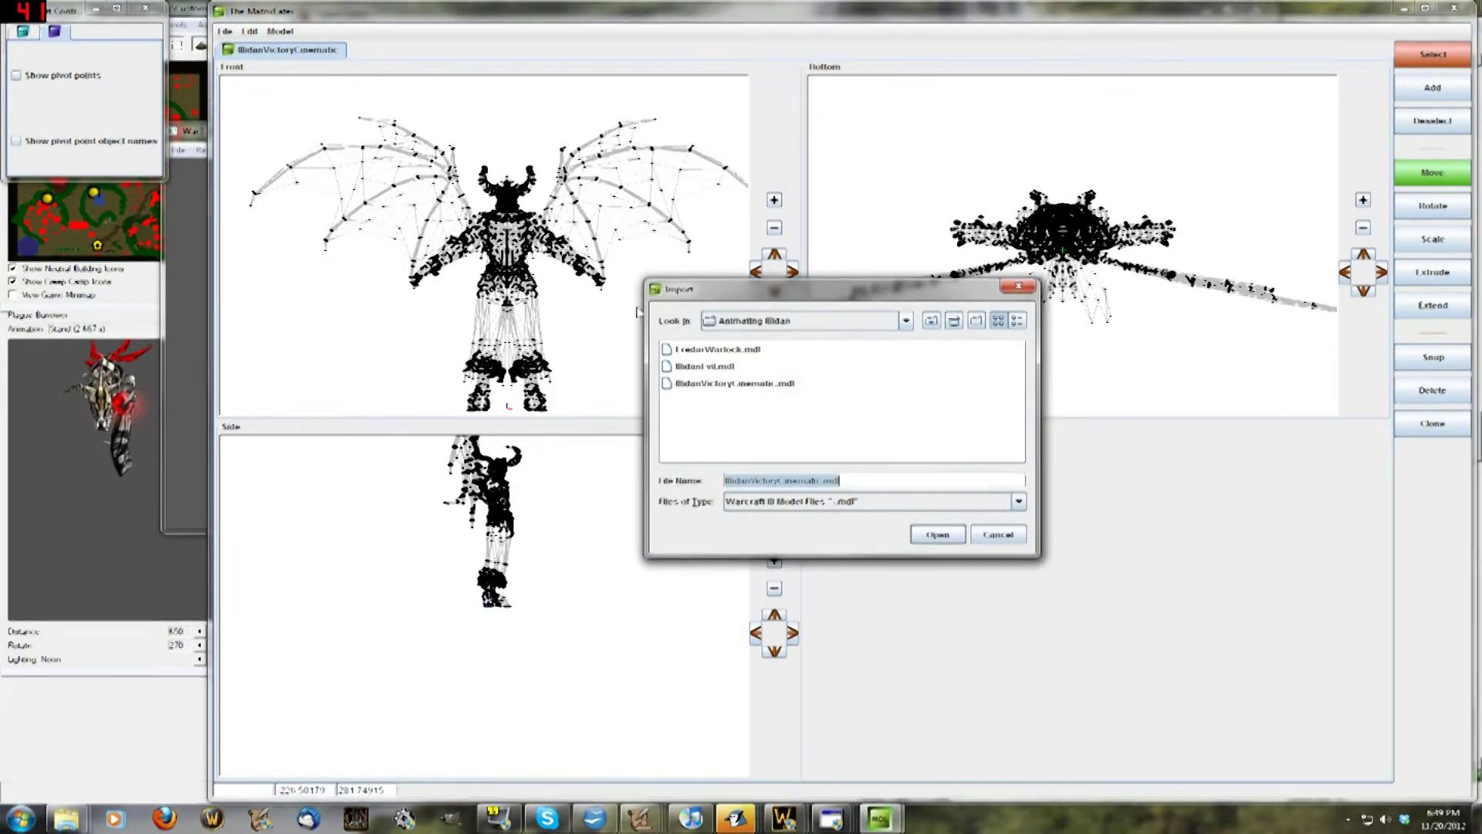
double_click(669, 355)
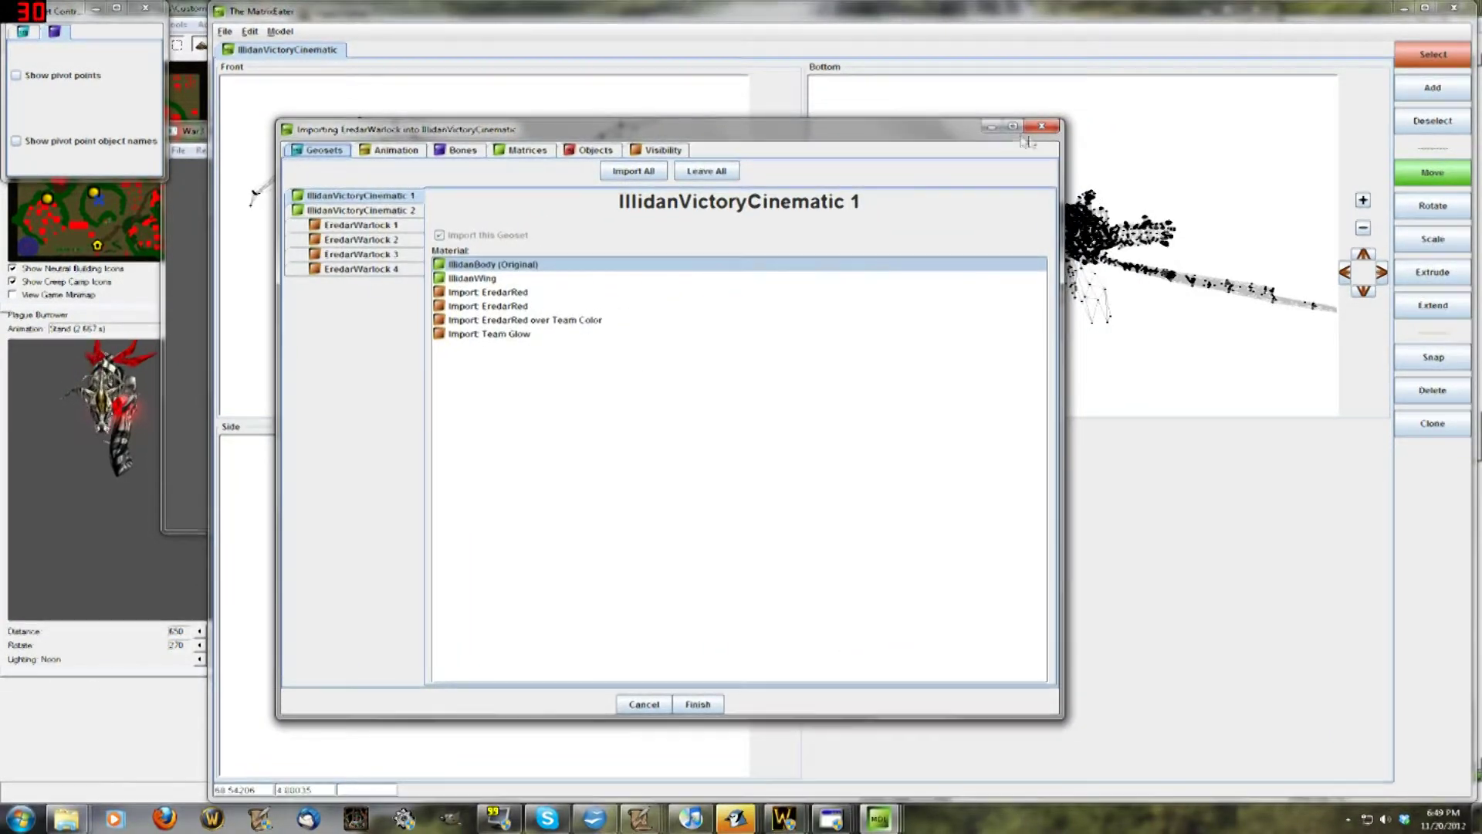
click(1084, 108)
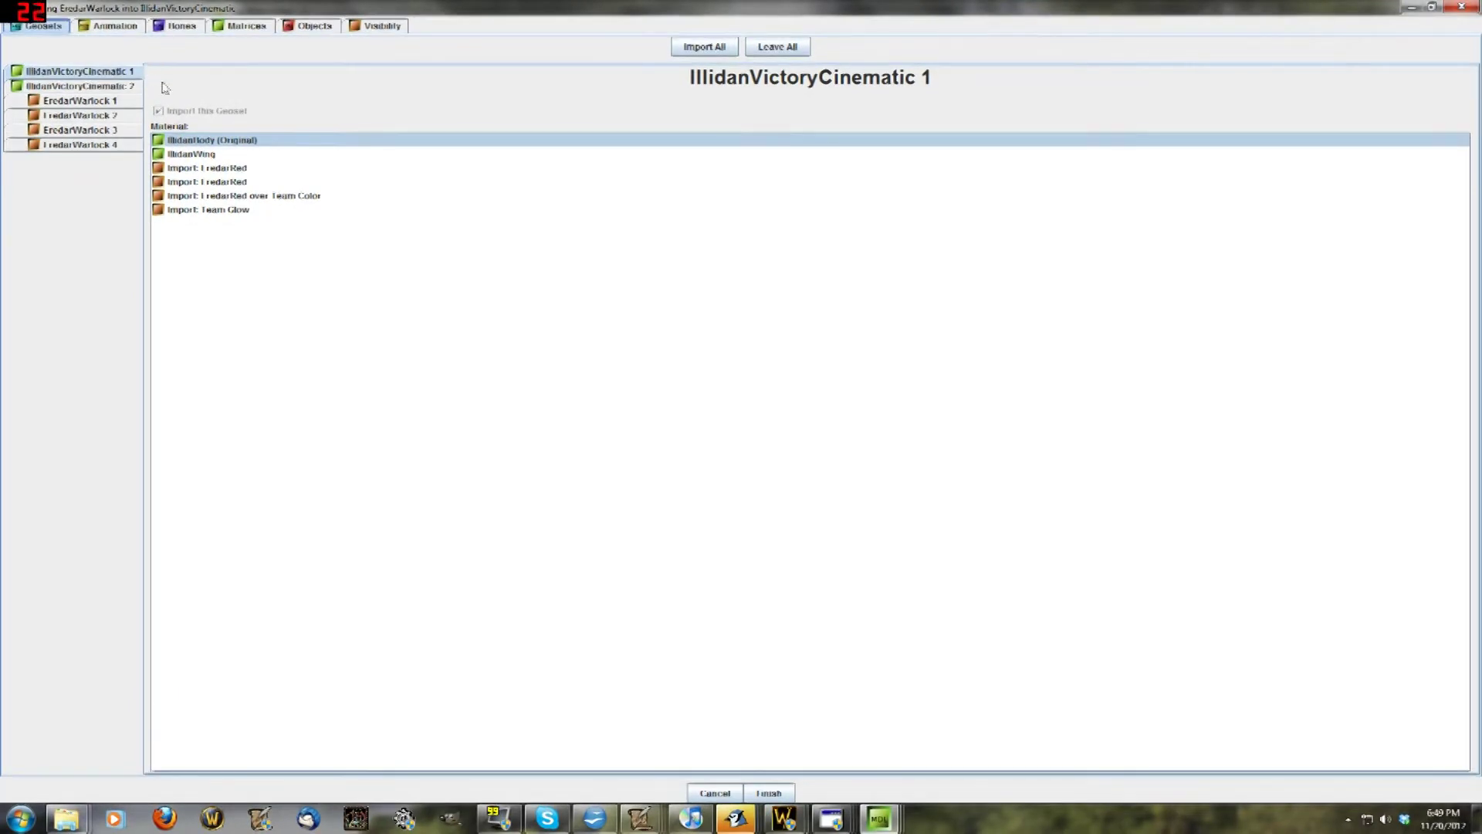
- Review the material choices for the two IllidanVictoryCinematic geosets
click(103, 86)
click(101, 74)
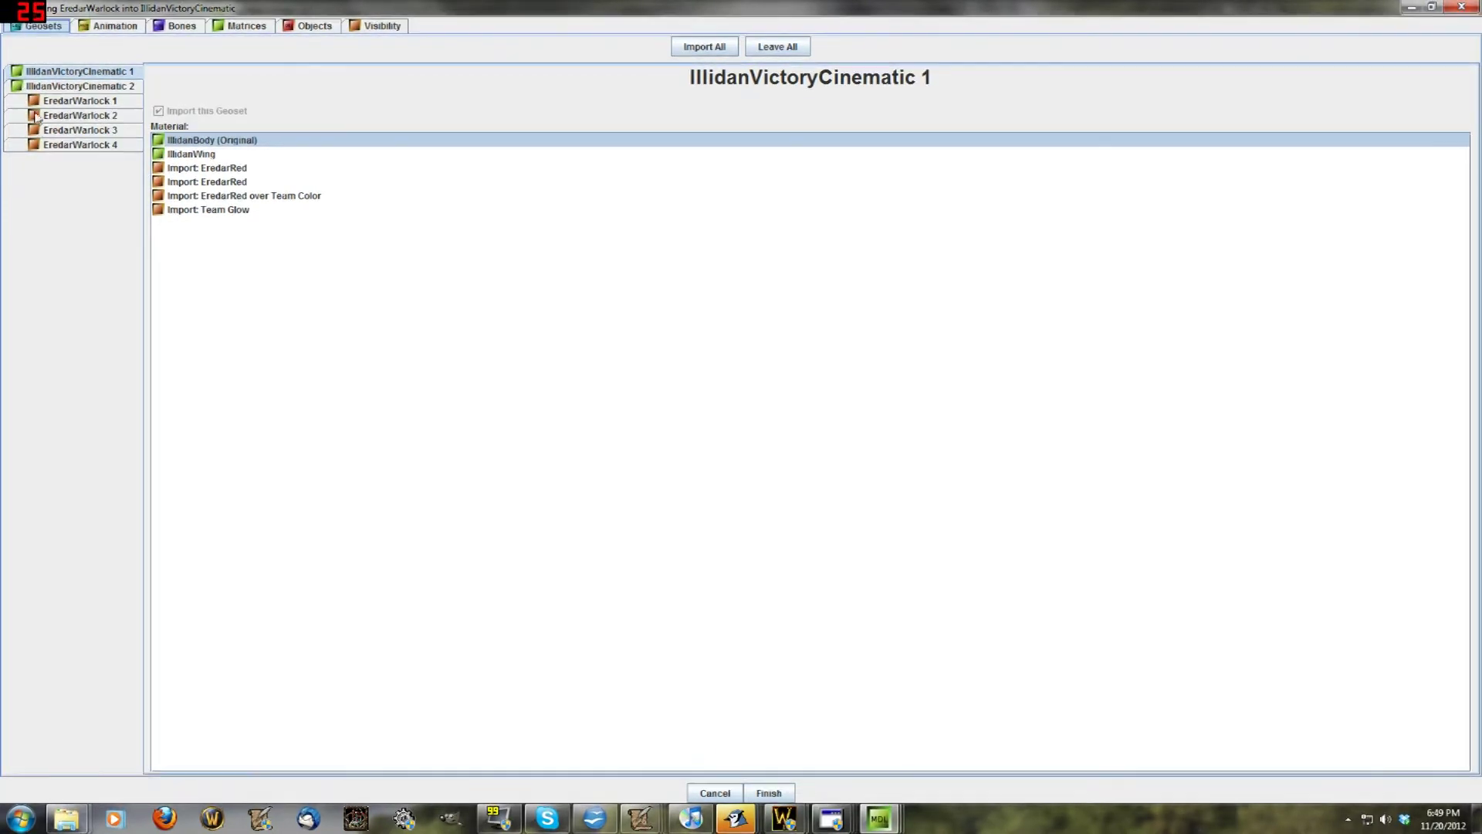
click(52, 87)
click(61, 74)
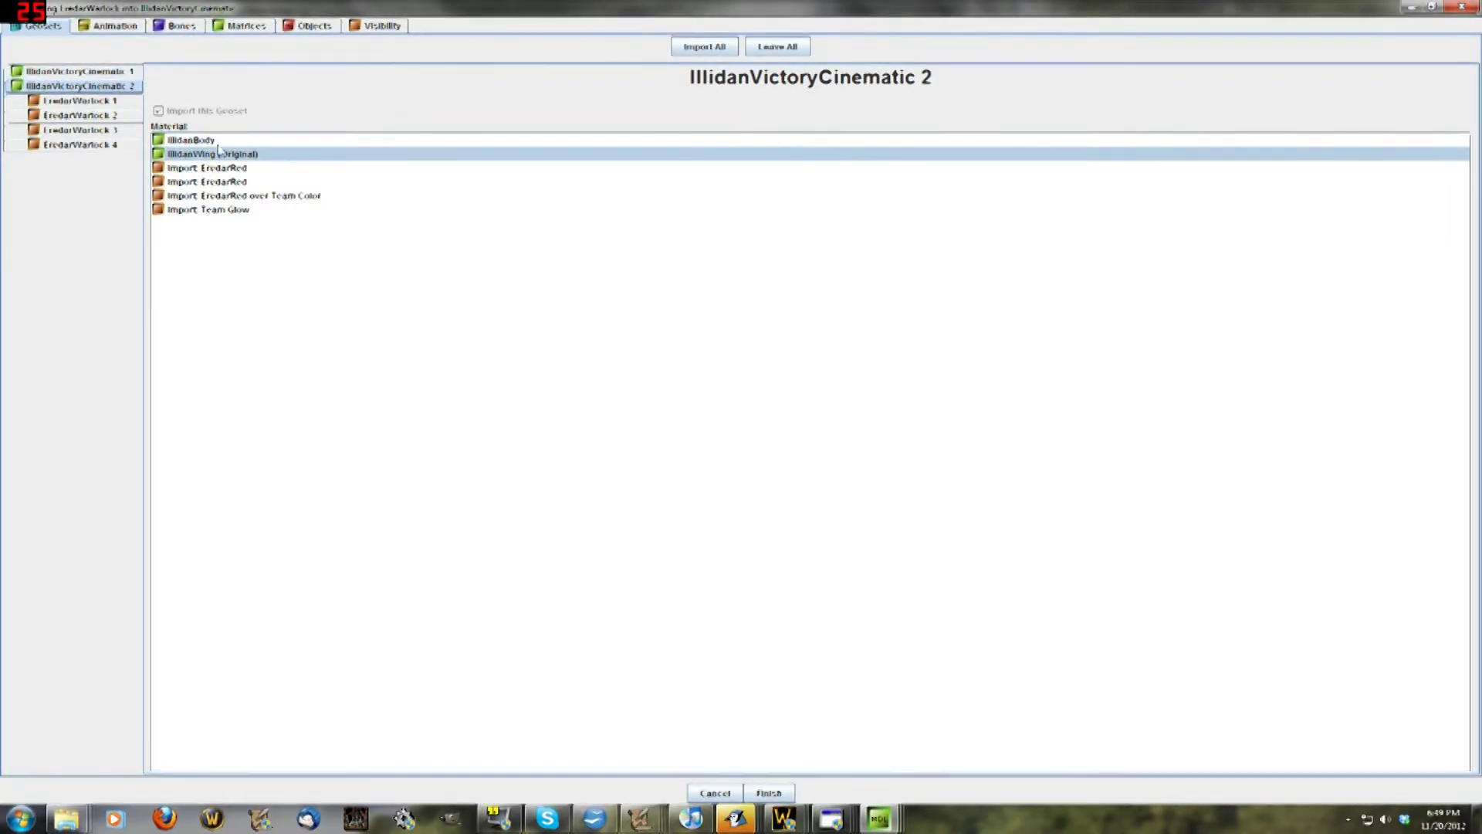
click(244, 182)
click(249, 195)
click(257, 169)
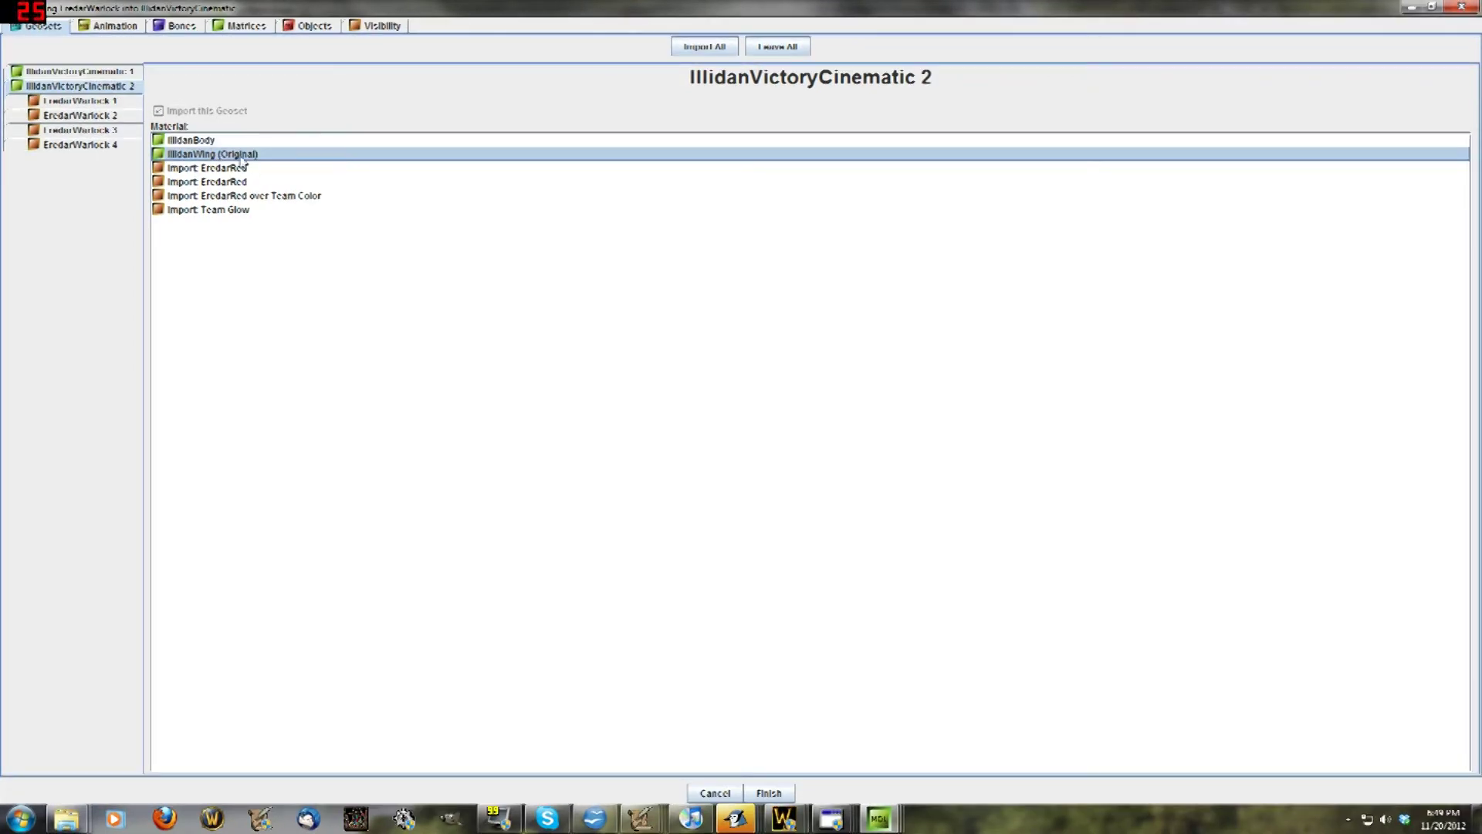
- Go through the four EredarWarlock geosets and leave all of them out of the import
click(113, 102)
click(115, 115)
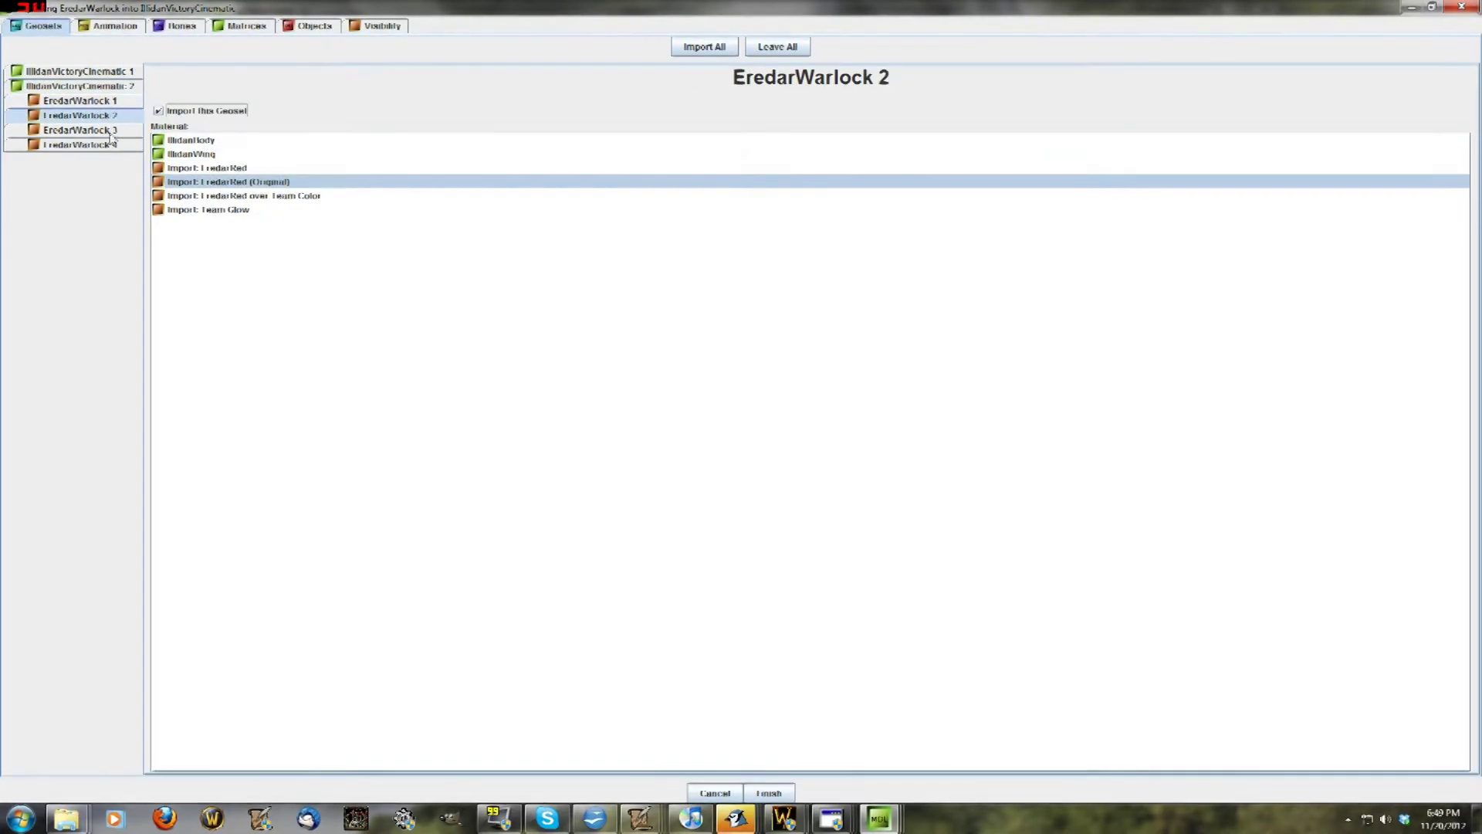
click(115, 145)
click(119, 130)
click(113, 100)
click(115, 115)
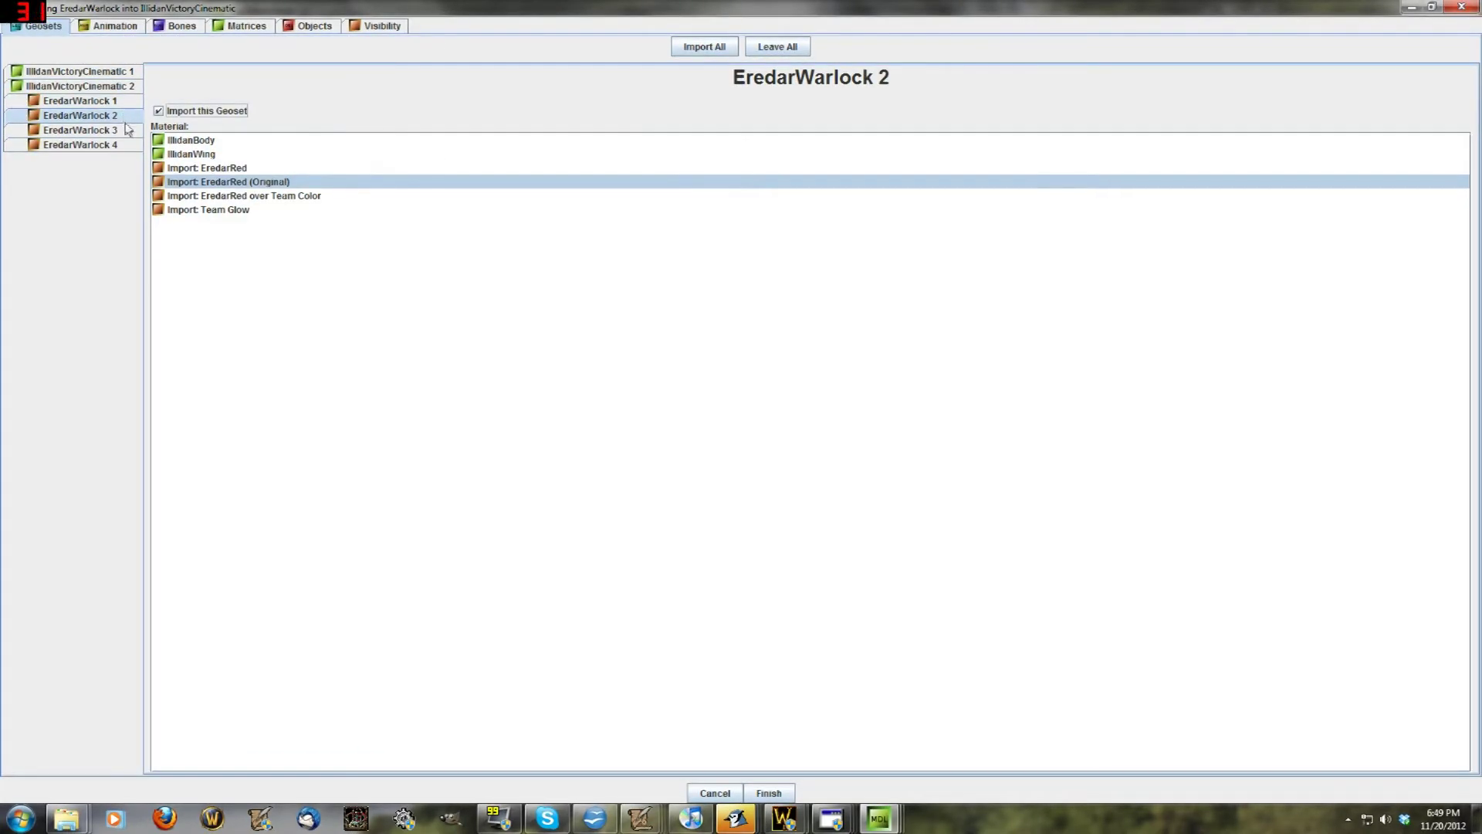
click(118, 130)
click(130, 102)
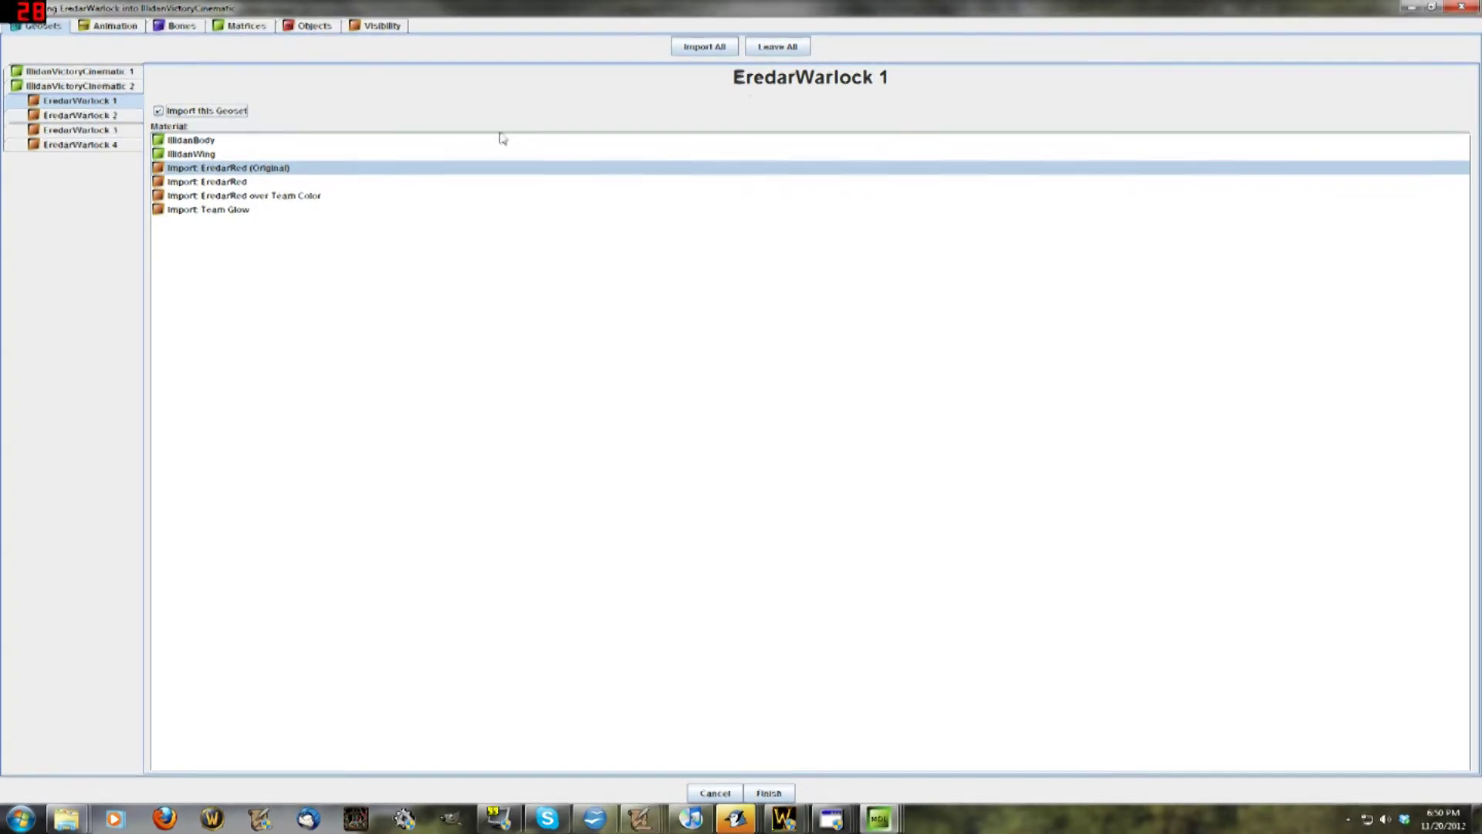
click(778, 48)
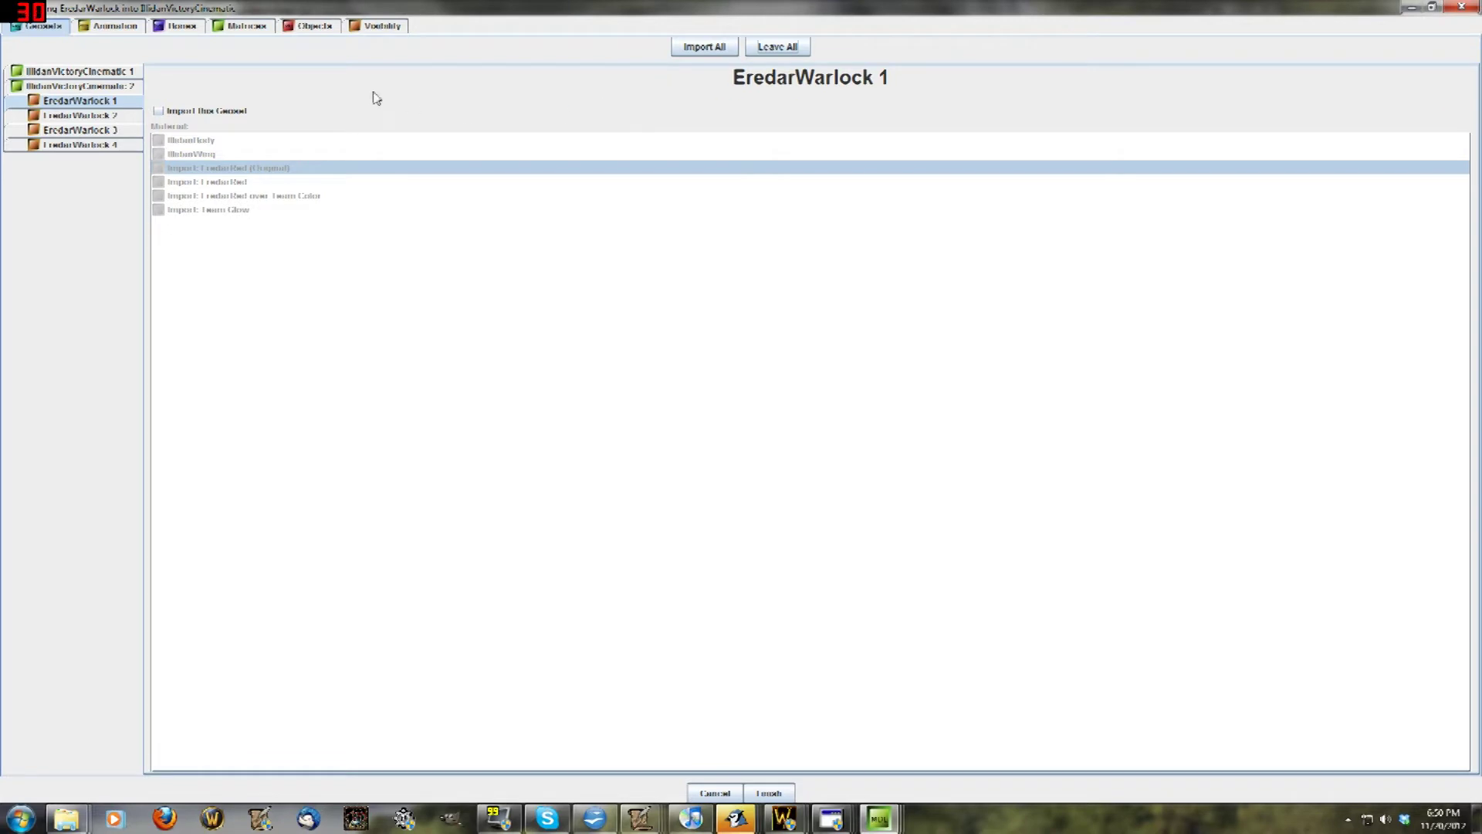
- Look through the EredarWarlock animation sequences offered for import, including Stand, Spell Slam, Death and Dissipate
click(128, 28)
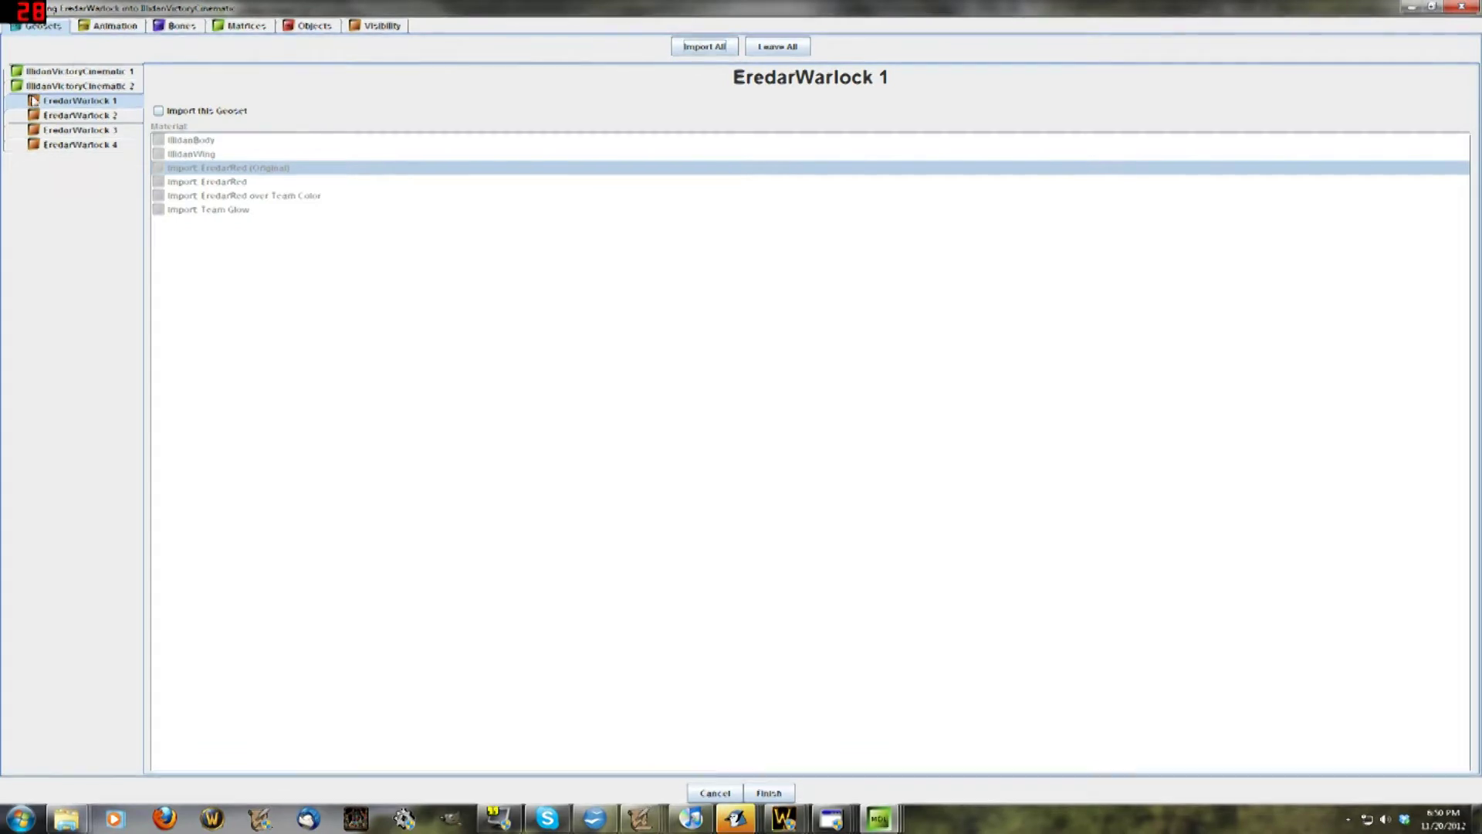
click(116, 26)
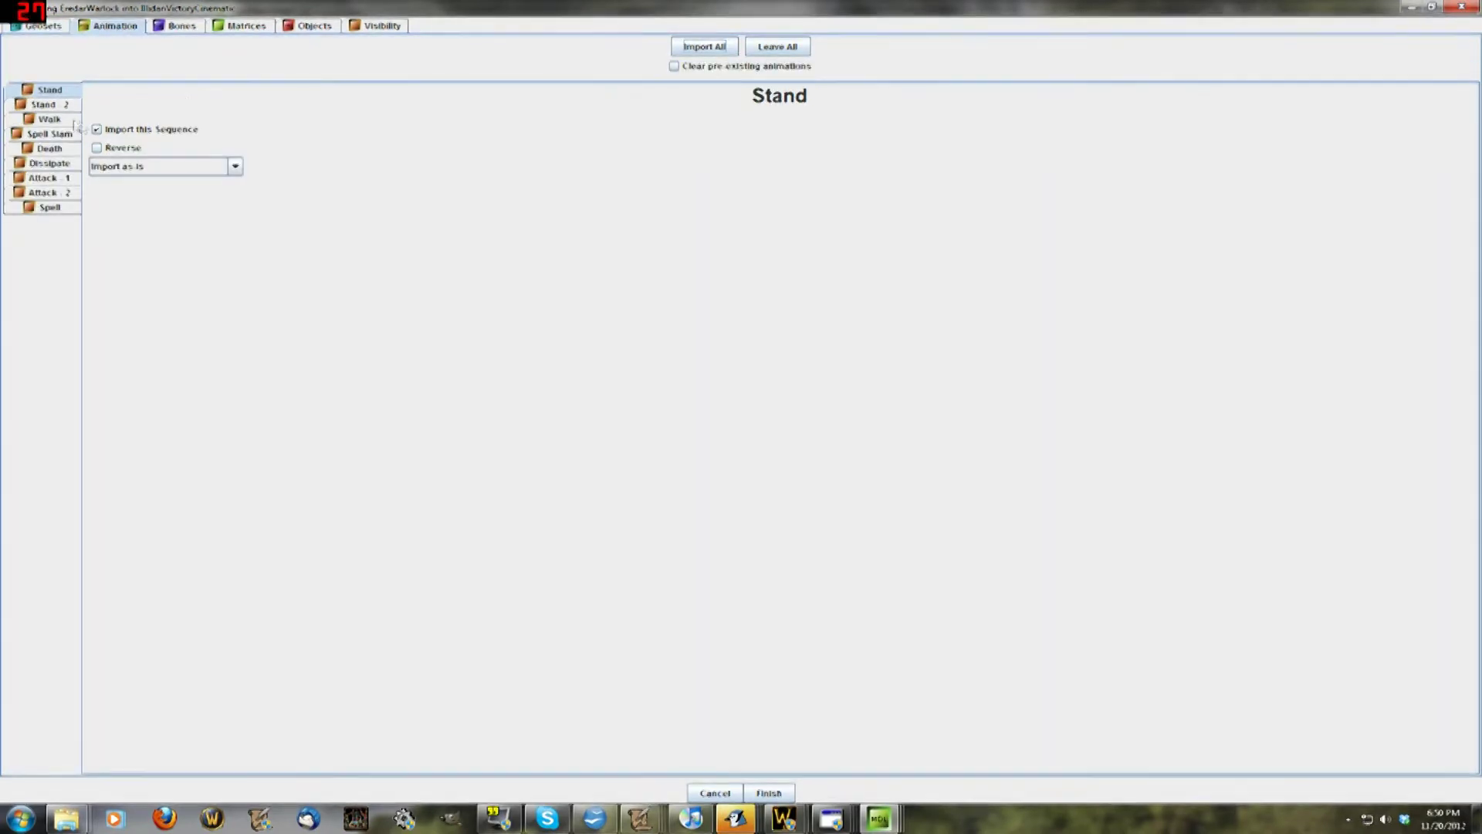
click(46, 105)
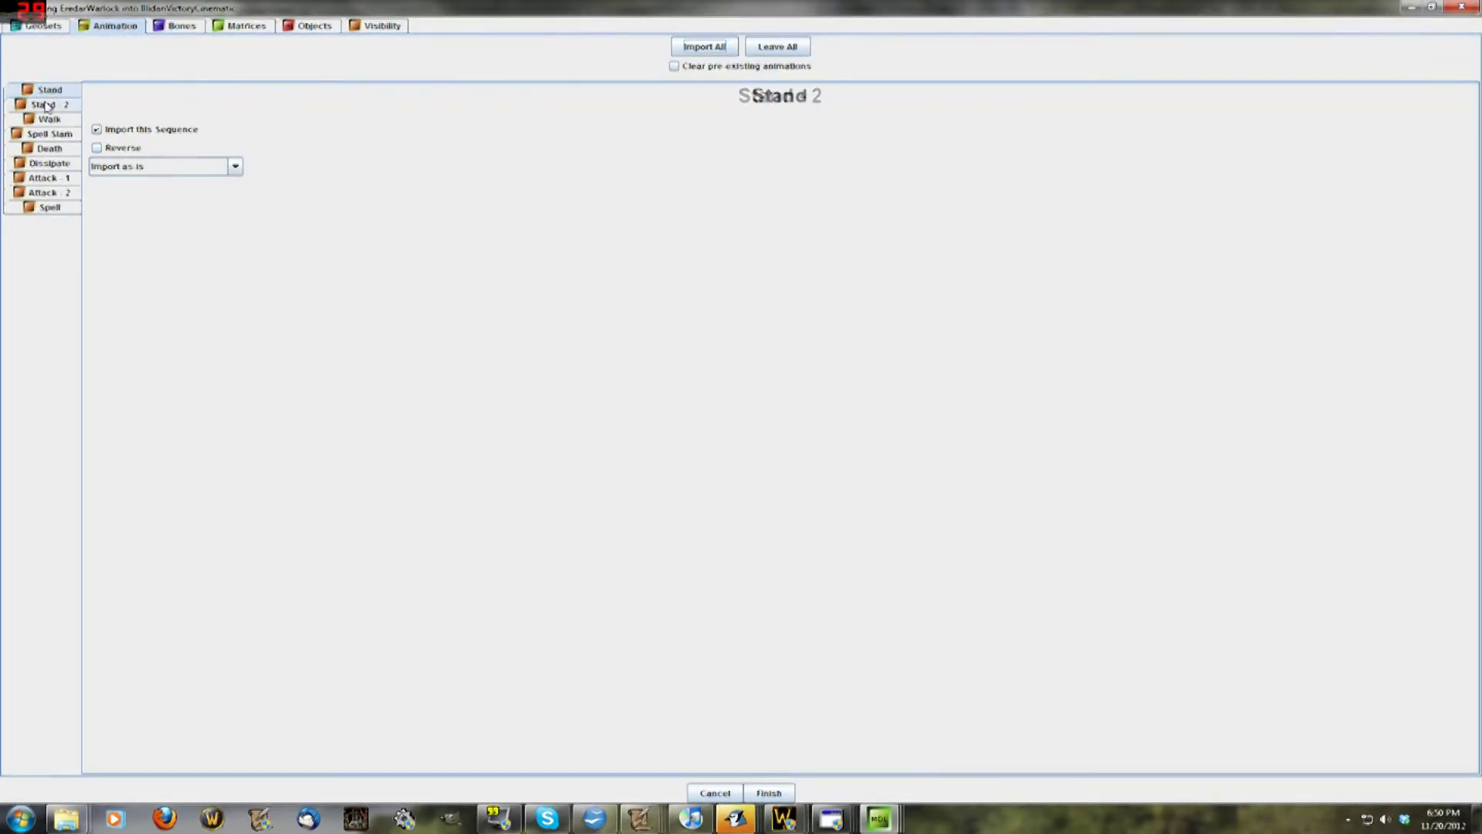
click(51, 148)
click(51, 163)
click(51, 148)
click(76, 165)
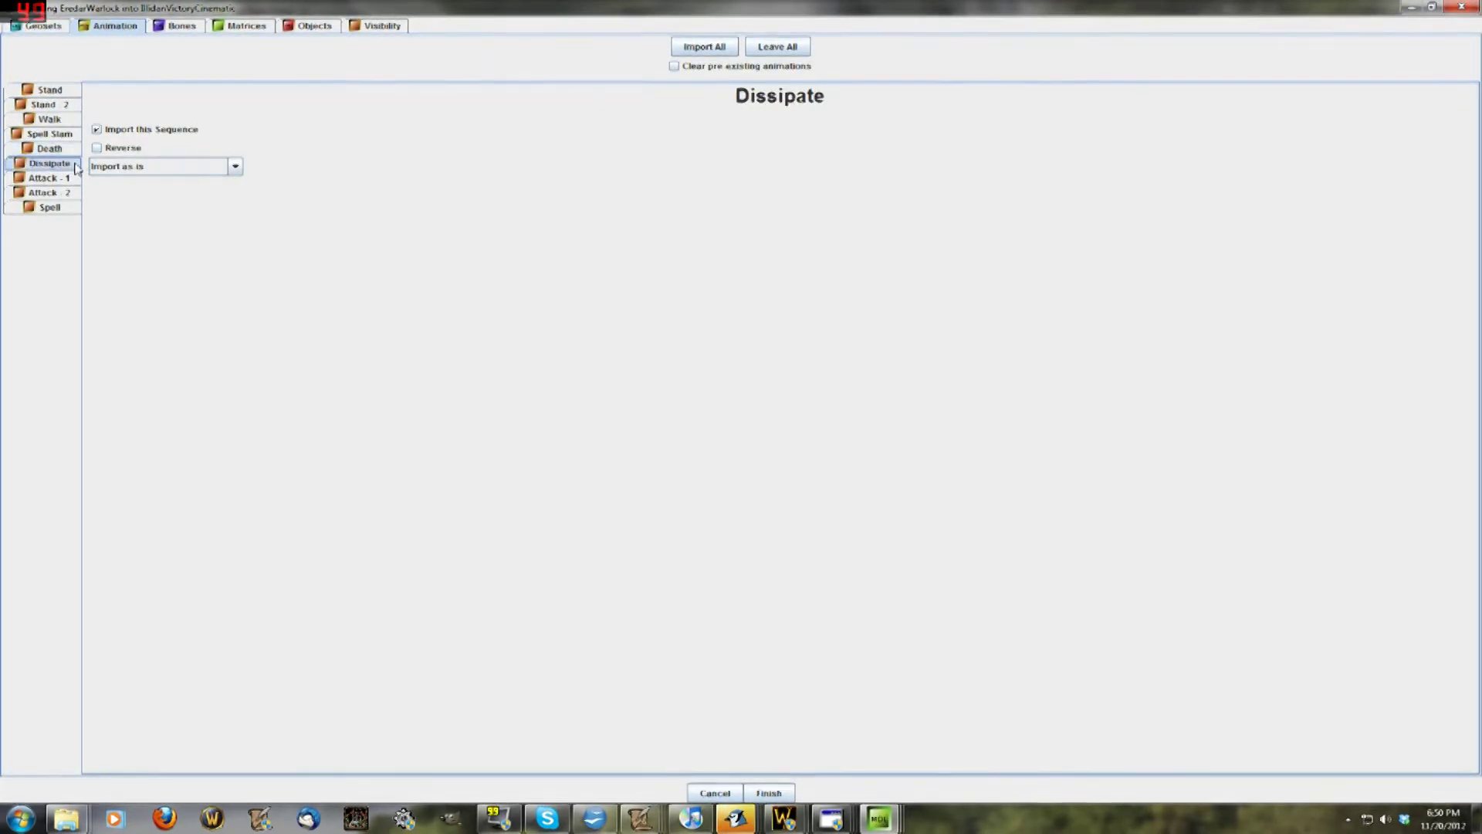
click(49, 134)
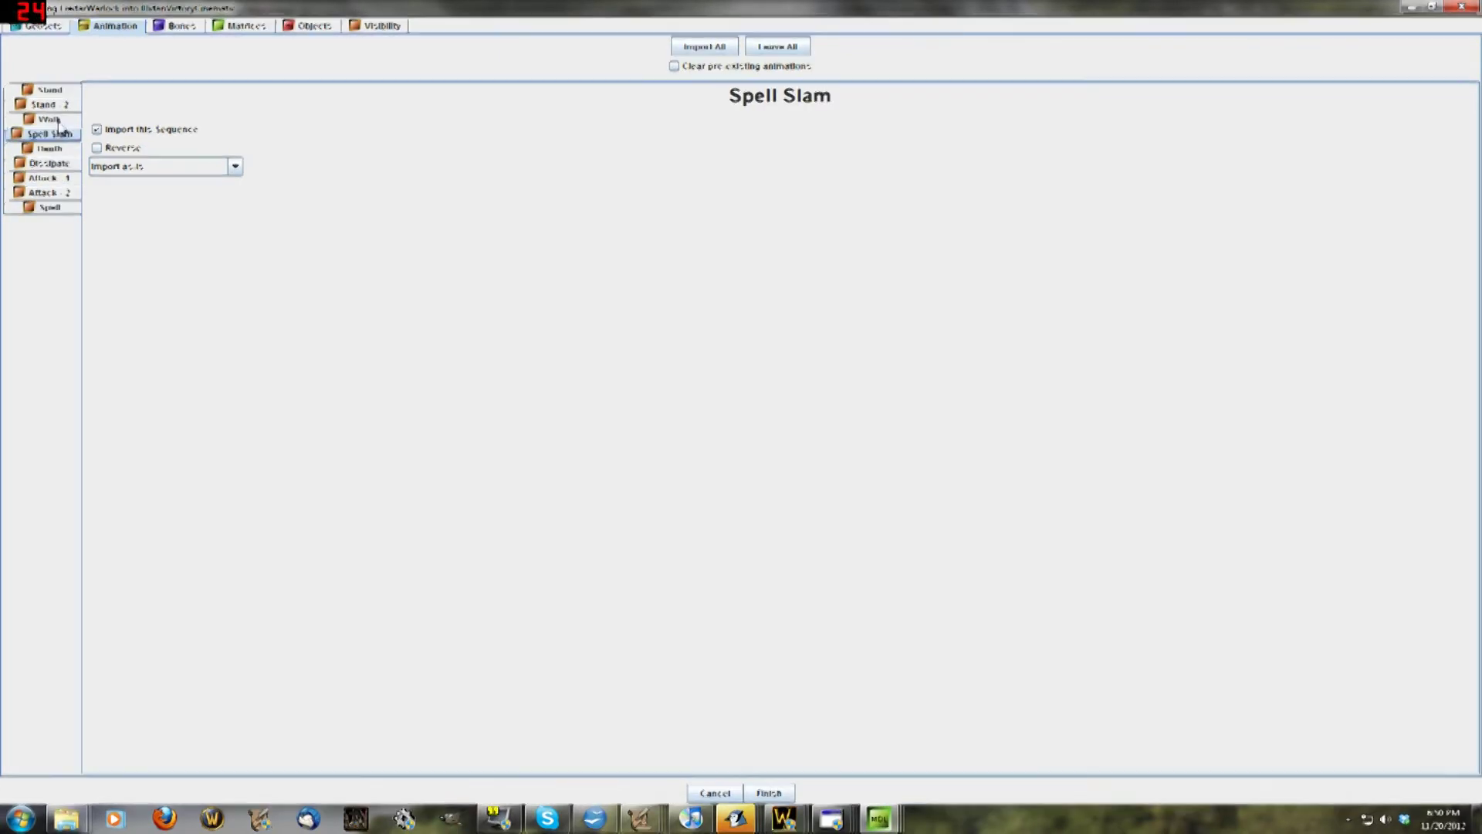
click(44, 105)
click(50, 89)
click(186, 26)
click(114, 26)
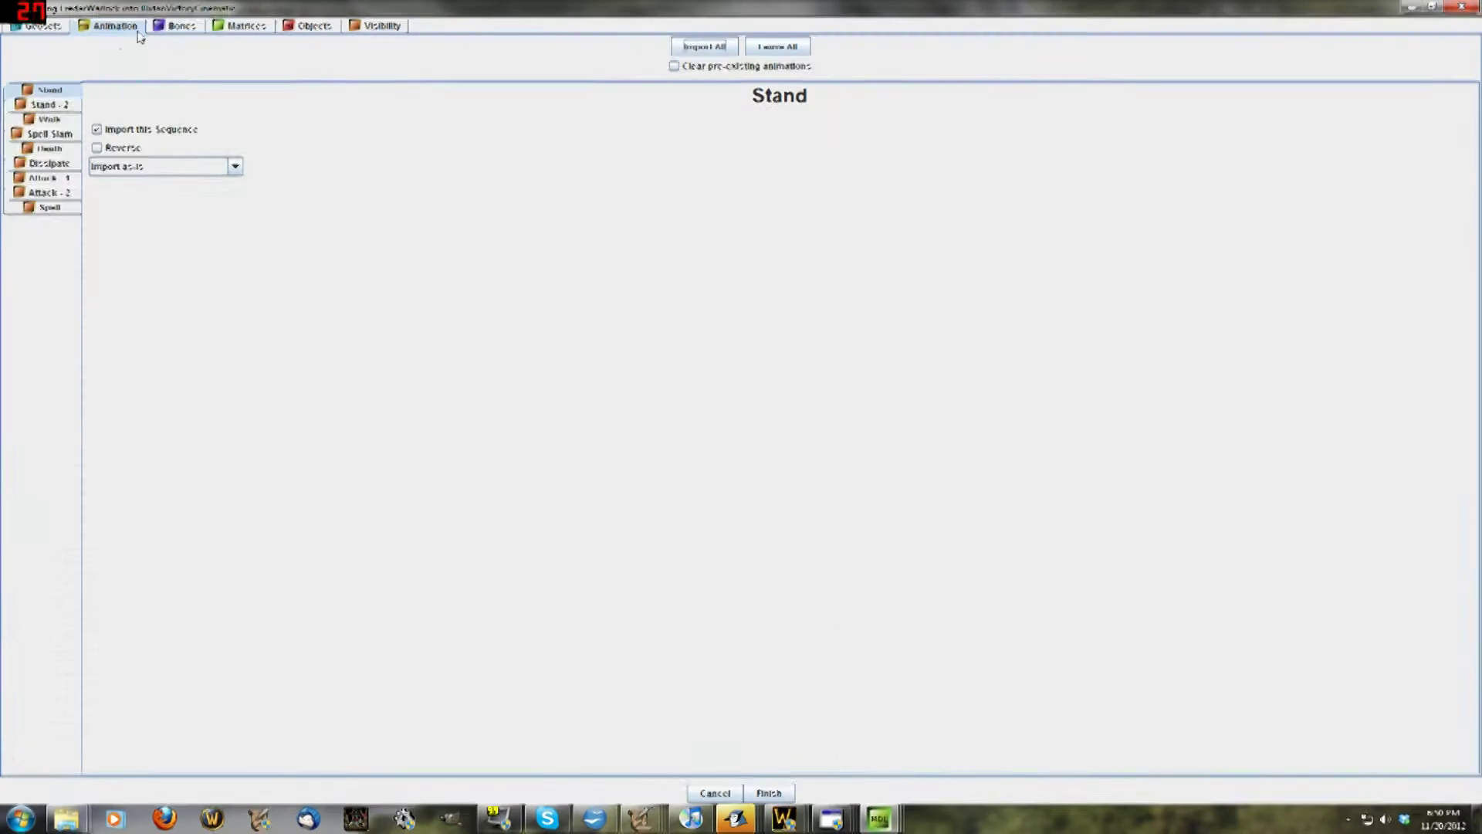
- Try renaming the Dissipate sequence to Decay for the import, and return it to Import as-is
click(120, 173)
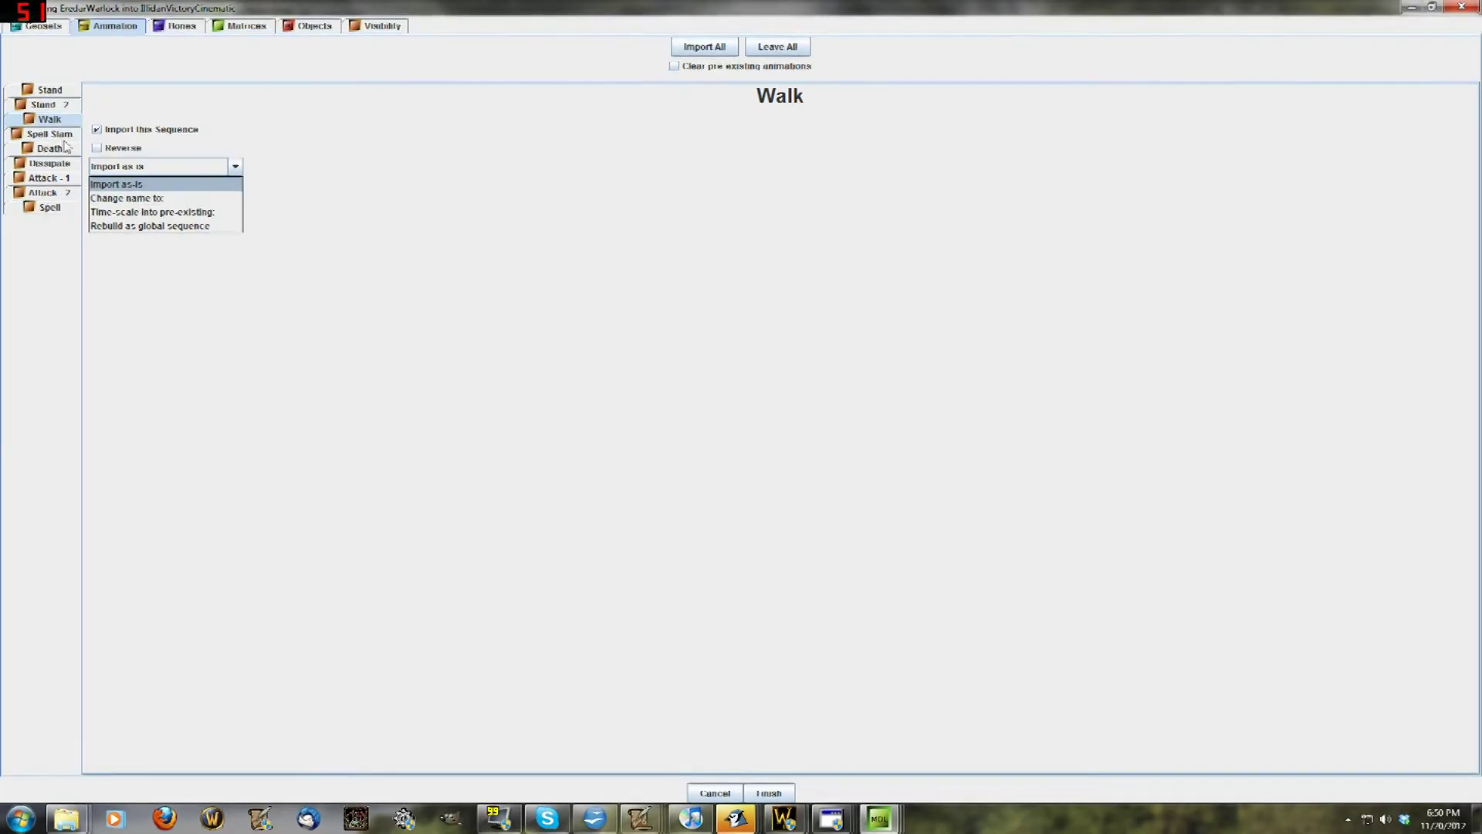
click(62, 163)
click(155, 166)
click(154, 197)
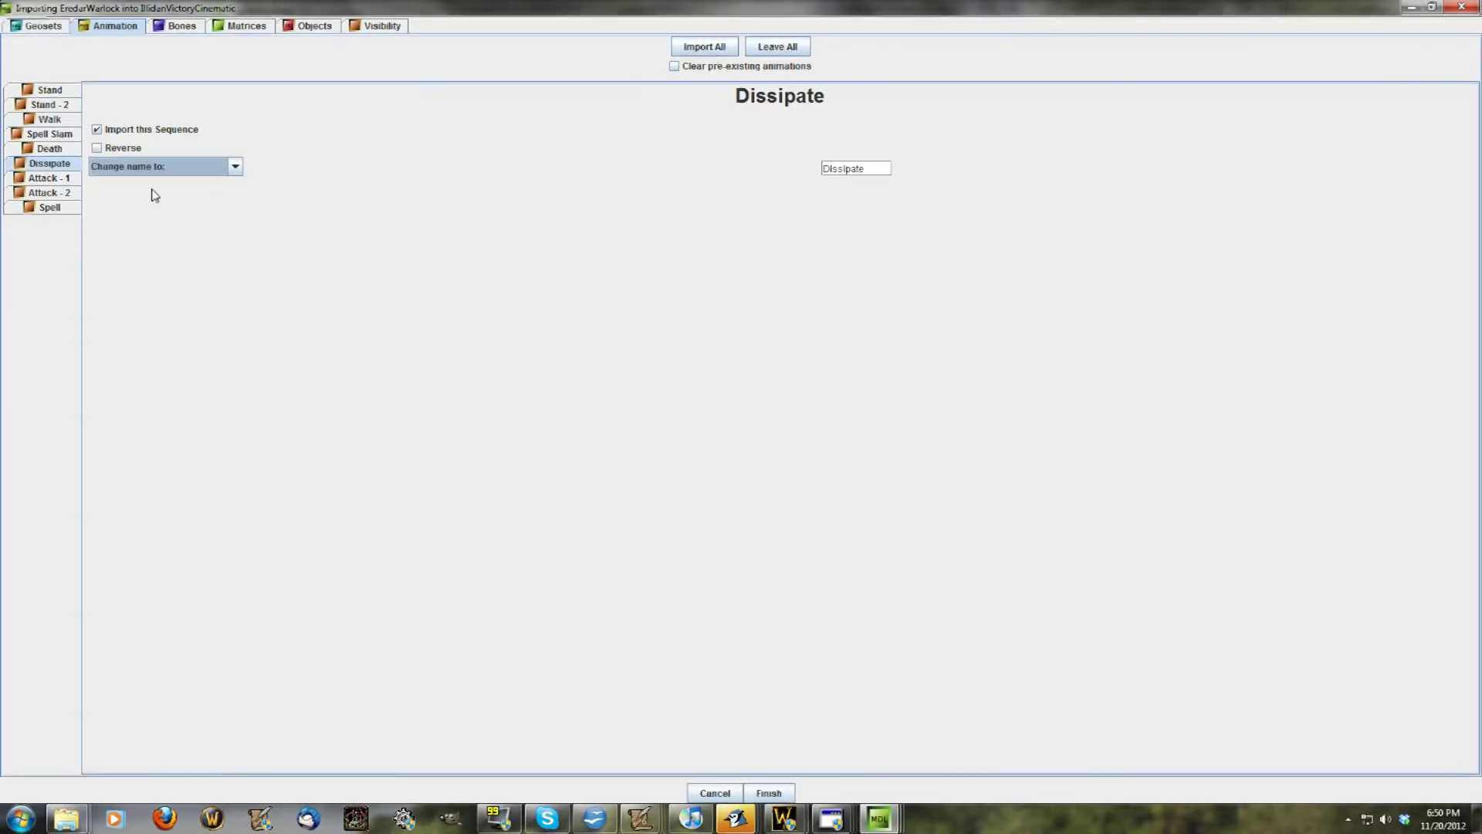
drag(866, 169, 628, 149)
text(C)
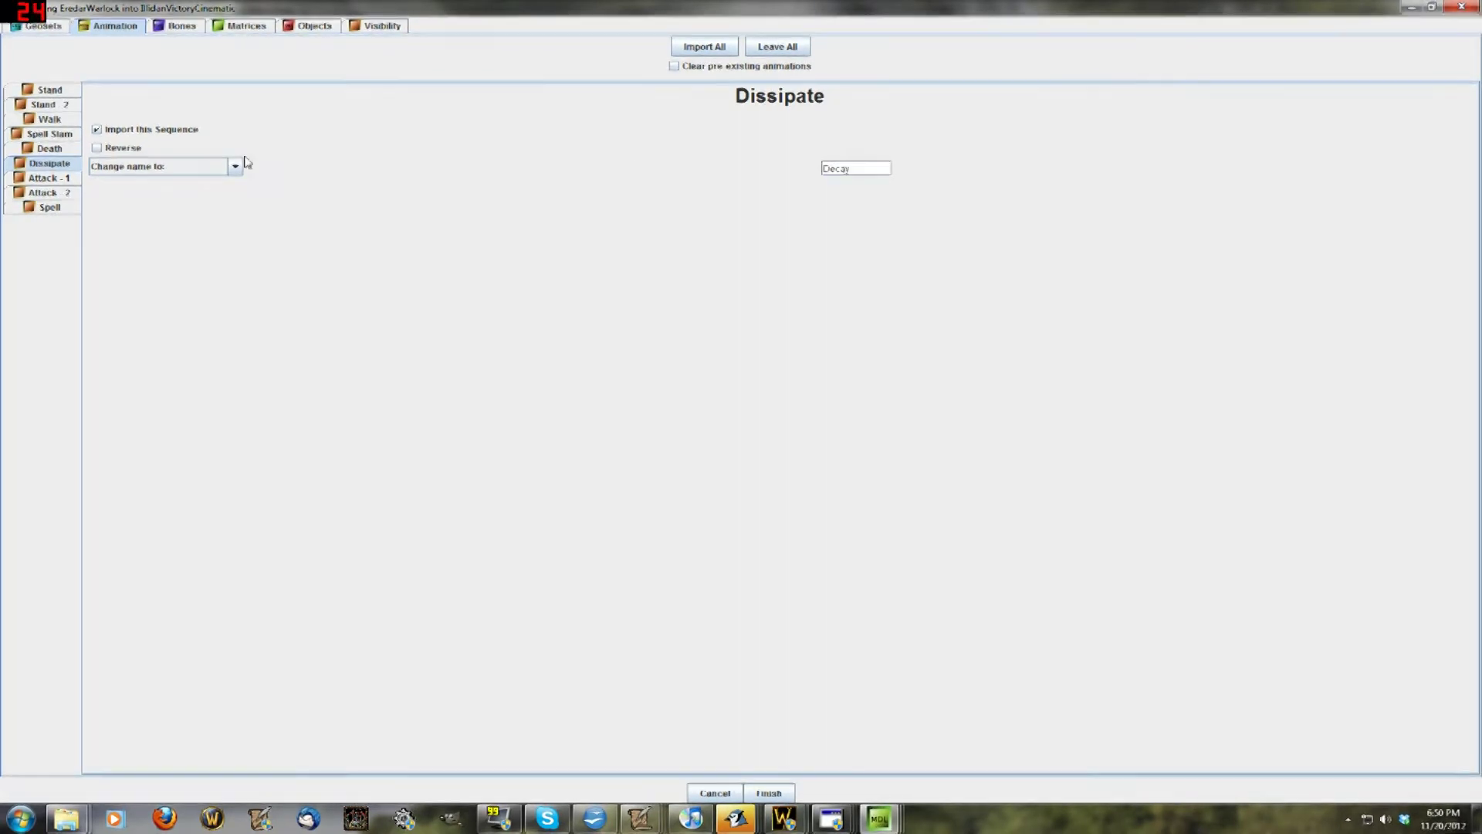
click(206, 171)
click(202, 184)
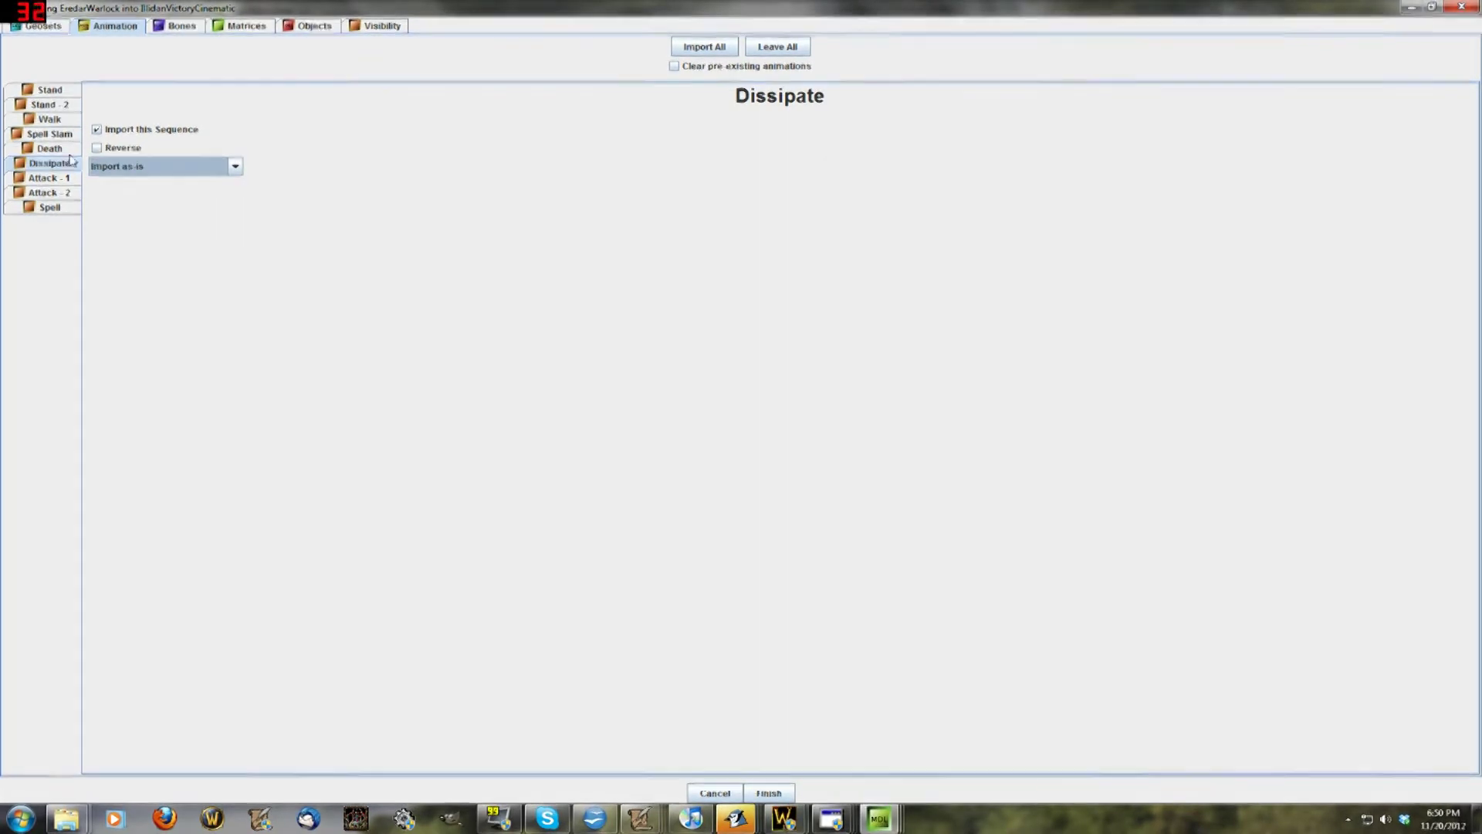
- Look through the EredarWarlock bones and helpers offered for import, including hero2, hero3 and hero04
click(177, 26)
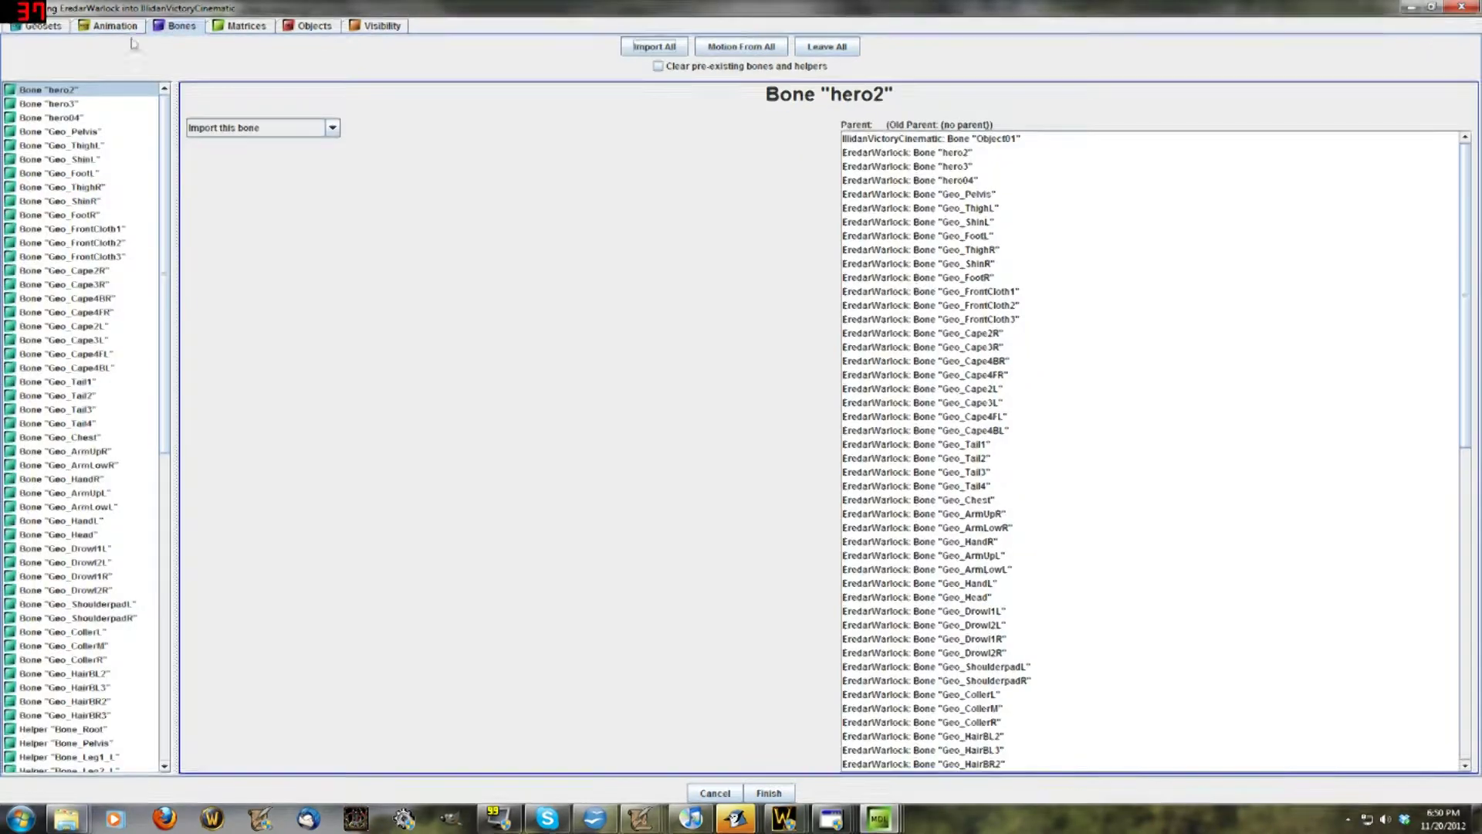
drag(165, 142, 218, 502)
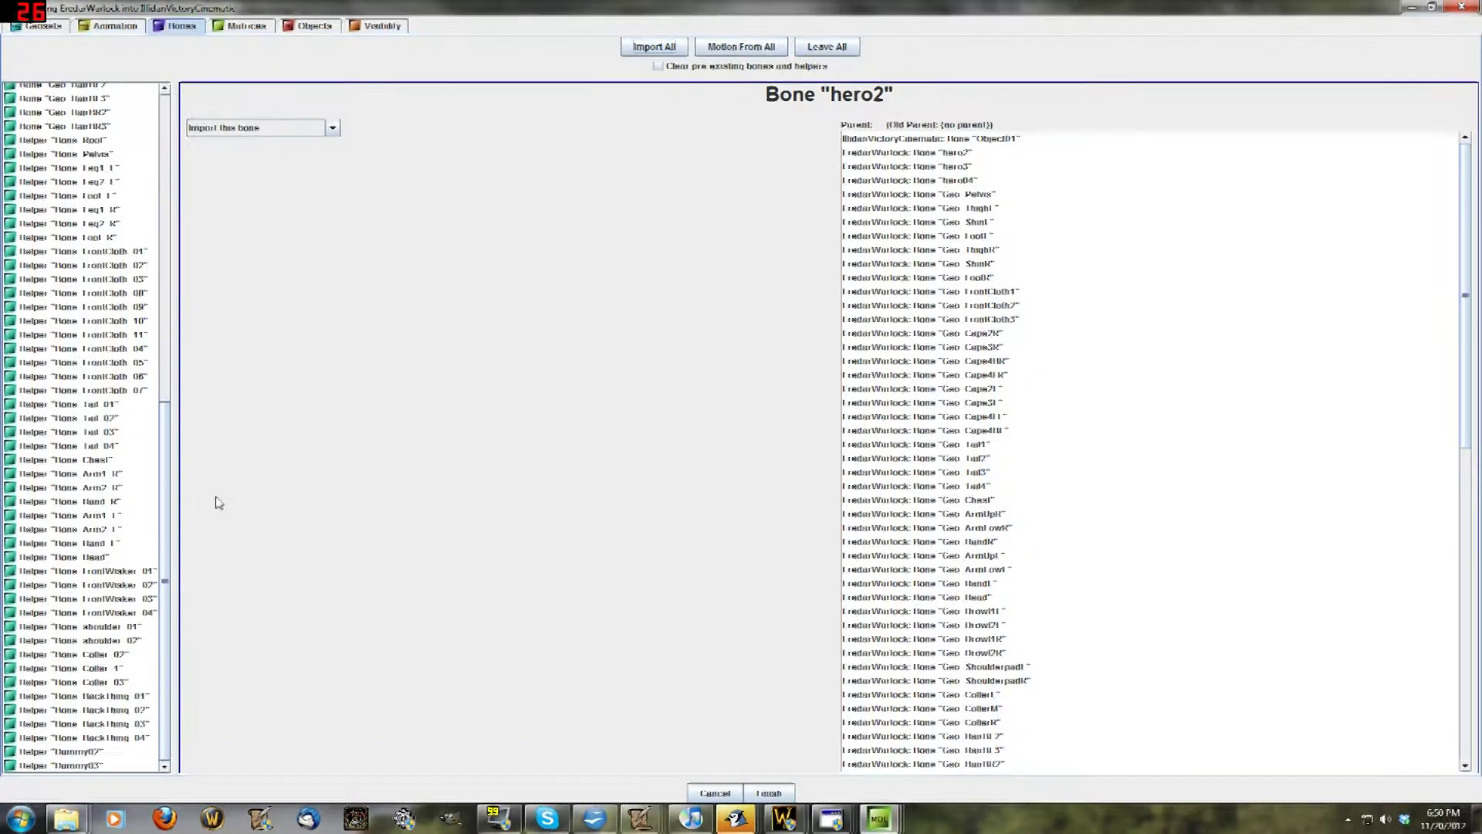
scroll(116, 425, up, 13)
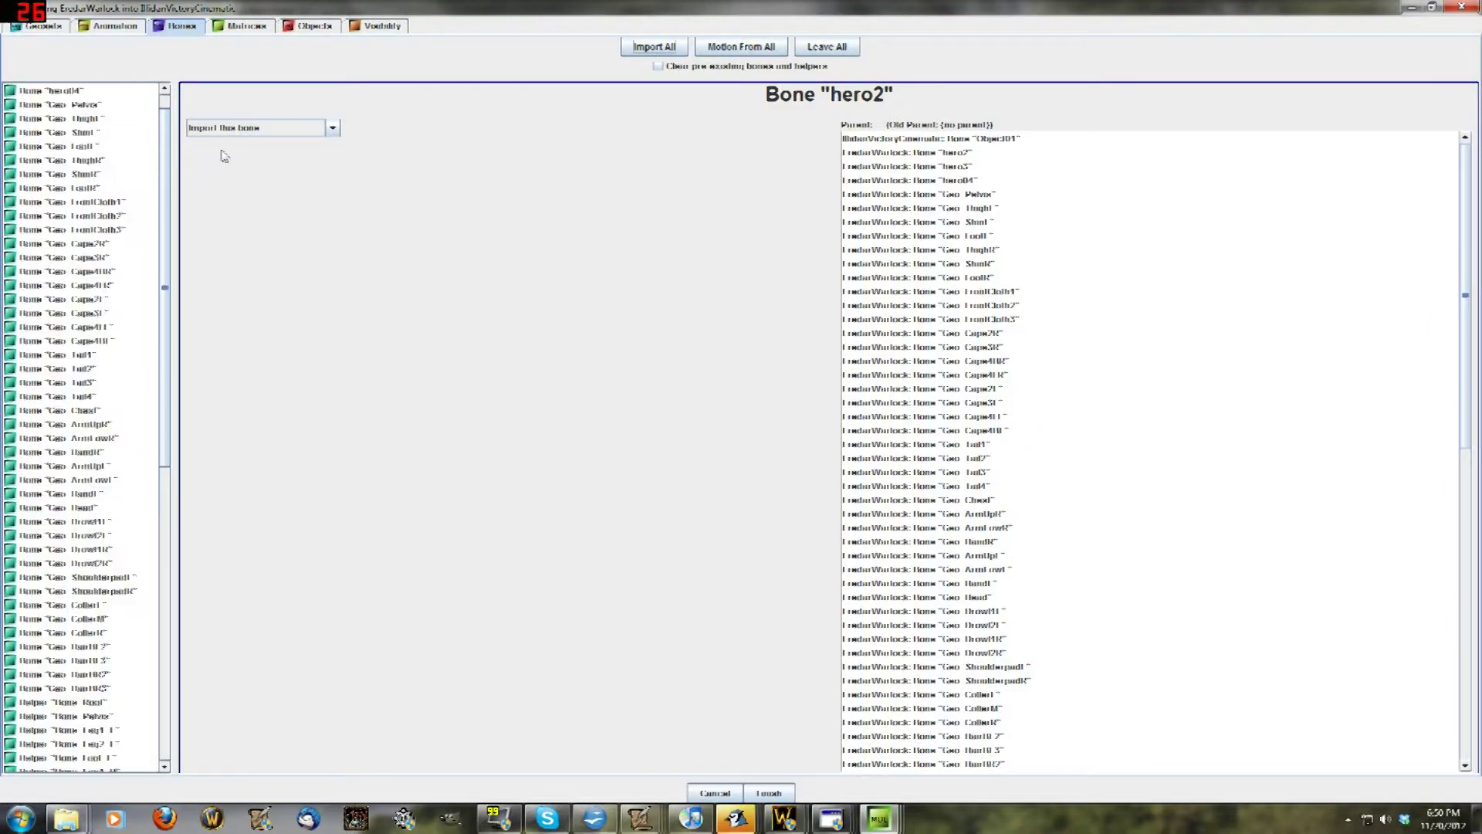
scroll(224, 156, down, 13)
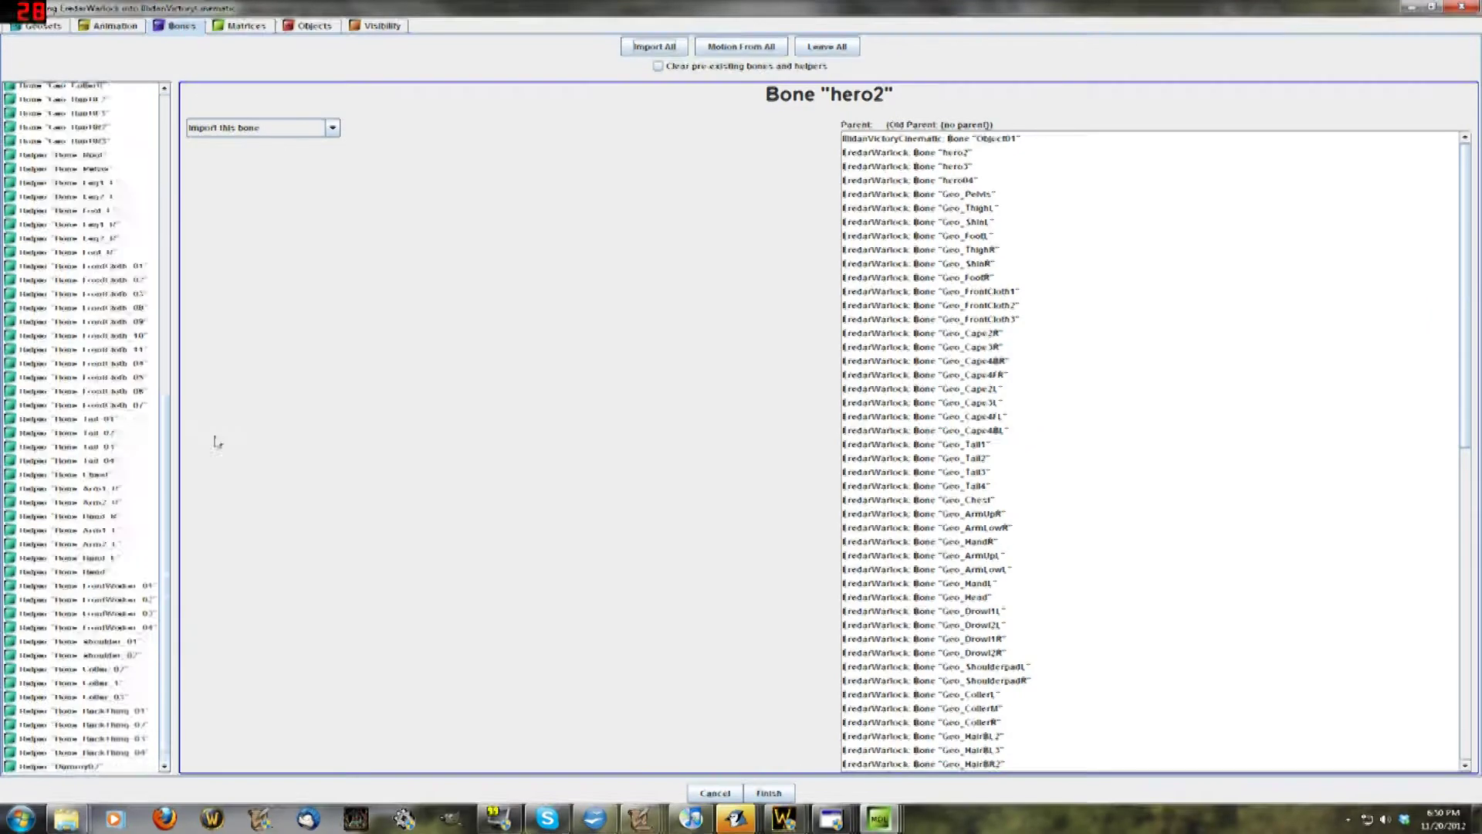
scroll(217, 442, up, 15)
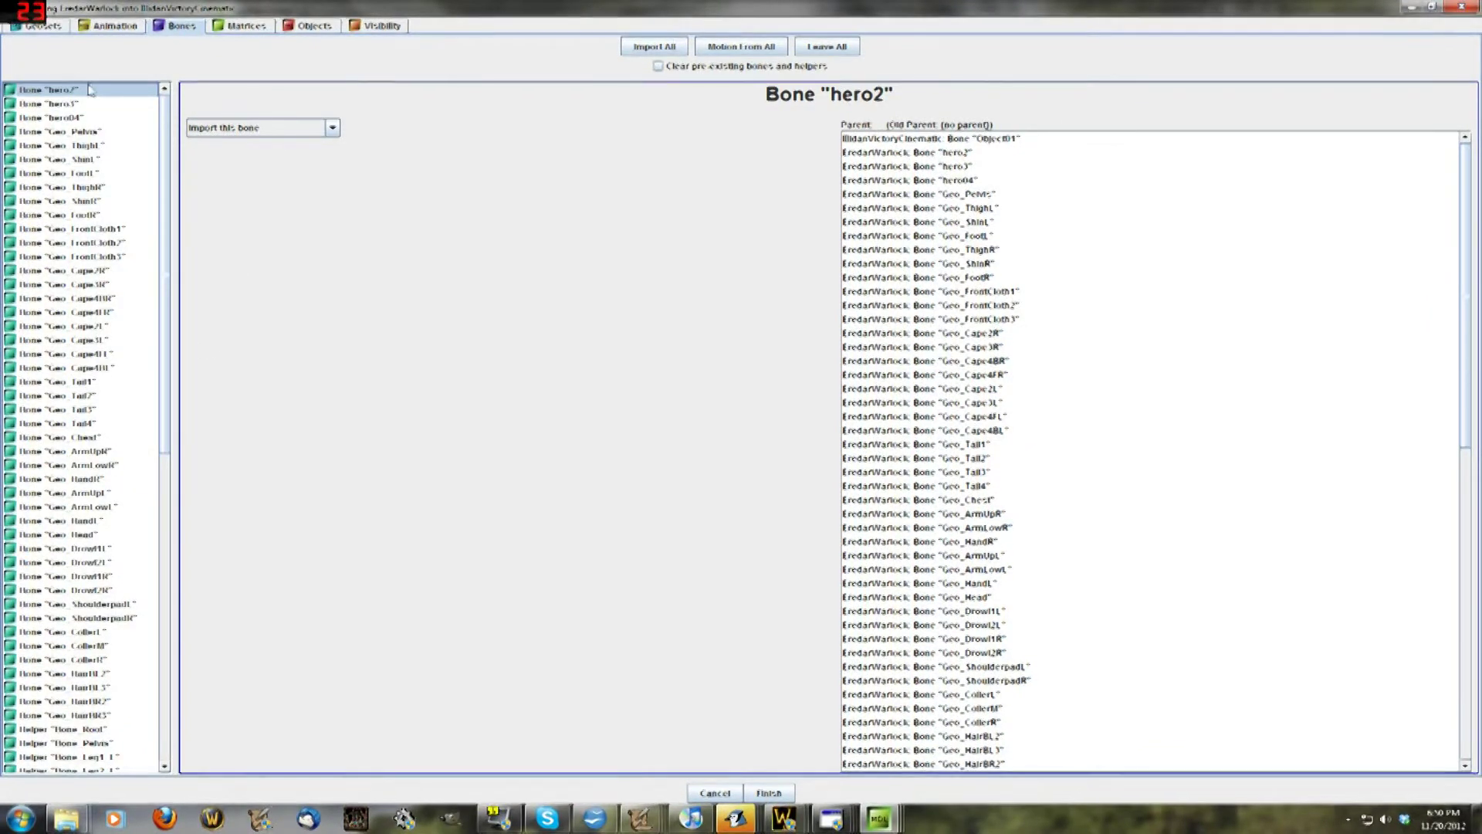
scroll(193, 439, down, 13)
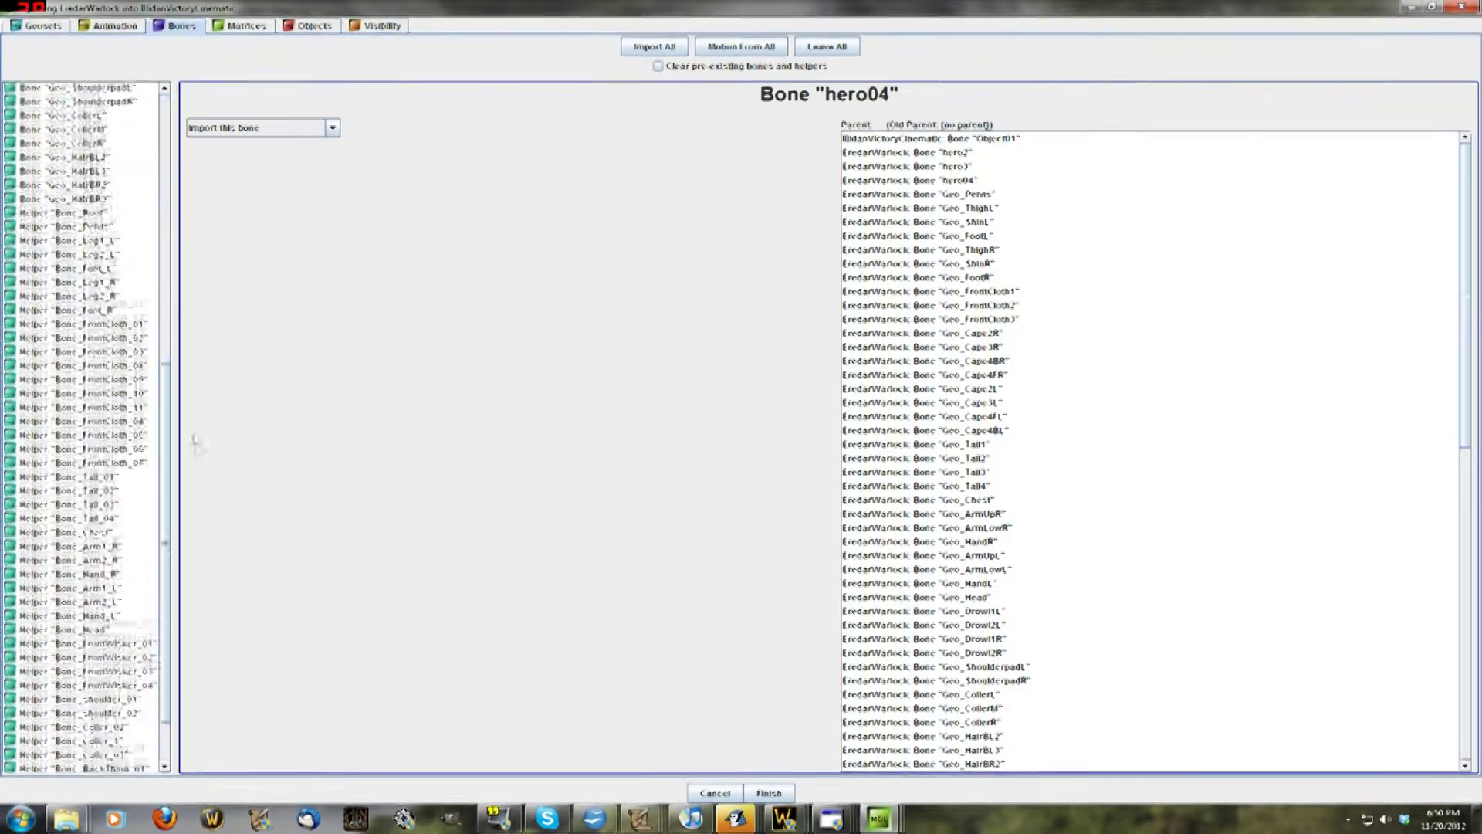
scroll(212, 386, up, 15)
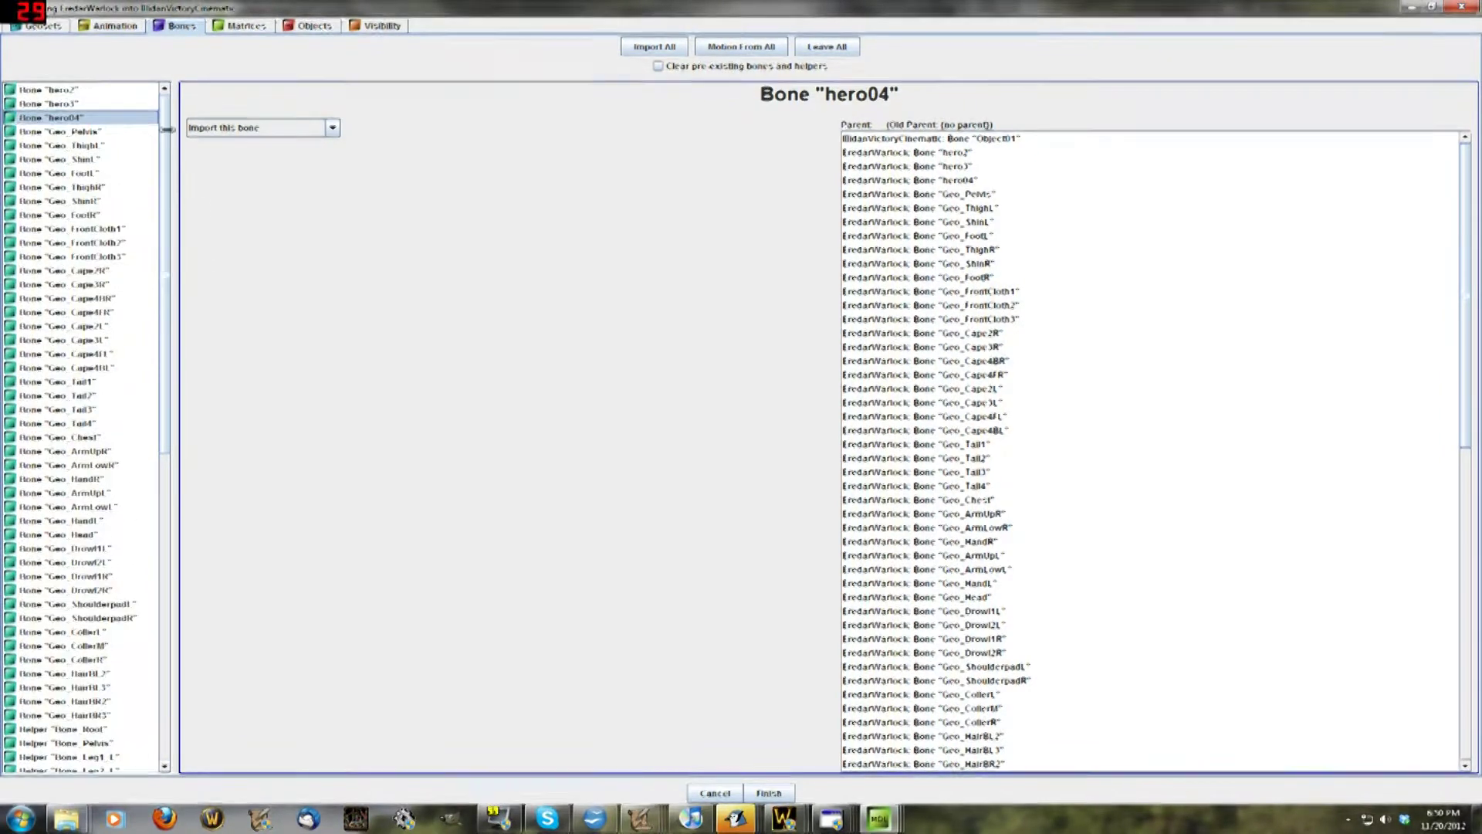
click(94, 106)
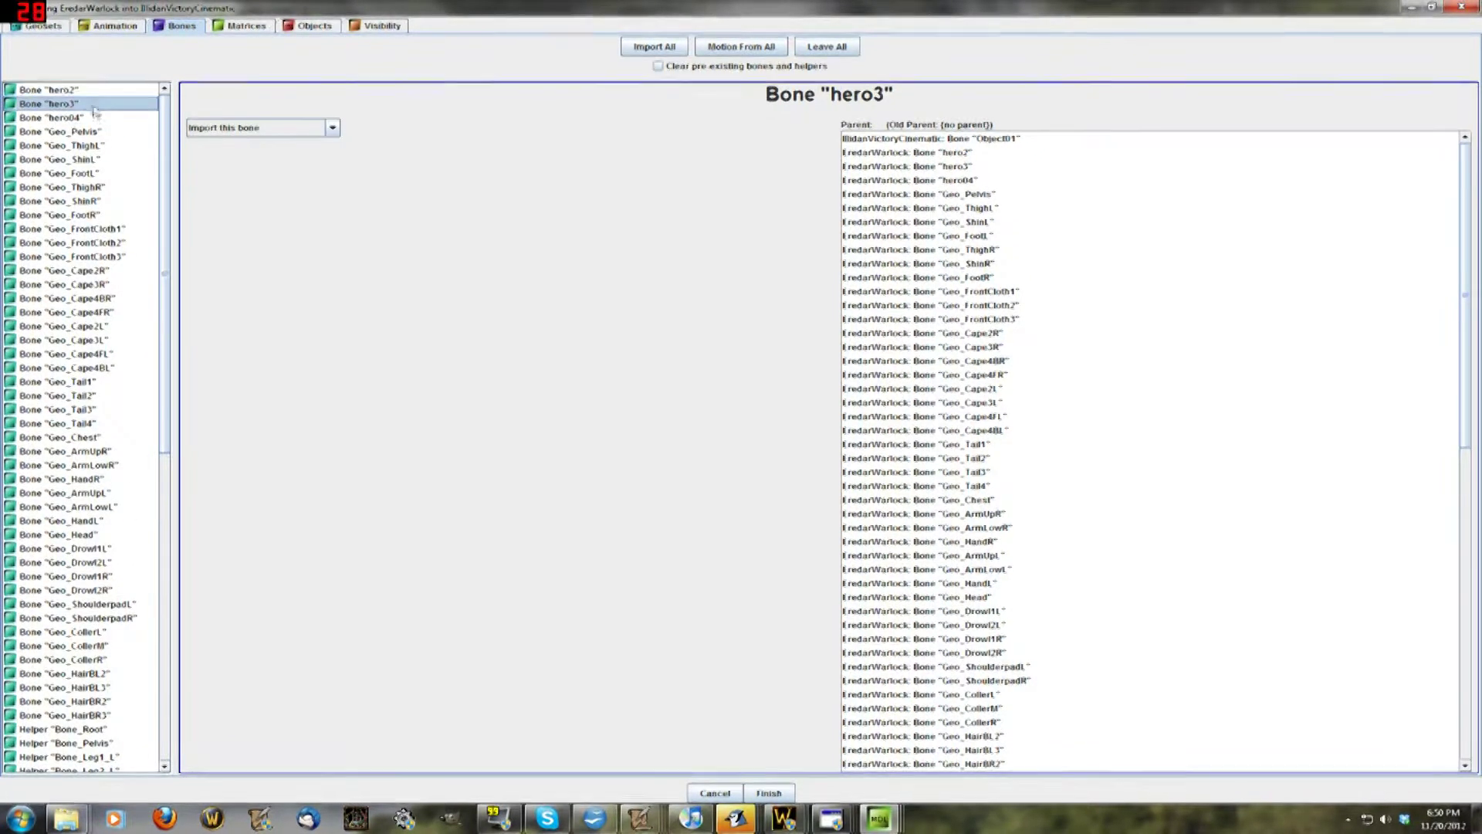
- Go through the EredarWarlock geosets and keep only EredarWarlock 4, with its original Team Glow material, in the import
click(38, 26)
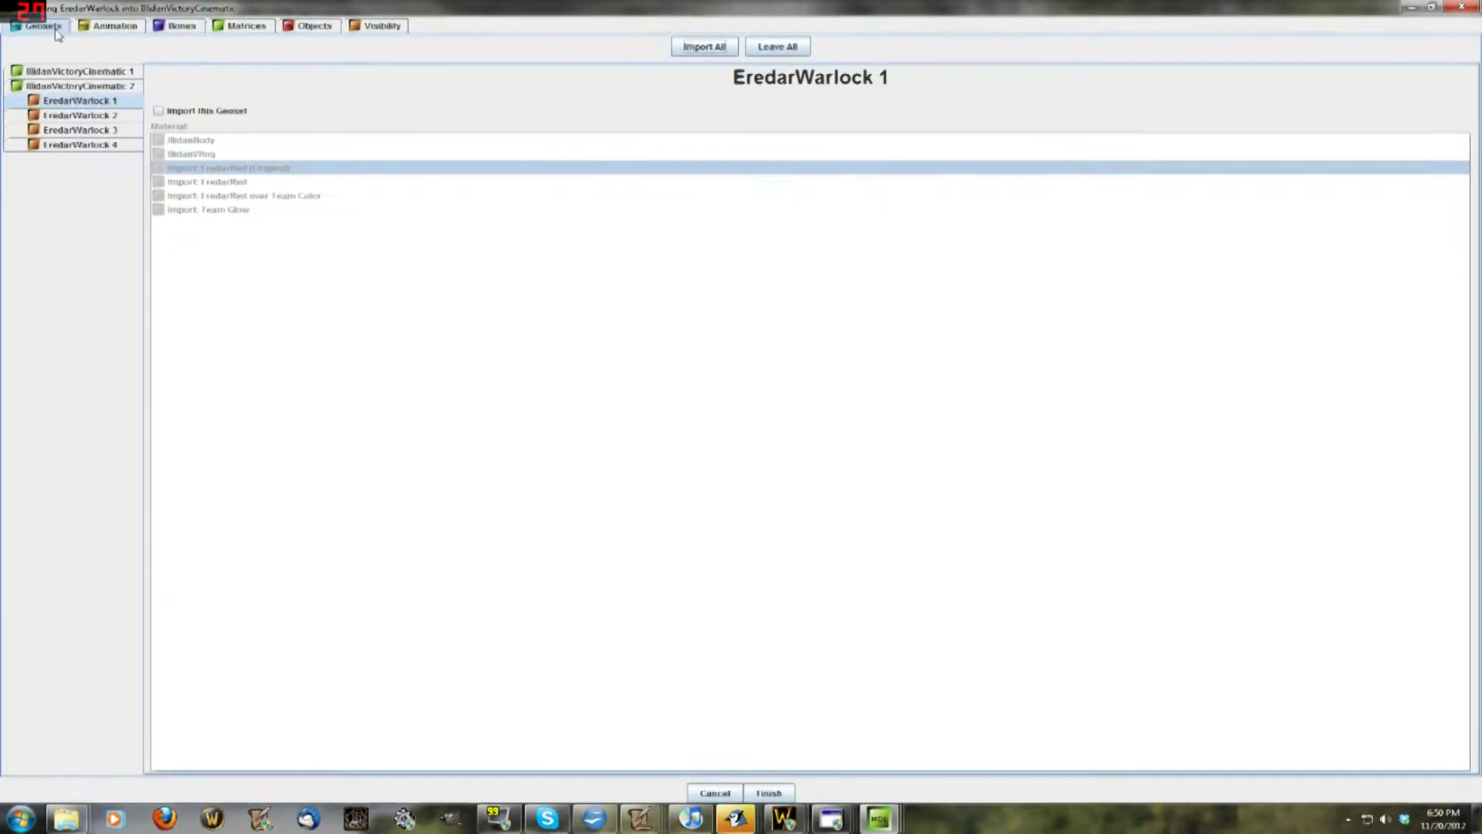
click(77, 115)
click(77, 130)
click(80, 145)
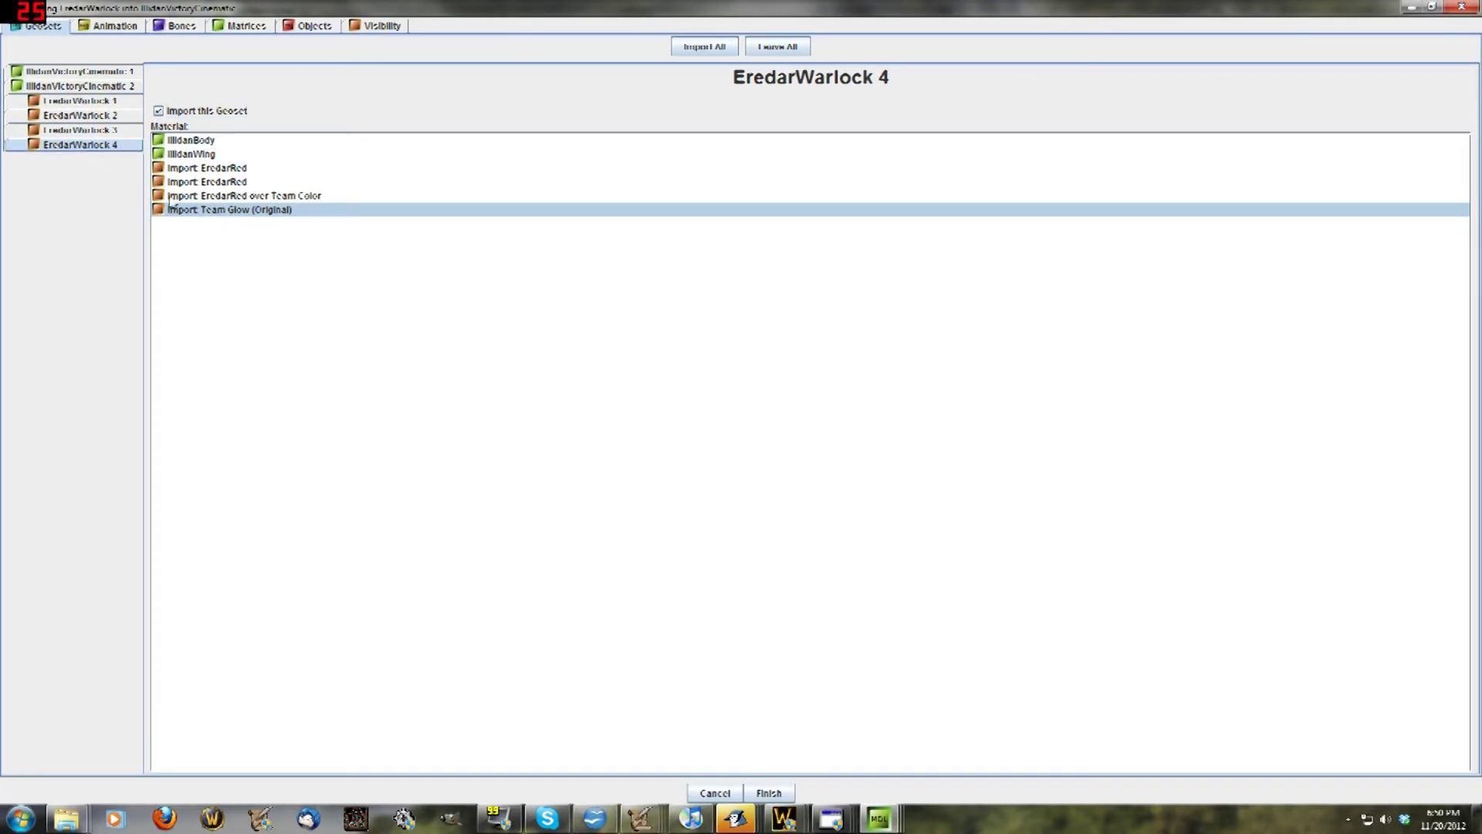
- In the matrices of IllidanVictoryCinematic 2, replace the new reference for Object01 with EredarWarlock: Geo_Pelvis
click(114, 25)
click(179, 25)
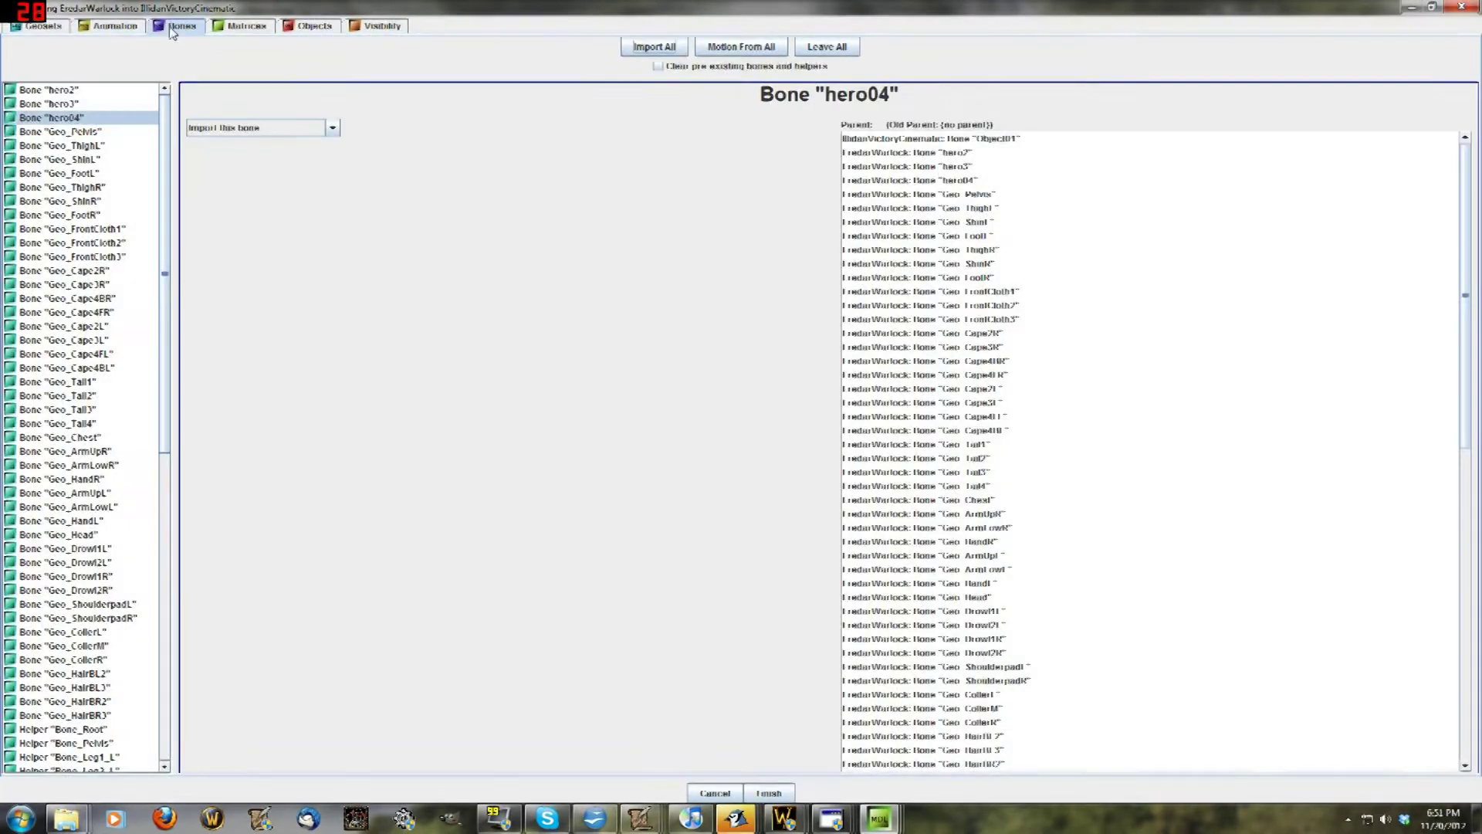
click(244, 25)
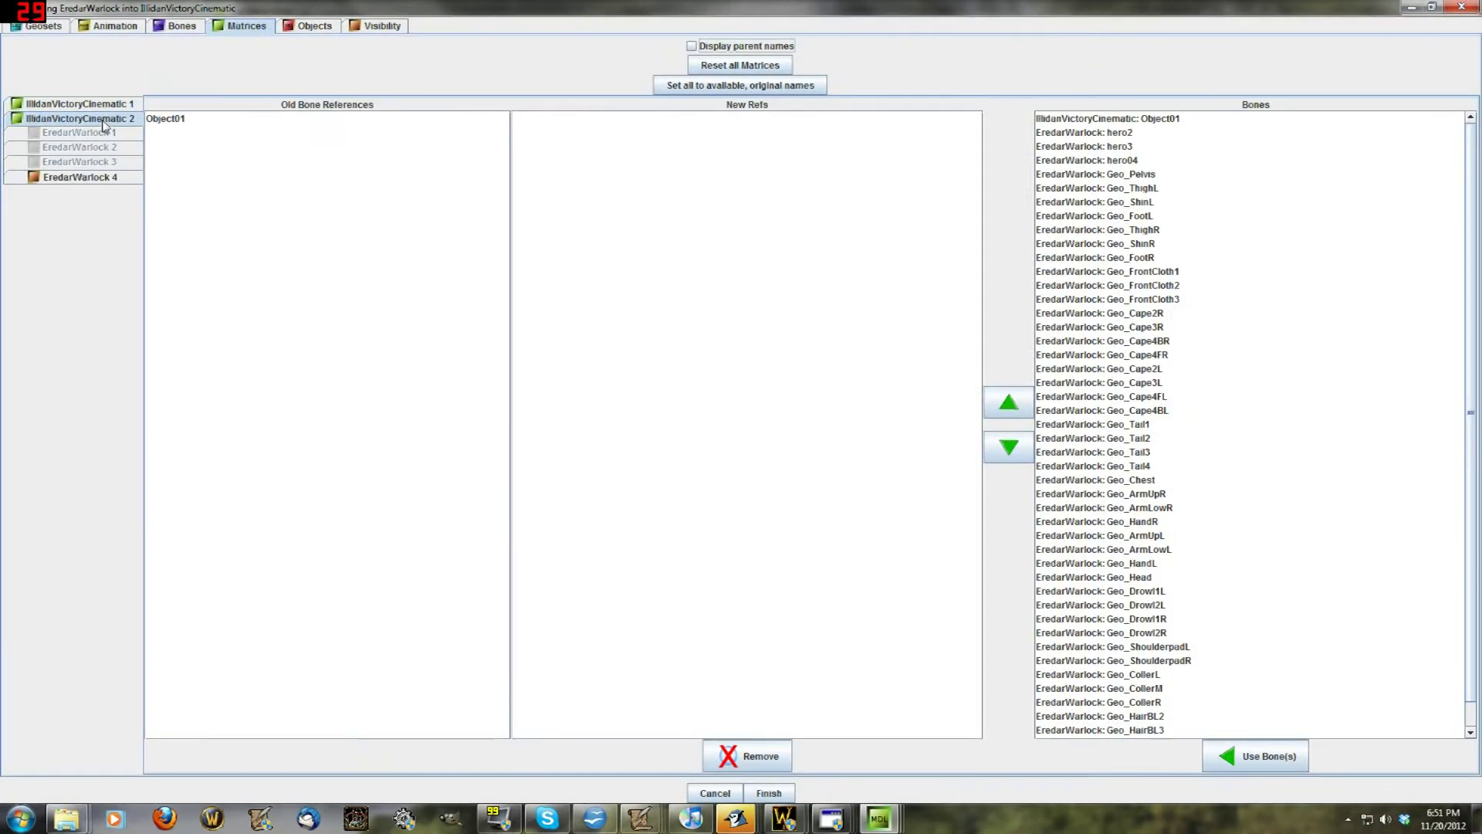
click(110, 120)
click(158, 118)
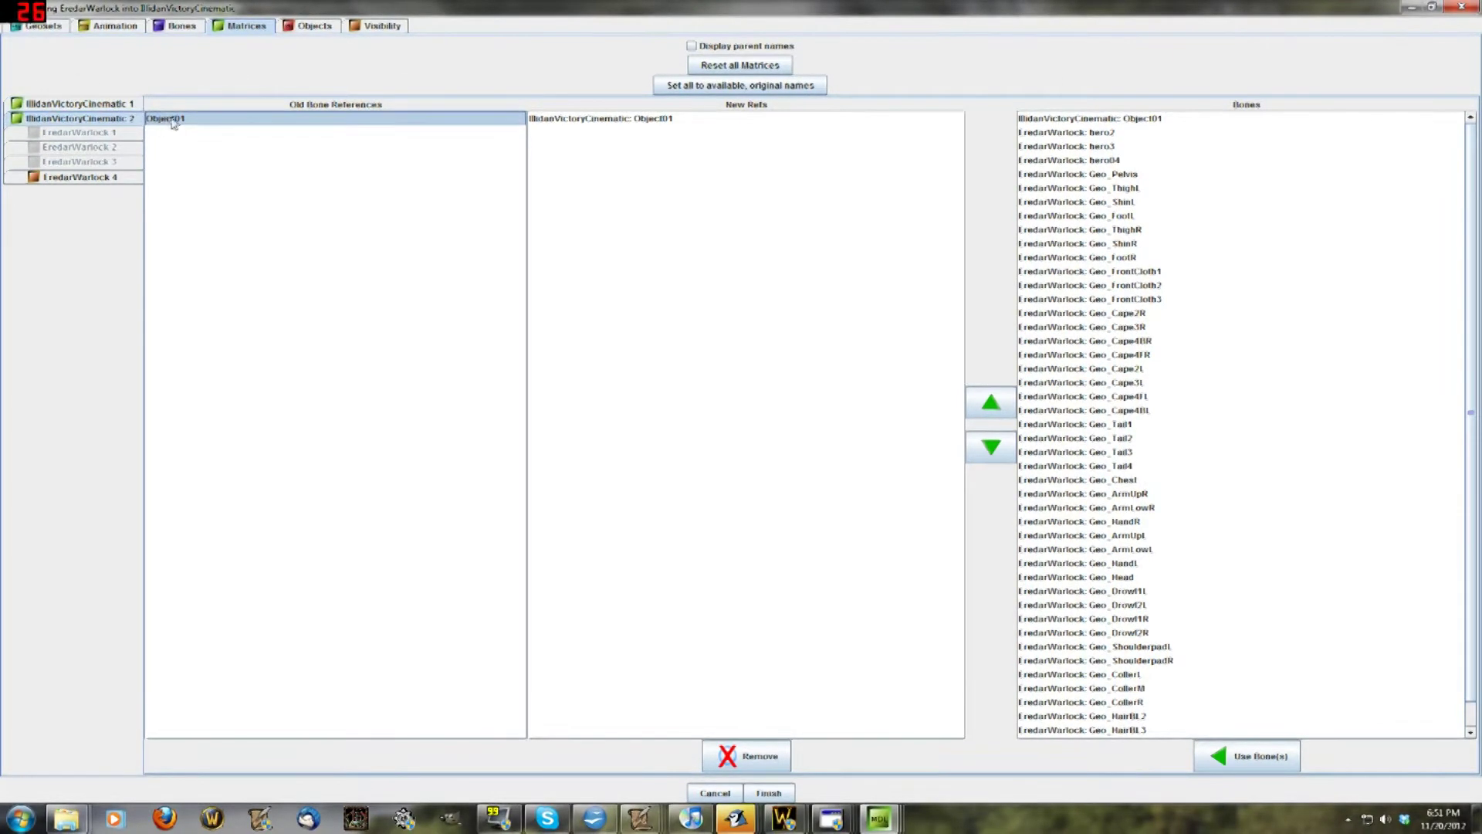
click(594, 118)
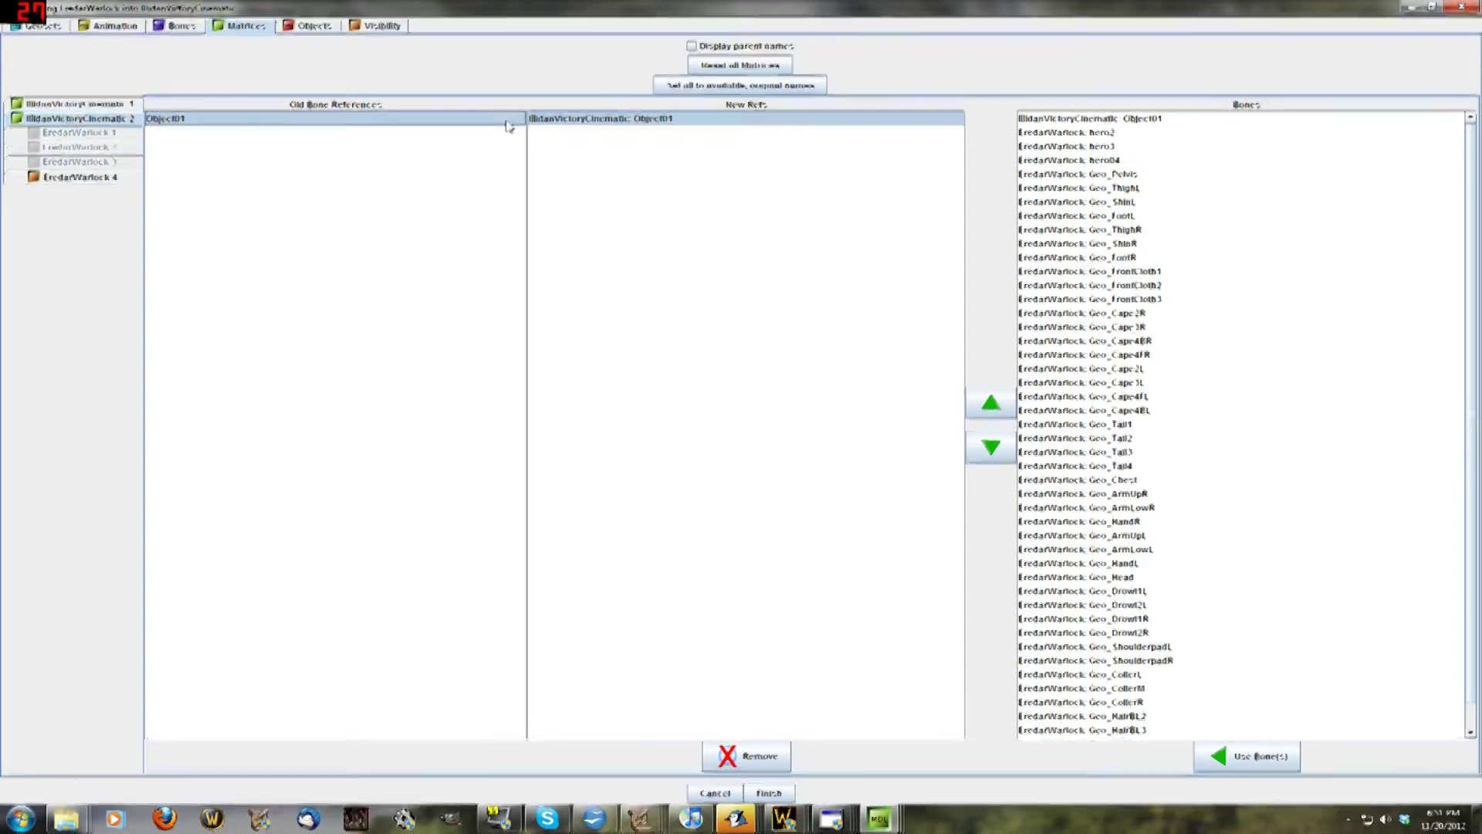
click(1080, 382)
click(643, 120)
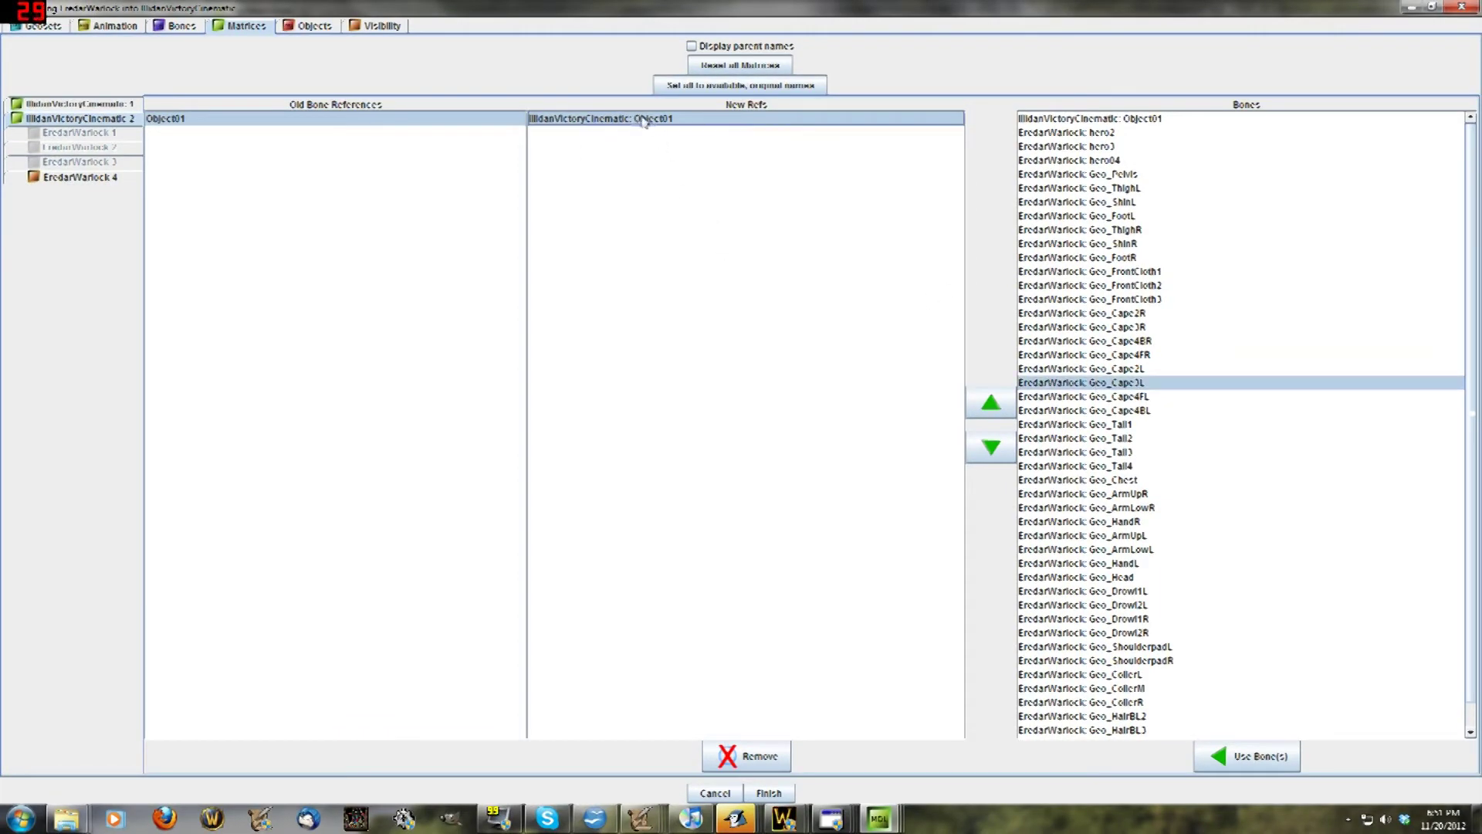
click(748, 745)
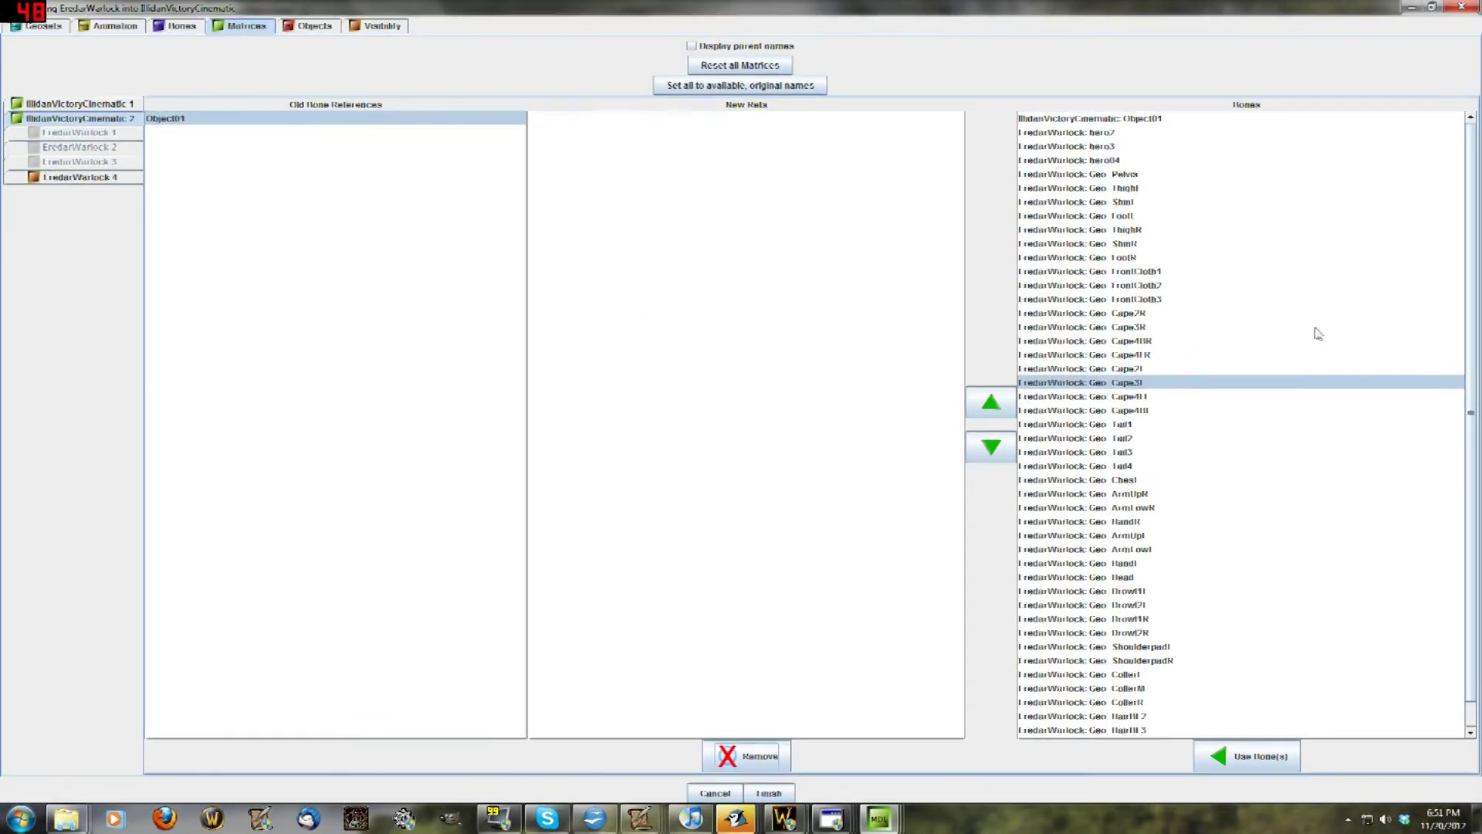
click(1251, 752)
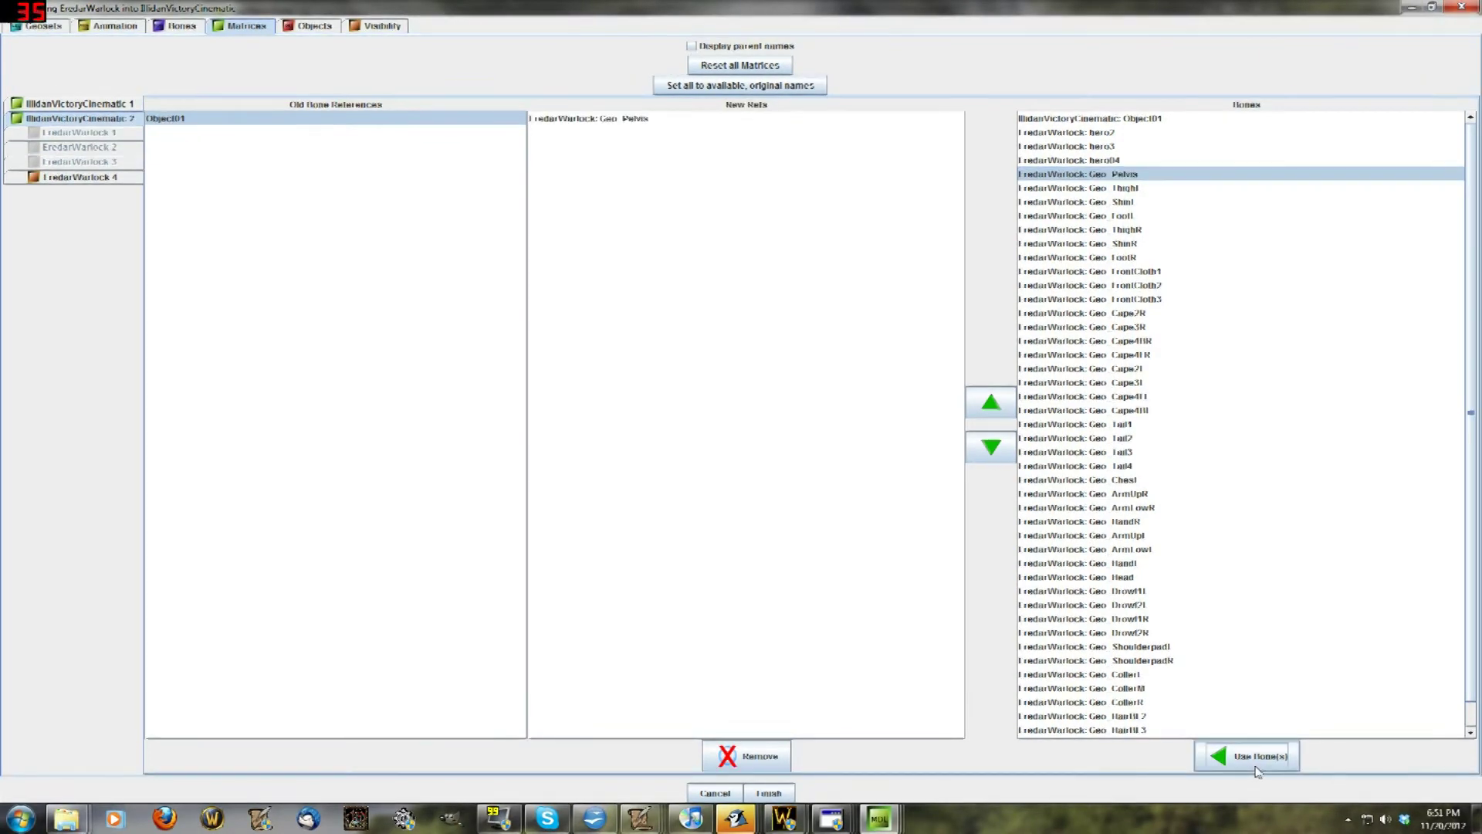
- Restore IllidanVictoryCinematic: Object01 as the new reference for Object01 in the second Illidan geoset
click(91, 120)
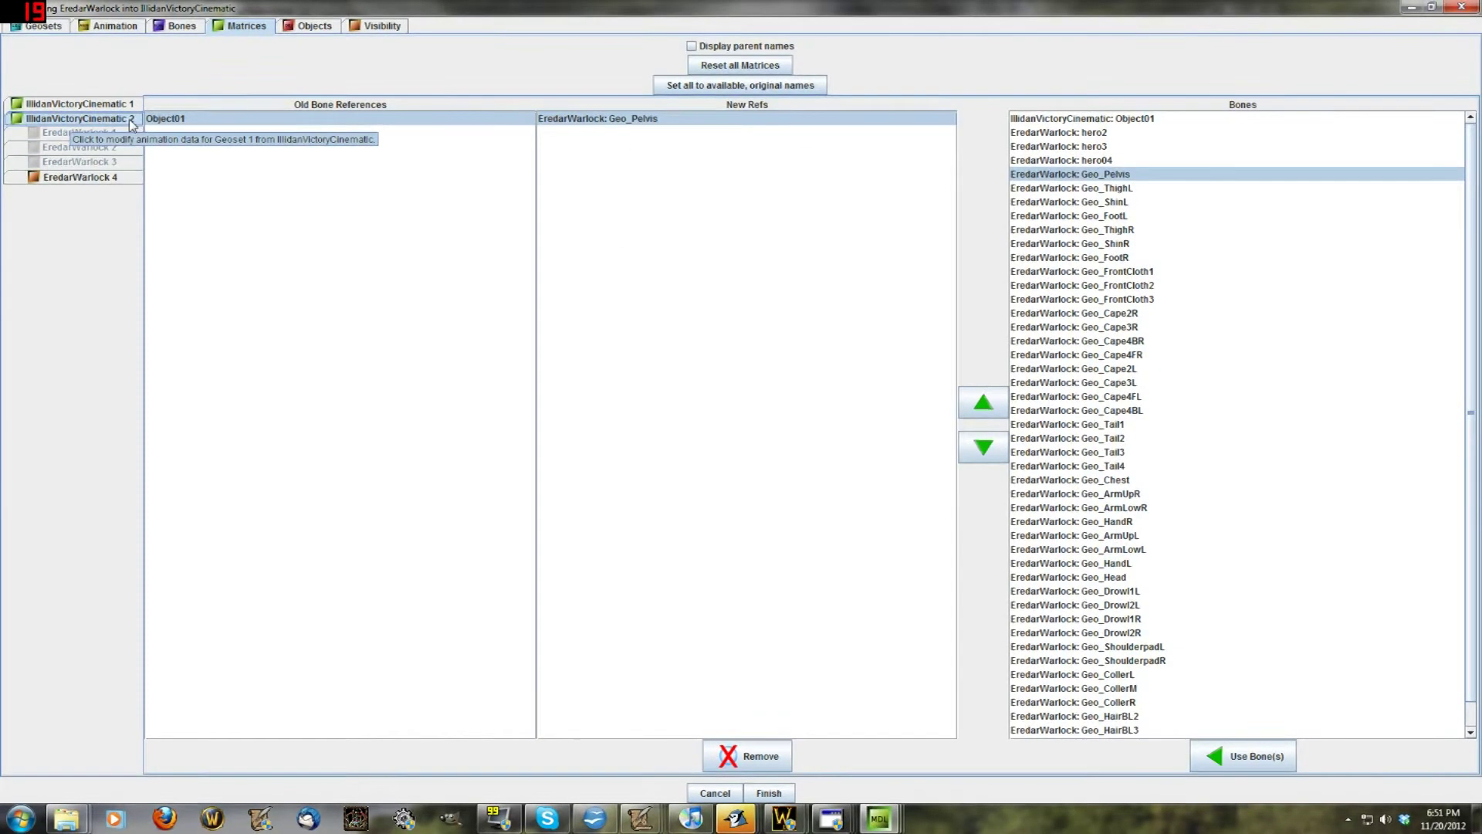
click(162, 122)
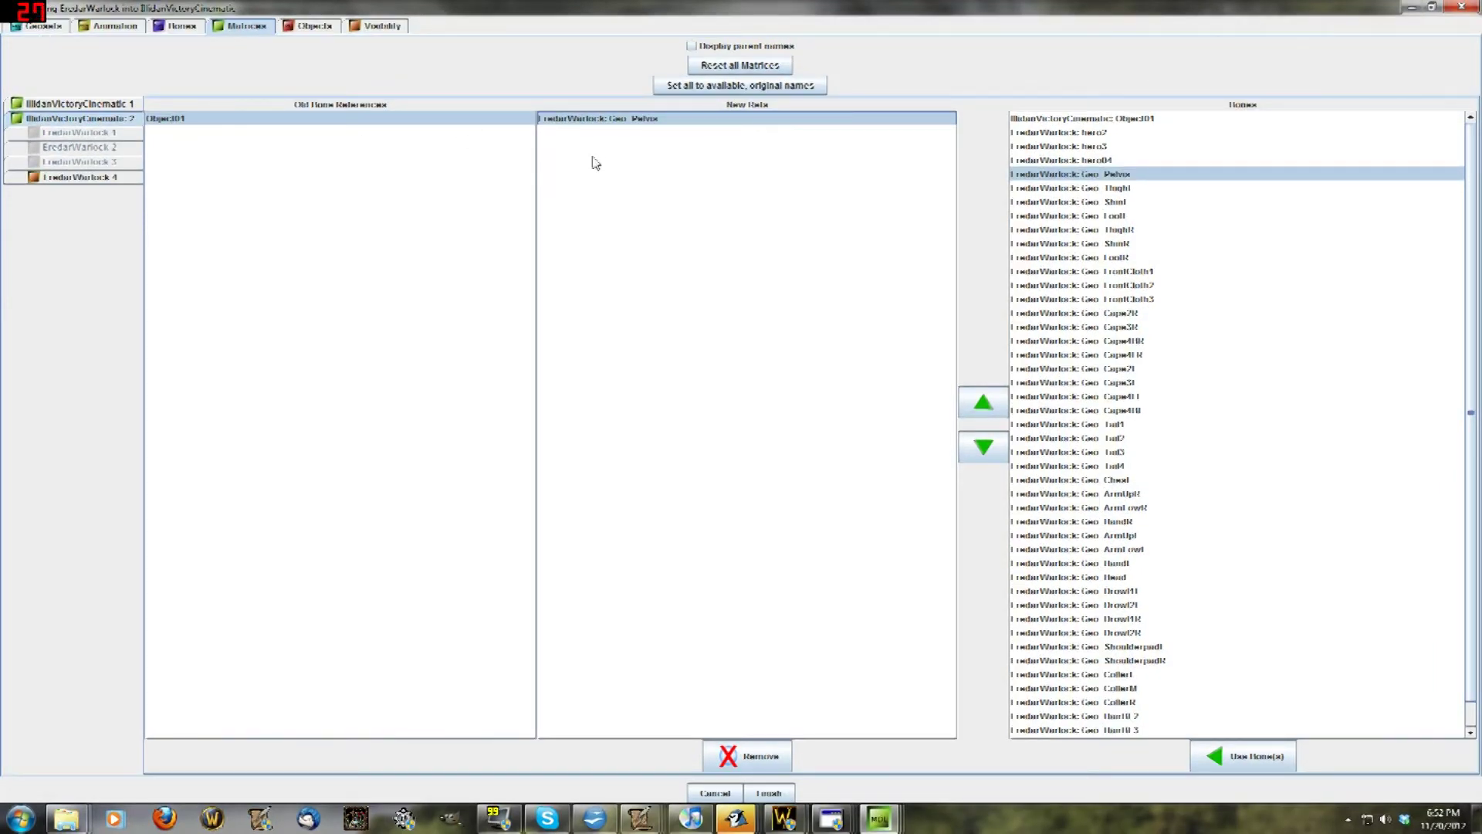
click(1225, 120)
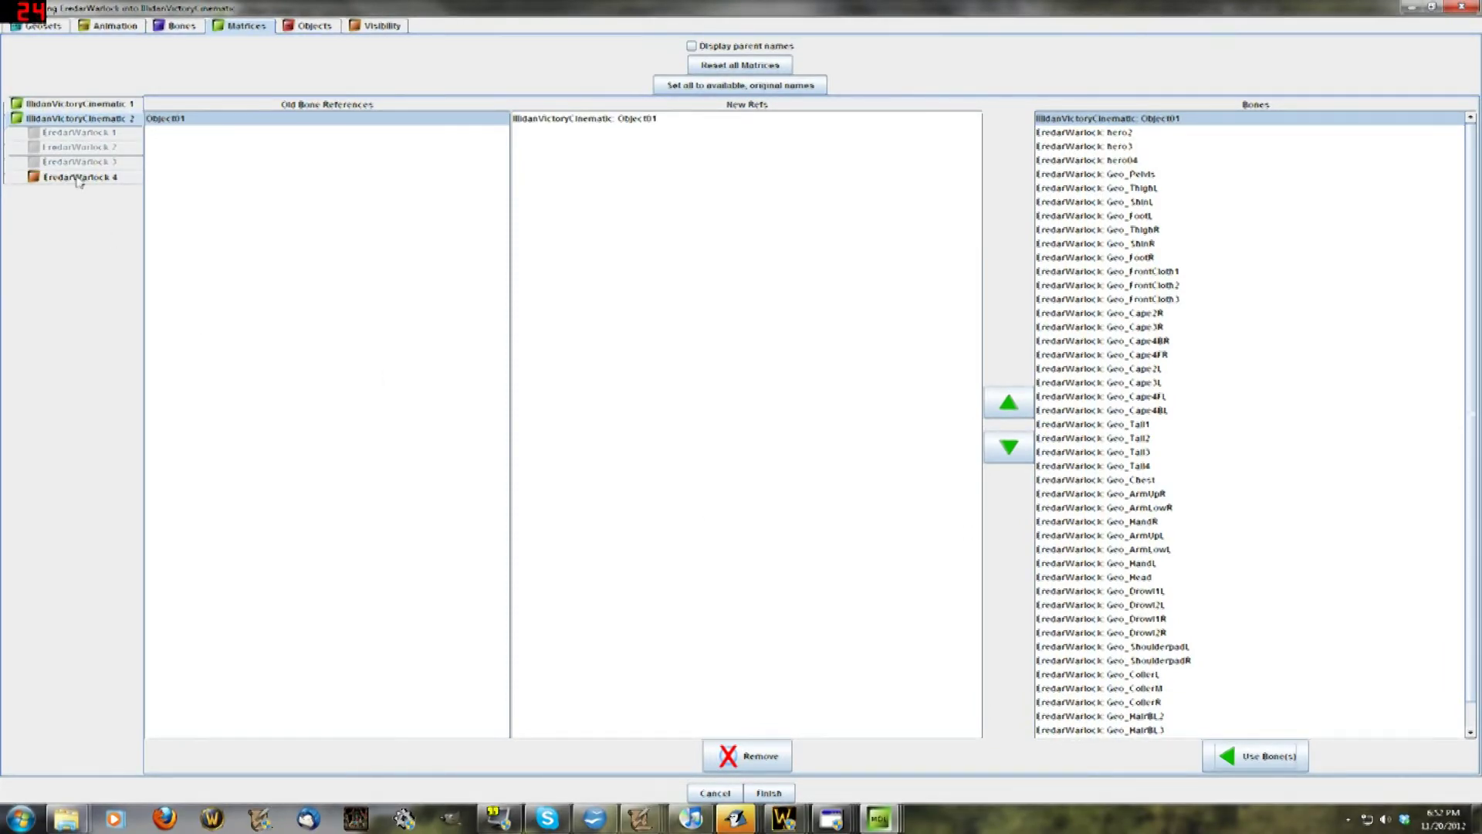
- Check which new bones the hero2, hero3 and hero04 references of EredarWarlock 4 use, and compare them with the bone list
click(111, 174)
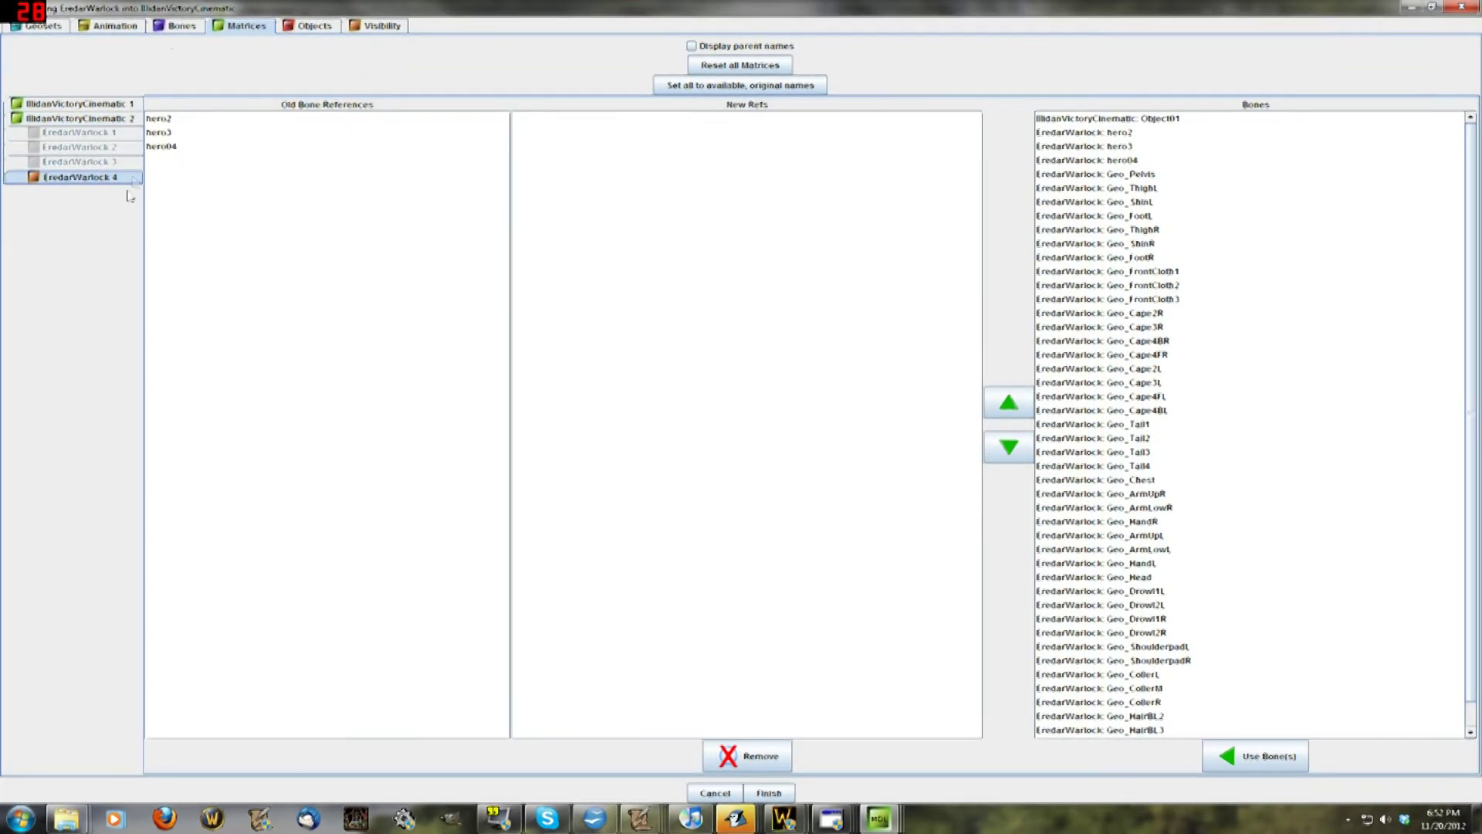
click(180, 26)
click(232, 24)
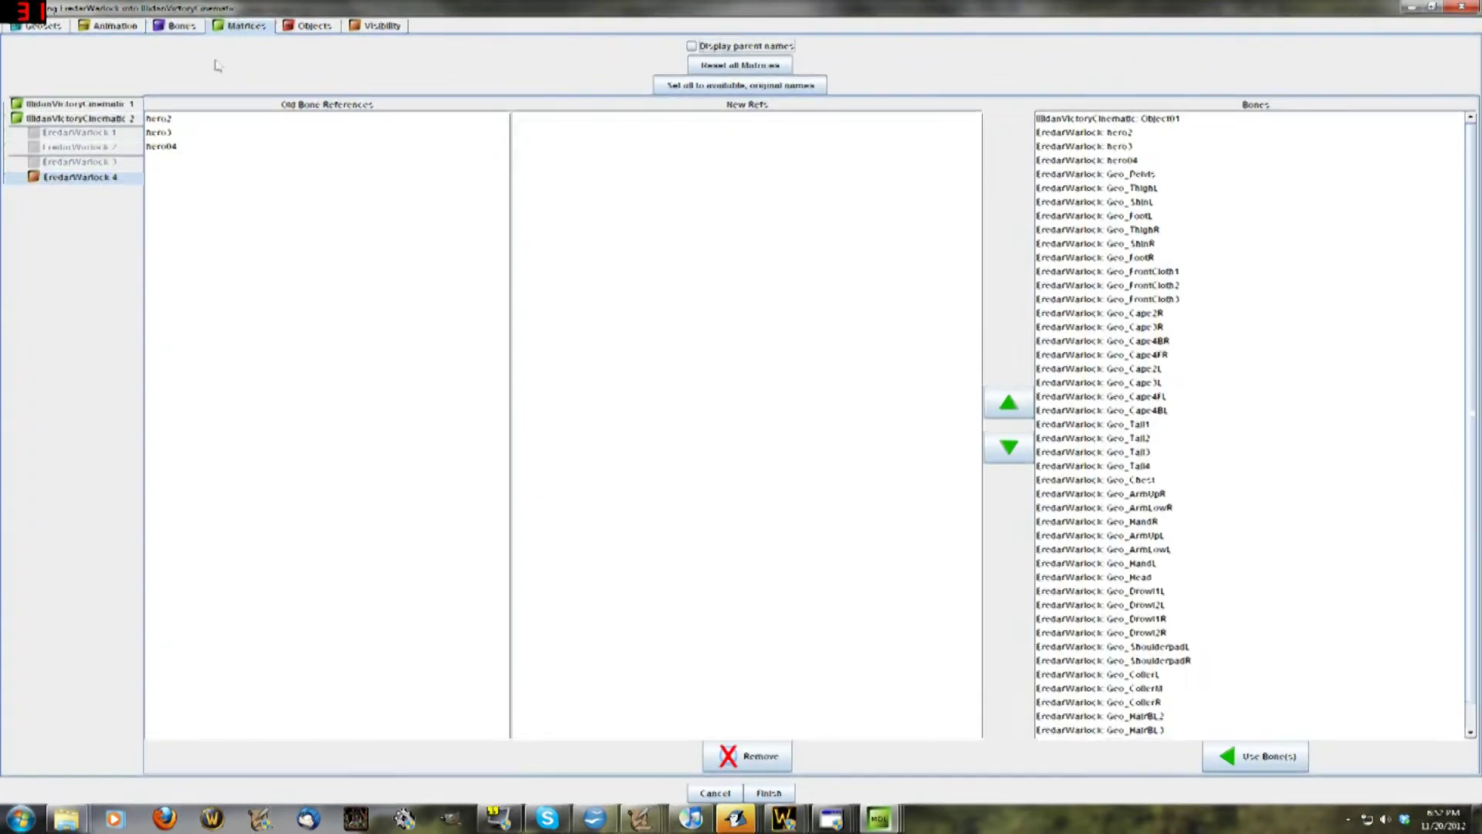
click(193, 118)
click(198, 133)
click(202, 148)
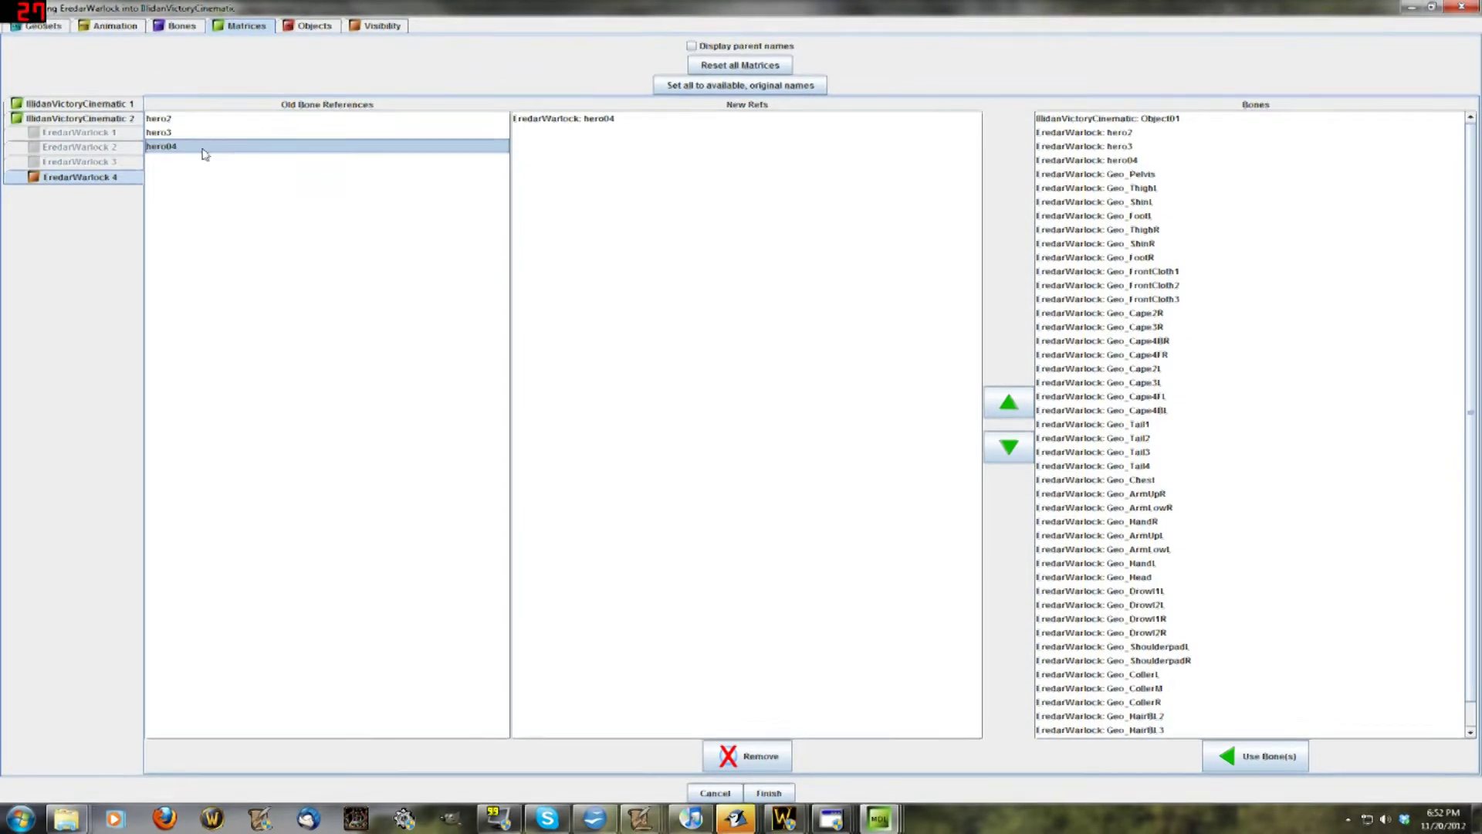
click(193, 133)
click(196, 123)
click(198, 146)
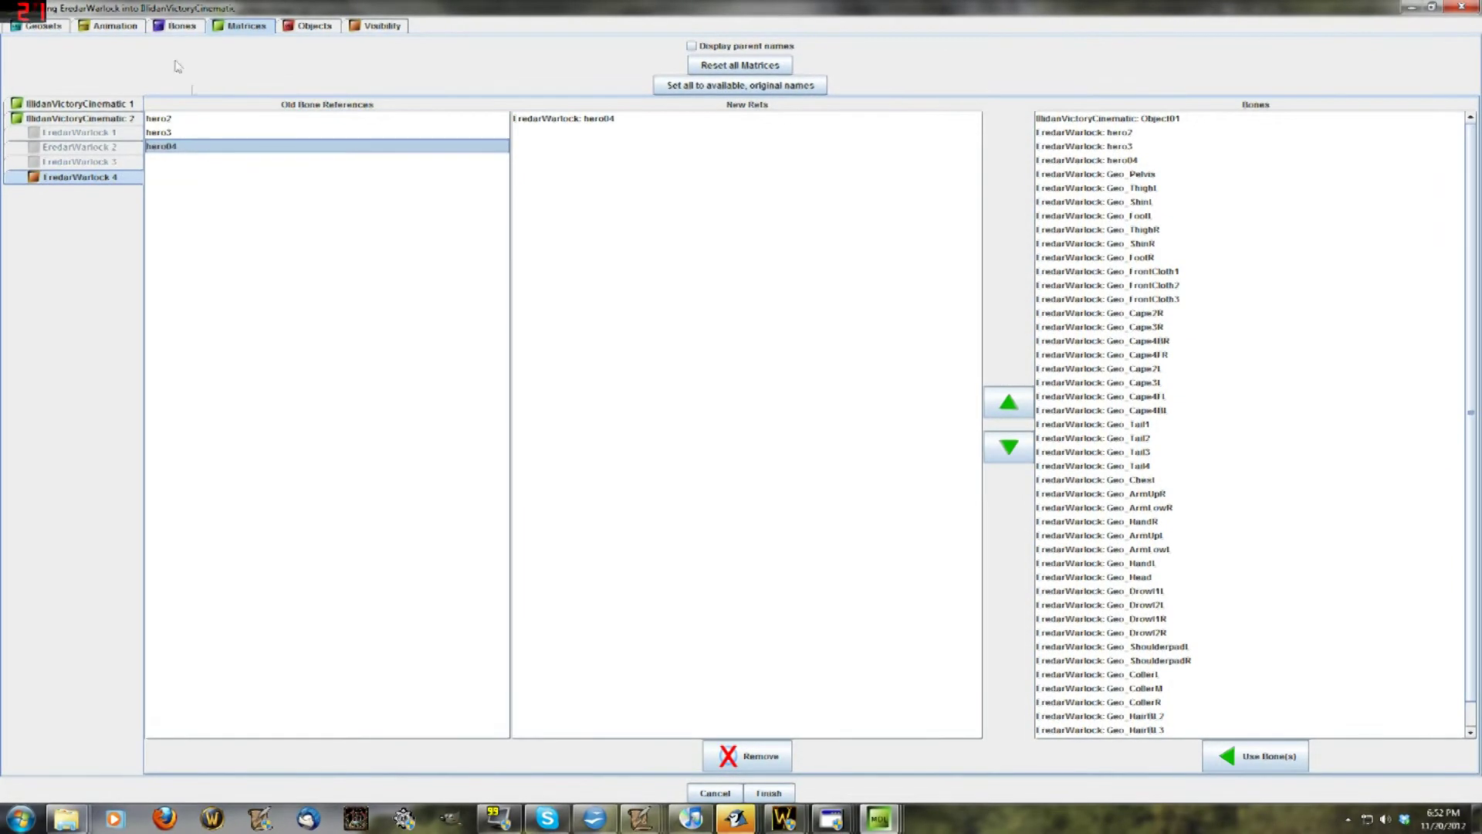
click(180, 25)
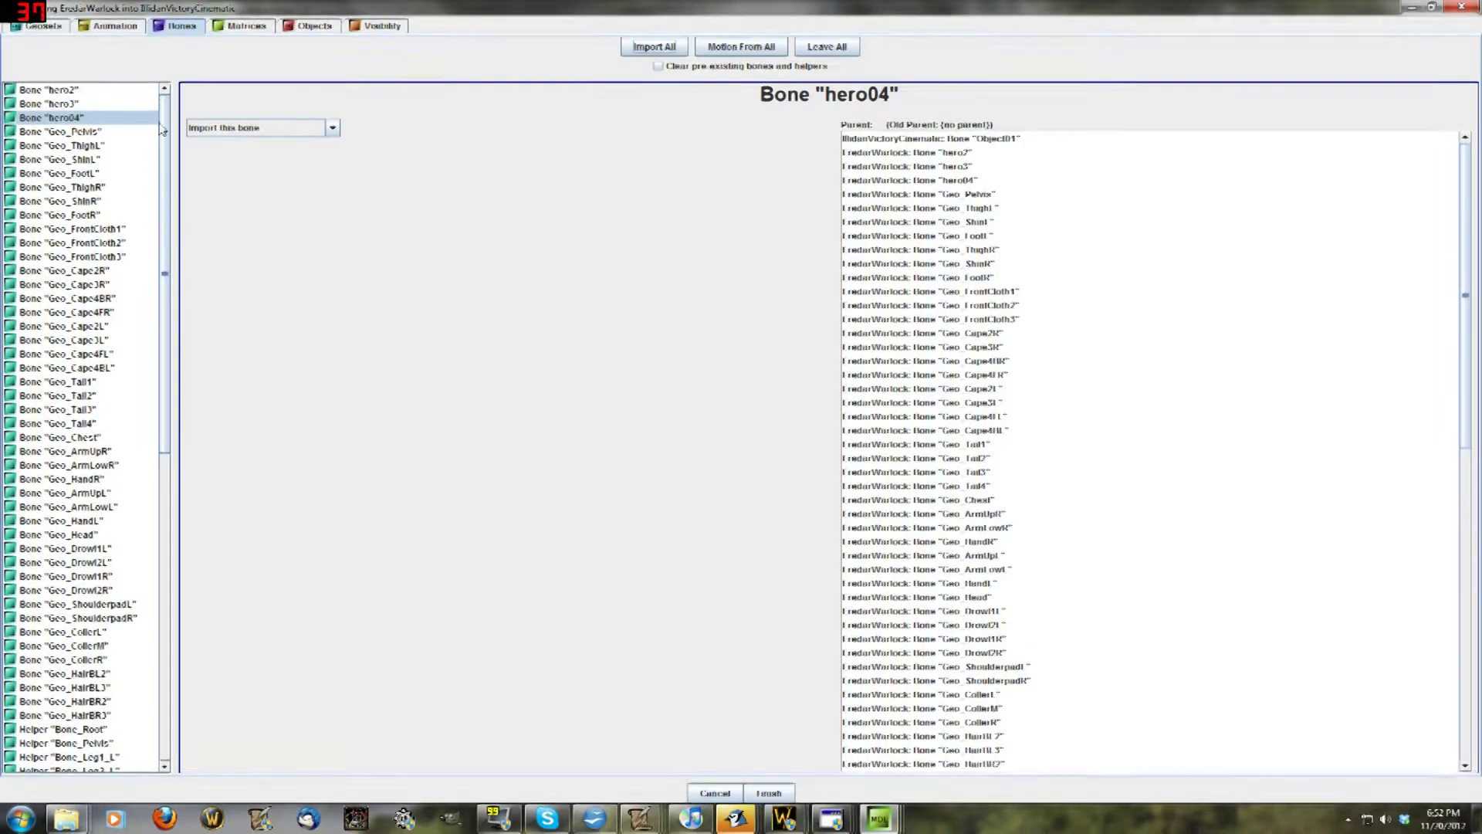
click(245, 25)
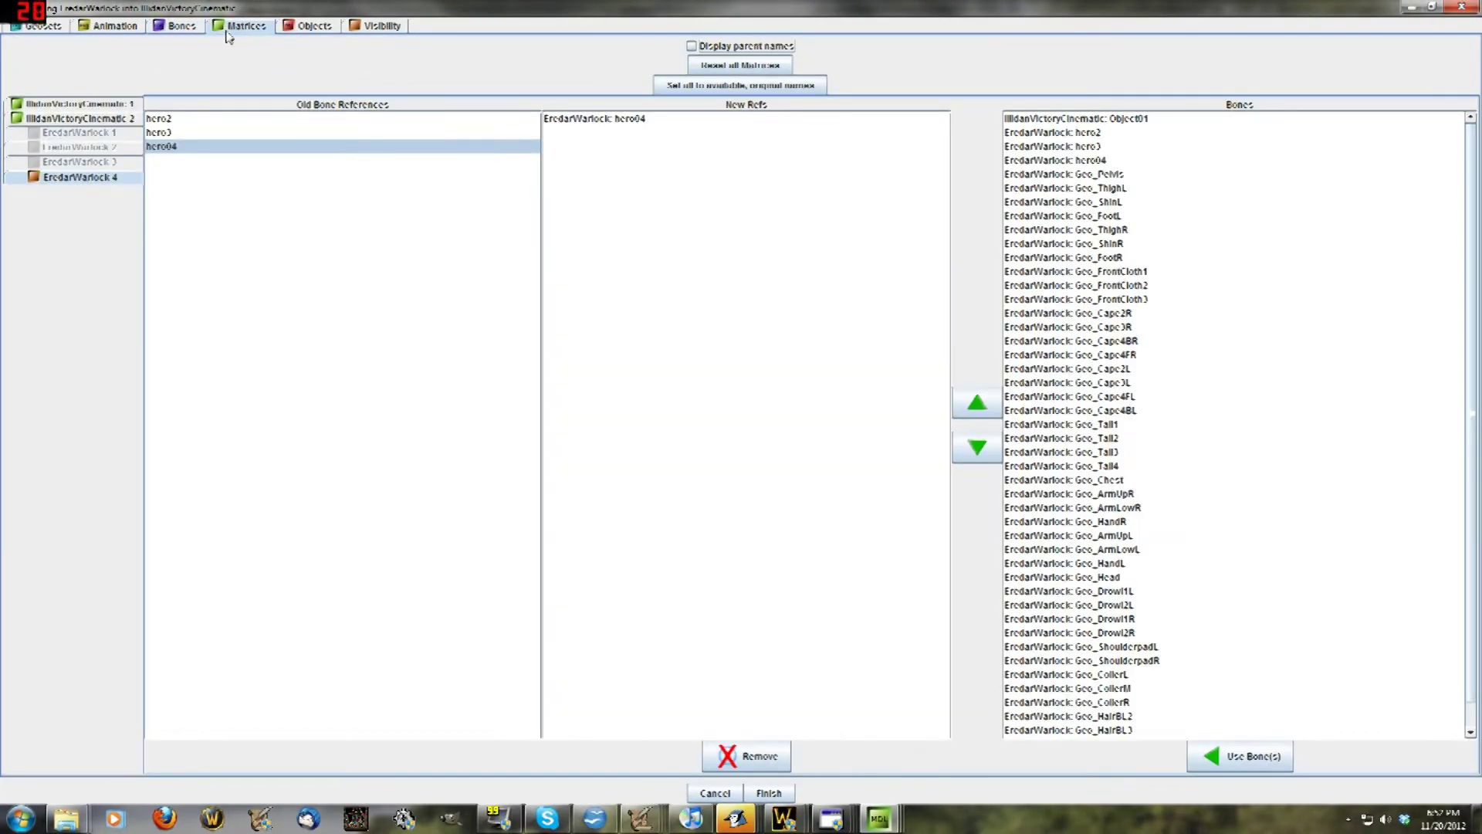
- Browse the EredarWarlock attachments, particle emitters, event objects and collision shapes offered for import
click(312, 25)
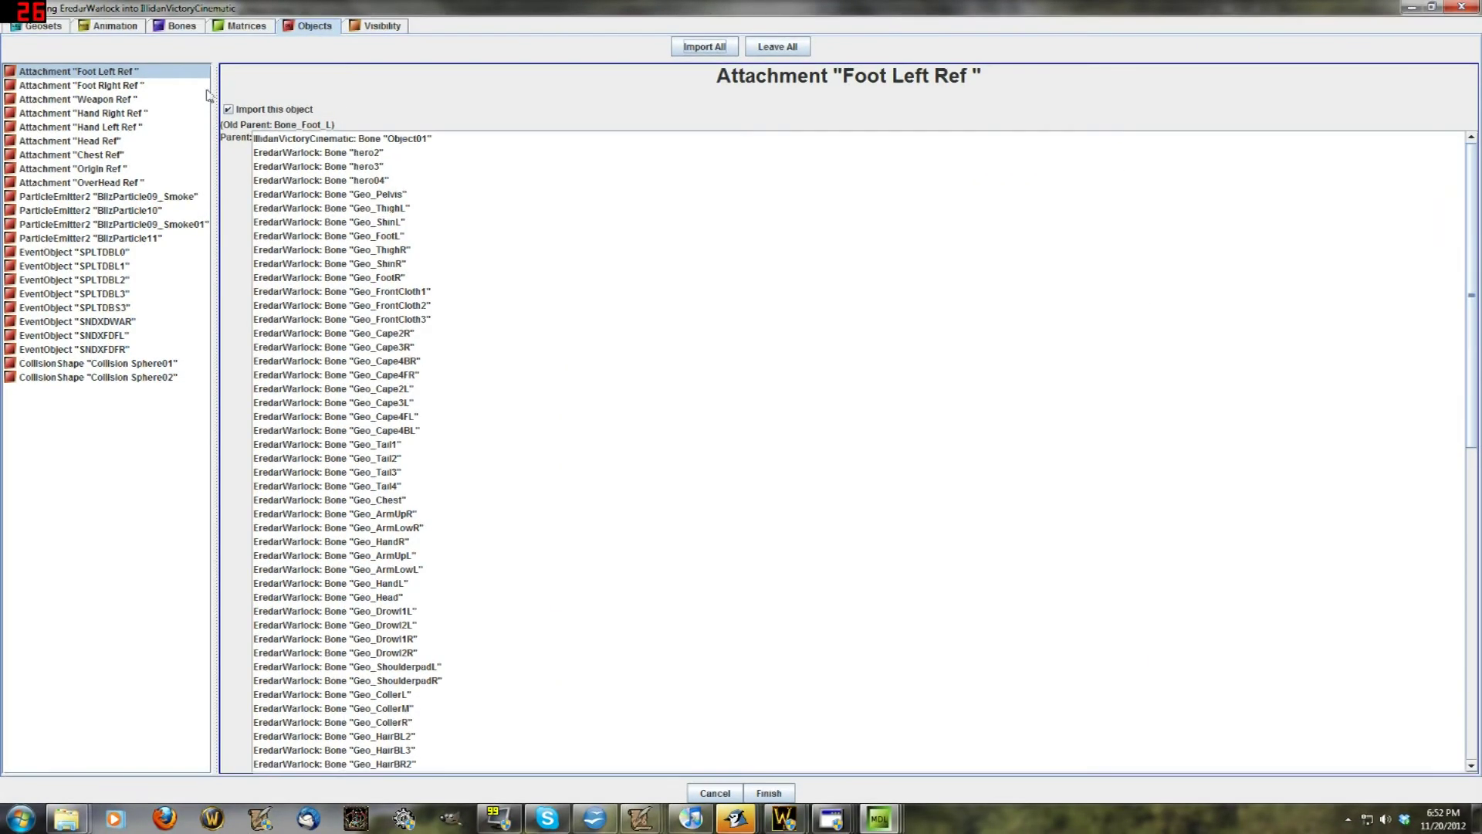
click(169, 101)
click(168, 169)
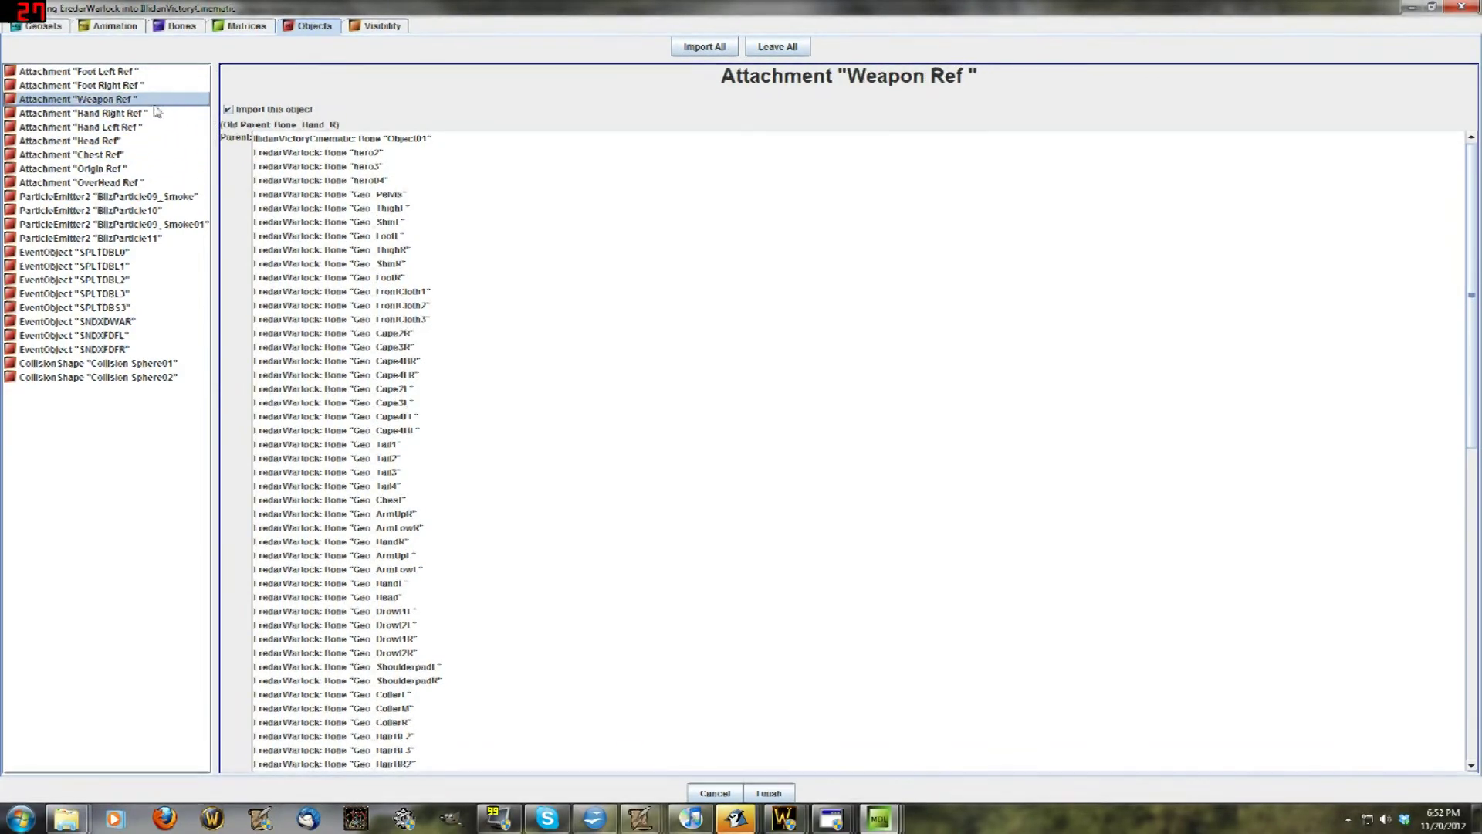
click(186, 198)
click(185, 237)
click(185, 199)
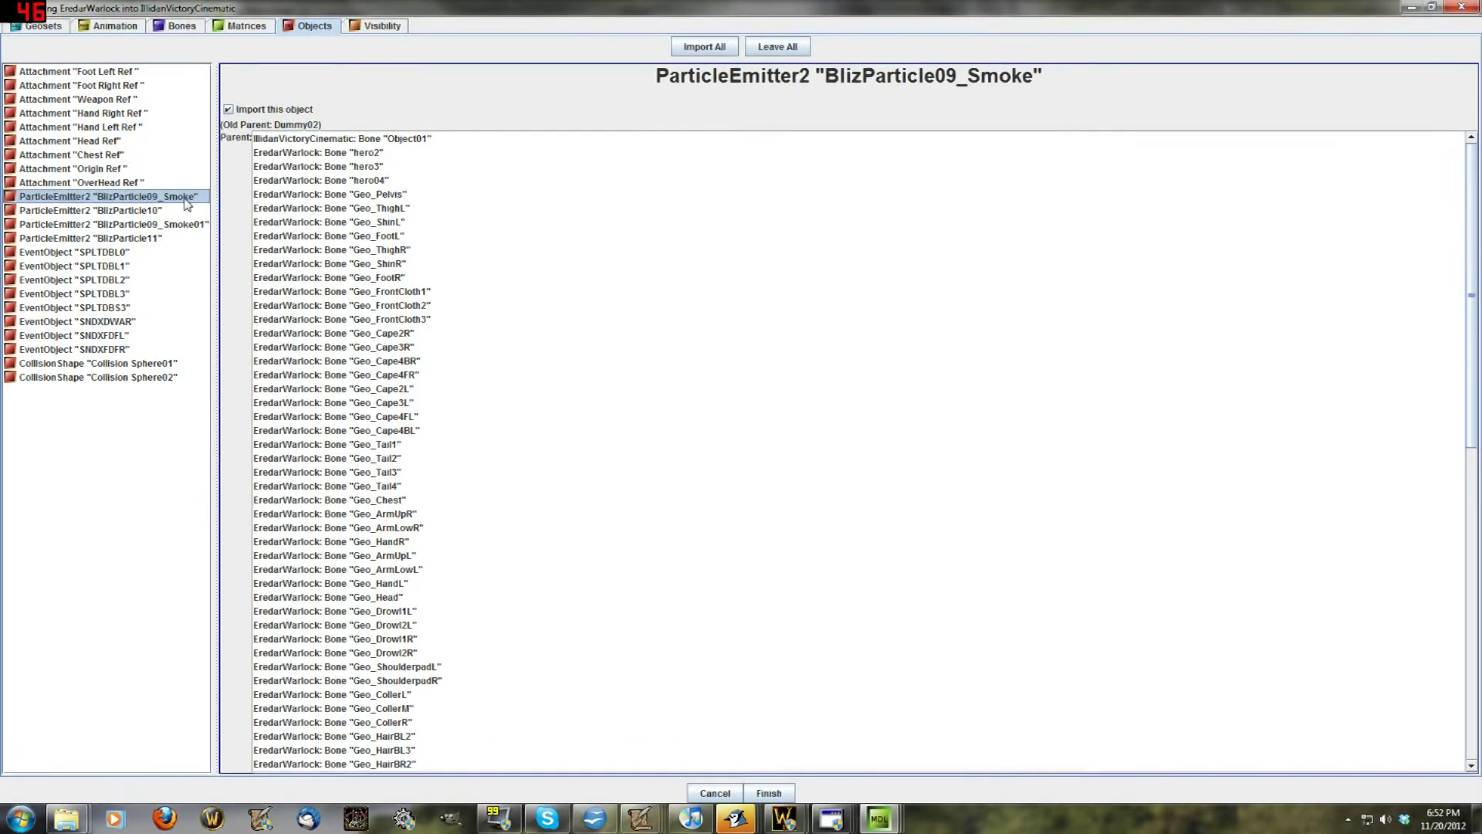
click(189, 279)
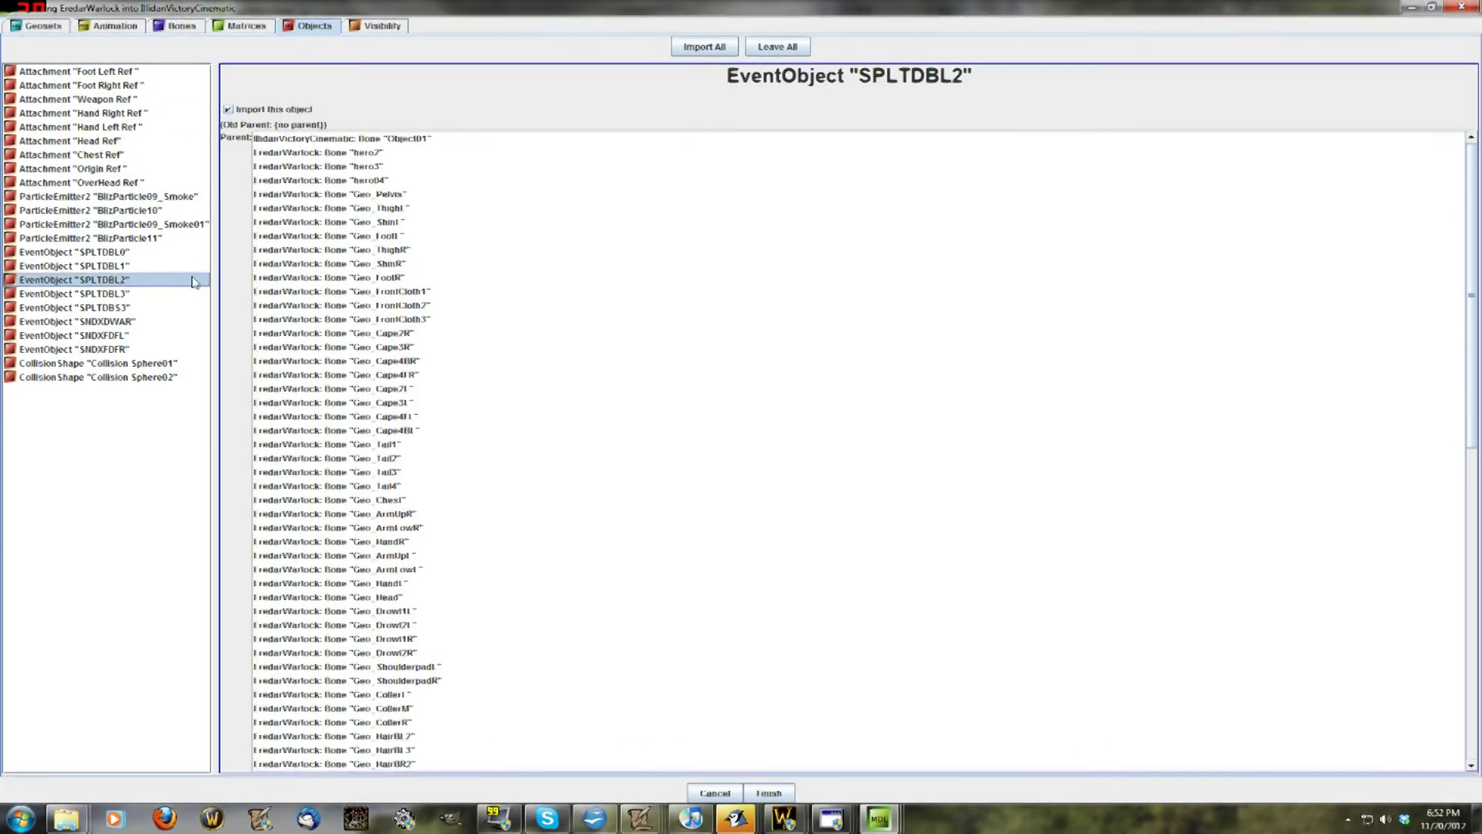
click(189, 266)
click(189, 321)
click(166, 350)
click(166, 376)
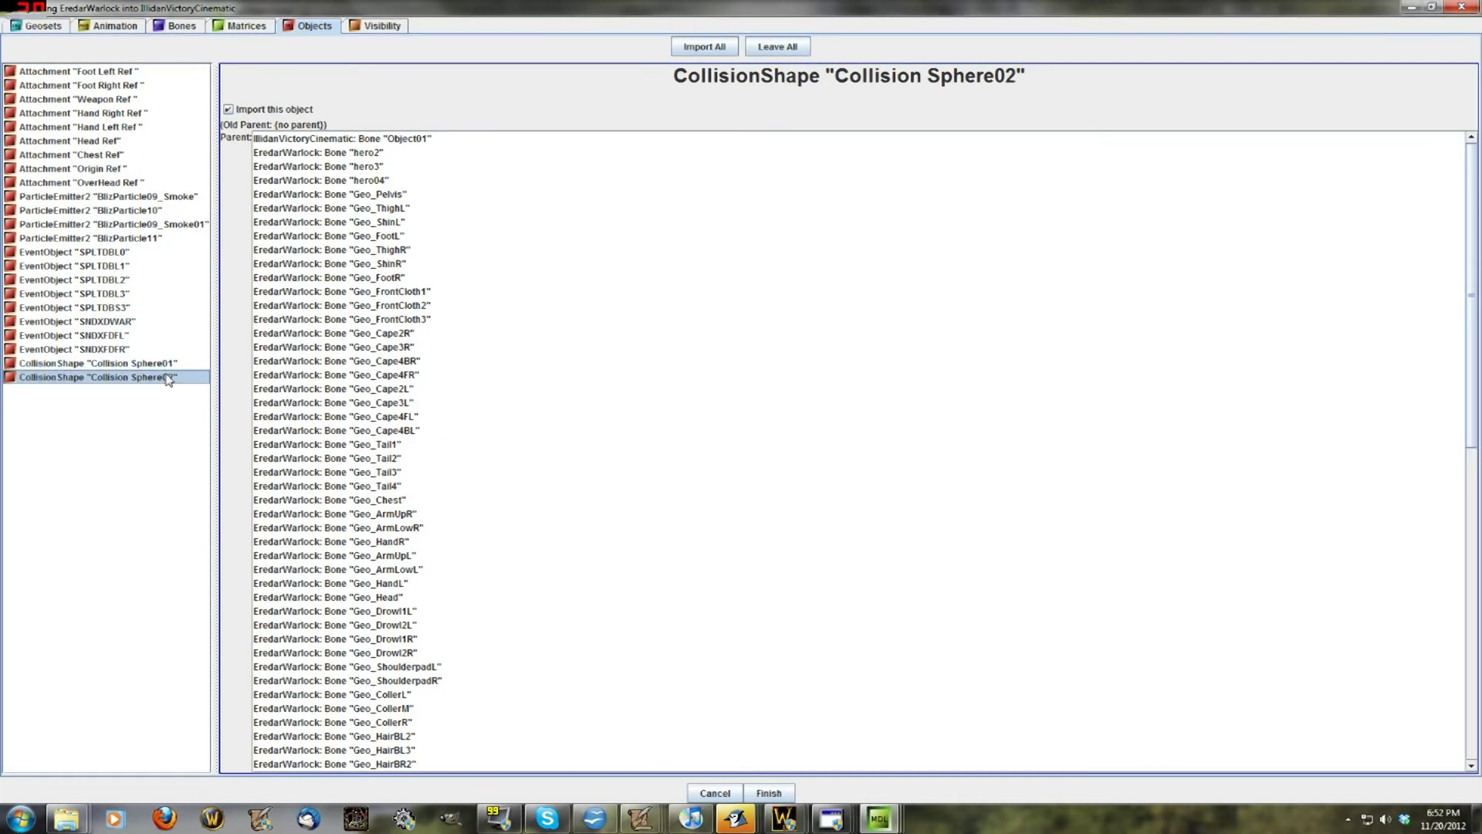
click(193, 223)
click(159, 113)
click(197, 321)
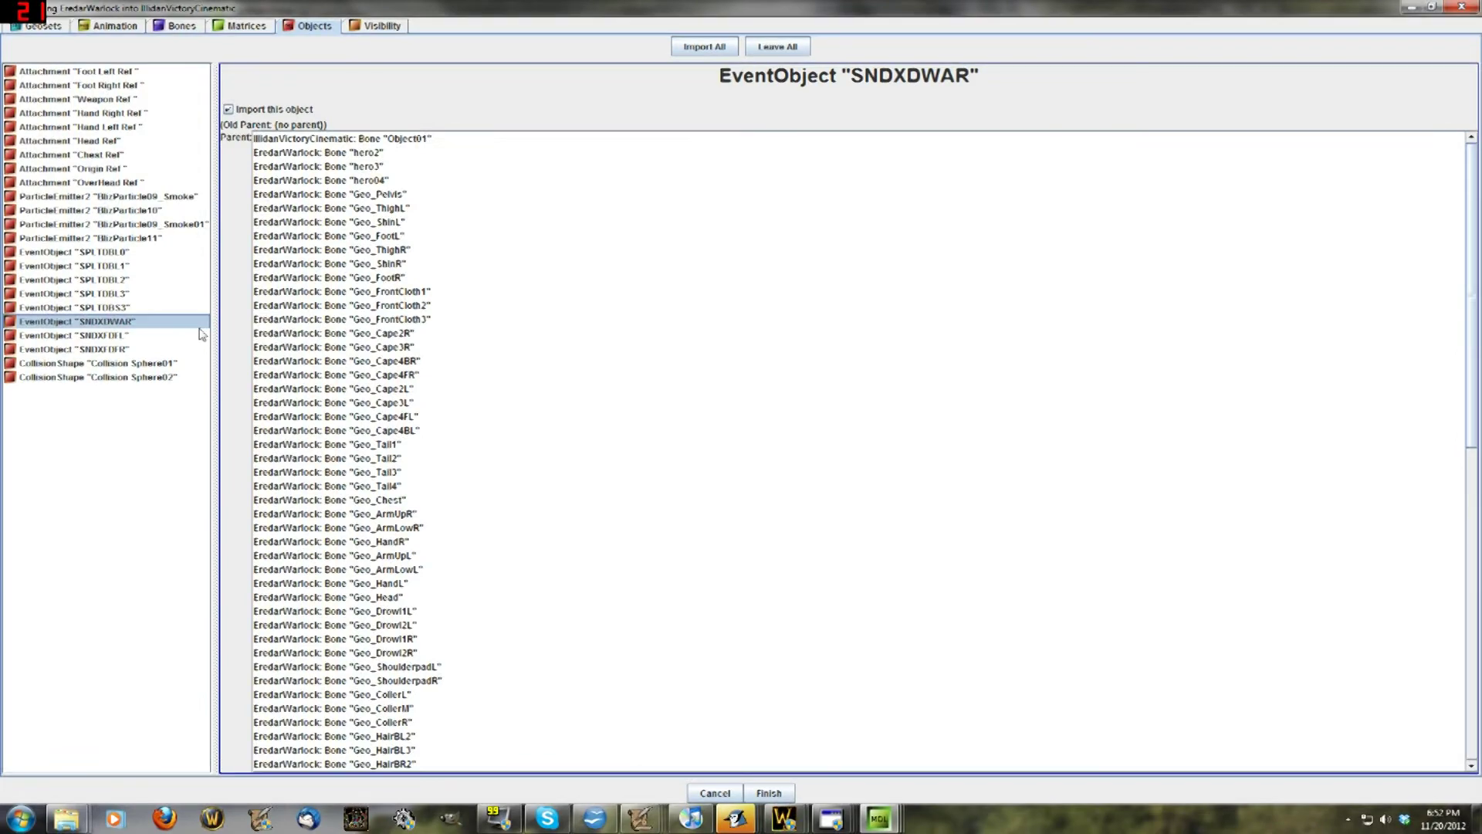
click(187, 364)
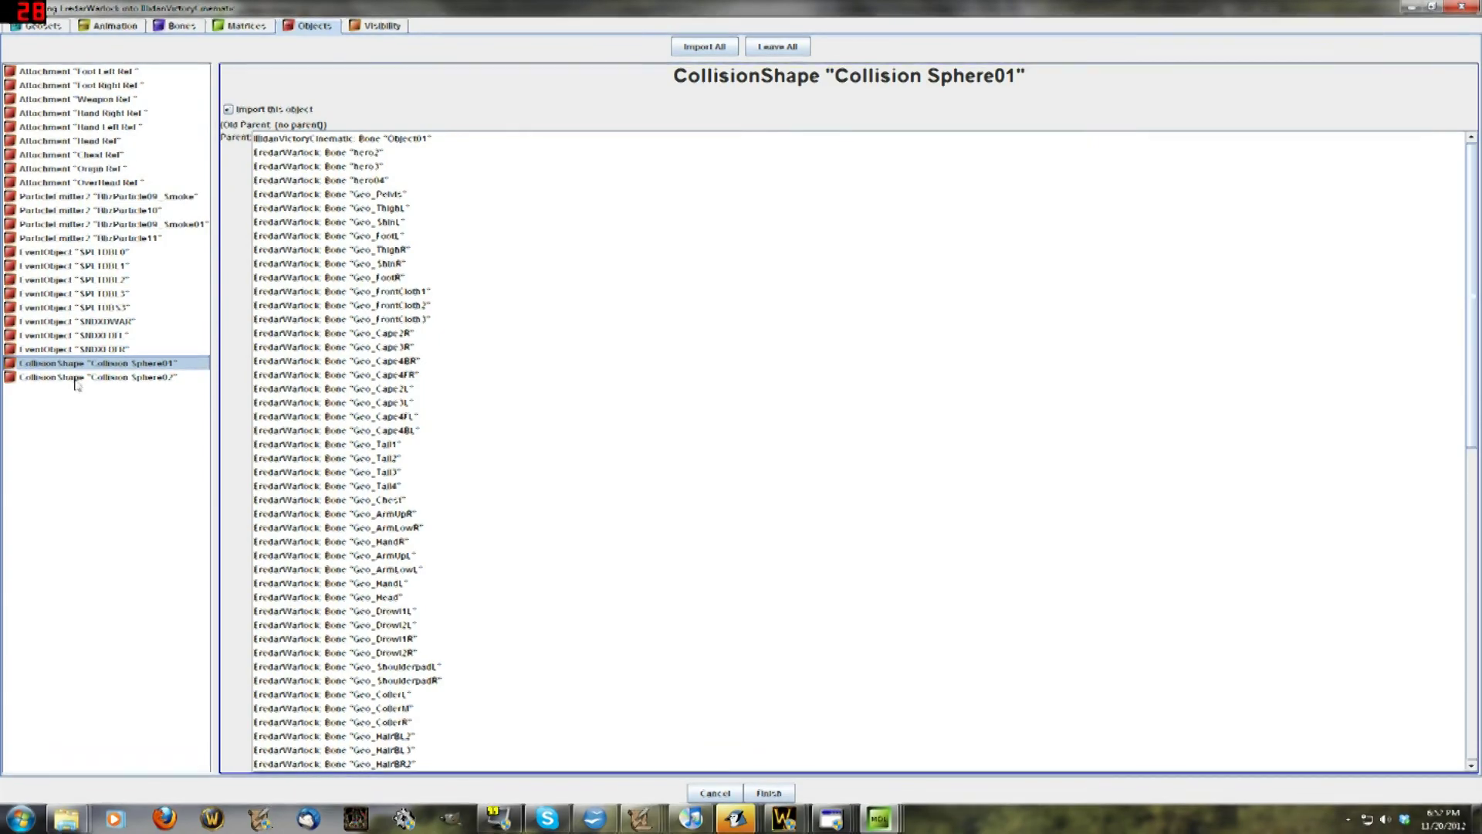
- Examine the parents of the attachments, starting with Foot Left Ref and Foot Right Ref, and of the objects down to SPLTDBL0
click(116, 85)
click(131, 72)
mouse_move(130, 76)
mouse_down()
mouse_move(144, 177)
mouse_move(127, 75)
mouse_up()
click(130, 85)
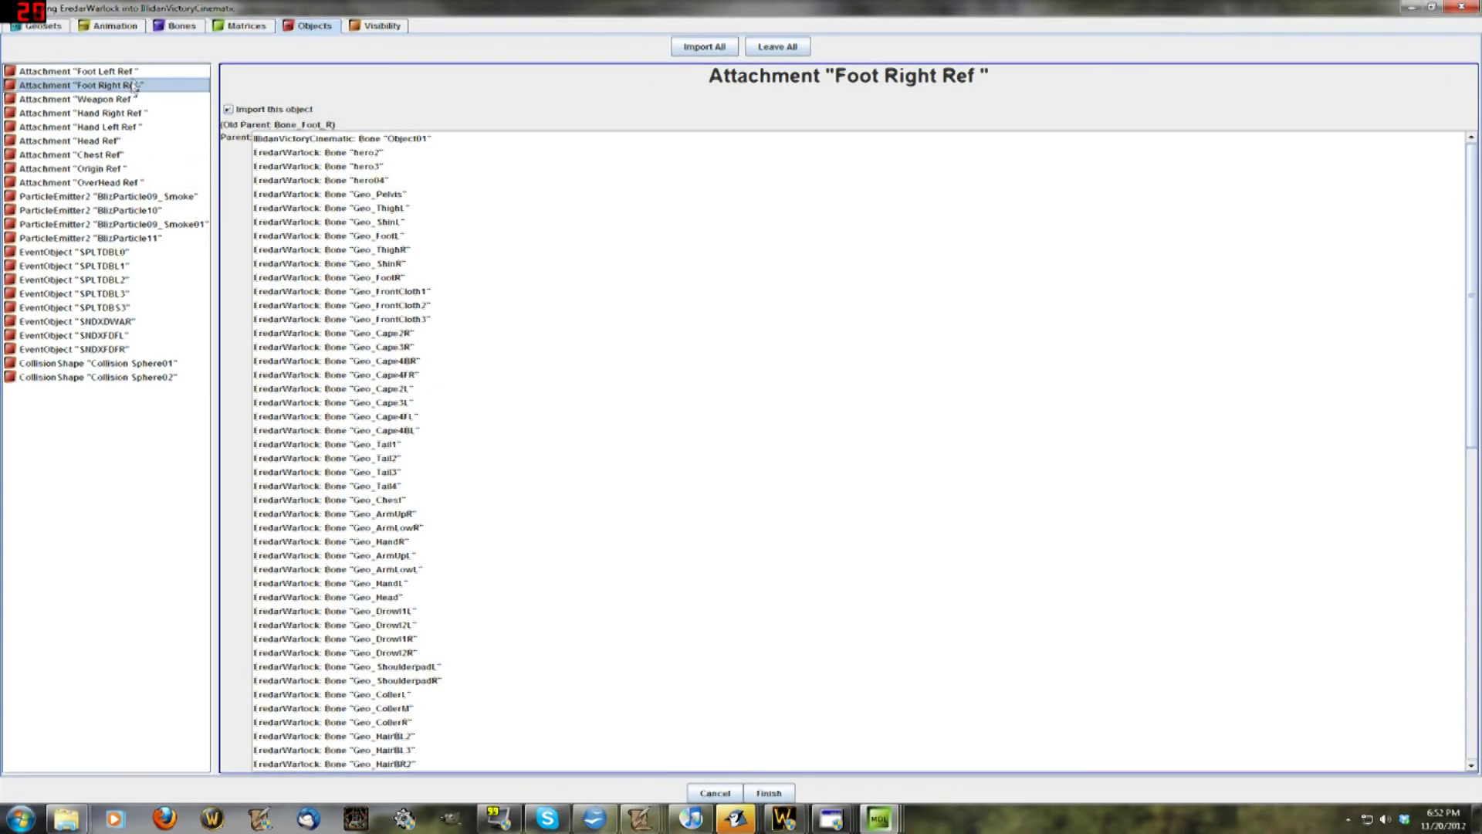
click(131, 72)
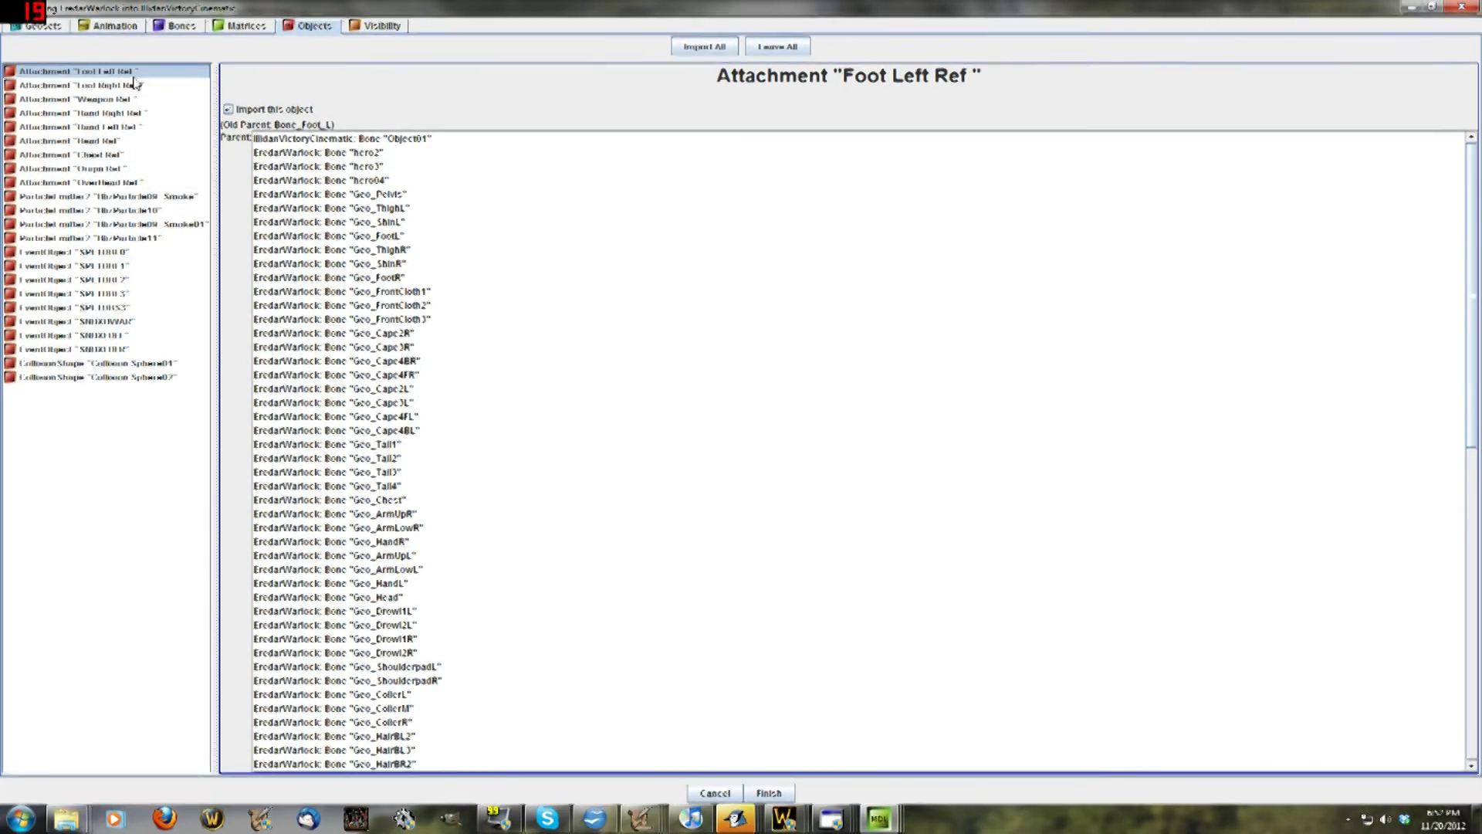
click(133, 85)
click(122, 99)
click(130, 114)
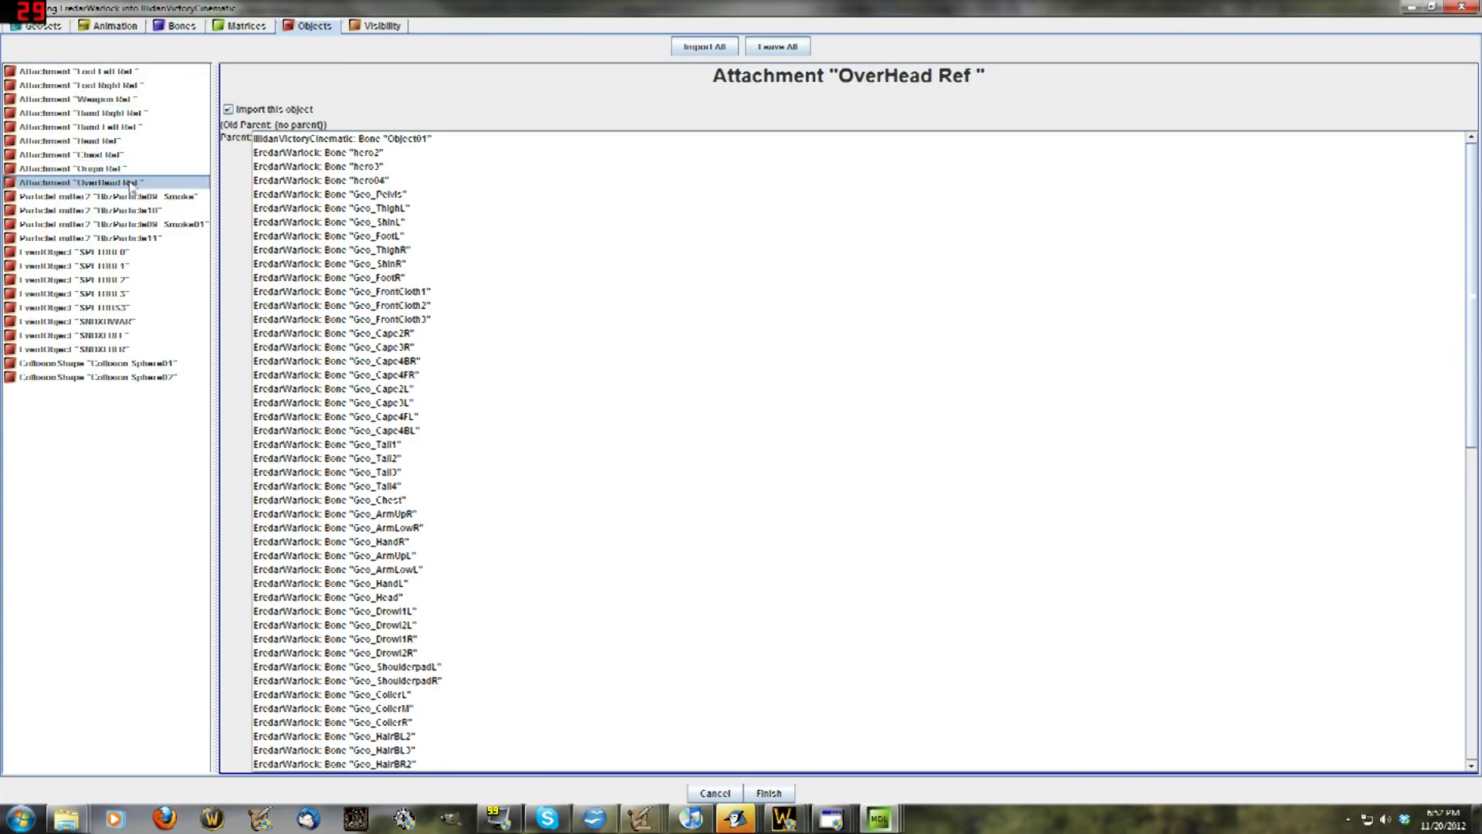
click(140, 224)
click(148, 237)
click(149, 252)
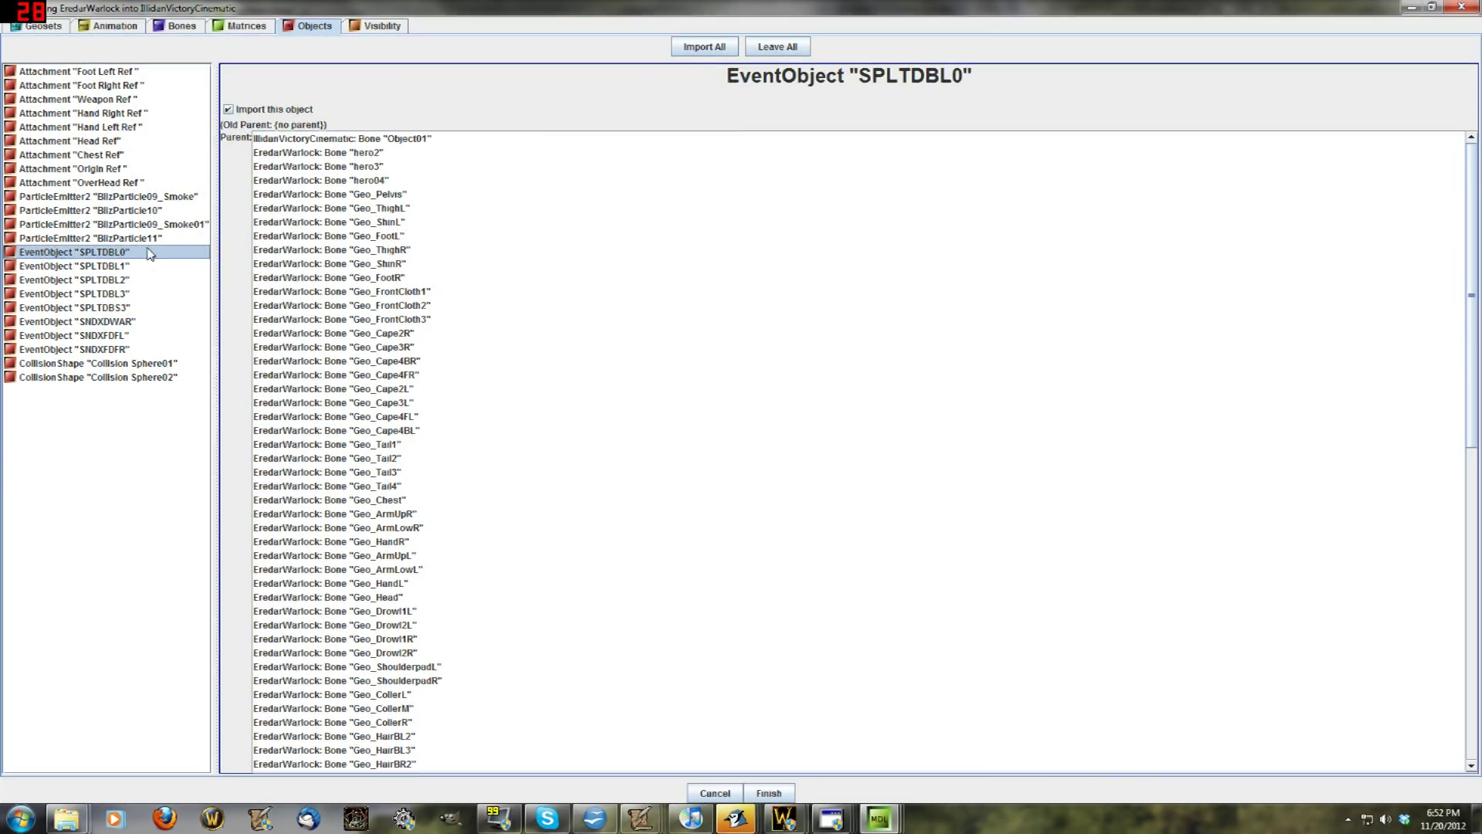